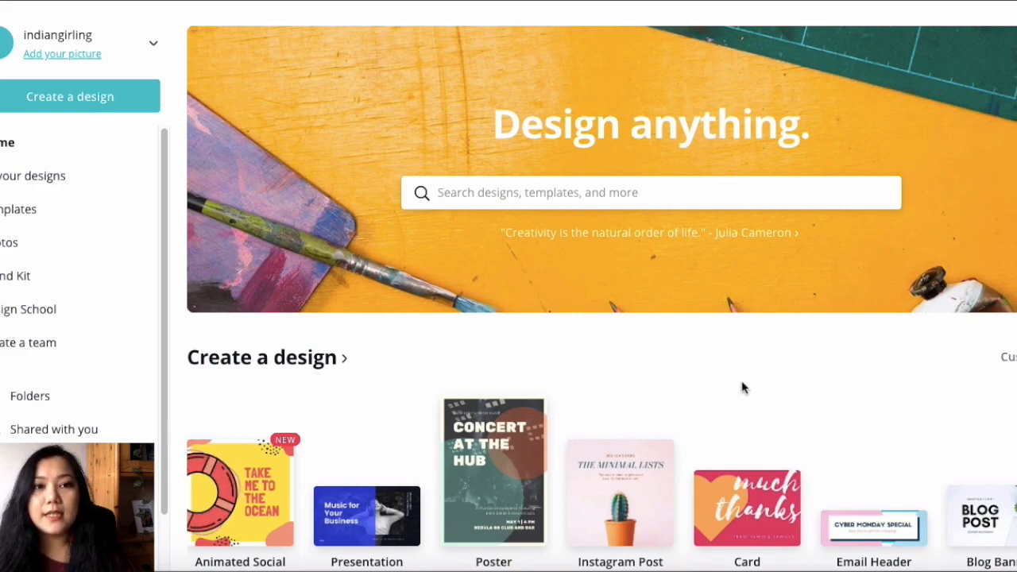
Search the design types for "pinterest" and open the Pinterest Graphic category.
{"action": "scroll", "coordinate": [685, 386], "scroll_direction": "down", "scroll_amount": 3}
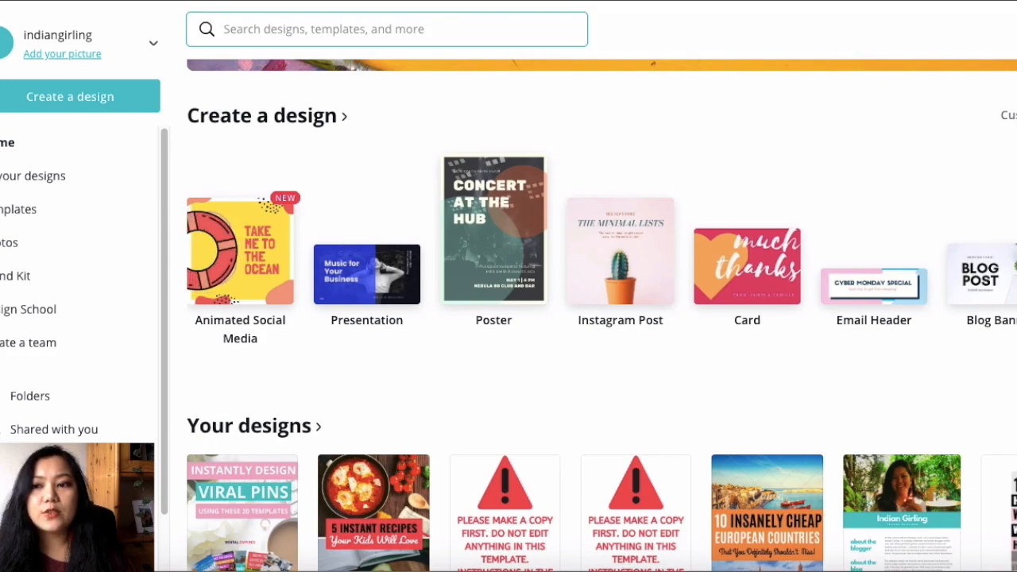
{"action": "left_click", "coordinate": [1016, 256]}
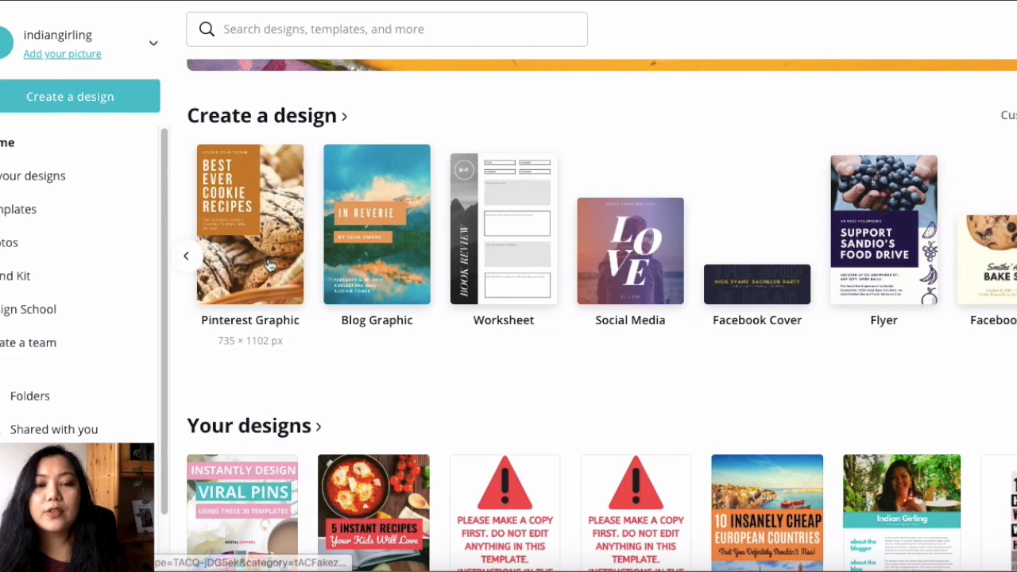
{"action": "scroll", "coordinate": [316, 382], "scroll_direction": "up", "scroll_amount": 1}
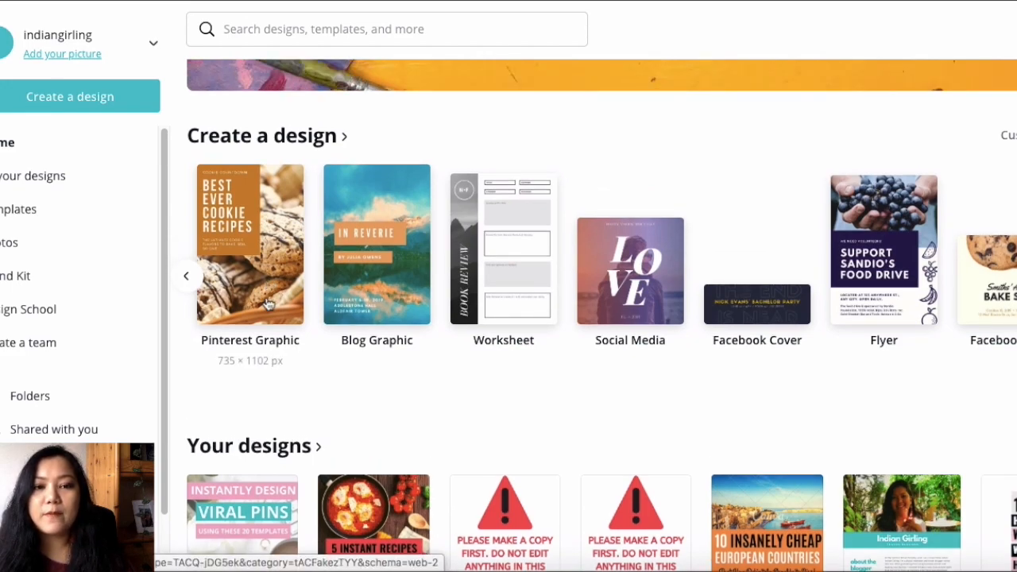
{"action": "scroll", "coordinate": [334, 345], "scroll_direction": "up", "scroll_amount": 3}
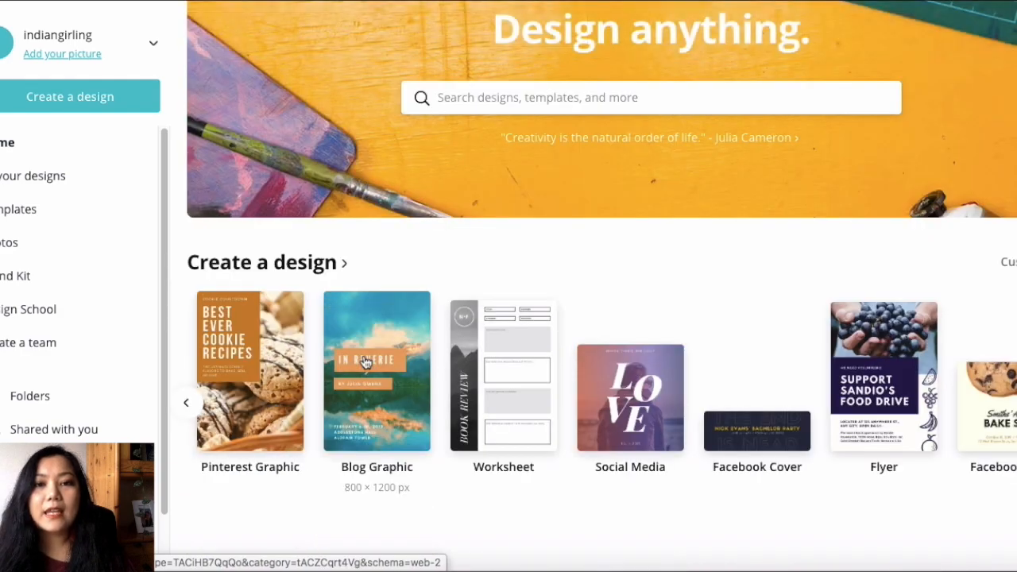
{"action": "left_click", "coordinate": [567, 196]}
{"action": "type", "text": "pinterest"}
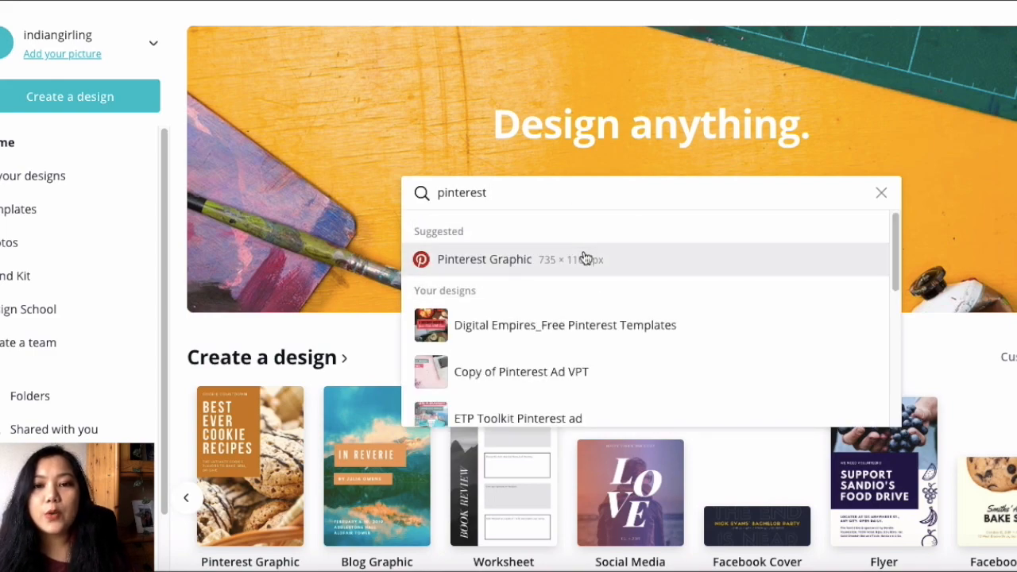
{"action": "left_click", "coordinate": [583, 257]}
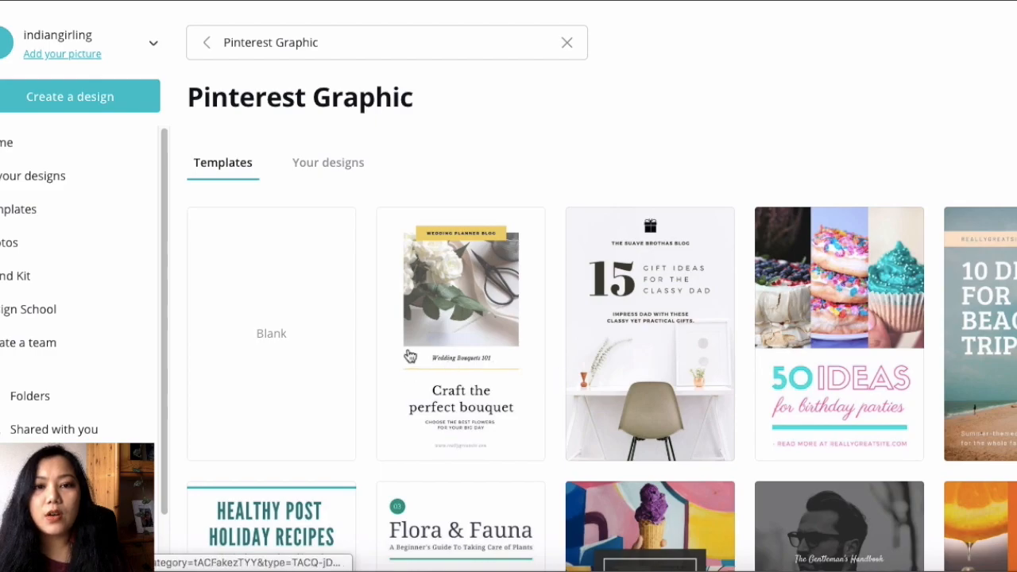
Look through the range of ready-made Pinterest Graphic templates and return to the start of the list.
{"action": "scroll", "coordinate": [386, 340], "scroll_direction": "down", "scroll_amount": 6}
{"action": "scroll", "coordinate": [387, 340], "scroll_direction": "down", "scroll_amount": 2}
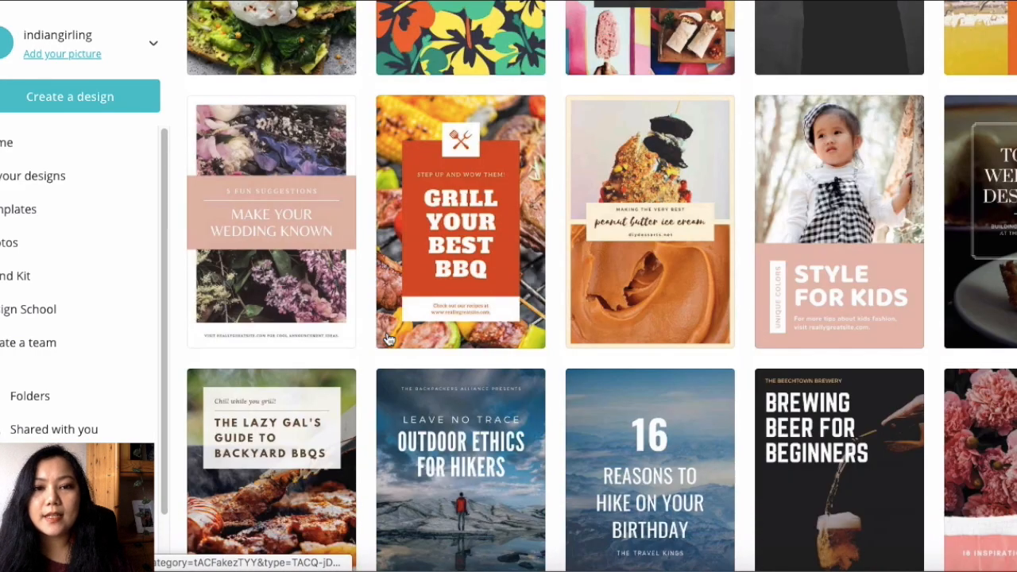
{"action": "scroll", "coordinate": [380, 350], "scroll_direction": "down", "scroll_amount": 5}
{"action": "scroll", "coordinate": [380, 351], "scroll_direction": "down", "scroll_amount": 2}
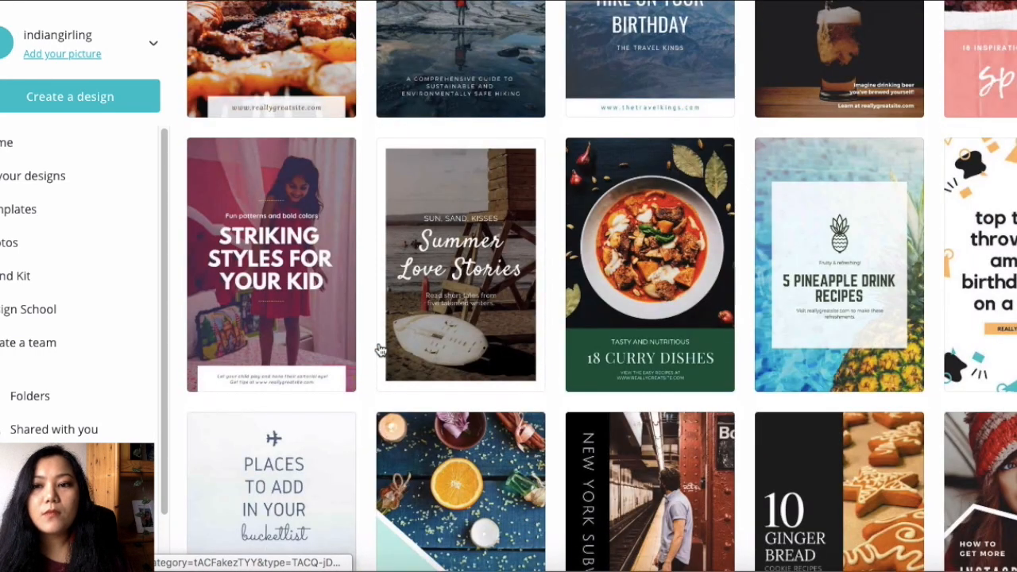
{"action": "scroll", "coordinate": [381, 351], "scroll_direction": "down", "scroll_amount": 5}
{"action": "scroll", "coordinate": [380, 350], "scroll_direction": "down", "scroll_amount": 2}
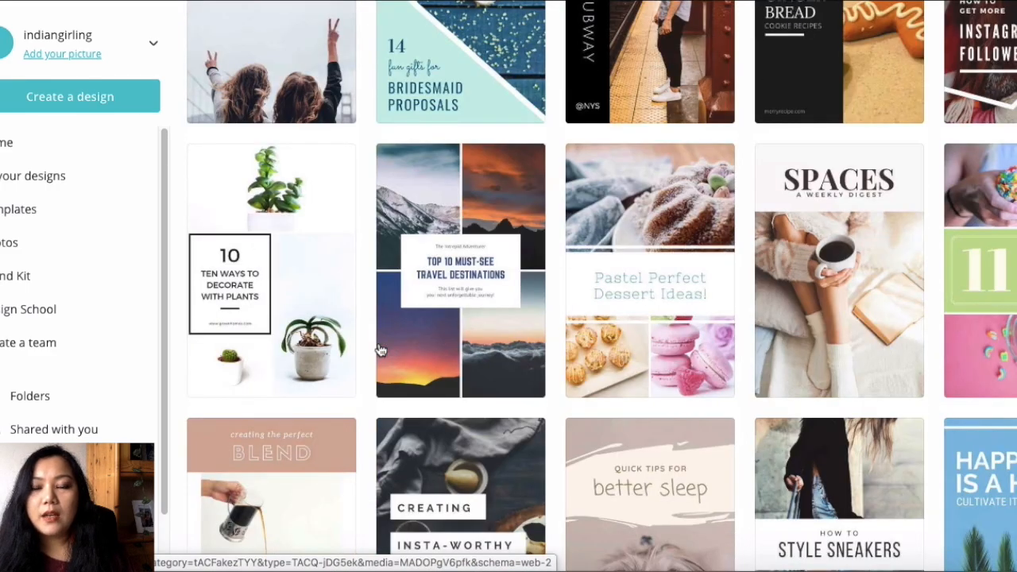
{"action": "scroll", "coordinate": [381, 351], "scroll_direction": "down", "scroll_amount": 12}
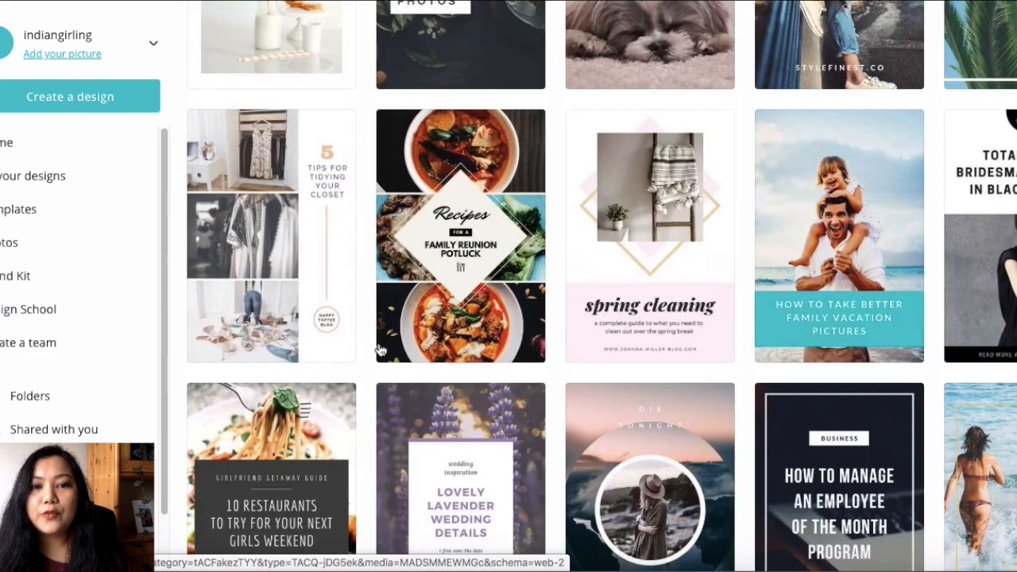
{"action": "scroll", "coordinate": [381, 350], "scroll_direction": "down", "scroll_amount": 5}
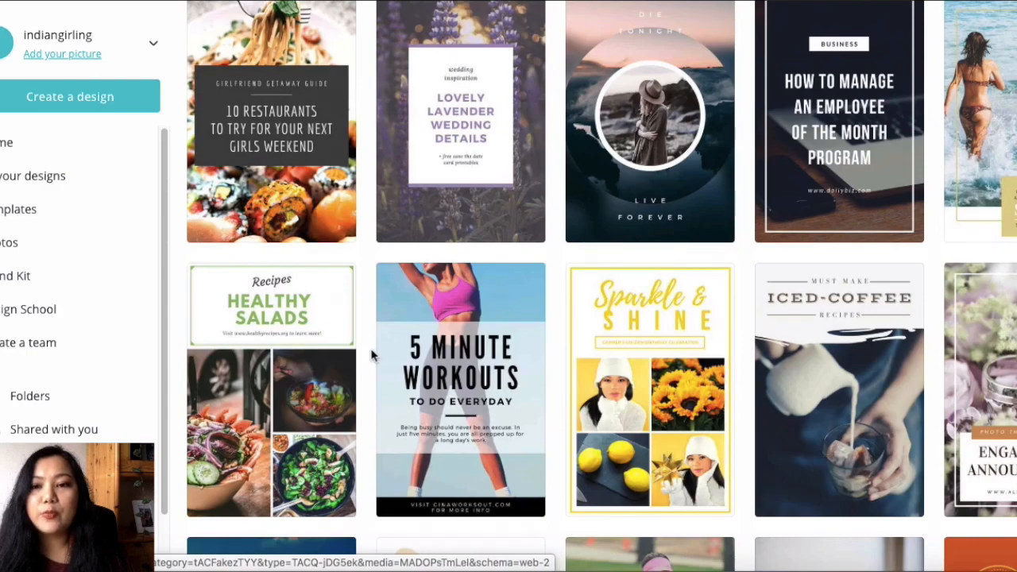
{"action": "scroll", "coordinate": [372, 355], "scroll_direction": "down", "scroll_amount": 2}
{"action": "scroll", "coordinate": [372, 355], "scroll_direction": "down", "scroll_amount": 4}
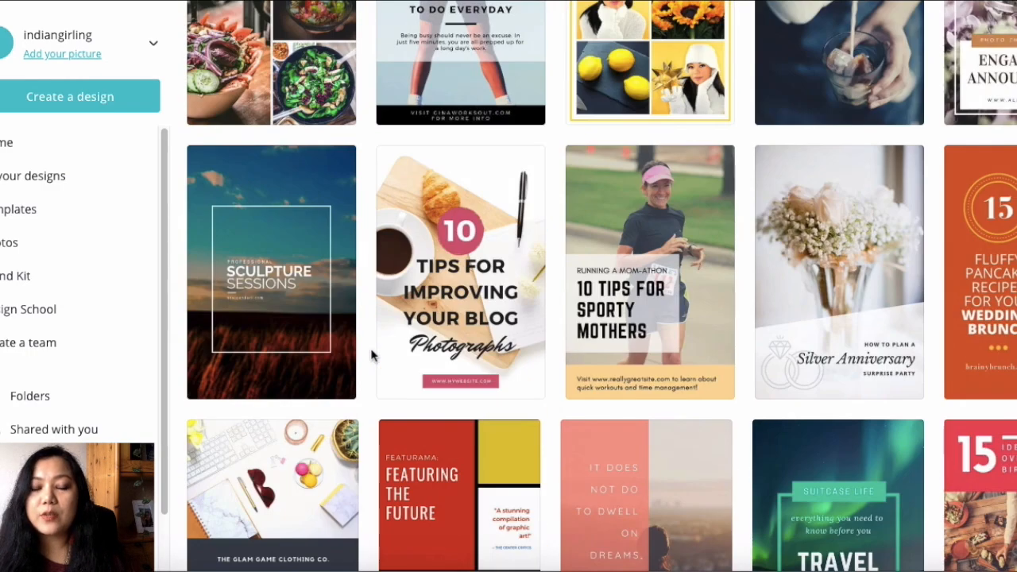
{"action": "scroll", "coordinate": [372, 355], "scroll_direction": "down", "scroll_amount": 1}
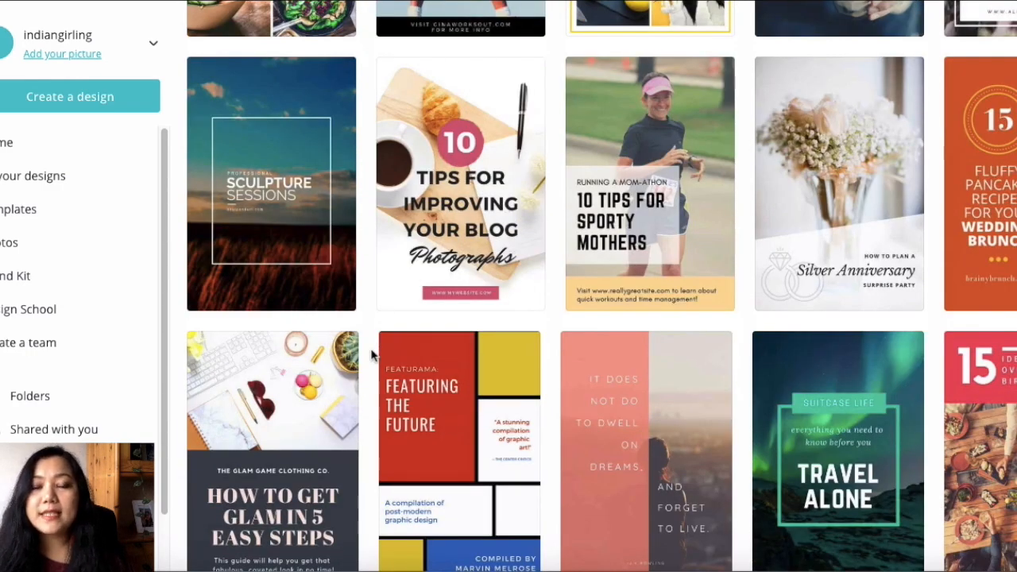
{"action": "scroll", "coordinate": [372, 355], "scroll_direction": "down", "scroll_amount": 2}
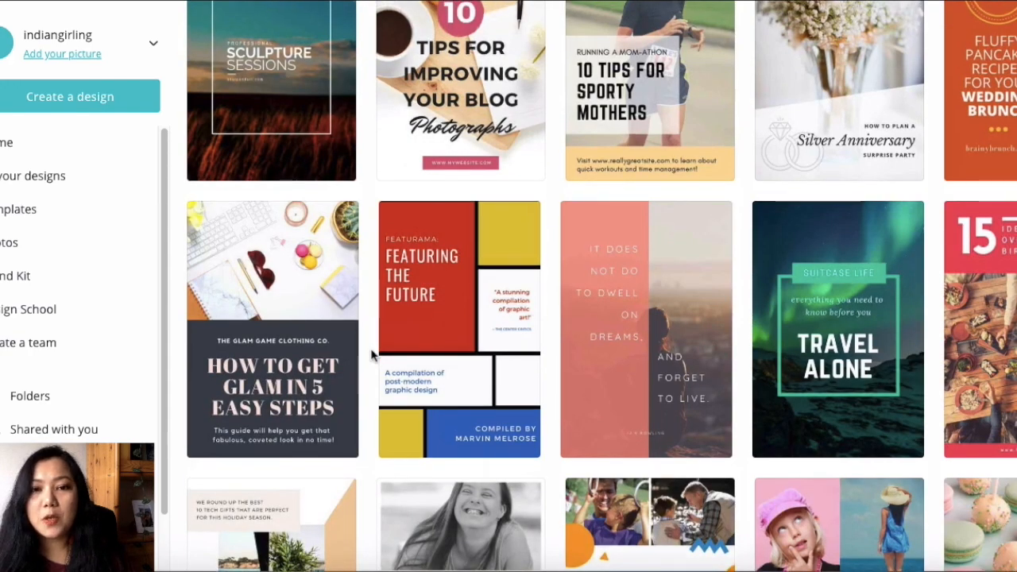
{"action": "scroll", "coordinate": [371, 355], "scroll_direction": "up", "scroll_amount": 6}
{"action": "scroll", "coordinate": [372, 355], "scroll_direction": "up", "scroll_amount": 7}
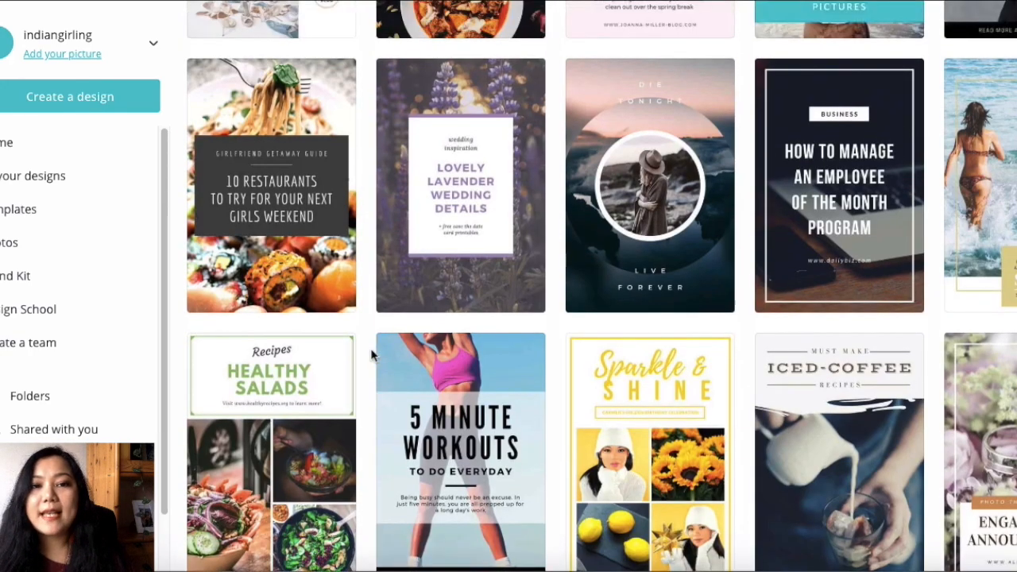
{"action": "scroll", "coordinate": [372, 355], "scroll_direction": "up", "scroll_amount": 5}
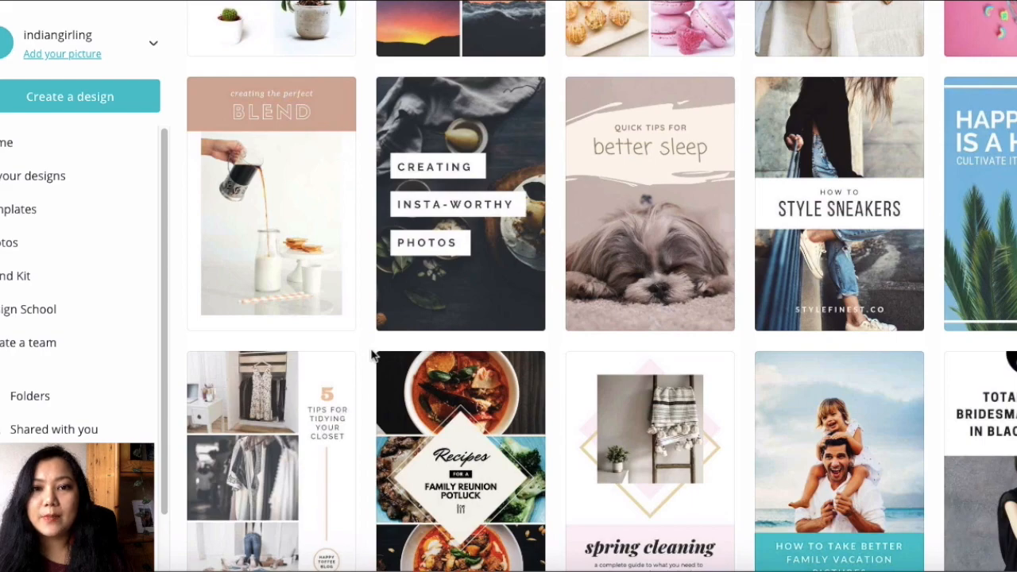
{"action": "scroll", "coordinate": [372, 355], "scroll_direction": "up", "scroll_amount": 6}
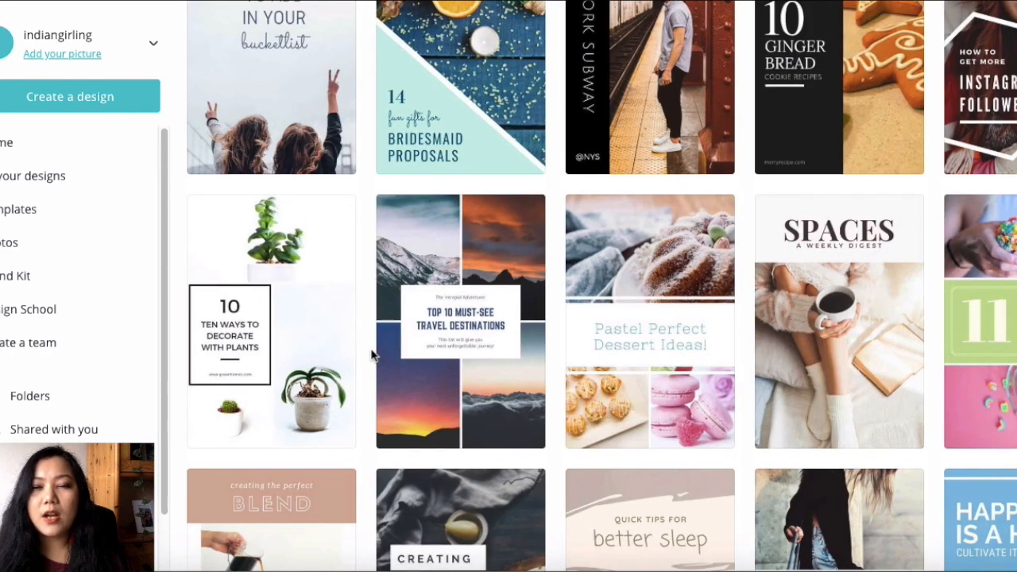
{"action": "scroll", "coordinate": [372, 356], "scroll_direction": "up", "scroll_amount": 2}
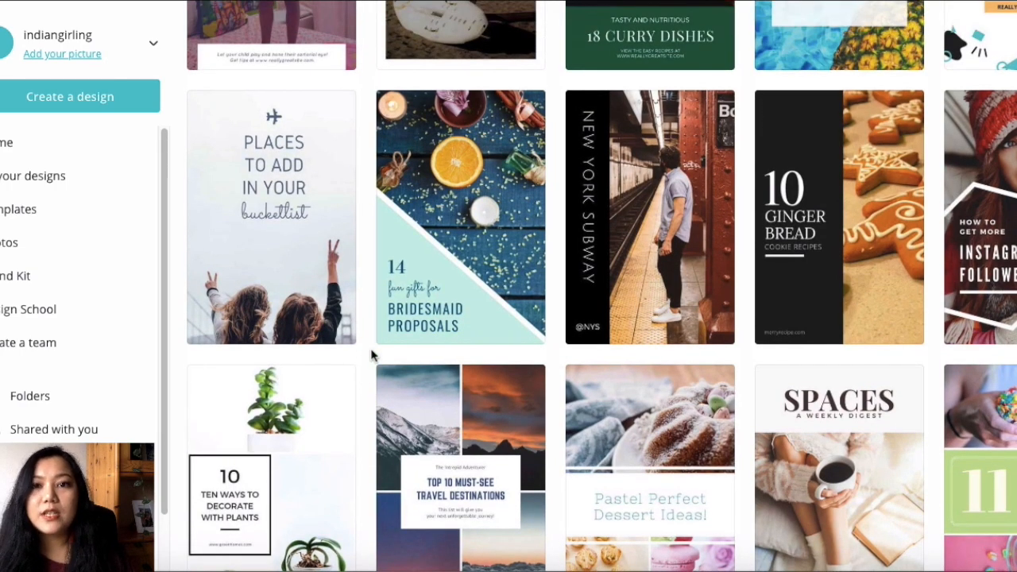
{"action": "scroll", "coordinate": [372, 355], "scroll_direction": "up", "scroll_amount": 4}
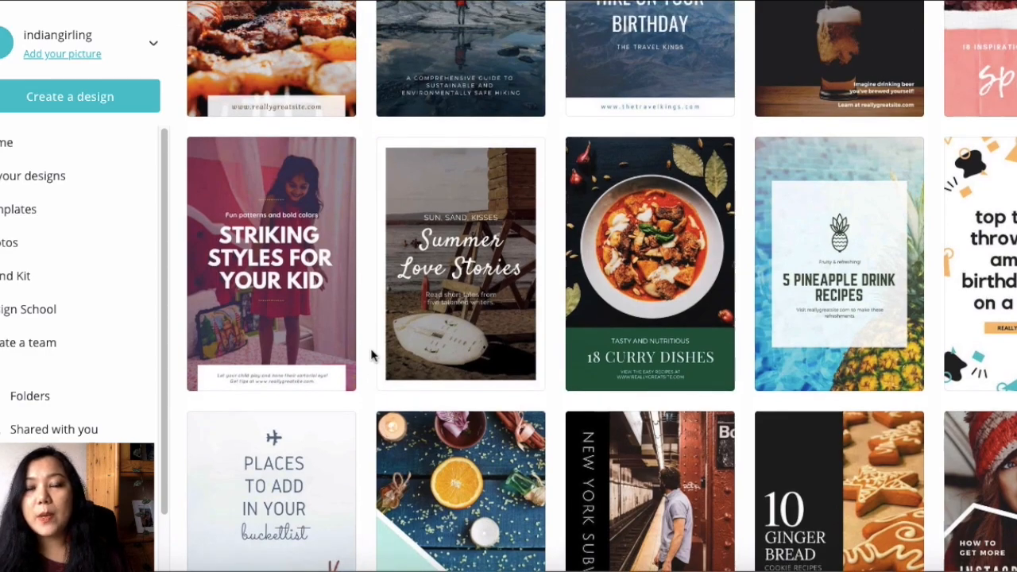
{"action": "scroll", "coordinate": [372, 355], "scroll_direction": "up", "scroll_amount": 2}
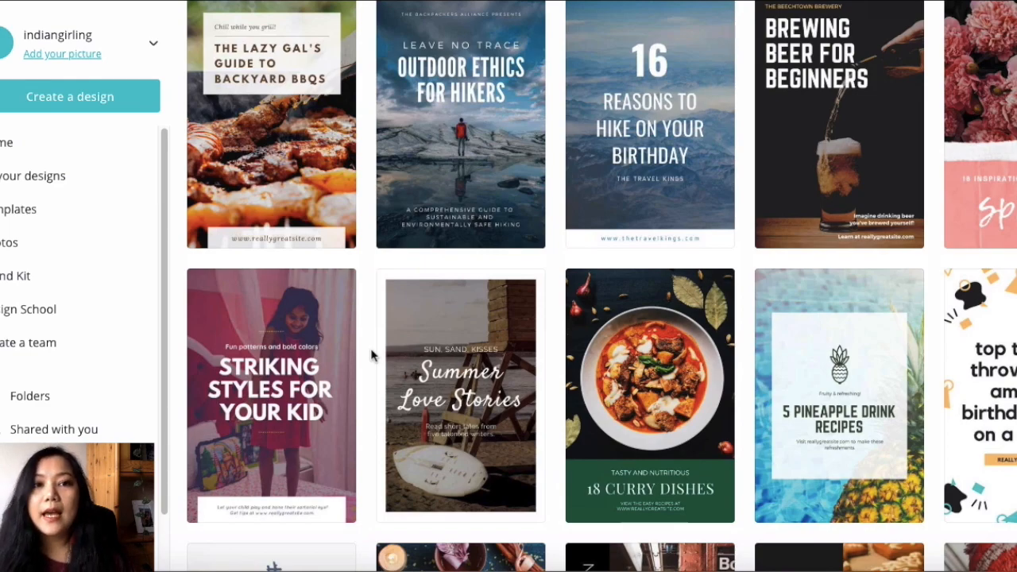
{"action": "scroll", "coordinate": [372, 355], "scroll_direction": "up", "scroll_amount": 3}
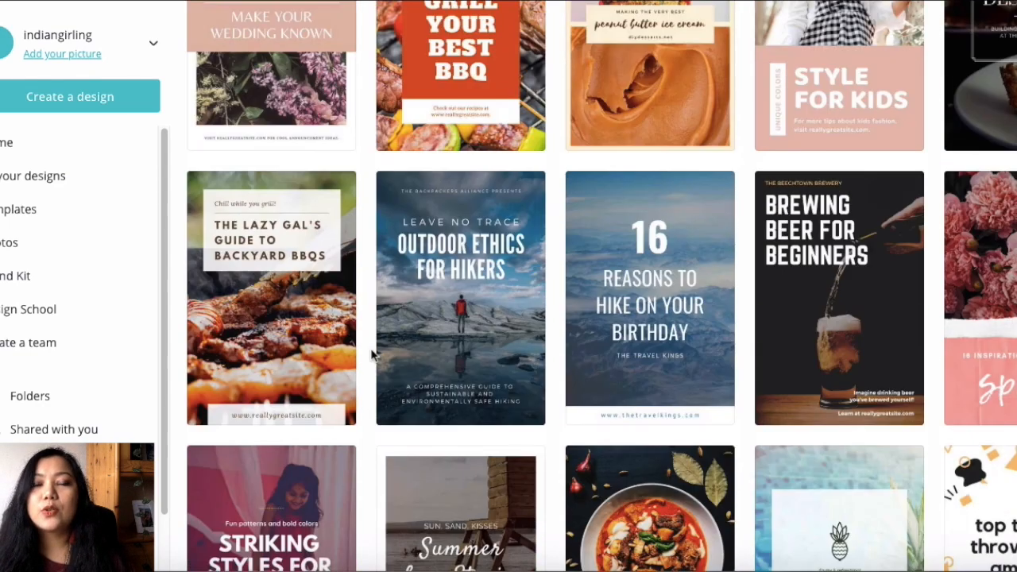
{"action": "scroll", "coordinate": [371, 355], "scroll_direction": "up", "scroll_amount": 2}
{"action": "scroll", "coordinate": [372, 355], "scroll_direction": "up", "scroll_amount": 5}
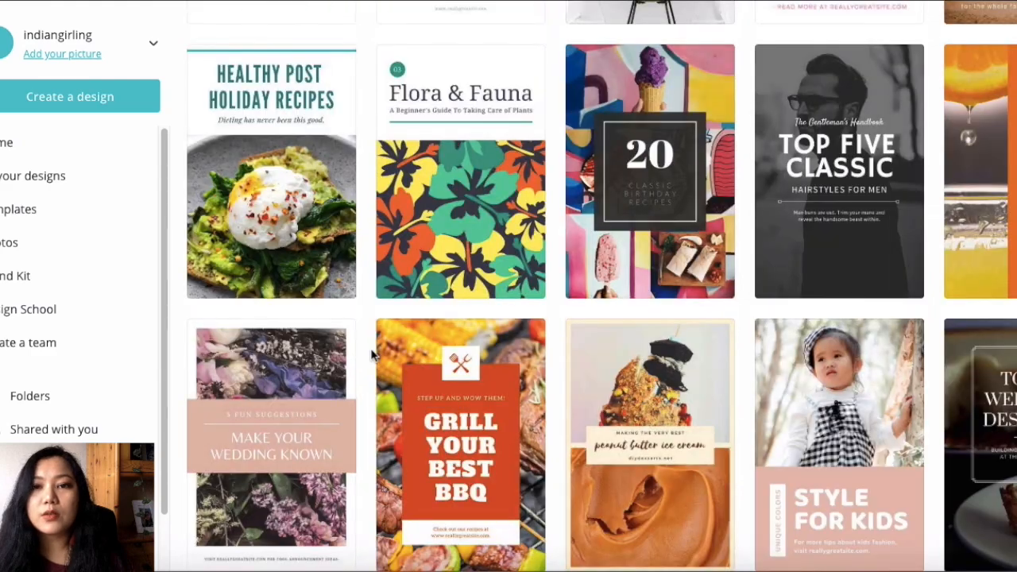
{"action": "scroll", "coordinate": [372, 355], "scroll_direction": "up", "scroll_amount": 5}
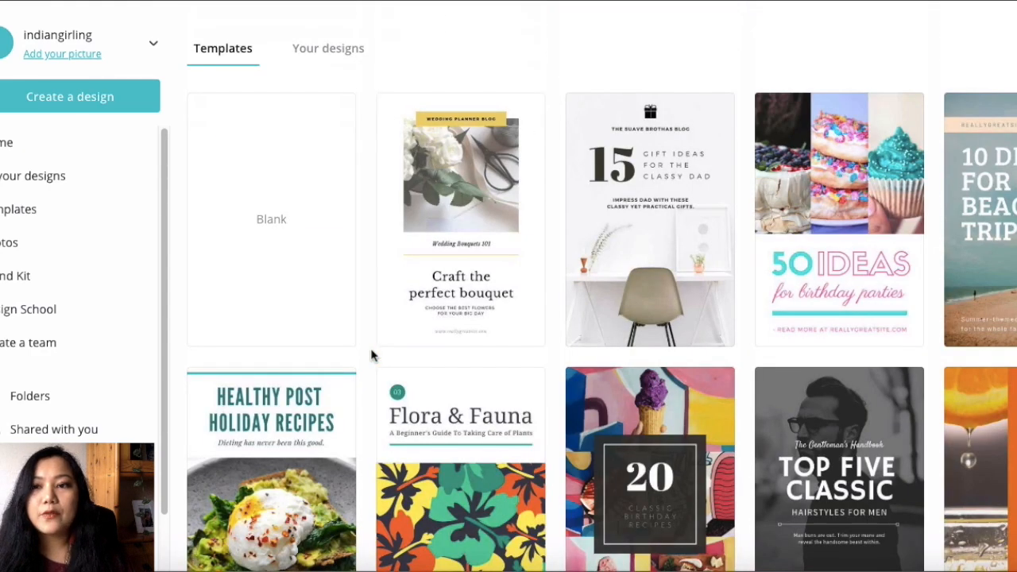
Open the "15 Gift Ideas for the Classy Dad" Pinterest template for editing.
{"action": "left_click", "coordinate": [626, 211]}
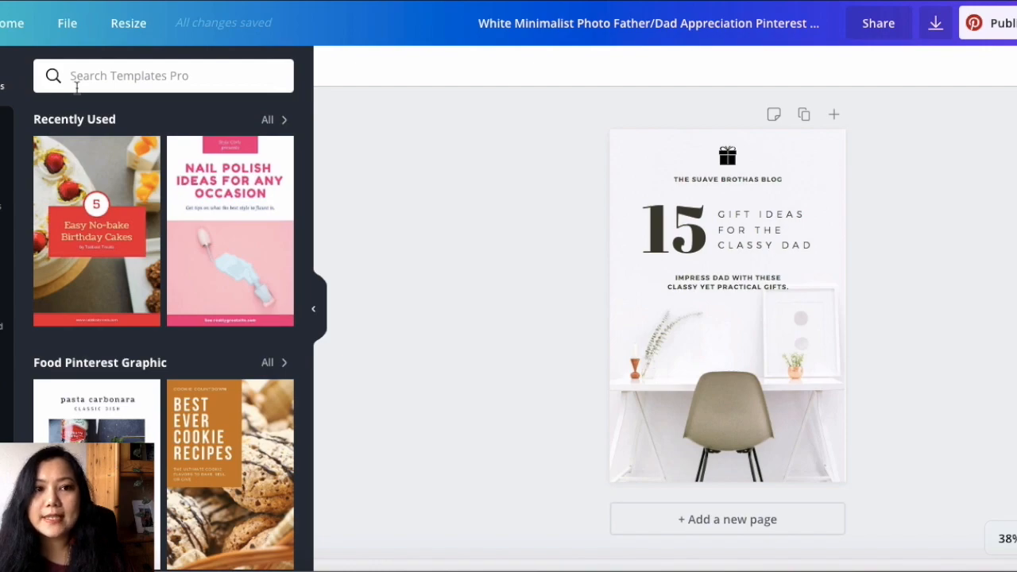
Limit the photo library to free photos and look through the trending ones.
{"action": "left_click", "coordinate": [3, 136]}
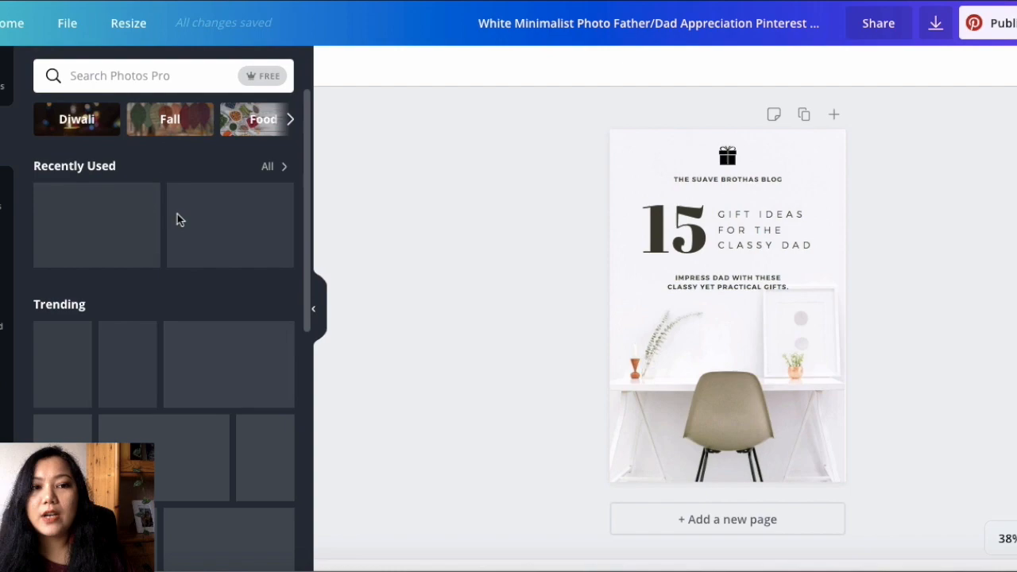
{"action": "left_click", "coordinate": [188, 84]}
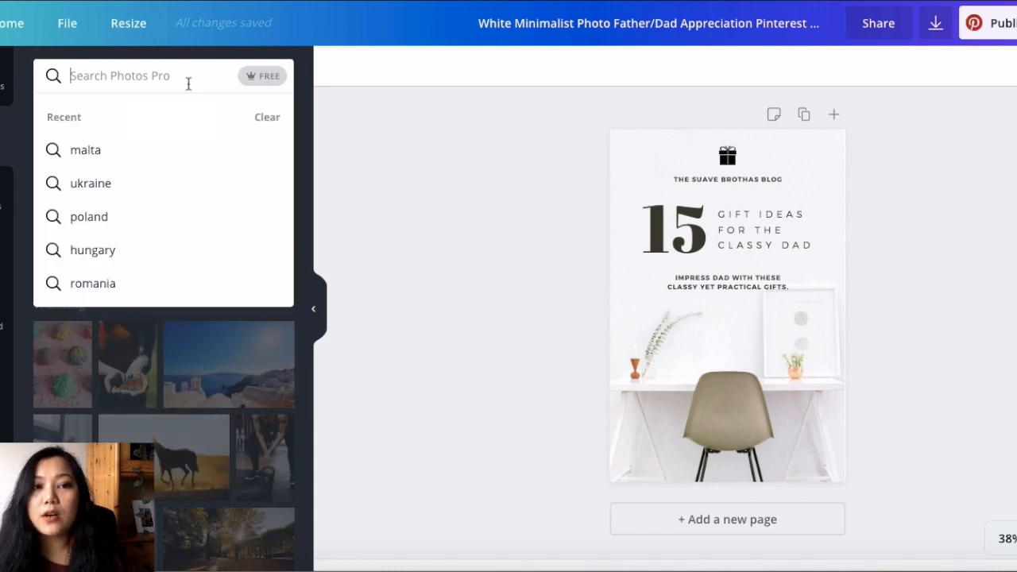
{"action": "left_click", "coordinate": [261, 82]}
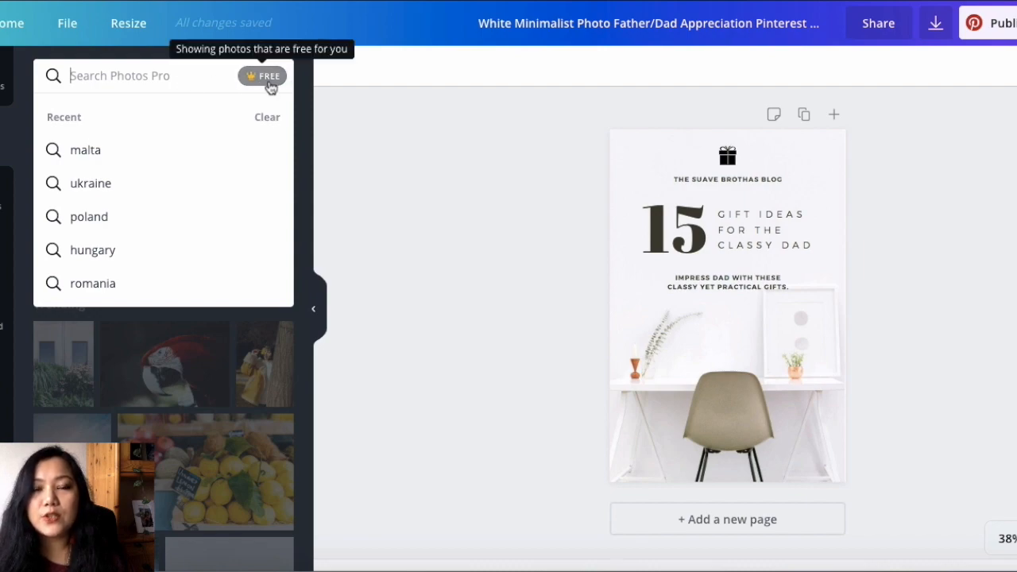
{"action": "left_click", "coordinate": [358, 150]}
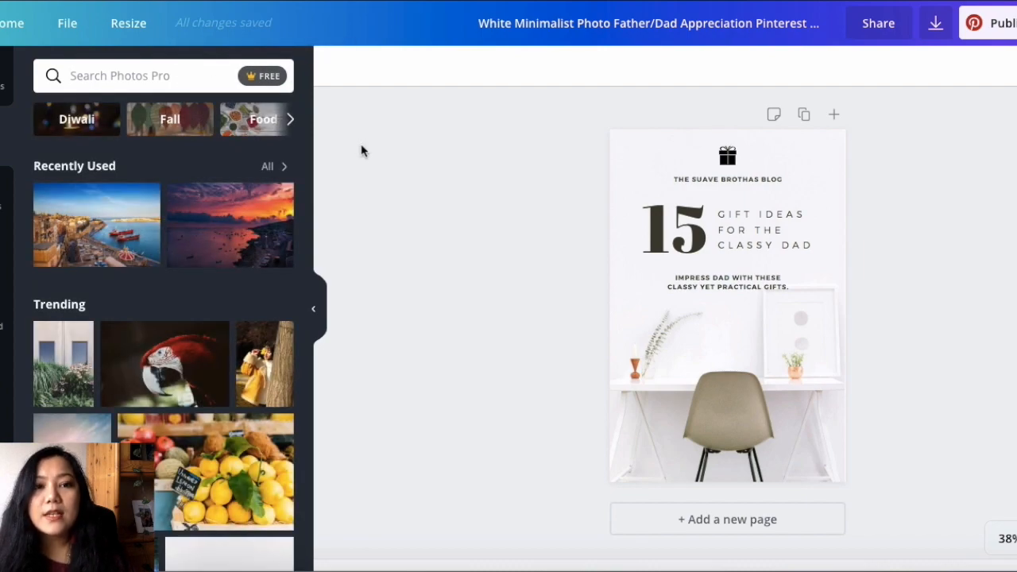
{"action": "scroll", "coordinate": [135, 385], "scroll_direction": "down", "scroll_amount": 2}
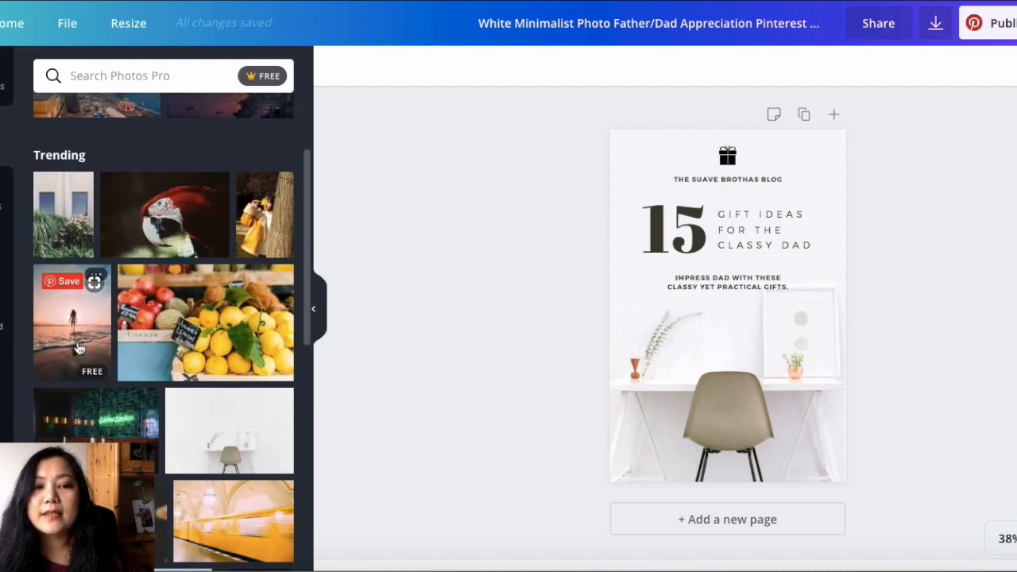
{"action": "scroll", "coordinate": [219, 449], "scroll_direction": "down", "scroll_amount": 2}
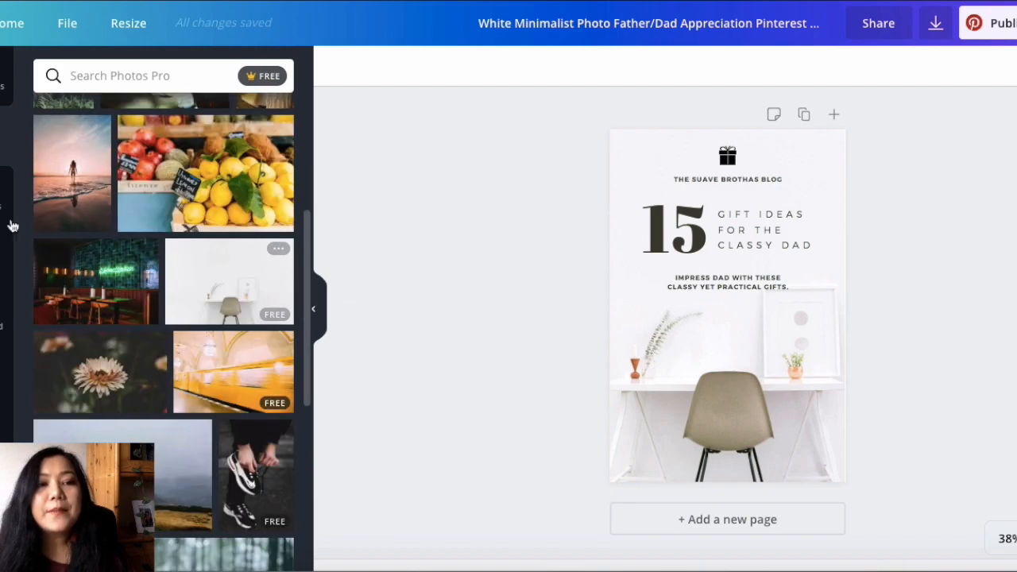
Look through the available graphic elements, including grids, charts, stickers, shapes, gradients, lines, illustrations and icons.
{"action": "left_click", "coordinate": [3, 195]}
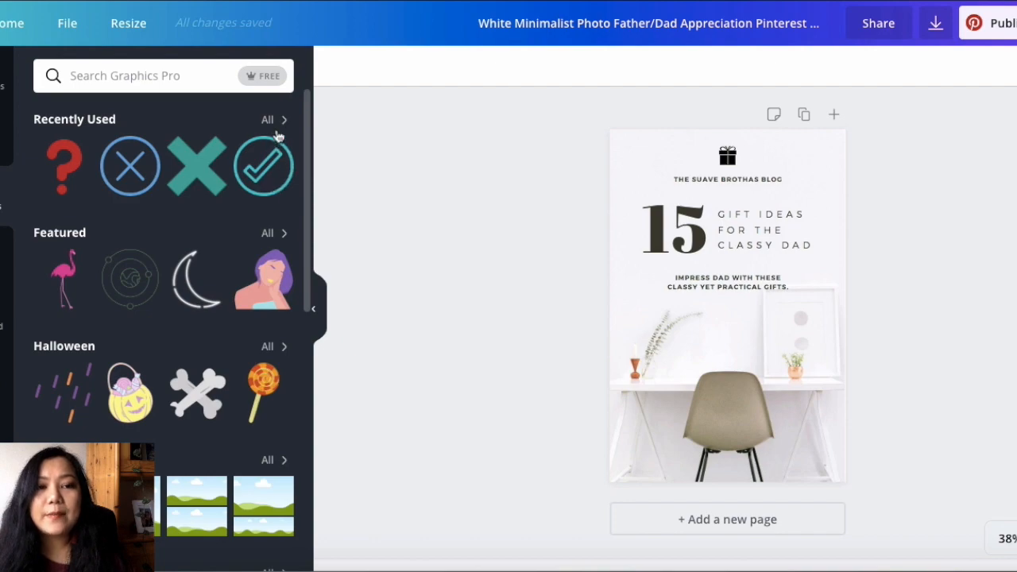
{"action": "scroll", "coordinate": [208, 254], "scroll_direction": "down", "scroll_amount": 2}
{"action": "scroll", "coordinate": [209, 301], "scroll_direction": "down", "scroll_amount": 1}
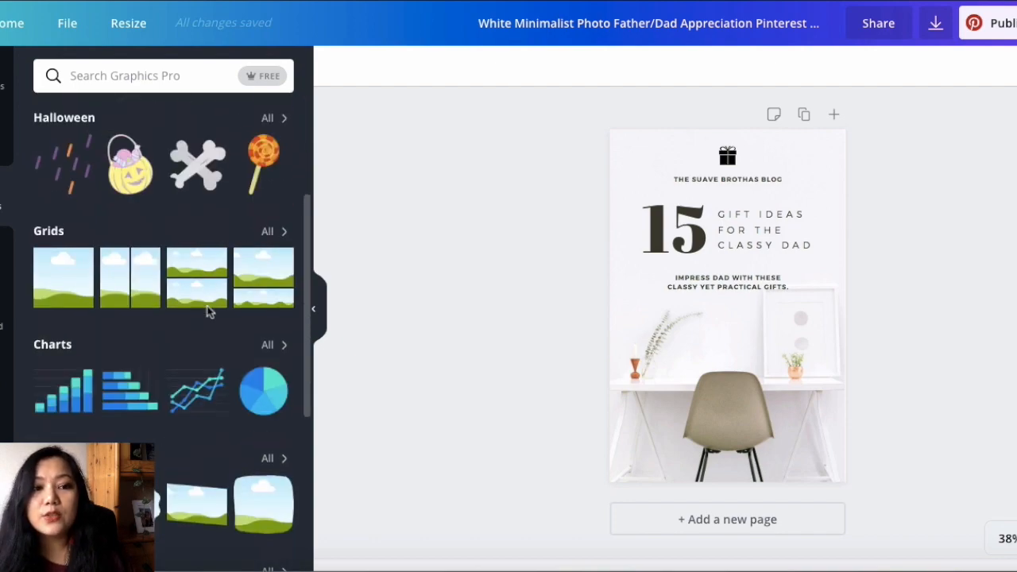
{"action": "scroll", "coordinate": [208, 311], "scroll_direction": "down", "scroll_amount": 2}
{"action": "scroll", "coordinate": [214, 294], "scroll_direction": "down", "scroll_amount": 3}
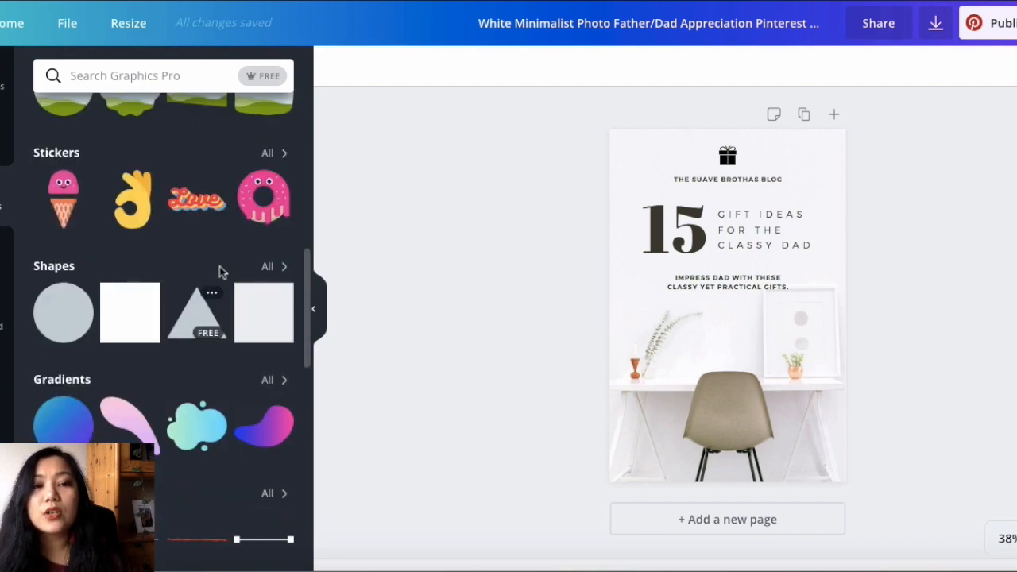
{"action": "scroll", "coordinate": [159, 263], "scroll_direction": "down", "scroll_amount": 2}
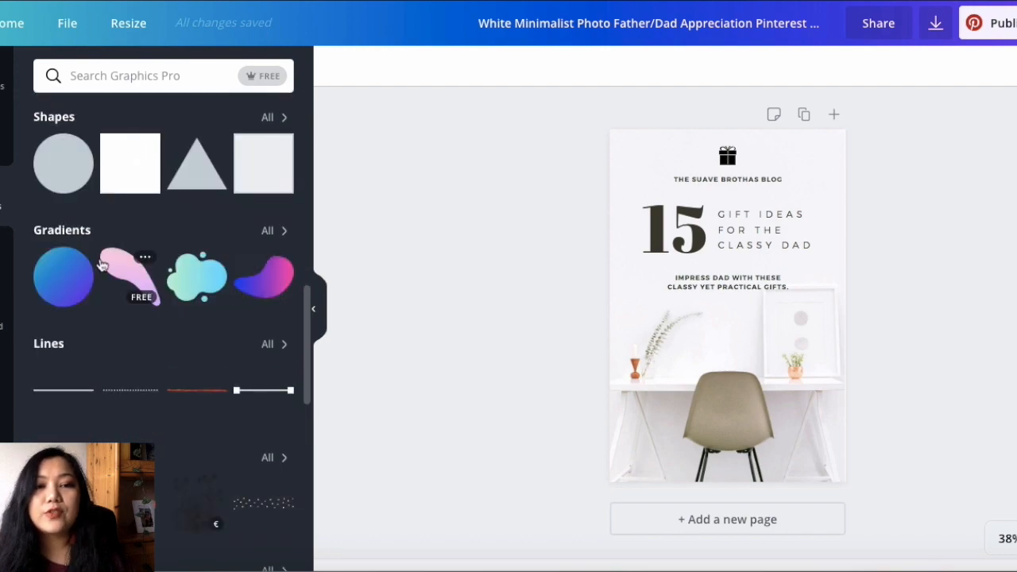
{"action": "scroll", "coordinate": [186, 334], "scroll_direction": "down", "scroll_amount": 2}
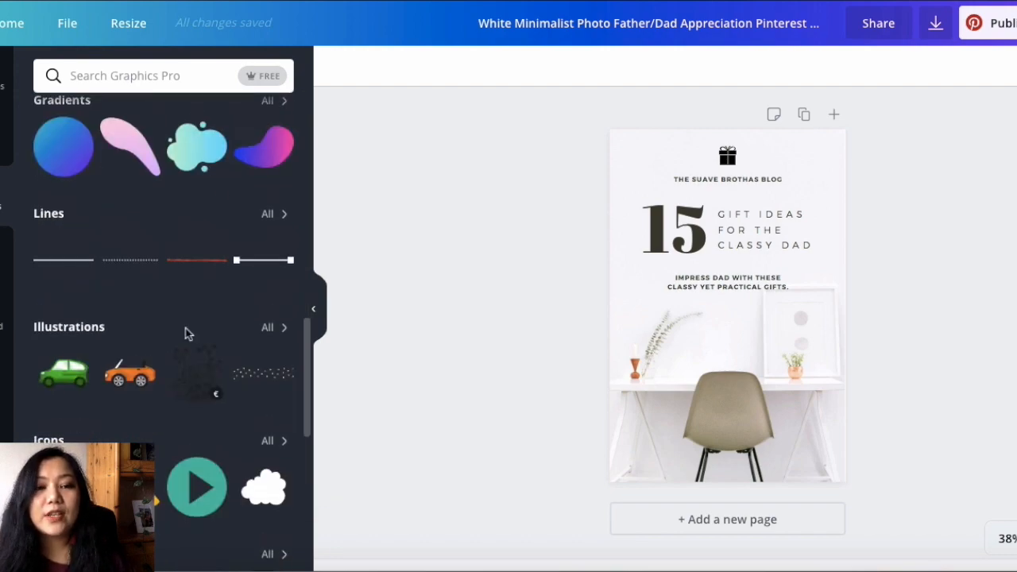
Look through the remaining graphic categories, text styles, backgrounds, uploads and folders, and return to the templates.
{"action": "scroll", "coordinate": [187, 333], "scroll_direction": "down", "scroll_amount": 3}
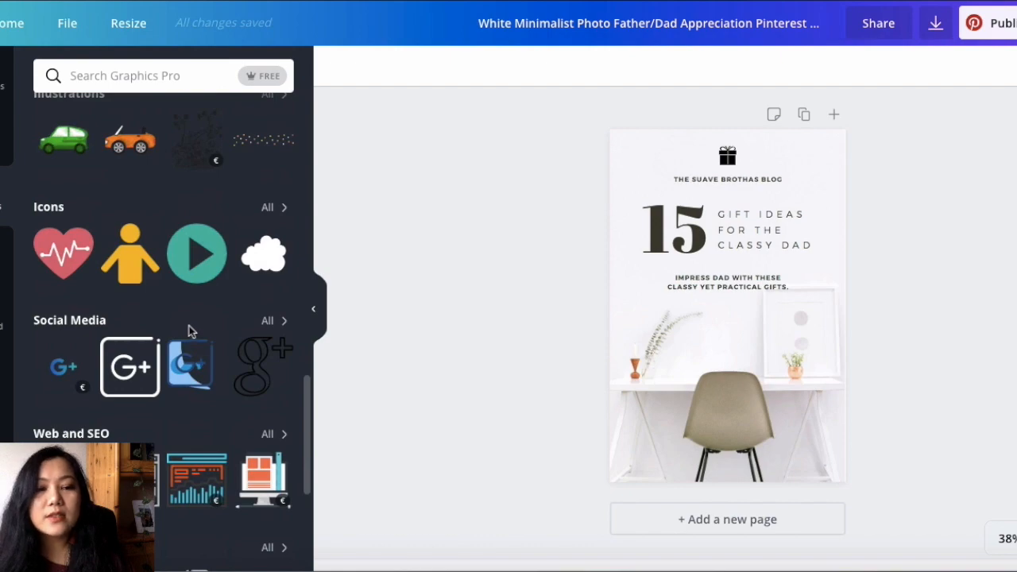
{"action": "scroll", "coordinate": [189, 331], "scroll_direction": "down", "scroll_amount": 2}
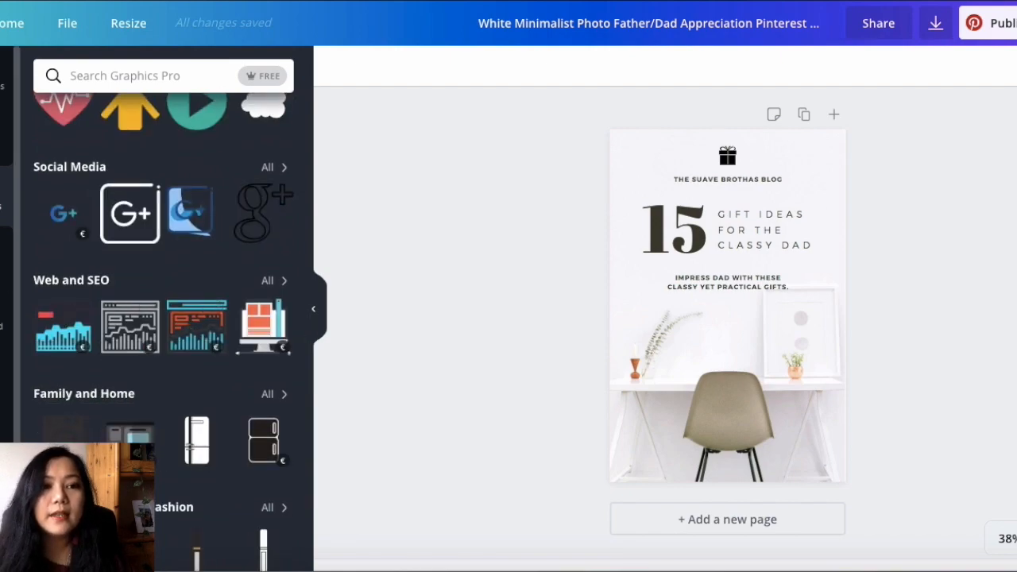
{"action": "left_click", "coordinate": [5, 255]}
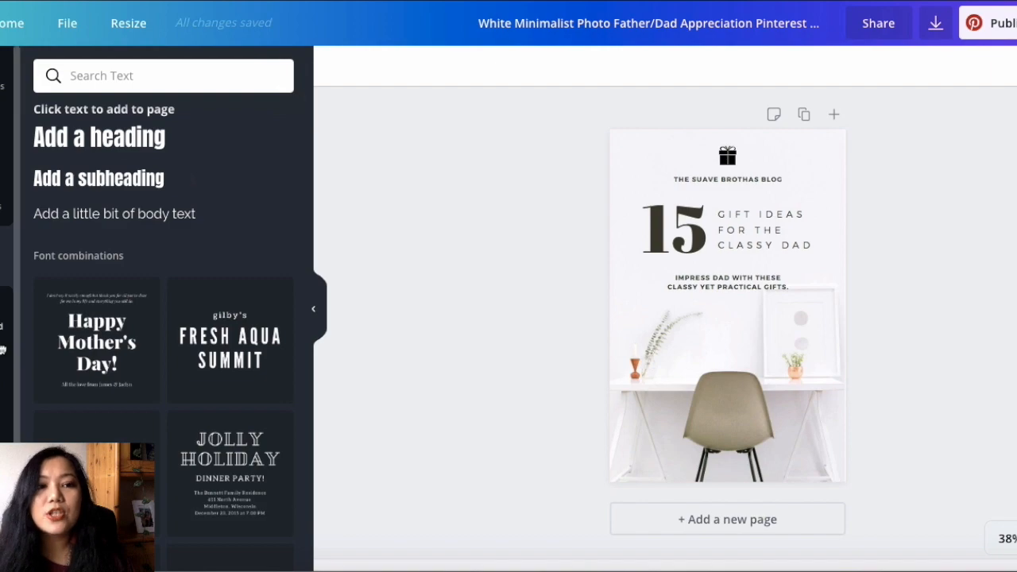
{"action": "left_click", "coordinate": [5, 316]}
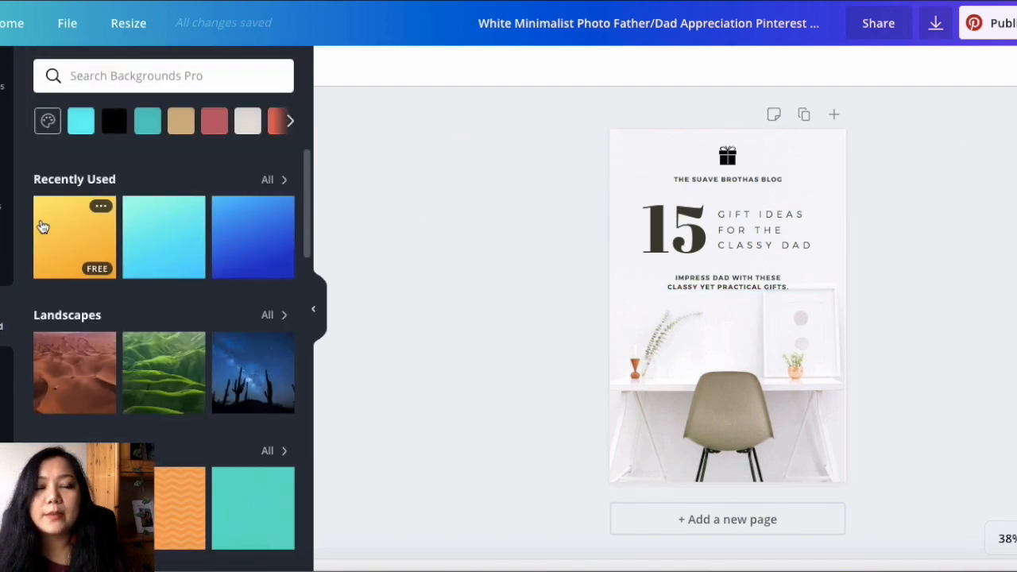
{"action": "scroll", "coordinate": [157, 375], "scroll_direction": "down", "scroll_amount": 2}
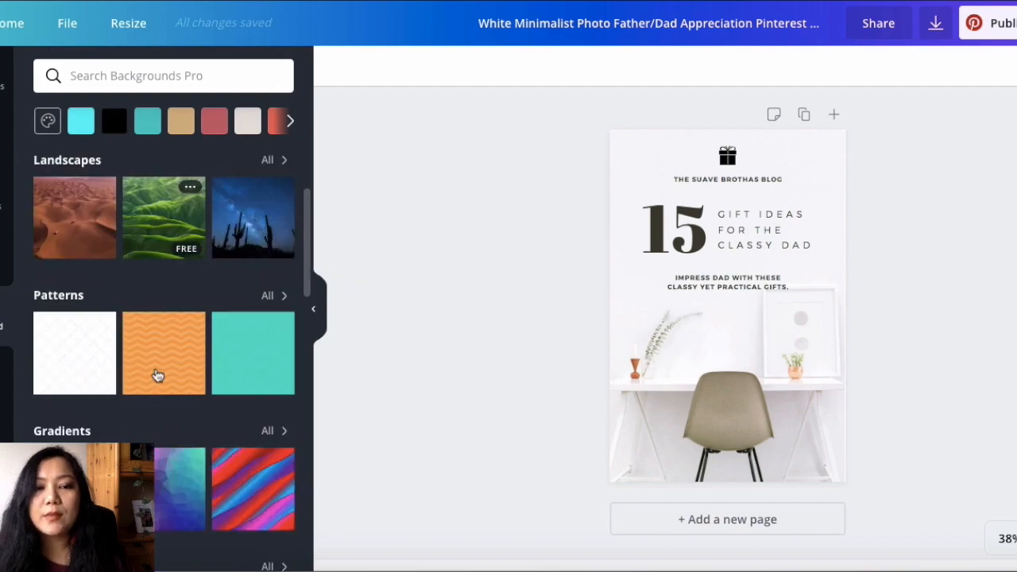
{"action": "scroll", "coordinate": [157, 374], "scroll_direction": "down", "scroll_amount": 2}
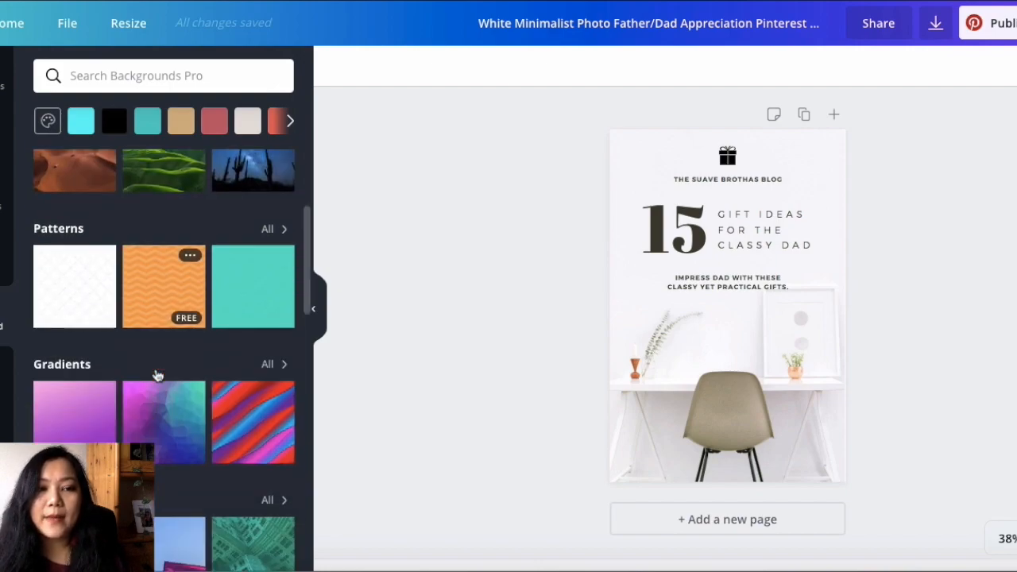
{"action": "left_click", "coordinate": [5, 362]}
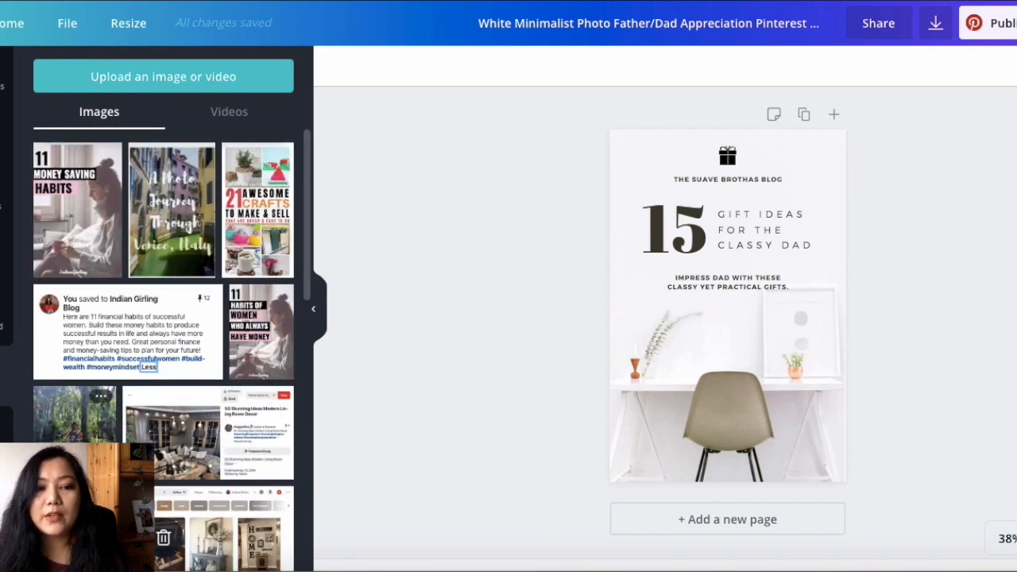
{"action": "left_click", "coordinate": [4, 428]}
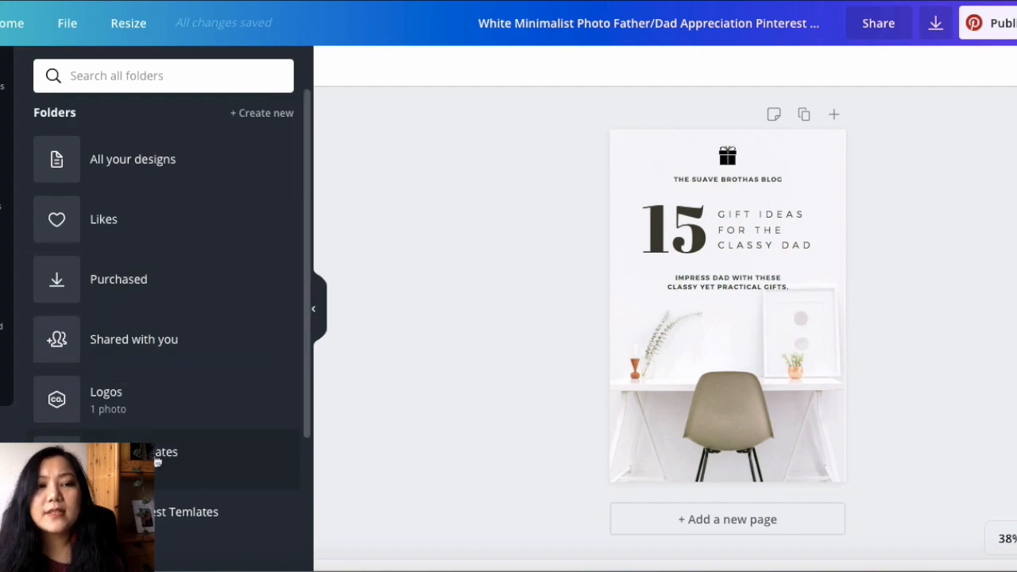
{"action": "left_click", "coordinate": [4, 76]}
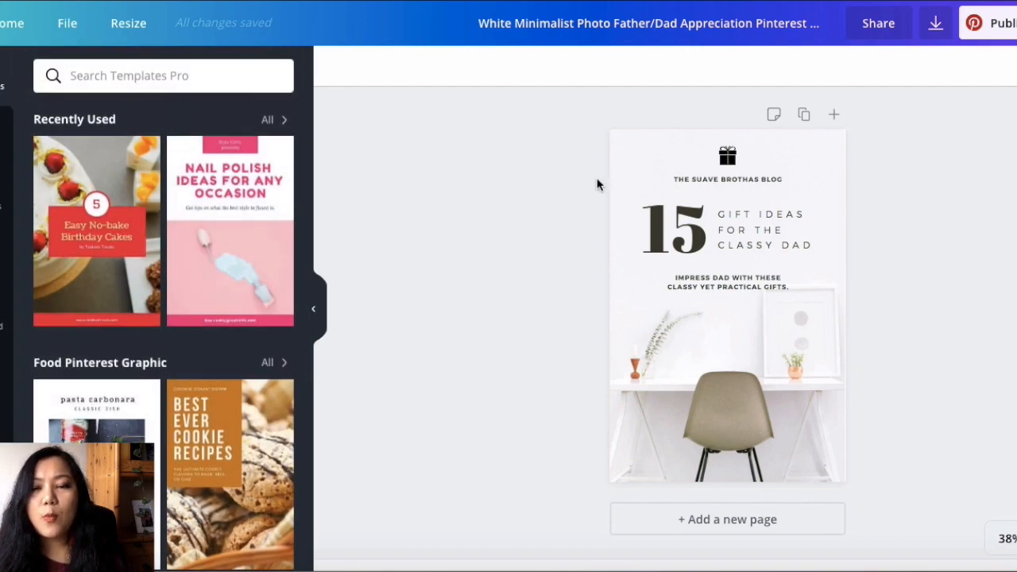
Delete the gift box icon above the blog name in the template.
{"action": "left_click", "coordinate": [636, 158]}
{"action": "left_click", "coordinate": [1002, 539]}
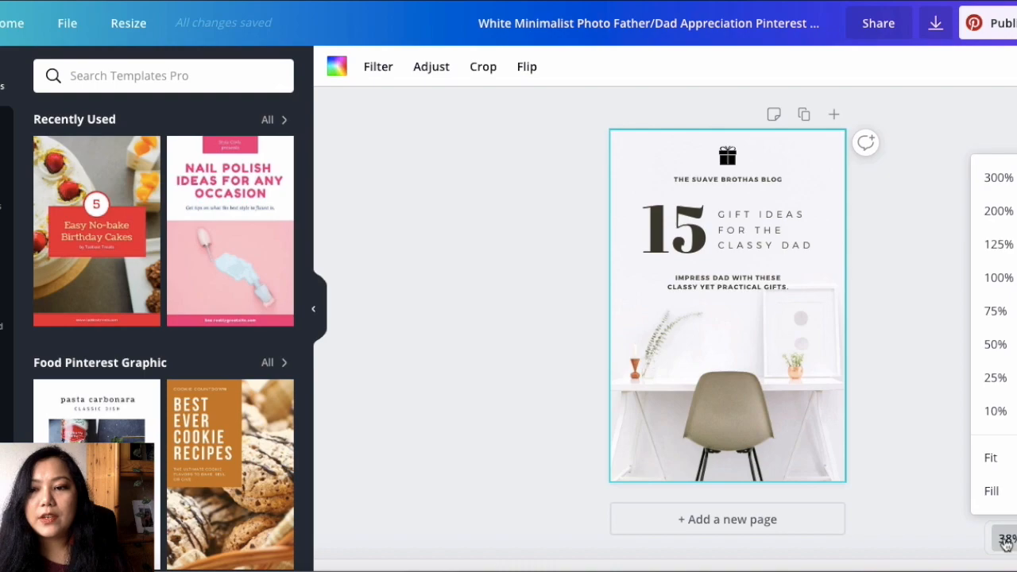
{"action": "left_click", "coordinate": [900, 383]}
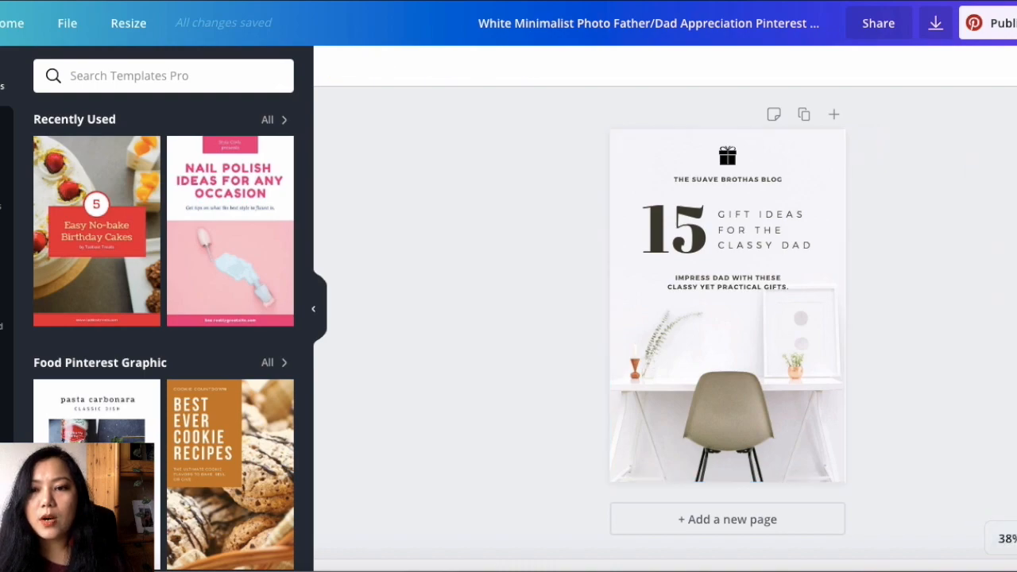
{"action": "left_click", "coordinate": [1002, 547]}
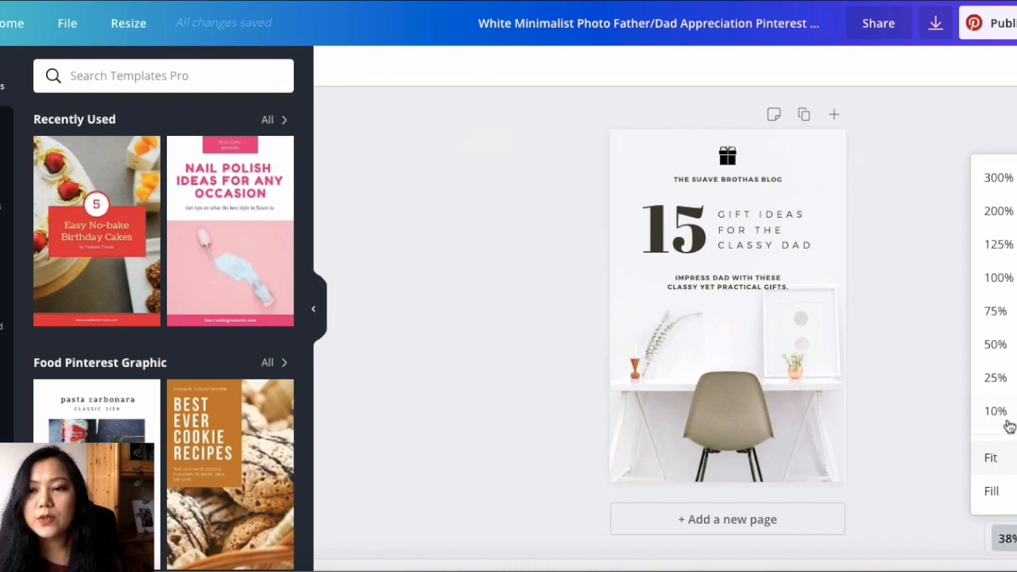
{"action": "left_click", "coordinate": [996, 345]}
{"action": "scroll", "coordinate": [1000, 360], "scroll_direction": "up", "scroll_amount": 1}
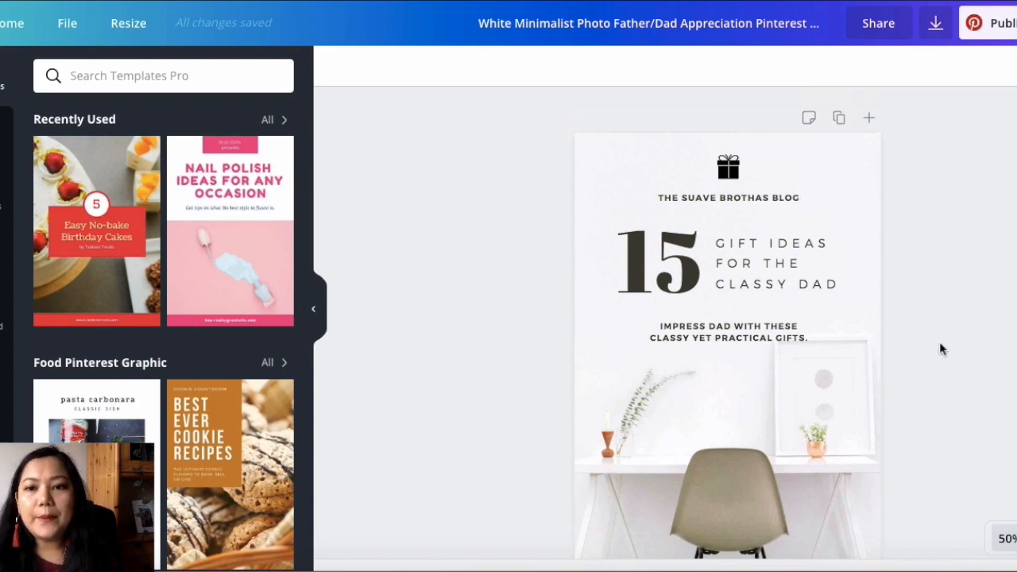
{"action": "left_click", "coordinate": [729, 169]}
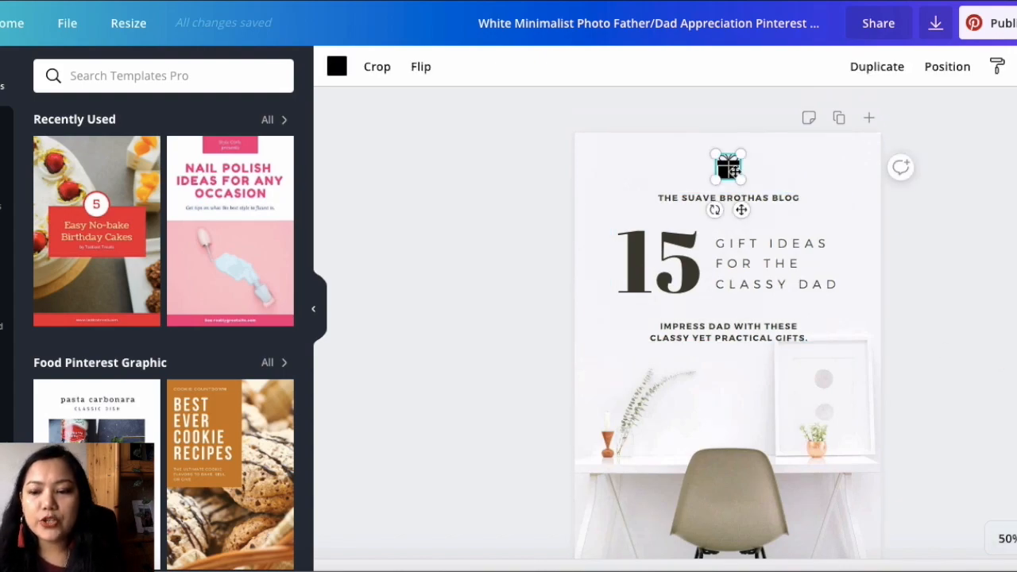
{"action": "key", "text": "Delete"}
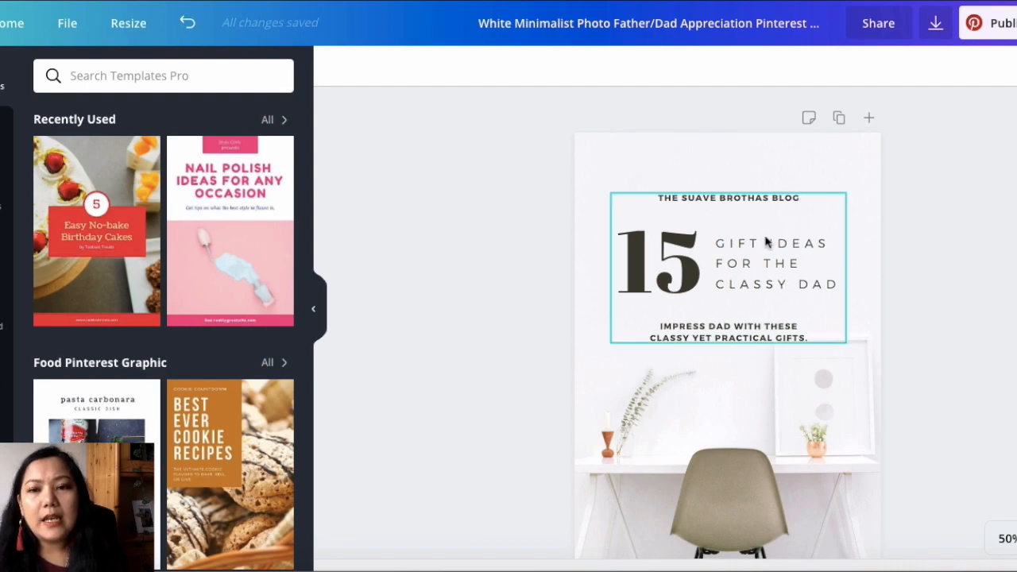
Delete the tagline "Impress Dad with these classy yet practical gifts." from the template's text group.
{"action": "scroll", "coordinate": [770, 270], "scroll_direction": "down", "scroll_amount": 2}
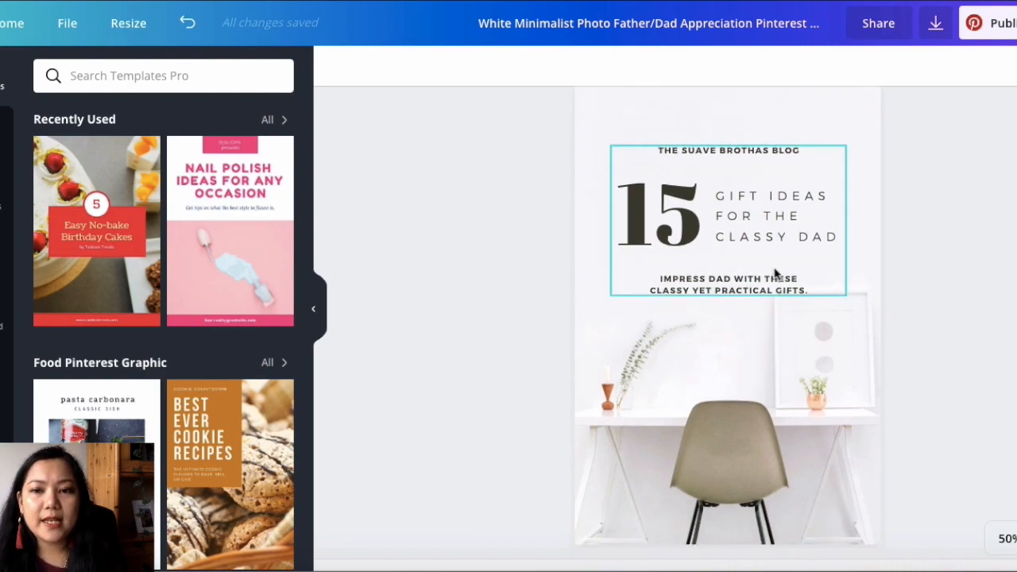
{"action": "left_click", "coordinate": [769, 217]}
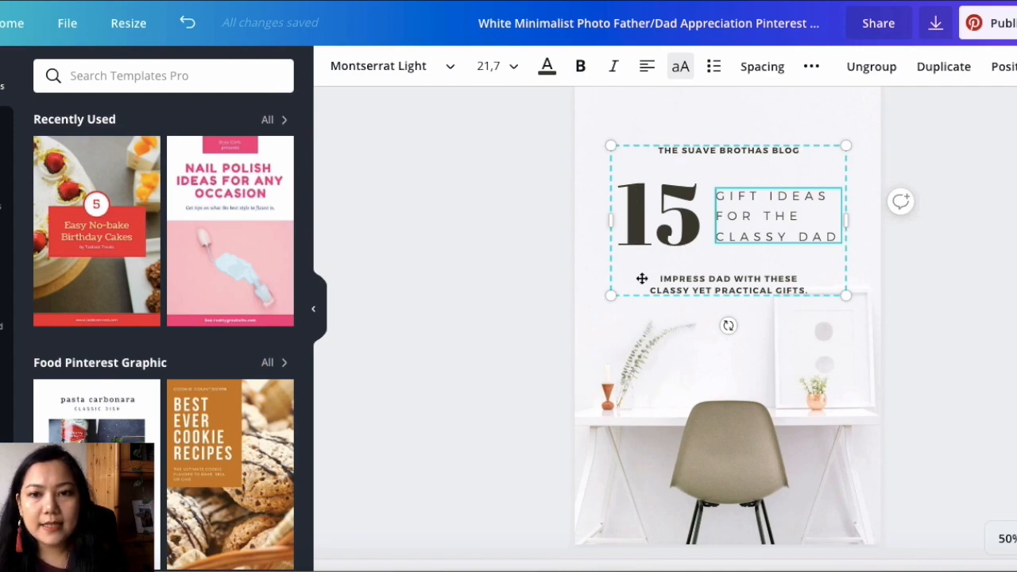
{"action": "left_click", "coordinate": [684, 216]}
{"action": "left_click", "coordinate": [755, 208]}
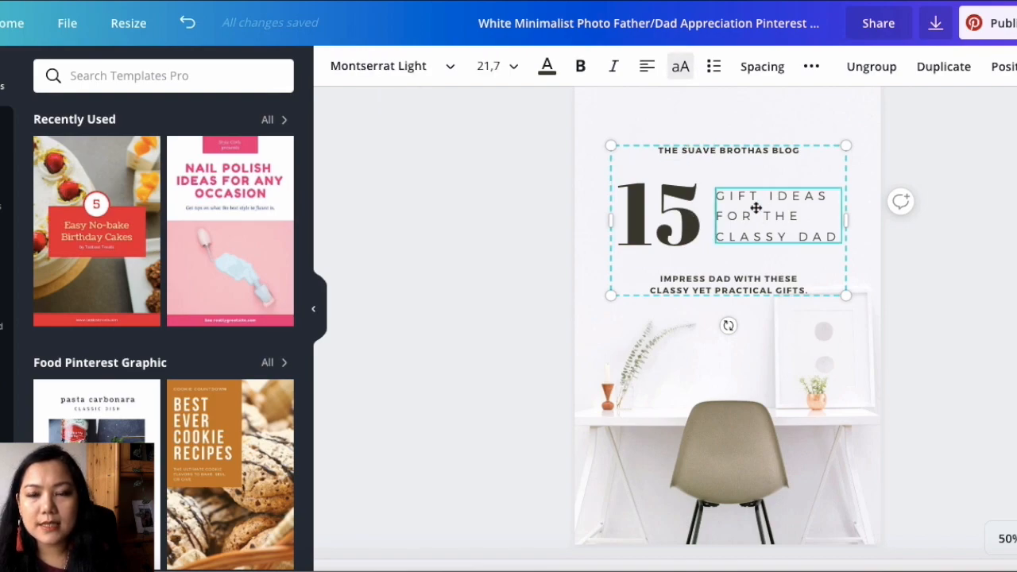
{"action": "left_click", "coordinate": [759, 150]}
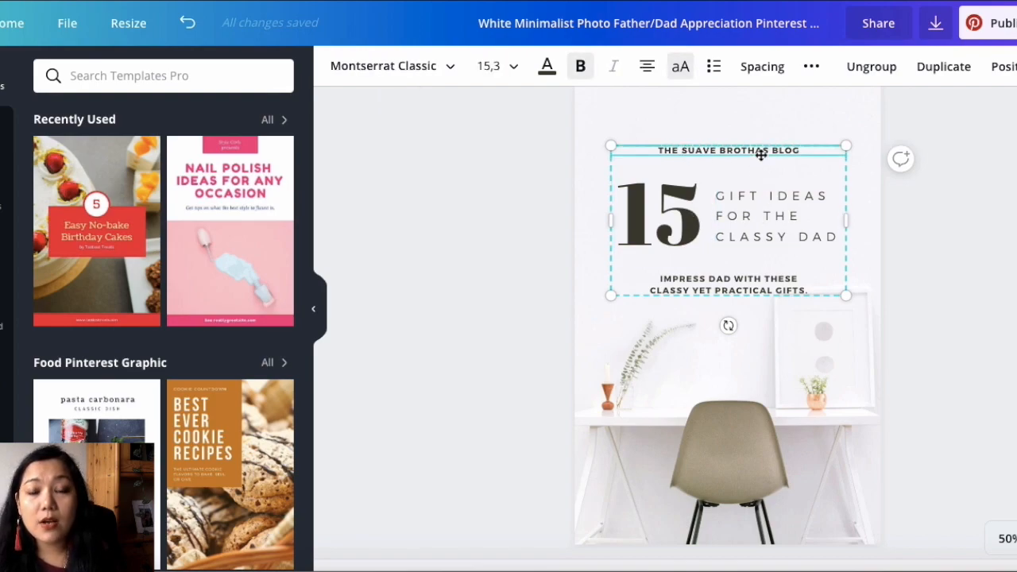
{"action": "left_click", "coordinate": [777, 278]}
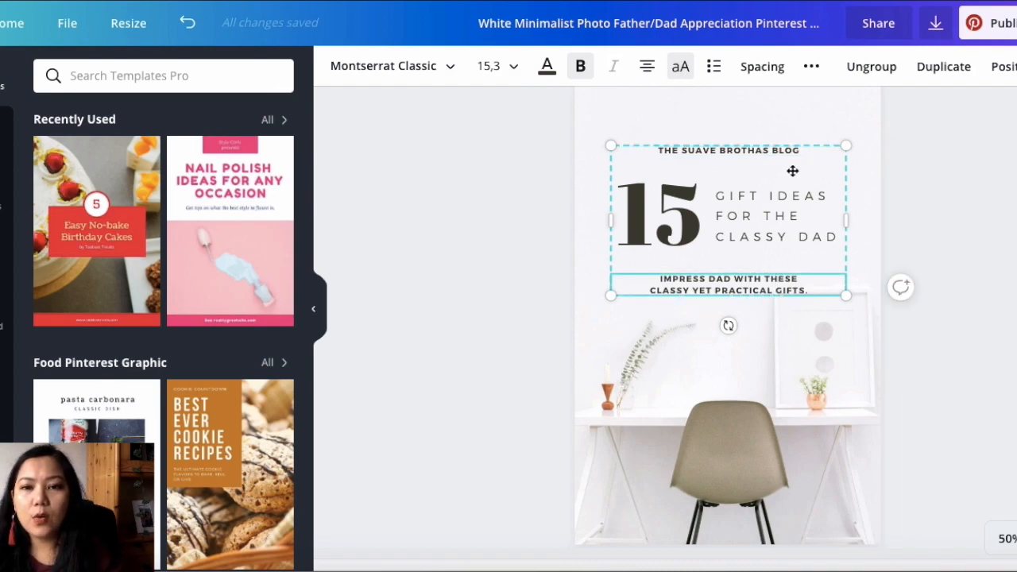
{"action": "key", "text": "Delete"}
Delete the "Gift Ideas for the Classy Dad" title and the large number 15 beside it.
{"action": "left_click", "coordinate": [792, 206]}
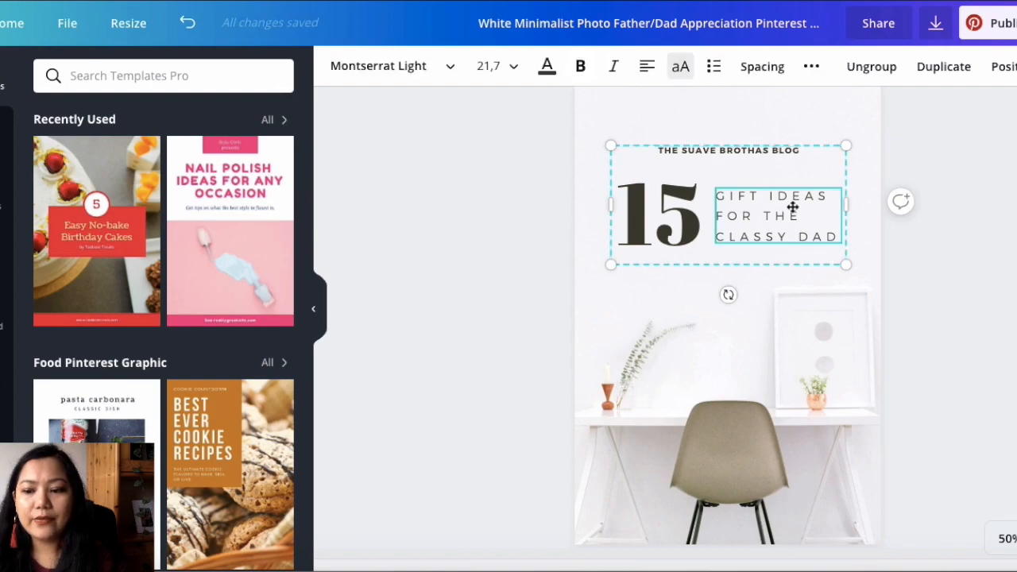
{"action": "key", "text": "Delete"}
{"action": "left_click", "coordinate": [687, 216]}
{"action": "key", "text": "Delete"}
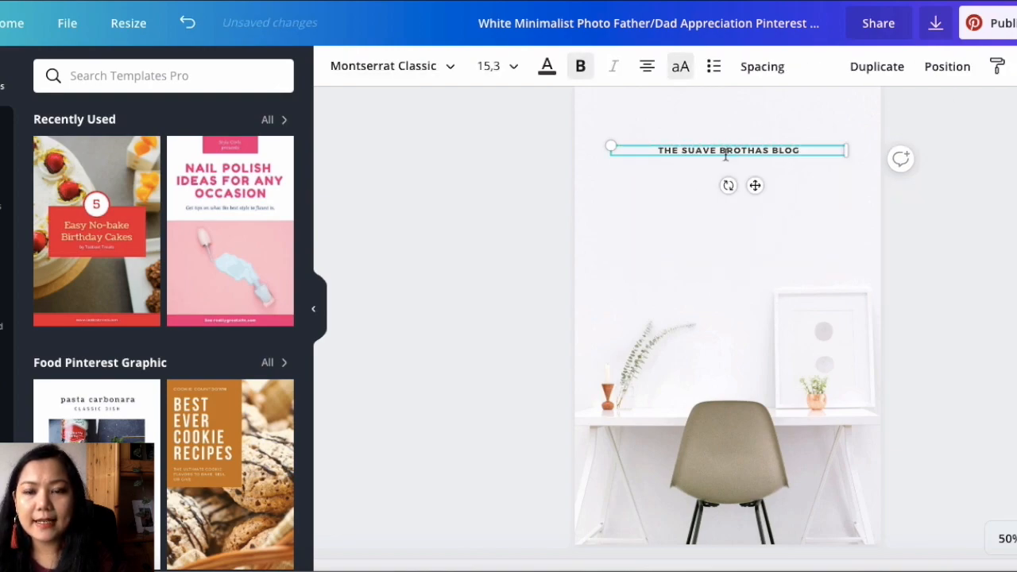
{"action": "left_click", "coordinate": [744, 152]}
{"action": "key", "text": "Delete"}
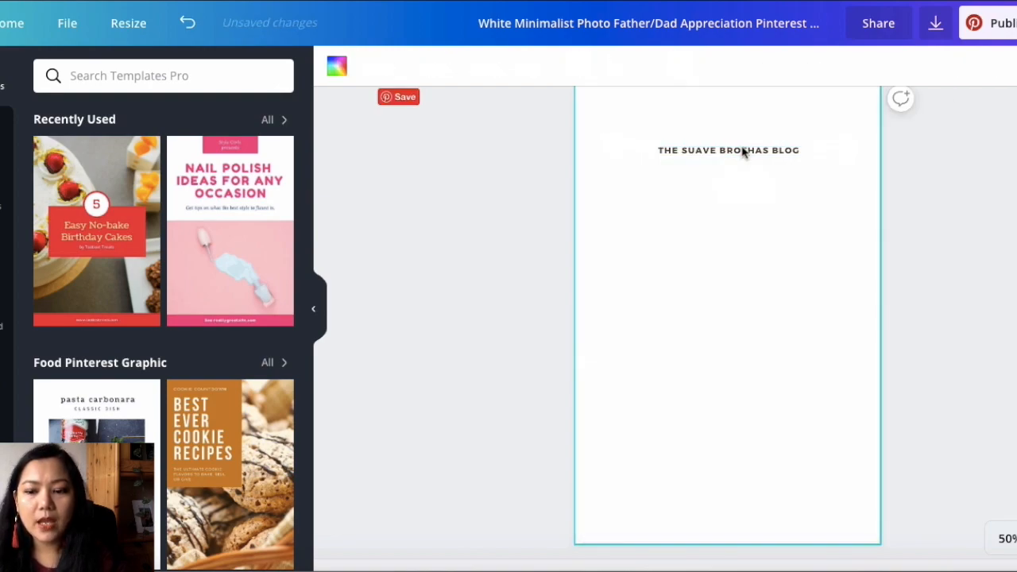
{"action": "key", "text": "ctrl+z"}
Delete the "The Suave Brothas Blog" text line, leaving only the desk and chair background photo.
{"action": "left_click", "coordinate": [747, 155]}
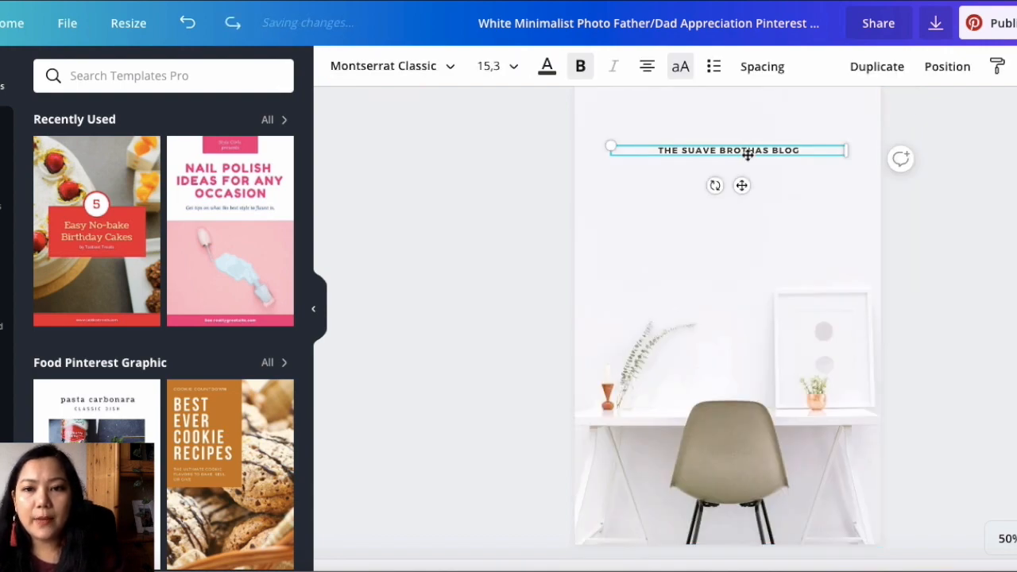
{"action": "key", "text": "Delete"}
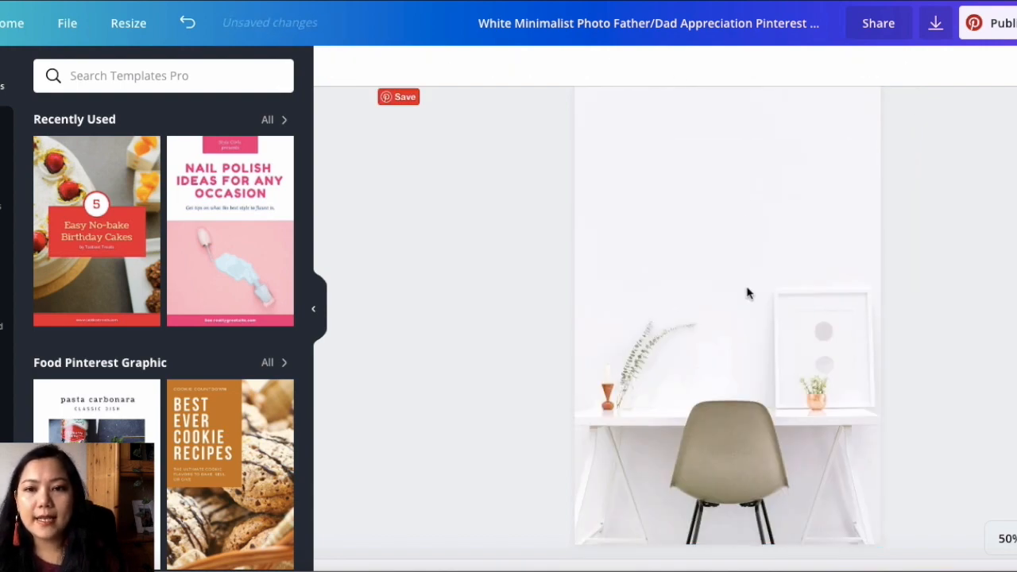
Add a heading to the page with the text "Unique Gift Ideas For Christmas".
{"action": "scroll", "coordinate": [747, 292], "scroll_direction": "up", "scroll_amount": 1}
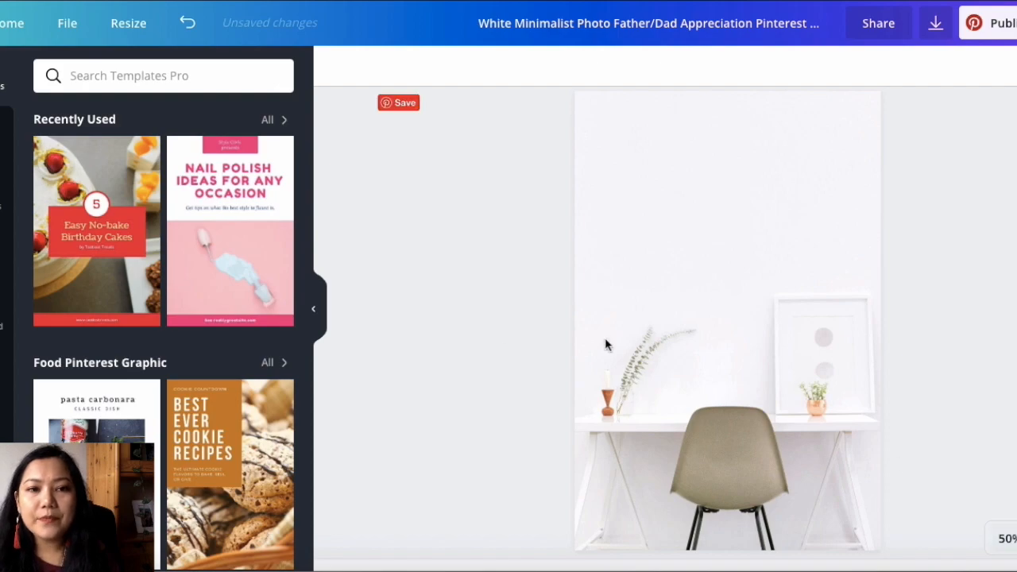
{"action": "scroll", "coordinate": [498, 347], "scroll_direction": "up", "scroll_amount": 1}
{"action": "scroll", "coordinate": [498, 347], "scroll_direction": "down", "scroll_amount": 1}
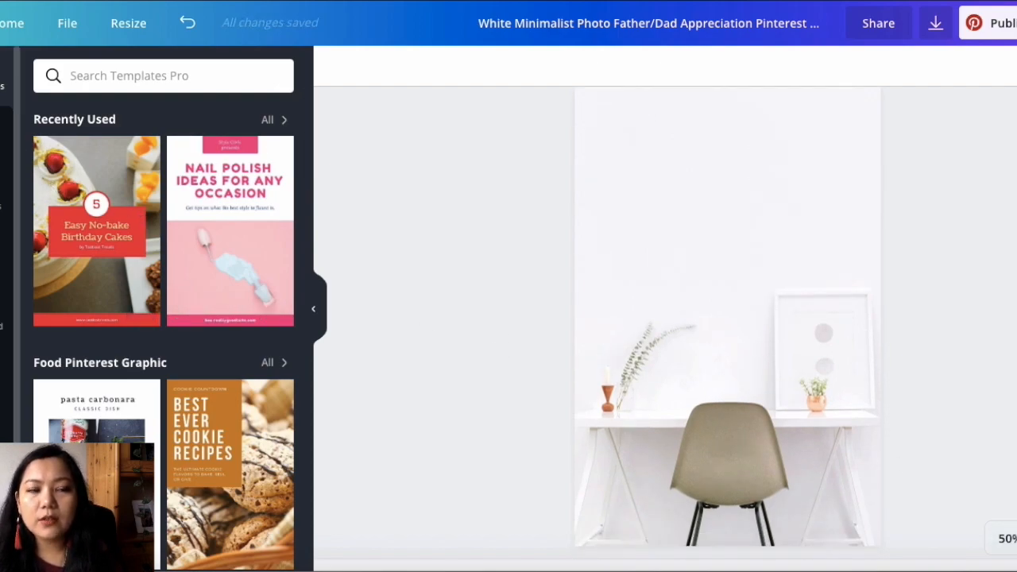
{"action": "left_click", "coordinate": [3, 256]}
{"action": "left_click", "coordinate": [84, 136]}
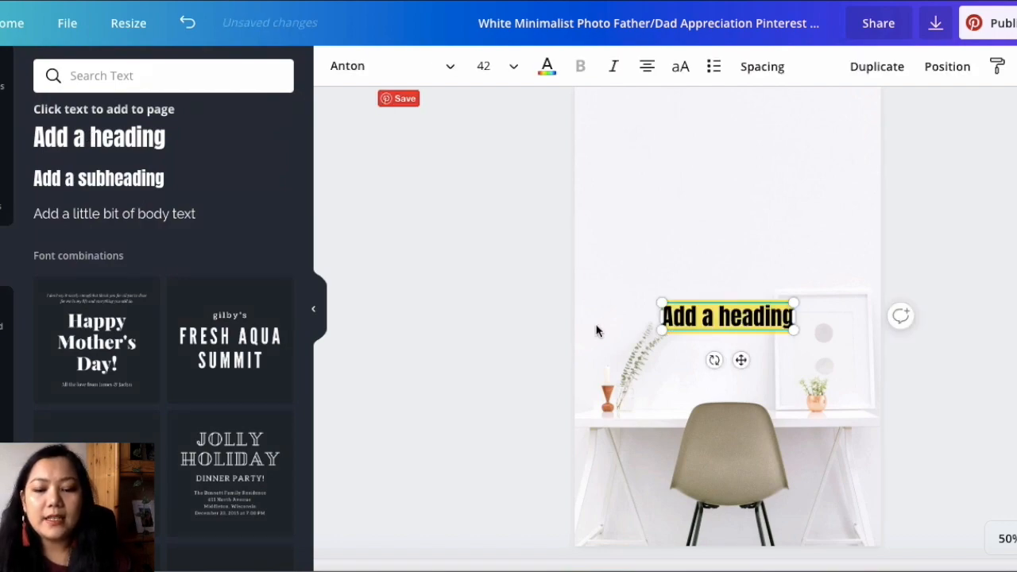
{"action": "type", "text": "Un"}
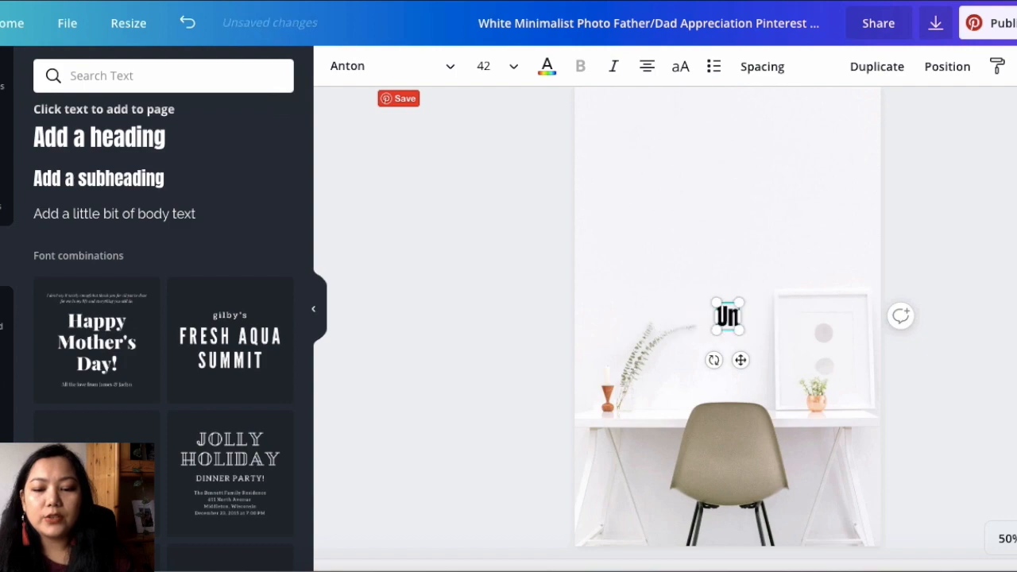
{"action": "type", "text": "ique Gift Id"}
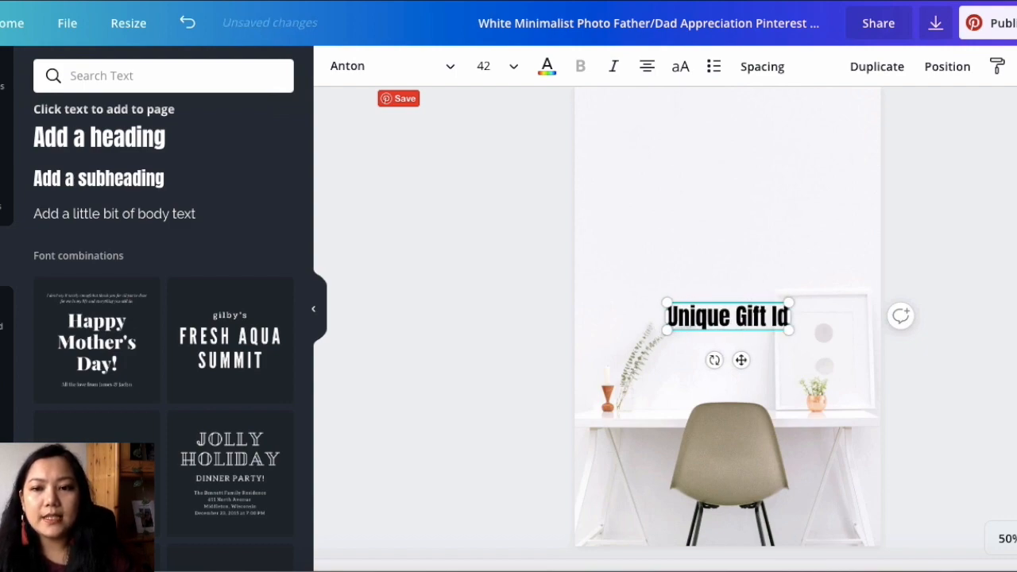
{"action": "type", "text": "eas For Chri"}
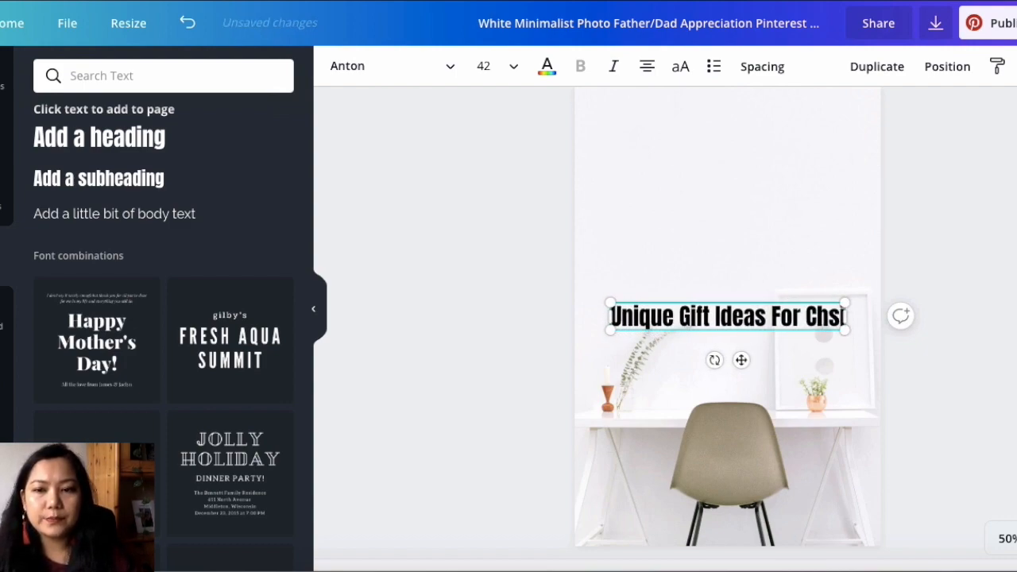
{"action": "type", "text": "stmas"}
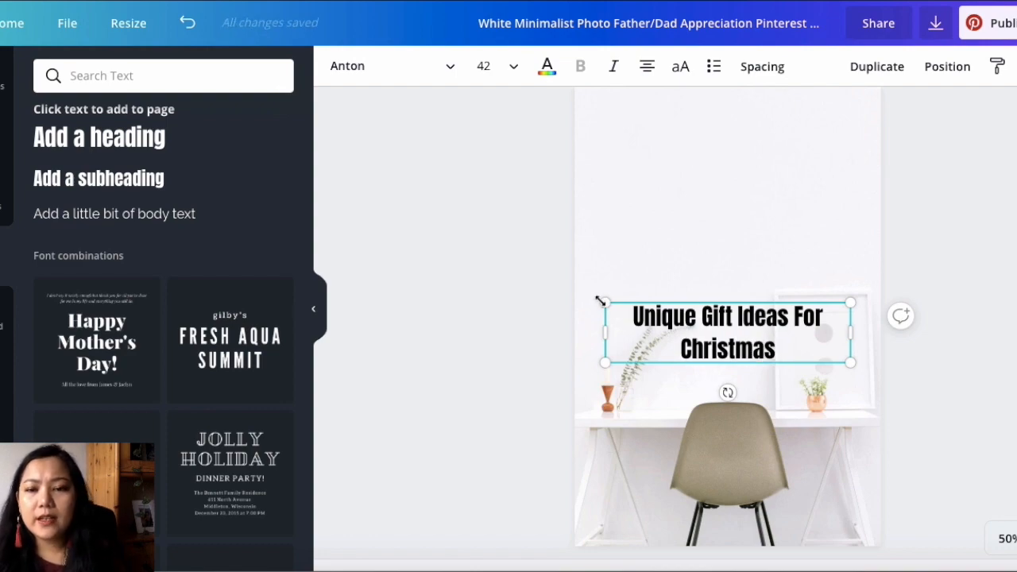
Move the heading up onto the blank wall above the desk and narrow its text box to a width of about 510.
{"action": "left_click_drag", "start_coordinate": [653, 245], "coordinate": [653, 193]}
{"action": "scroll", "coordinate": [560, 313], "scroll_direction": "up", "scroll_amount": 1}
{"action": "scroll", "coordinate": [564, 321], "scroll_direction": "down", "scroll_amount": 1}
{"action": "scroll", "coordinate": [565, 322], "scroll_direction": "down", "scroll_amount": 1}
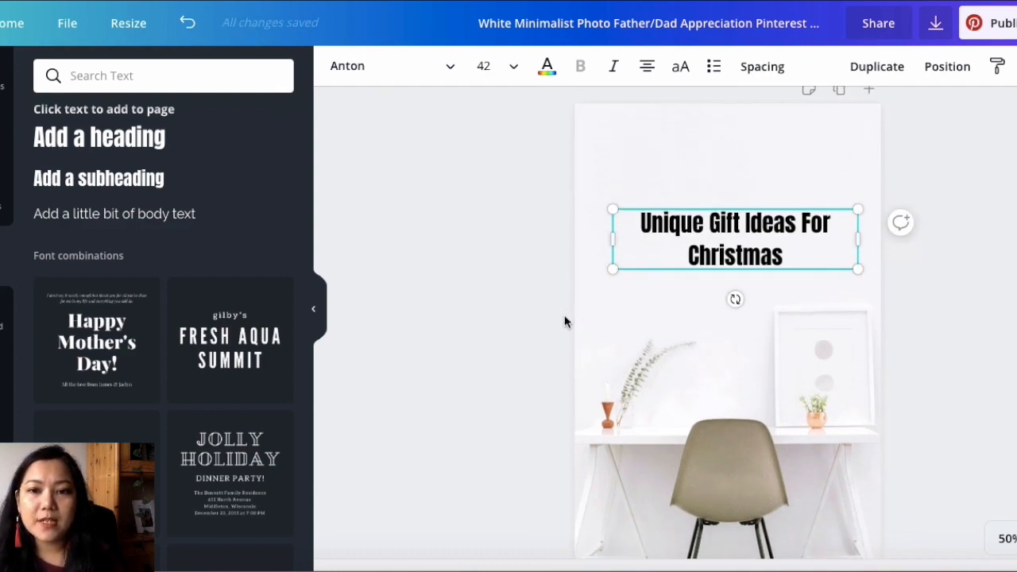
{"action": "scroll", "coordinate": [565, 322], "scroll_direction": "down", "scroll_amount": 1}
{"action": "left_click_drag", "start_coordinate": [616, 221], "coordinate": [646, 227]}
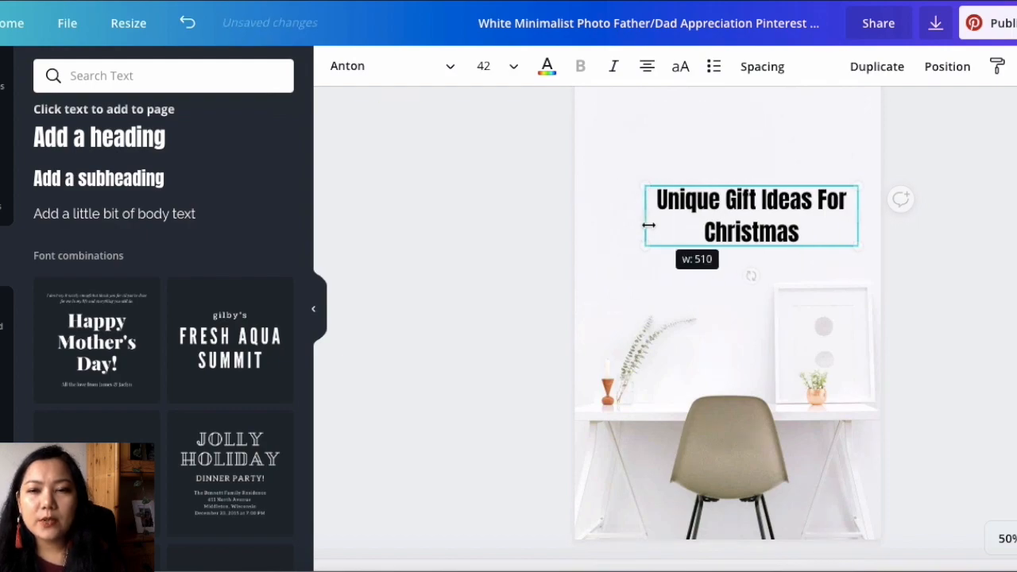
Rewrite the heading in capitals as "UNIQUE GIFT IDEAS FOR CHRISTMAS" and shift its text box slightly left.
{"action": "double_click", "coordinate": [730, 206]}
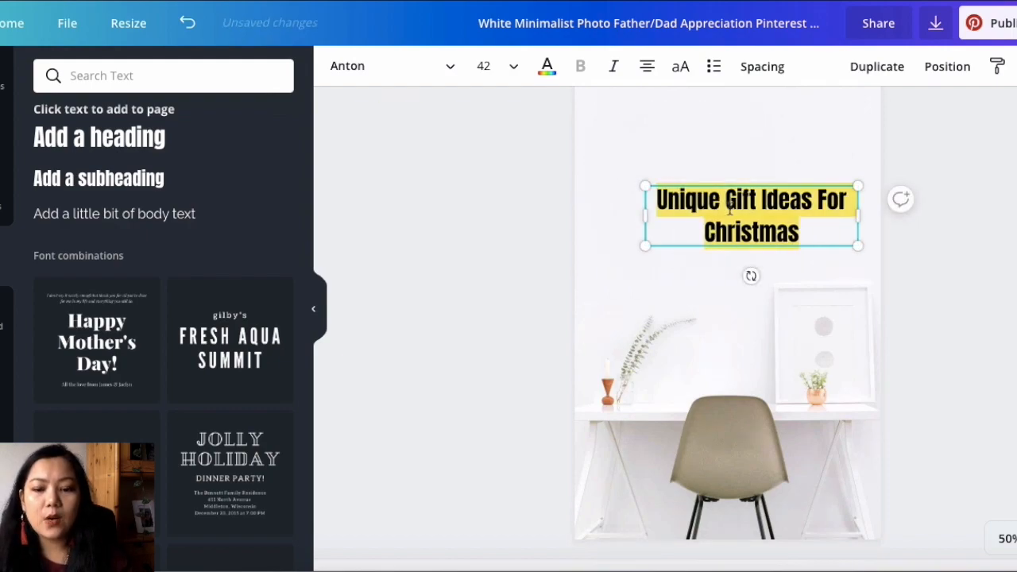
{"action": "type", "text": "UNIQUE"}
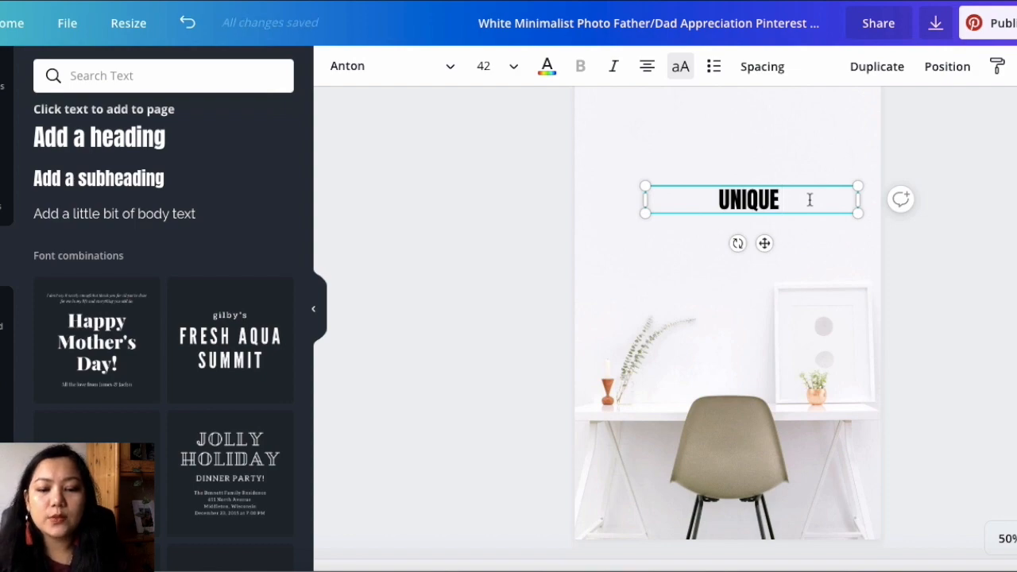
{"action": "type", "text": "GIT"}
{"action": "type", "text": "T IDEAS FOR CH"}
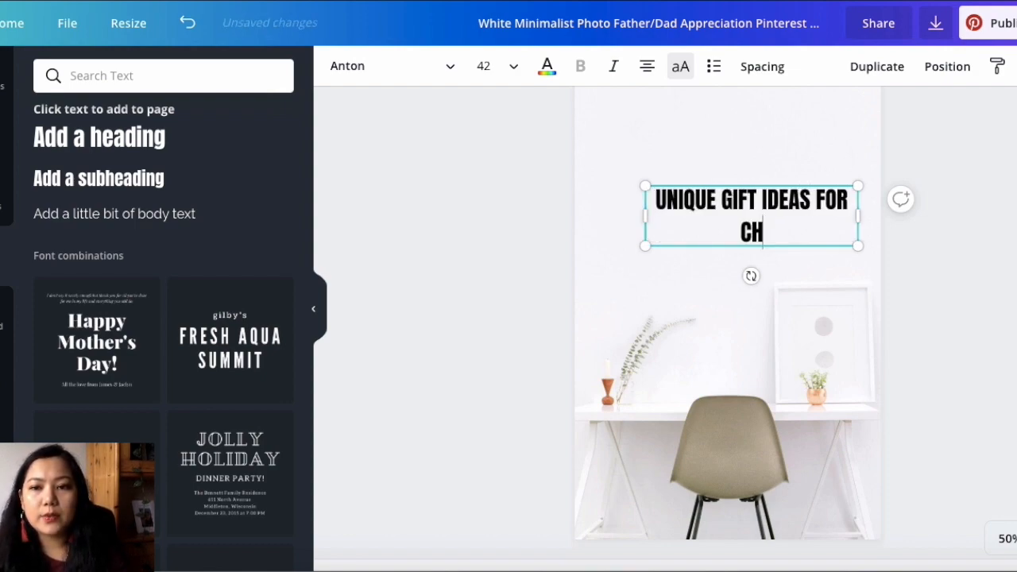
{"action": "type", "text": "RISTMAS"}
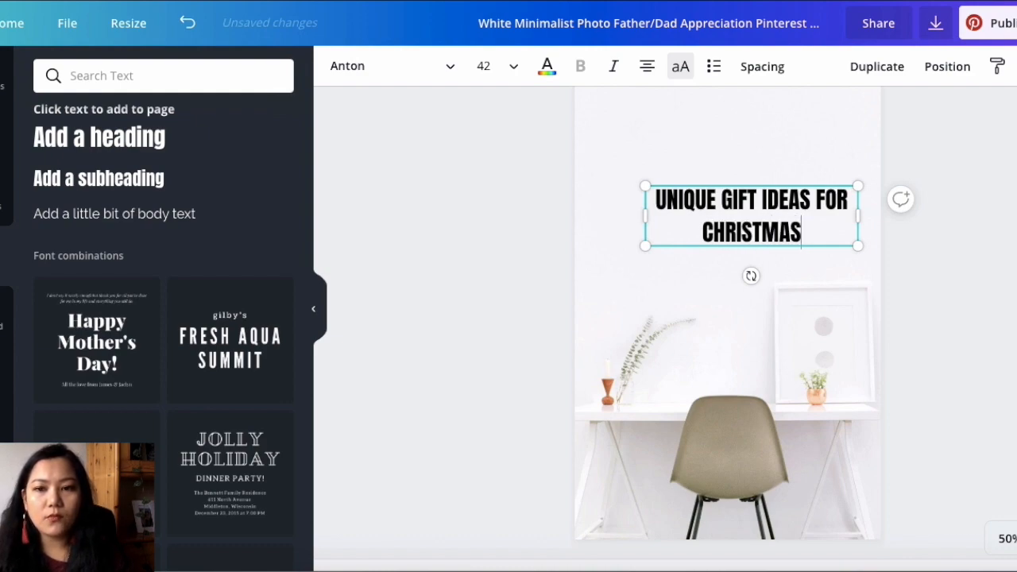
{"action": "left_click_drag", "start_coordinate": [736, 186], "coordinate": [720, 189]}
Browse the available fonts, search for "pt sans" and apply PT Sans to the whole heading.
{"action": "left_click", "coordinate": [745, 205]}
{"action": "left_click_drag", "start_coordinate": [786, 235], "coordinate": [635, 205]}
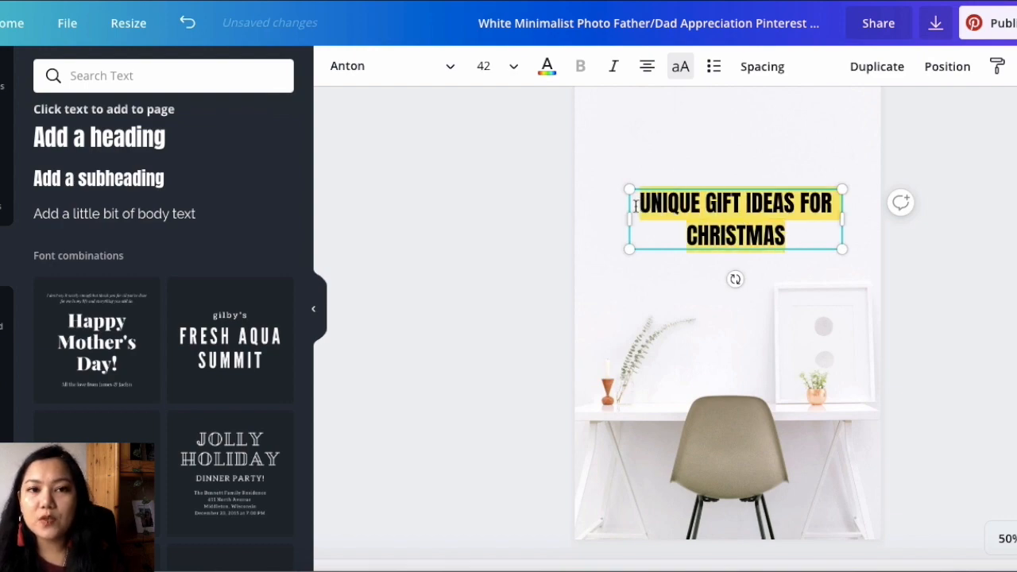
{"action": "left_click", "coordinate": [444, 72]}
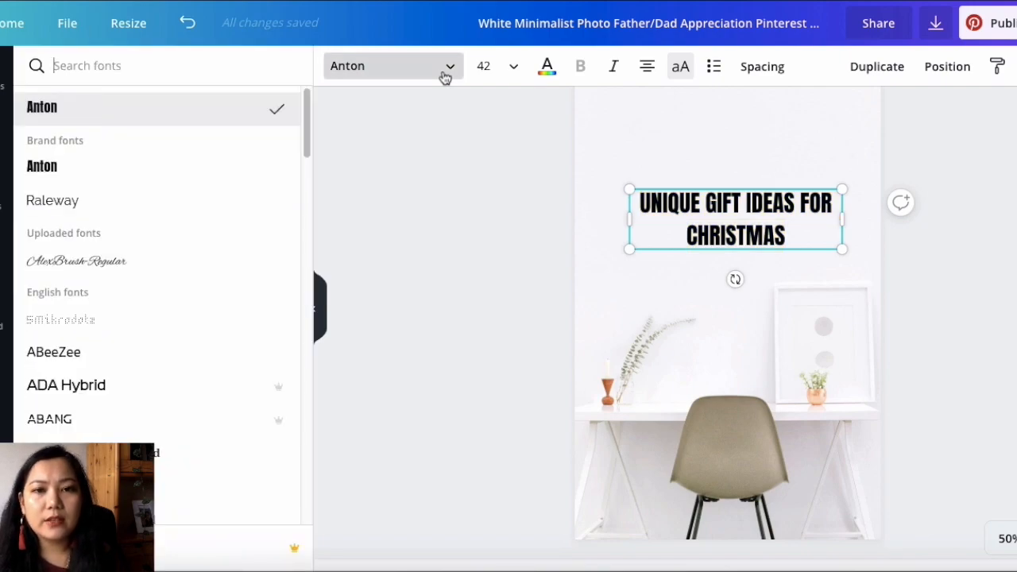
{"action": "scroll", "coordinate": [182, 421], "scroll_direction": "down", "scroll_amount": 10}
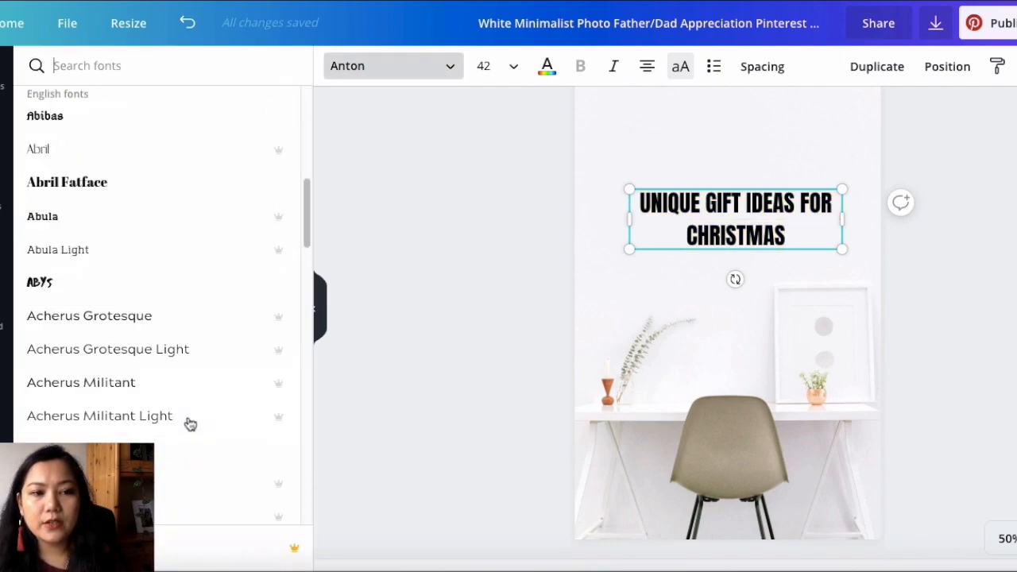
{"action": "scroll", "coordinate": [188, 422], "scroll_direction": "down", "scroll_amount": 2}
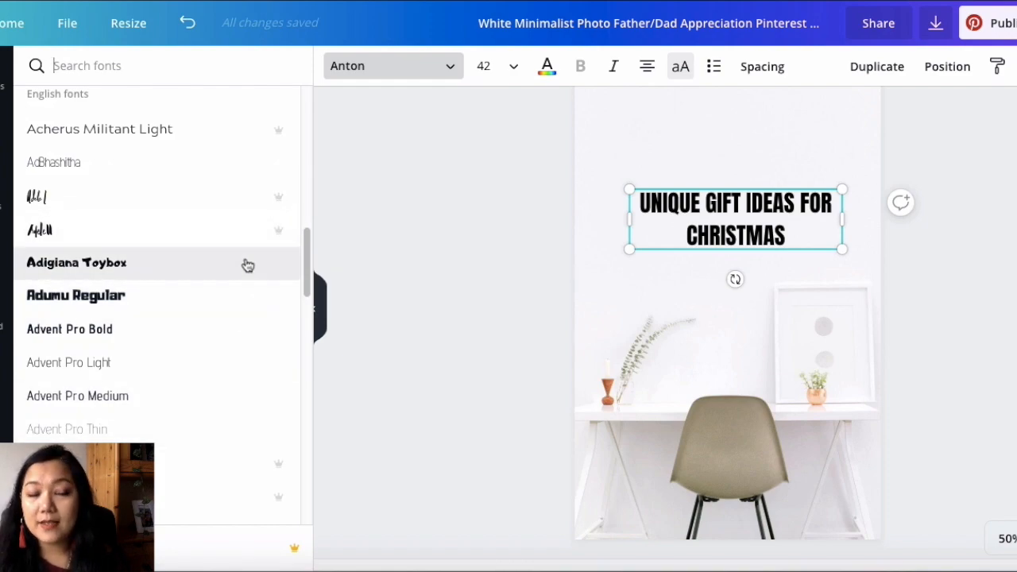
{"action": "scroll", "coordinate": [261, 339], "scroll_direction": "down", "scroll_amount": 5}
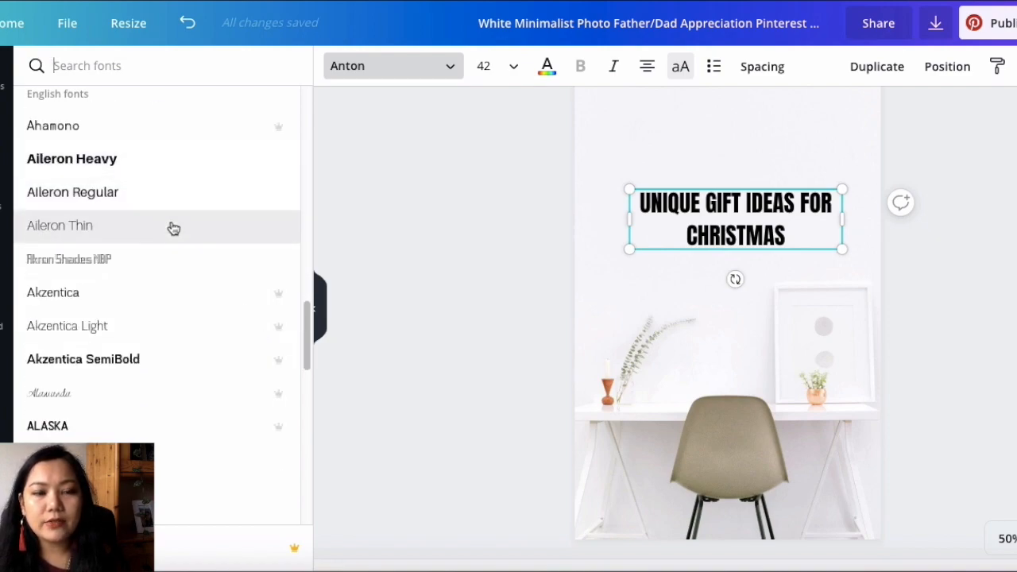
{"action": "scroll", "coordinate": [206, 394], "scroll_direction": "down", "scroll_amount": 4}
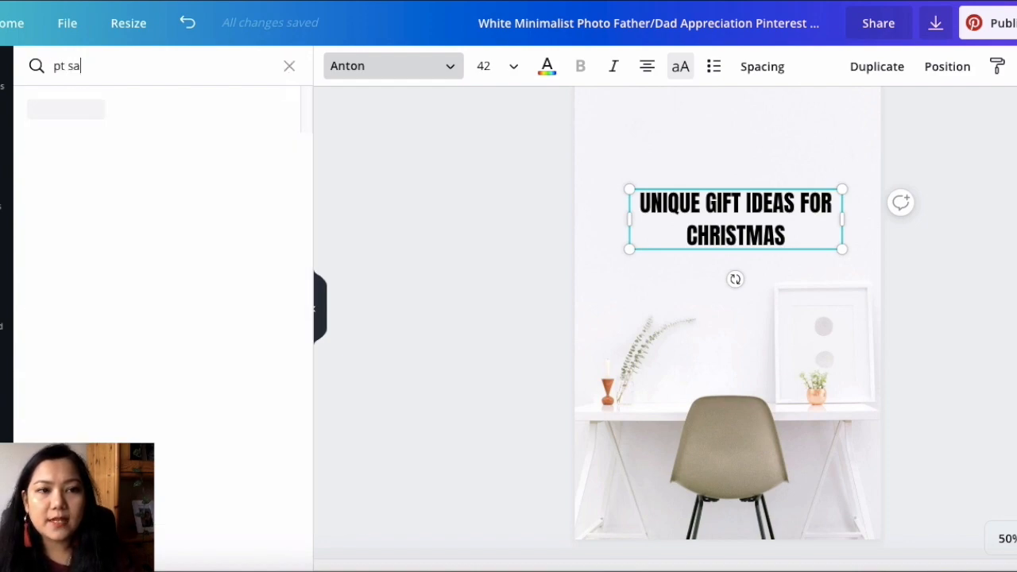
{"action": "type", "text": "ns"}
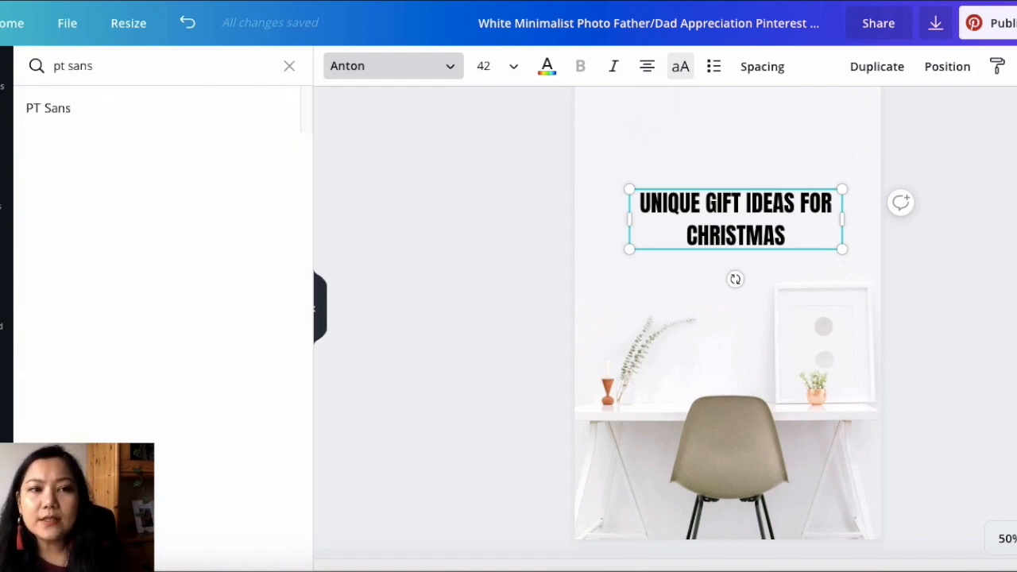
{"action": "left_click", "coordinate": [154, 122]}
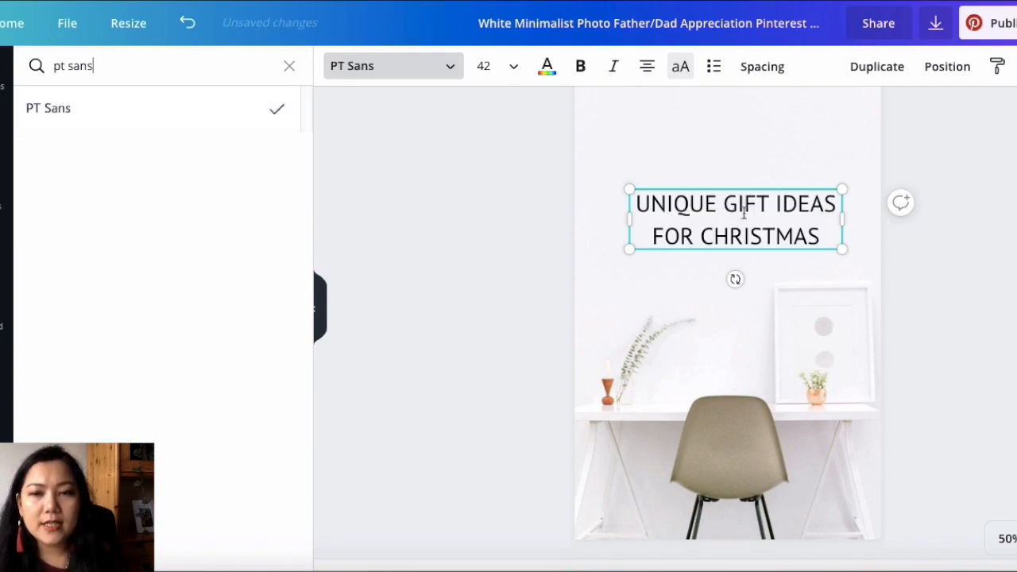
Make the entire heading bold and close the font list.
{"action": "left_click_drag", "start_coordinate": [818, 234], "coordinate": [623, 206]}
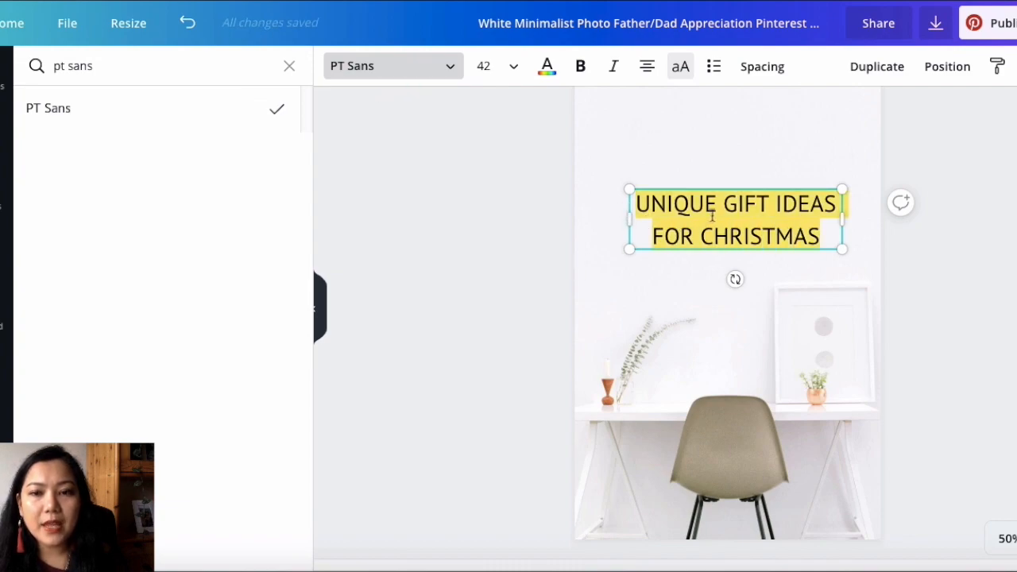
{"action": "left_click", "coordinate": [582, 68]}
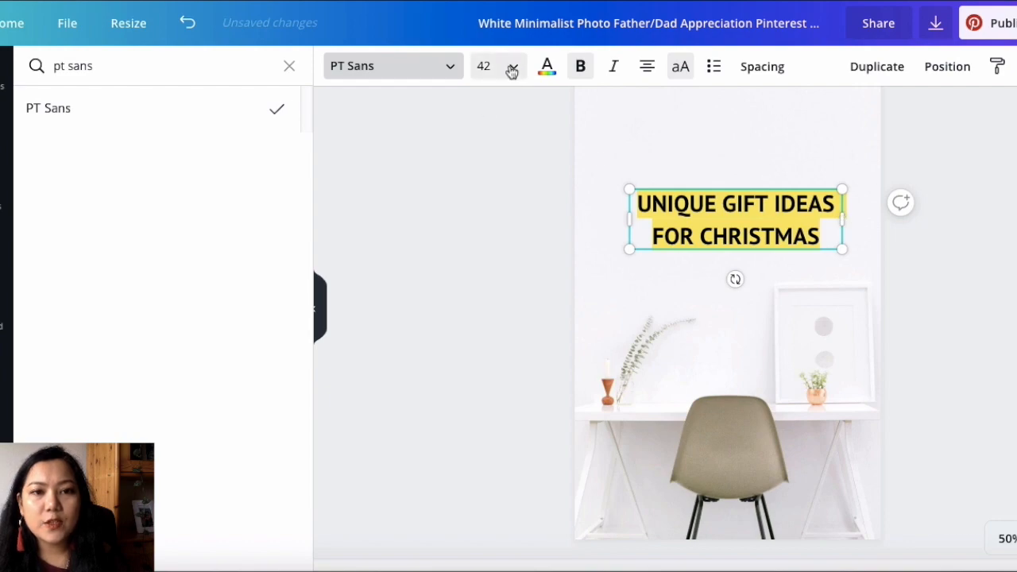
{"action": "left_click", "coordinate": [289, 68]}
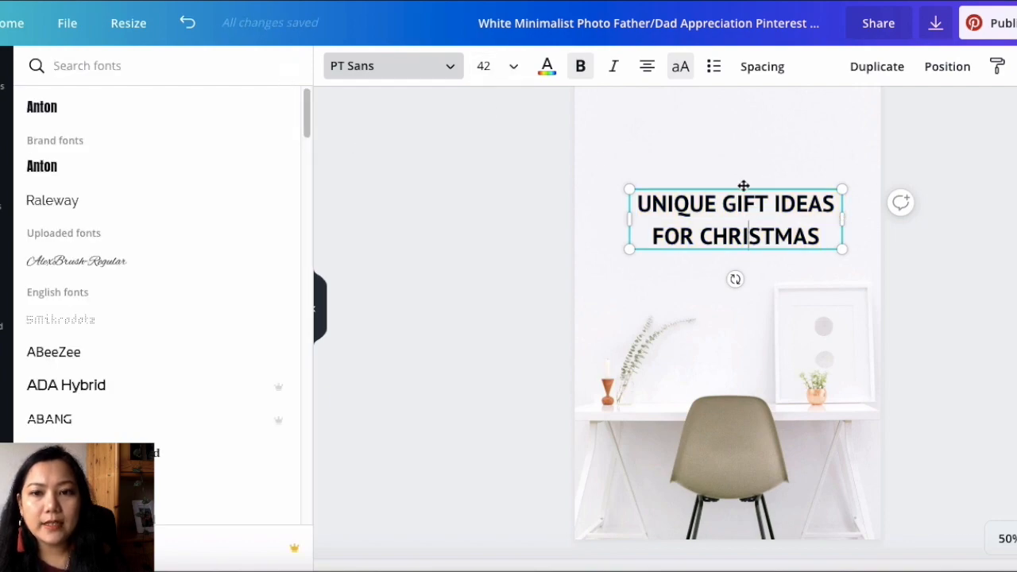
{"action": "left_click", "coordinate": [463, 118]}
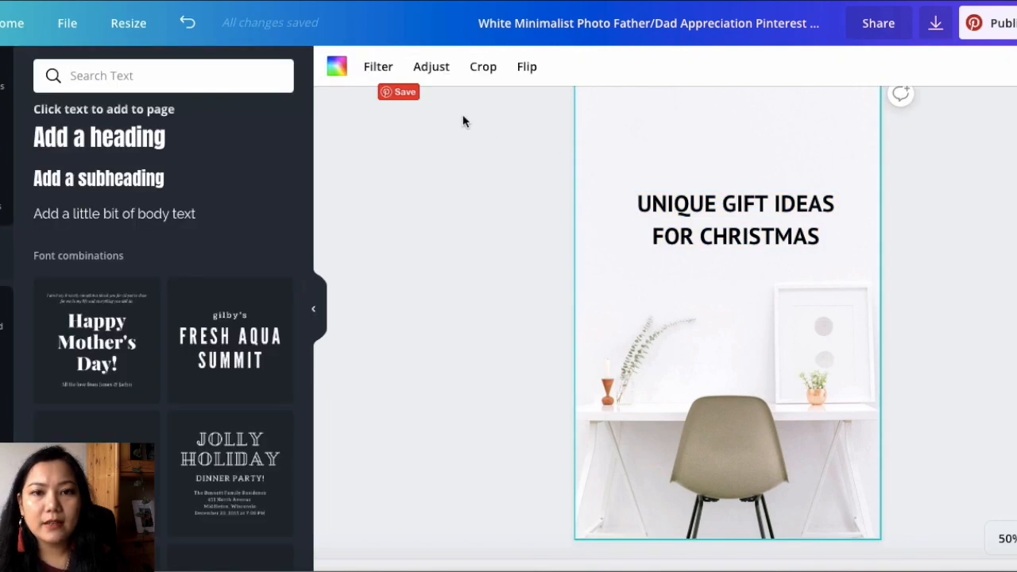
Set the heading's font size to 80 and move it up toward the top edge of the page.
{"action": "left_click", "coordinate": [677, 208]}
{"action": "left_click", "coordinate": [513, 67]}
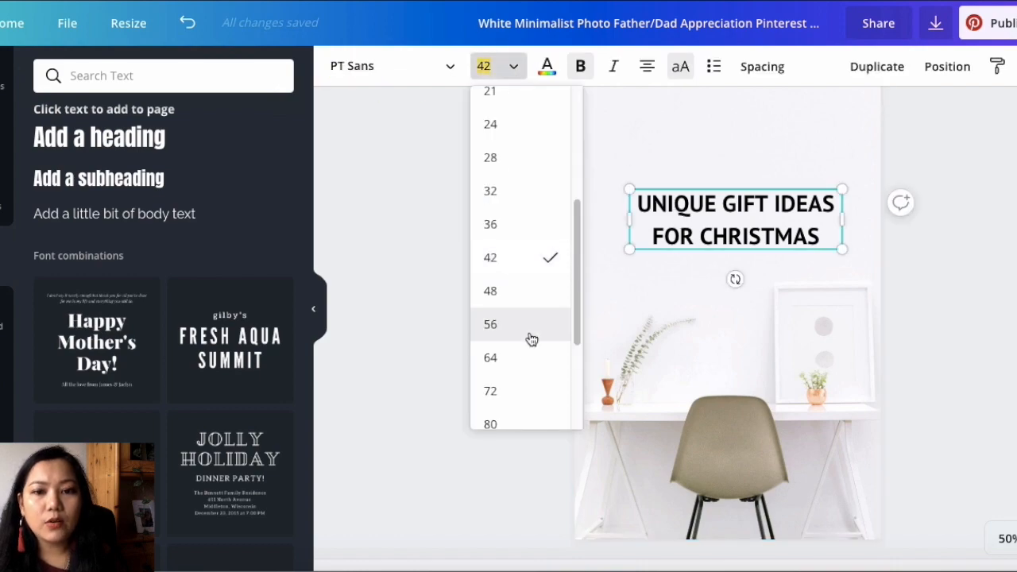
{"action": "scroll", "coordinate": [528, 349], "scroll_direction": "down", "scroll_amount": 3}
{"action": "left_click", "coordinate": [522, 284]}
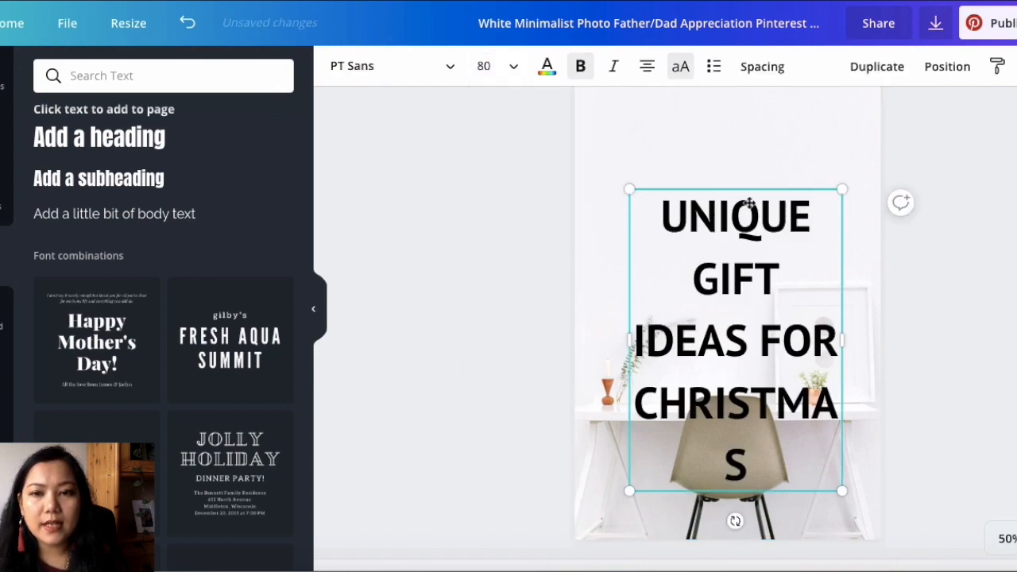
{"action": "left_click_drag", "start_coordinate": [751, 194], "coordinate": [759, 137]}
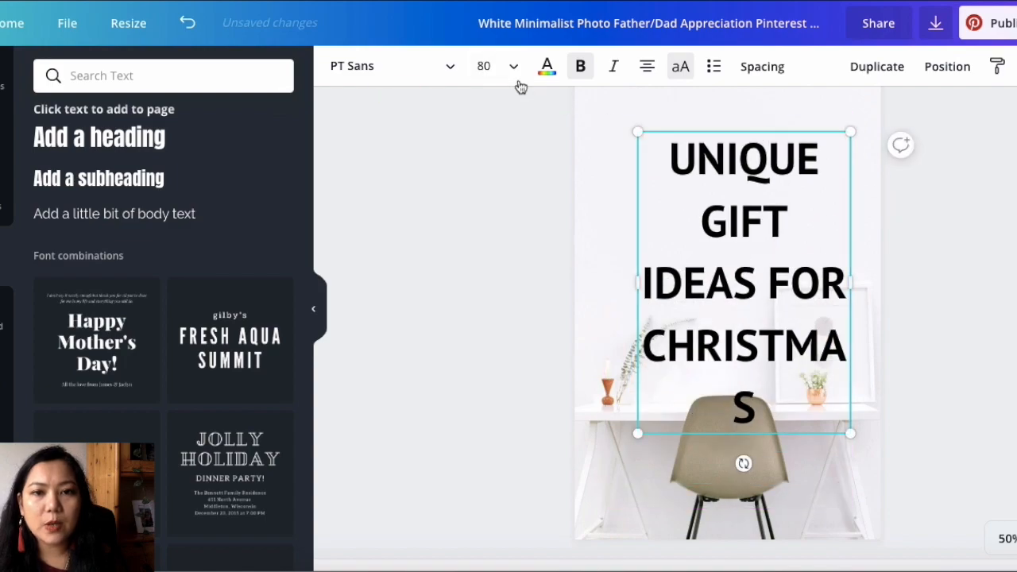
Reduce the heading's font size to 72, further reduce it to 64, and nudge the heading slightly down.
{"action": "left_click", "coordinate": [516, 79]}
{"action": "left_click", "coordinate": [514, 224]}
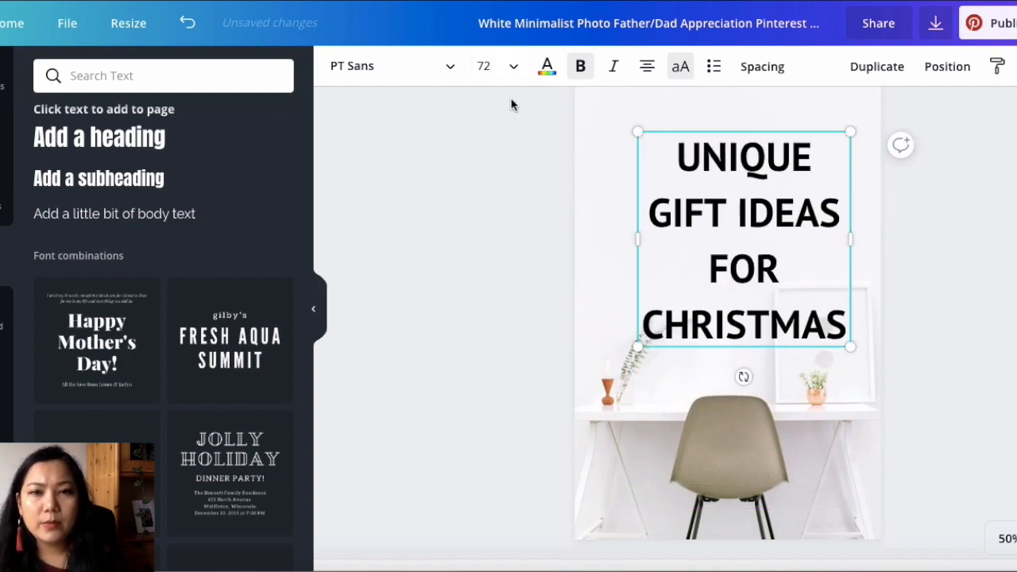
{"action": "left_click", "coordinate": [514, 70]}
{"action": "left_click", "coordinate": [524, 225]}
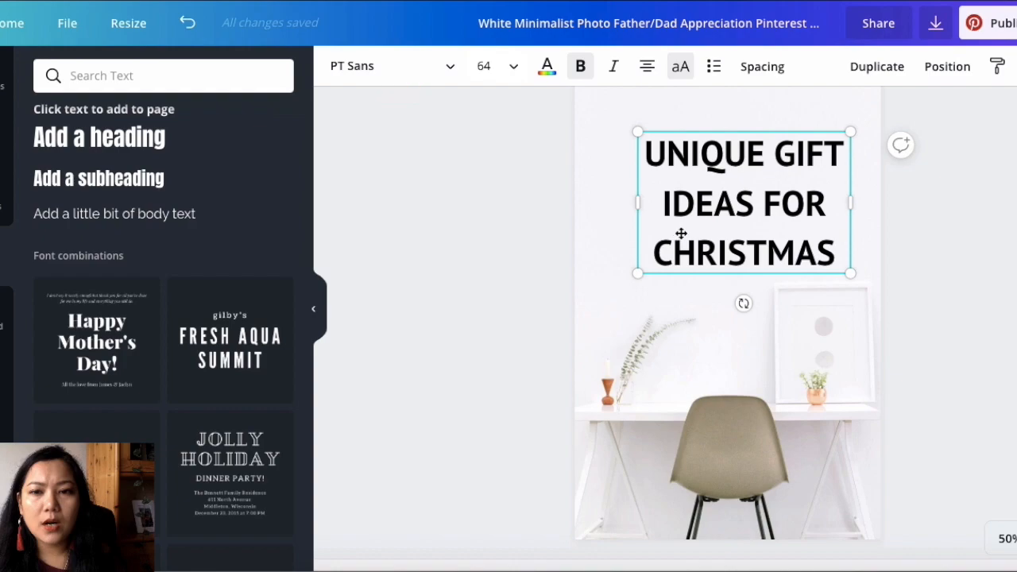
{"action": "left_click_drag", "start_coordinate": [759, 189], "coordinate": [759, 191]}
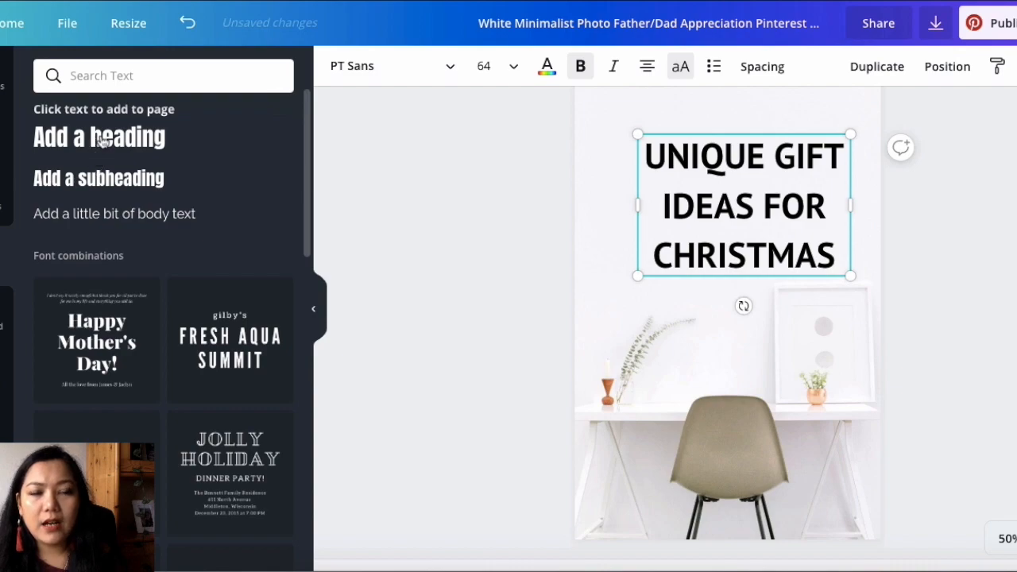
Add a subheading with the text "10" and place it just left of the word "UNIQUE", with its text box slightly widened.
{"action": "left_click_drag", "start_coordinate": [132, 179], "coordinate": [767, 285]}
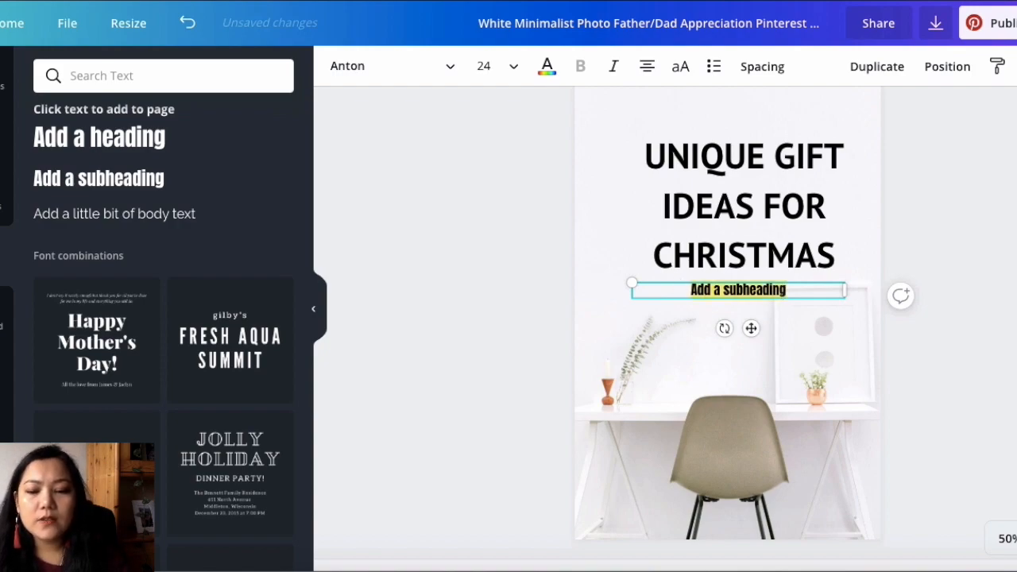
{"action": "type", "text": "10"}
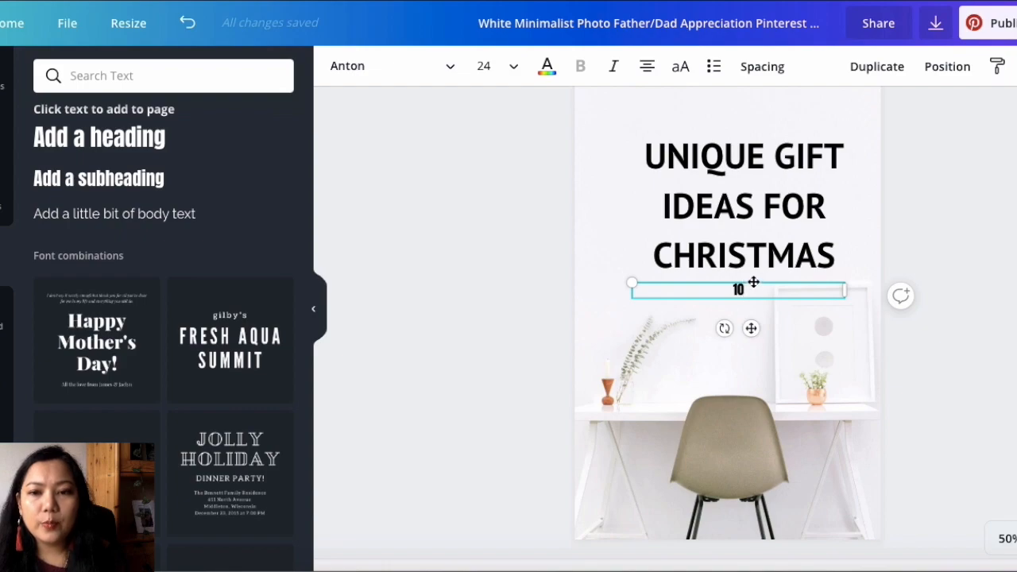
{"action": "left_click_drag", "start_coordinate": [748, 284], "coordinate": [632, 150]}
{"action": "left_click_drag", "start_coordinate": [722, 155], "coordinate": [754, 156]}
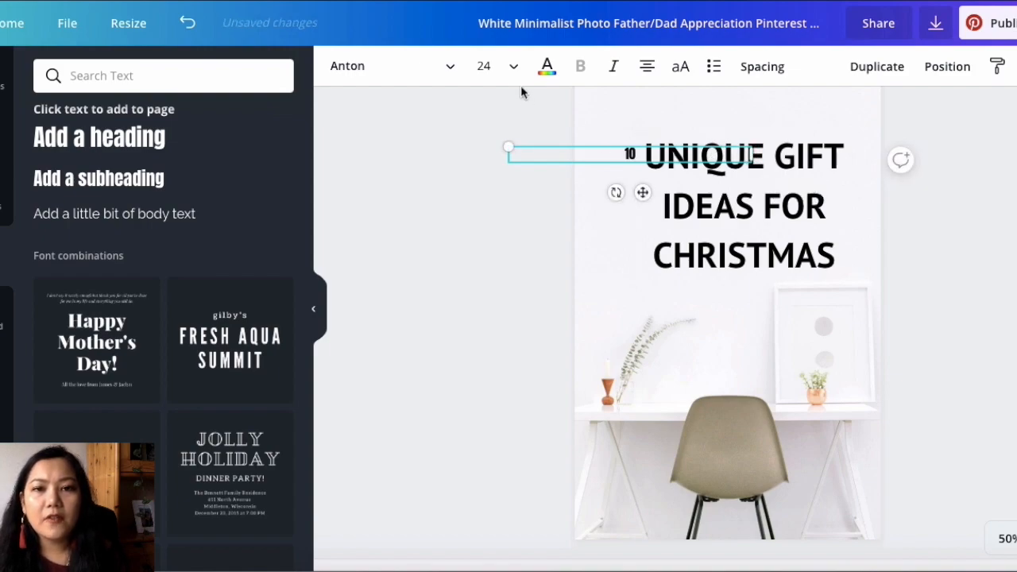
Set the number 10's font size to 104 and shift it slightly up and left, away from the heading.
{"action": "left_click", "coordinate": [513, 69]}
{"action": "scroll", "coordinate": [529, 386], "scroll_direction": "down", "scroll_amount": 5}
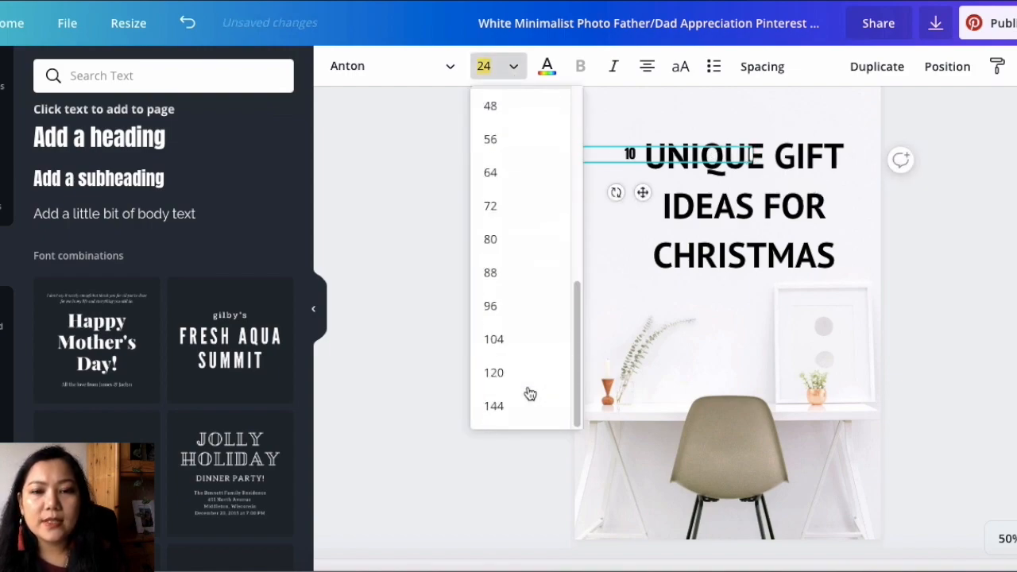
{"action": "left_click", "coordinate": [533, 341]}
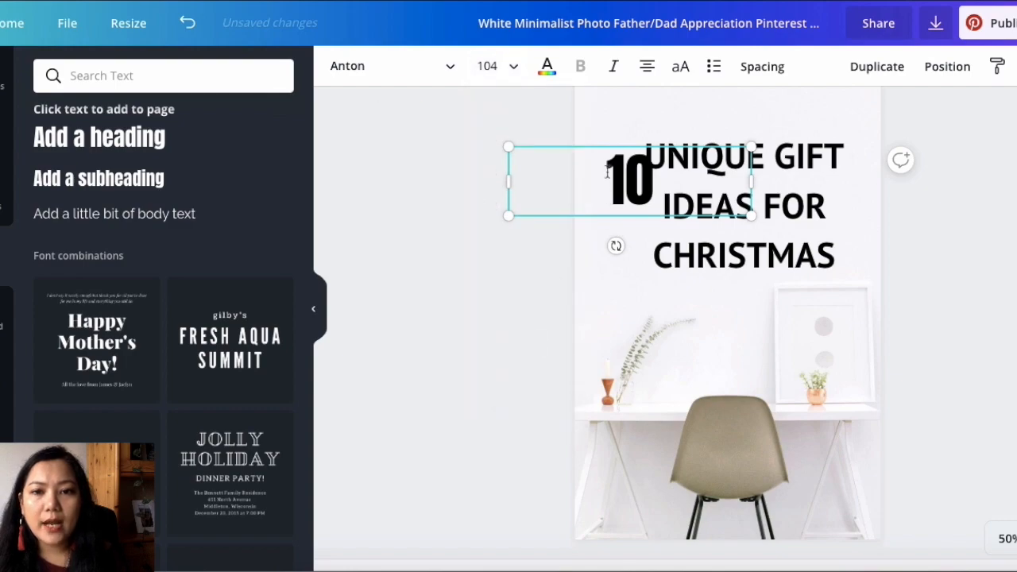
{"action": "left_click_drag", "start_coordinate": [605, 136], "coordinate": [598, 130]}
{"action": "left_click", "coordinate": [529, 270]}
Nudge the heading slightly down and right to leave room for the number 10.
{"action": "left_click", "coordinate": [766, 239]}
{"action": "left_click_drag", "start_coordinate": [769, 225], "coordinate": [769, 244]}
{"action": "left_click_drag", "start_coordinate": [849, 211], "coordinate": [855, 213]}
Try the AlexBrush-Regular font on the number 10 and settle on ABeeZee instead.
{"action": "left_click", "coordinate": [597, 163]}
{"action": "left_click", "coordinate": [436, 76]}
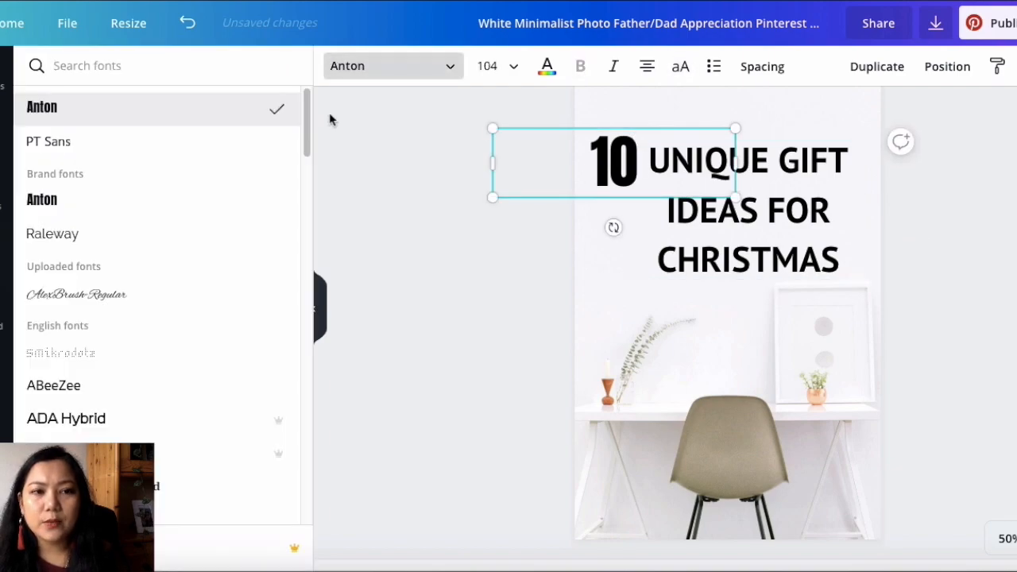
{"action": "left_click", "coordinate": [185, 305]}
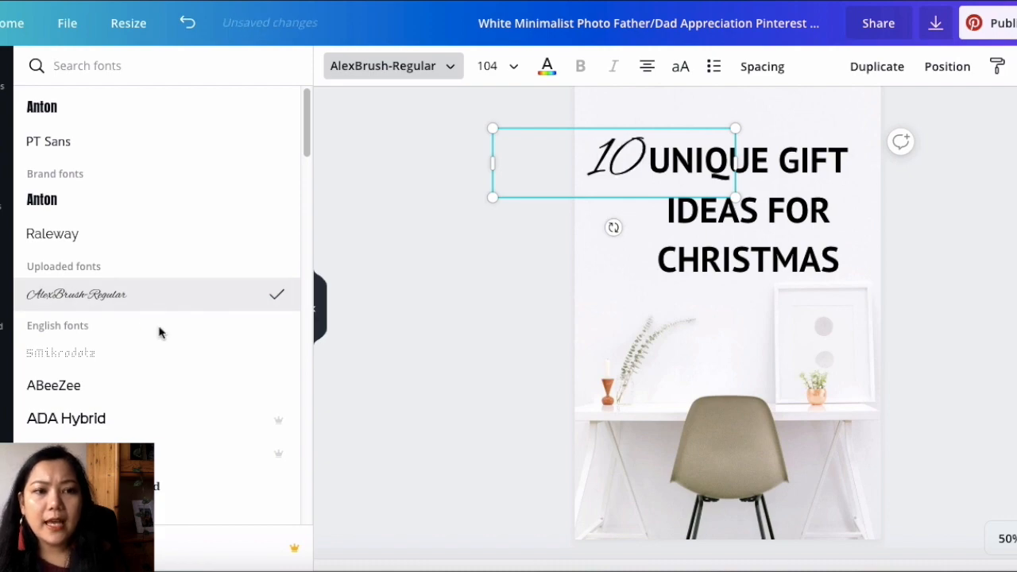
{"action": "scroll", "coordinate": [196, 413], "scroll_direction": "down", "scroll_amount": 2}
{"action": "left_click", "coordinate": [189, 284]}
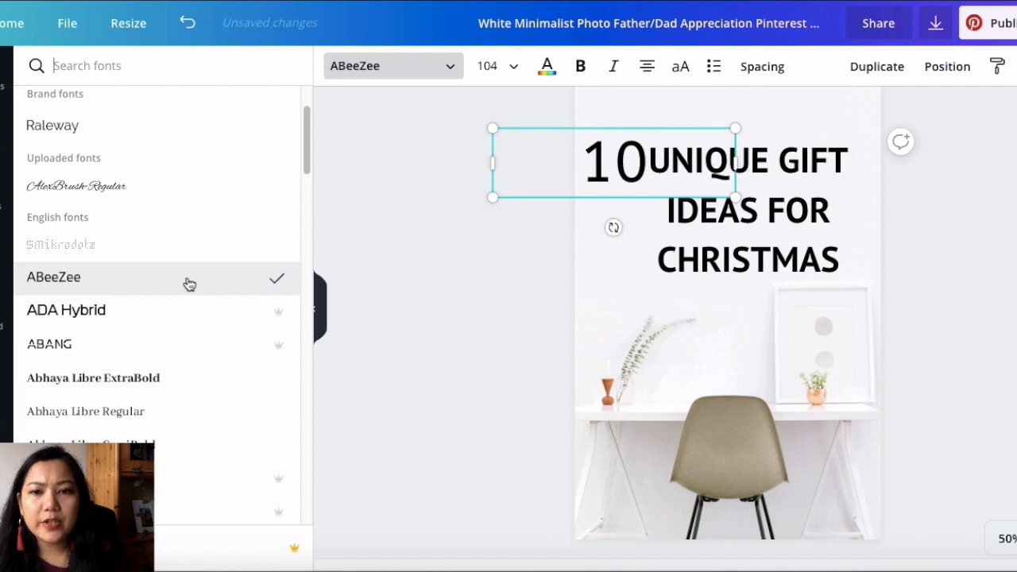
Scale the number 10 down to font size 89 and move it slightly right toward the heading.
{"action": "left_click_drag", "start_coordinate": [735, 194], "coordinate": [699, 185]}
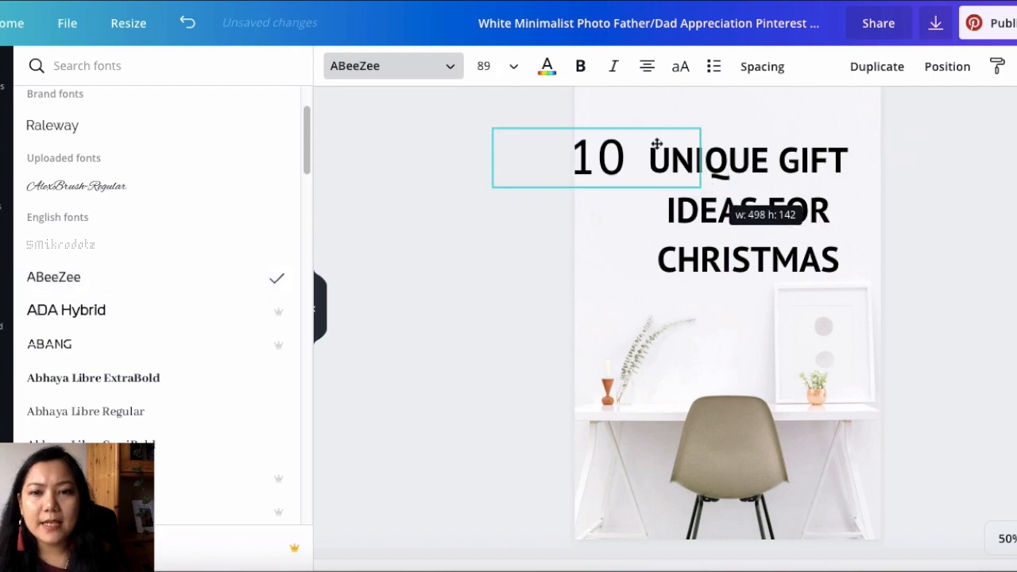
{"action": "left_click_drag", "start_coordinate": [652, 136], "coordinate": [663, 136]}
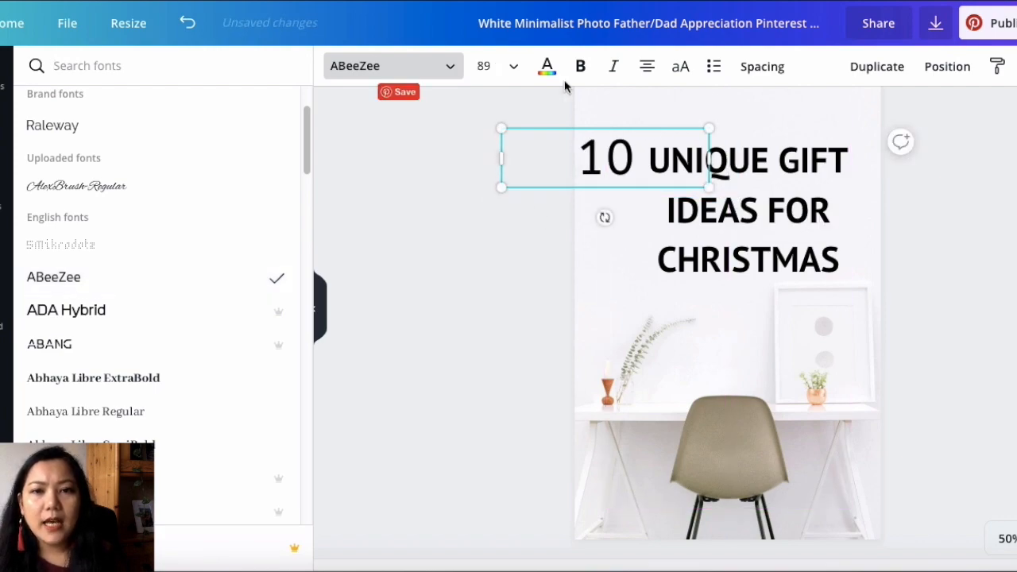
Color the number 10 red using a default color and nudge it closer to the word "UNIQUE".
{"action": "left_click", "coordinate": [547, 65]}
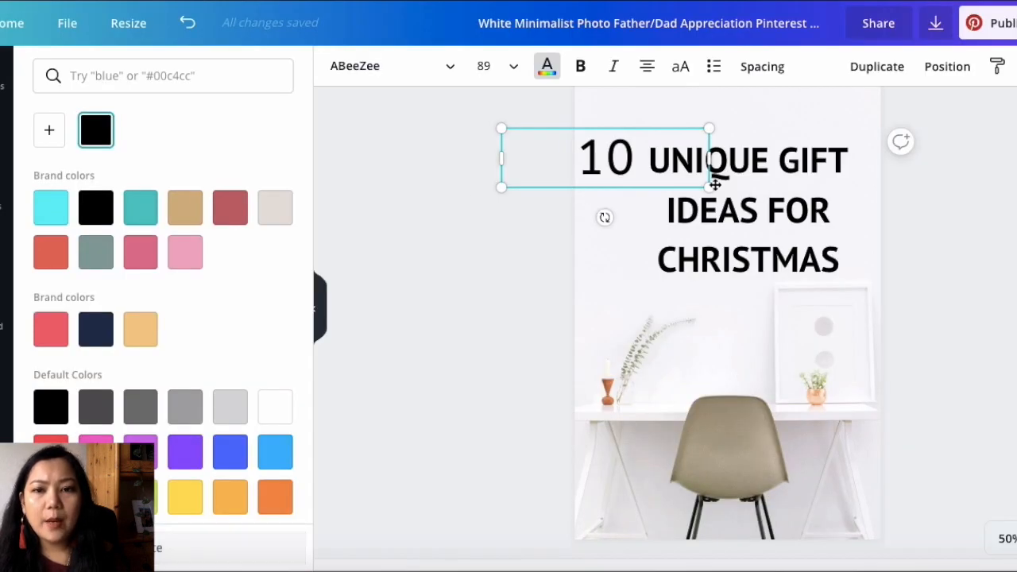
{"action": "left_click", "coordinate": [50, 439]}
{"action": "left_click", "coordinate": [447, 364]}
{"action": "left_click", "coordinate": [589, 155]}
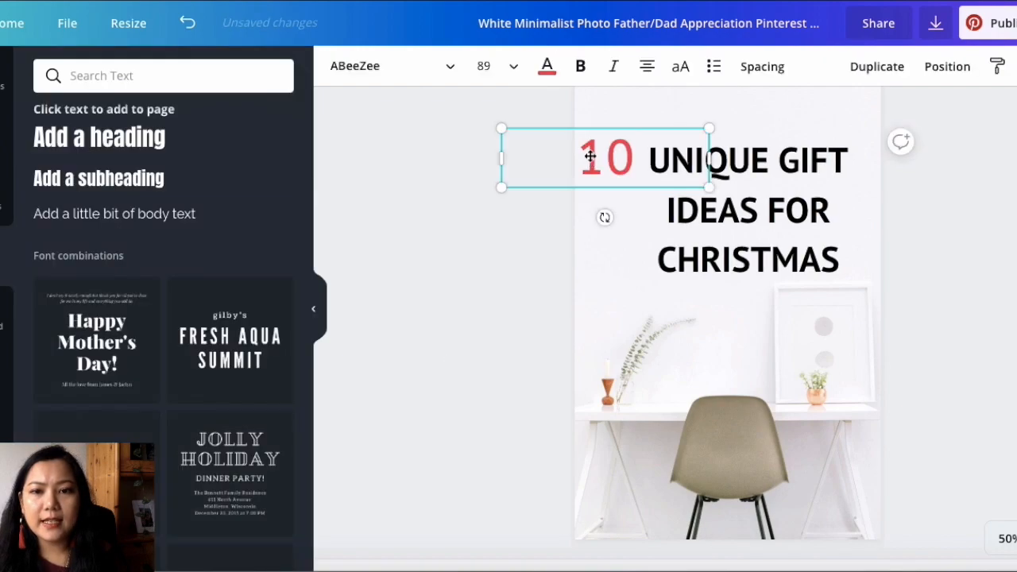
{"action": "left_click_drag", "start_coordinate": [590, 156], "coordinate": [597, 158]}
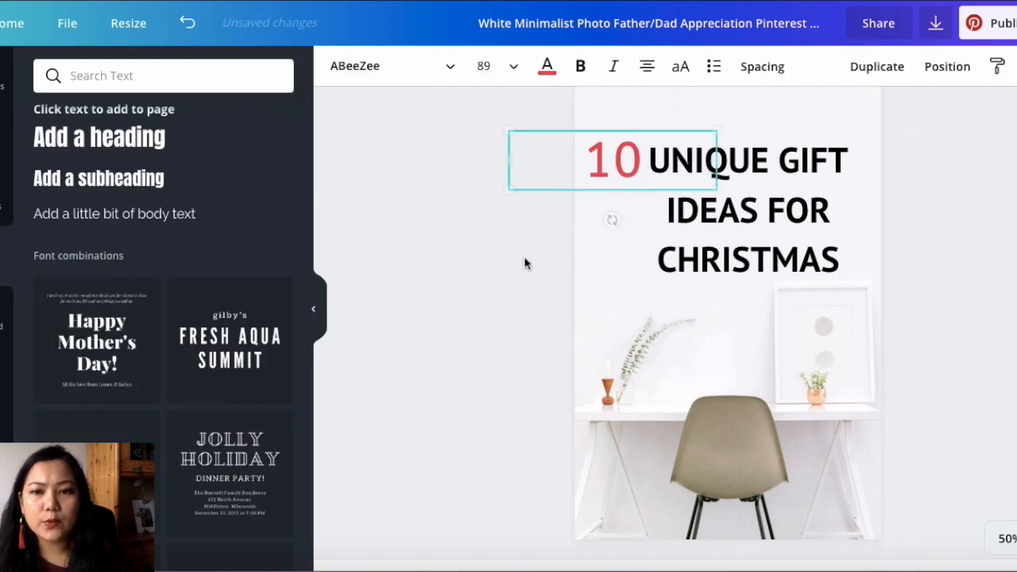
Search the photo library for "christmas".
{"action": "left_click", "coordinate": [525, 282]}
{"action": "scroll", "coordinate": [525, 282], "scroll_direction": "up", "scroll_amount": 1}
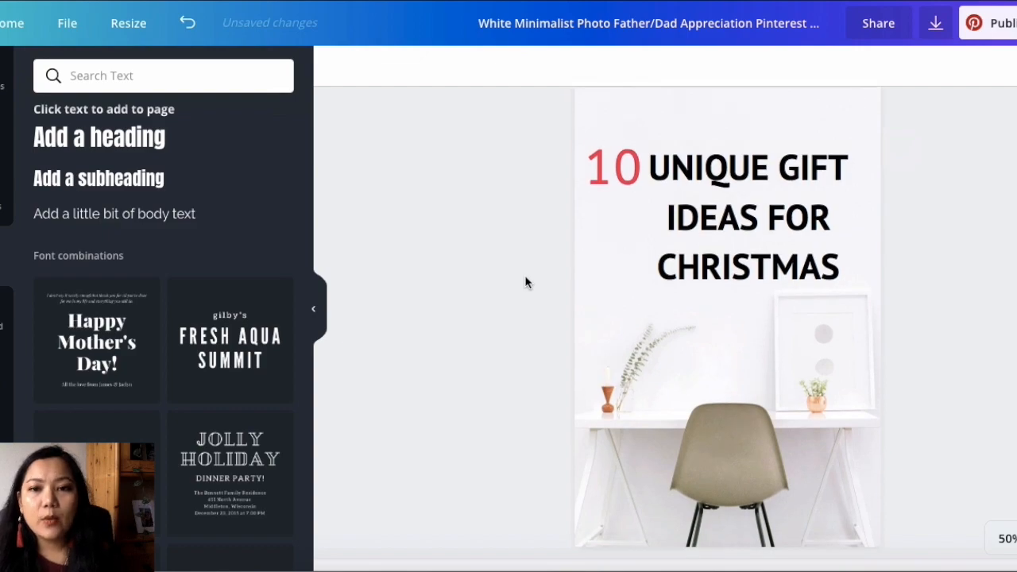
{"action": "left_click", "coordinate": [634, 274]}
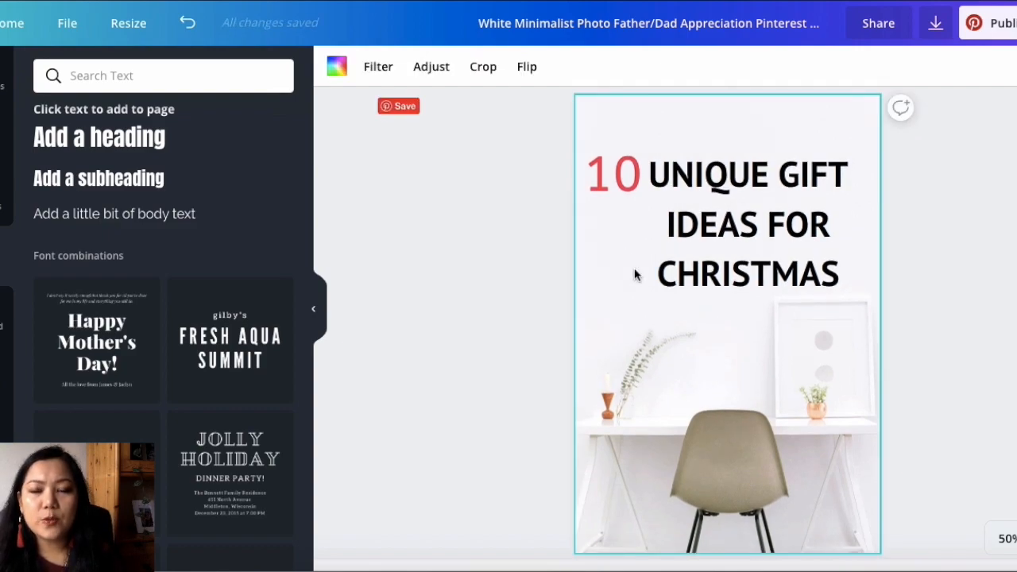
{"action": "left_click", "coordinate": [6, 137]}
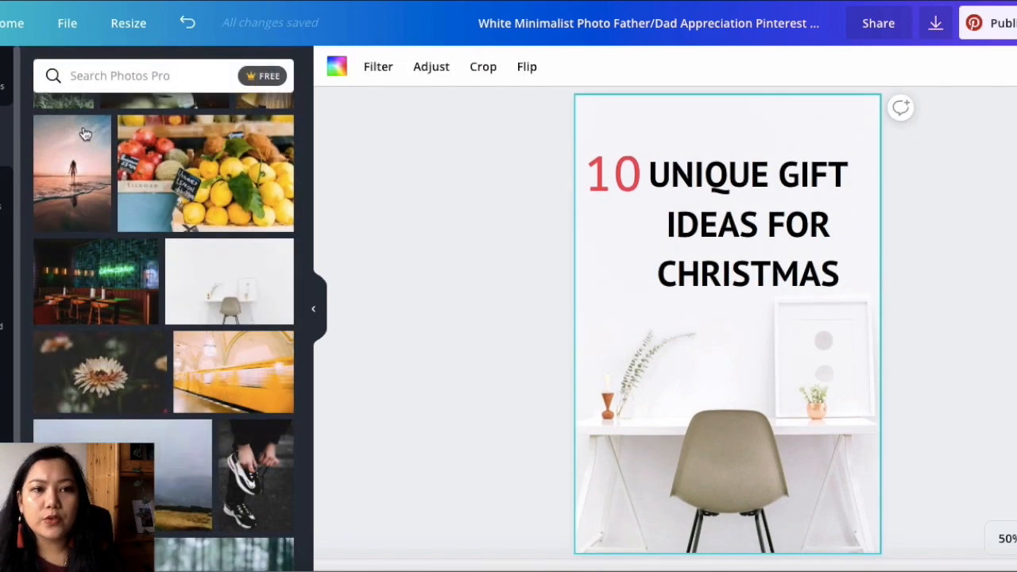
{"action": "left_click", "coordinate": [101, 83]}
{"action": "type", "text": "chri"}
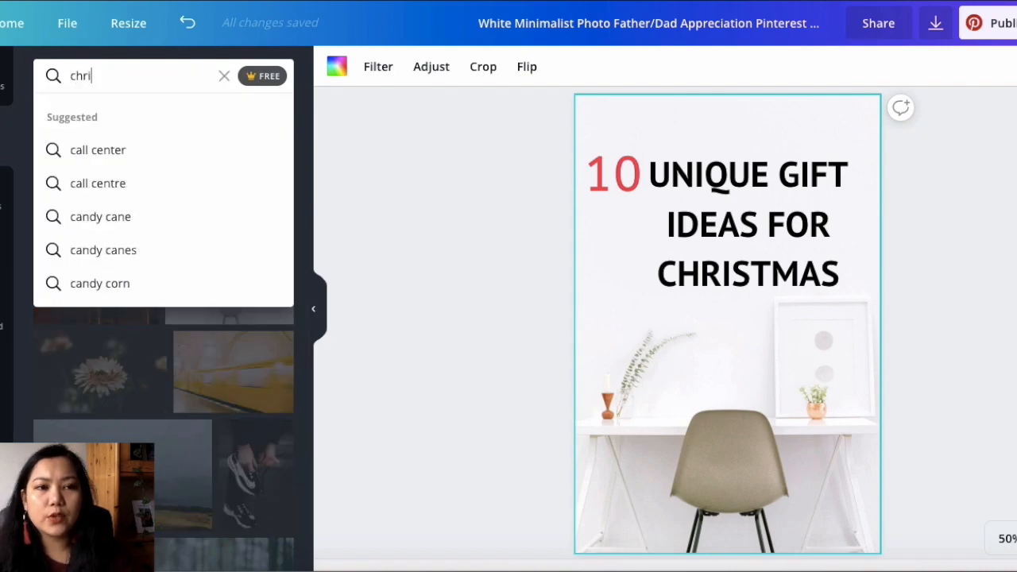
{"action": "type", "text": "stmas"}
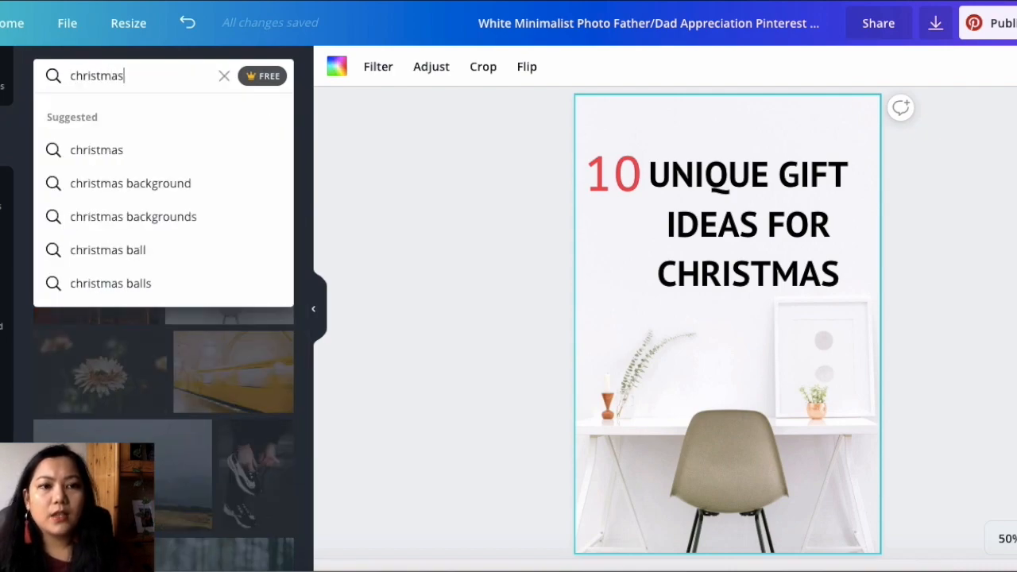
{"action": "key", "text": "Return"}
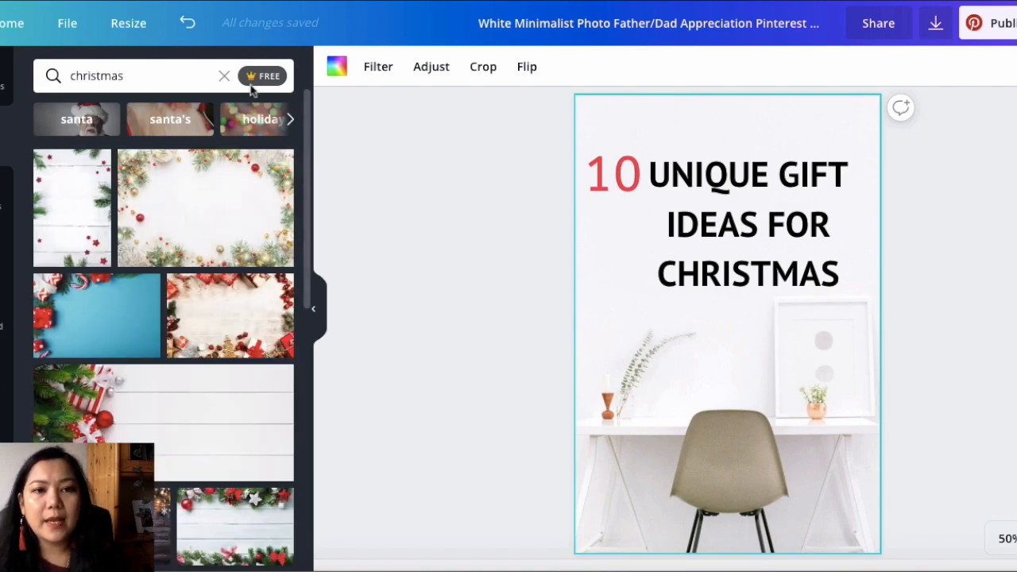
Try the pale blue frosted fir branch photo as the page background.
{"action": "scroll", "coordinate": [213, 357], "scroll_direction": "down", "scroll_amount": 4}
{"action": "scroll", "coordinate": [214, 363], "scroll_direction": "down", "scroll_amount": 1}
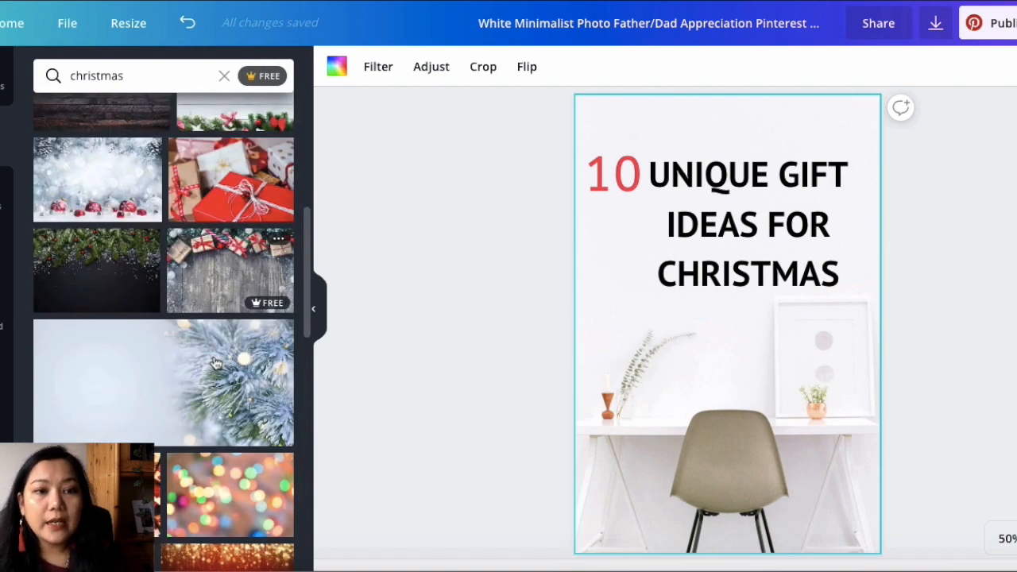
{"action": "scroll", "coordinate": [230, 366], "scroll_direction": "down", "scroll_amount": 1}
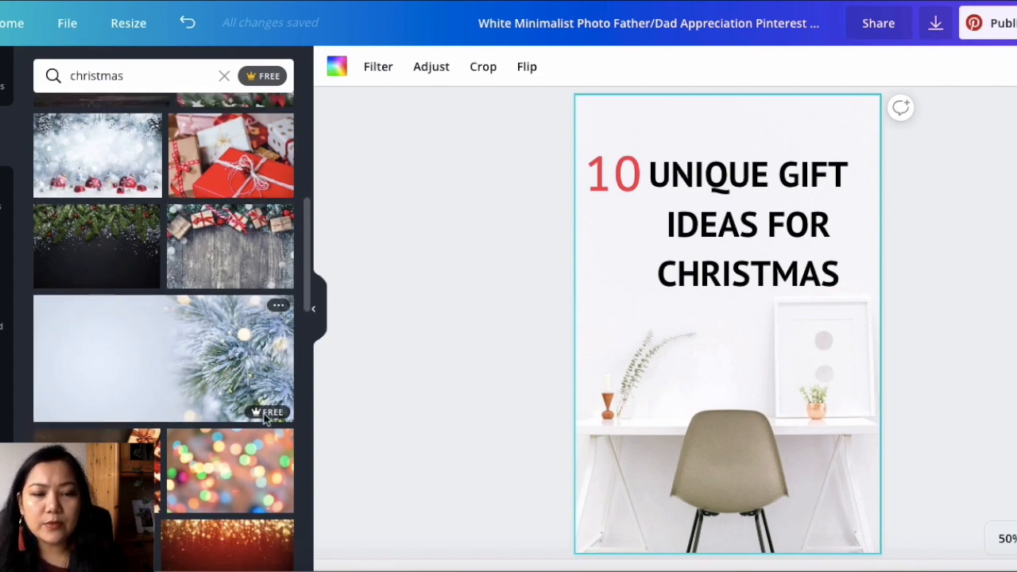
{"action": "left_click_drag", "start_coordinate": [265, 399], "coordinate": [715, 116]}
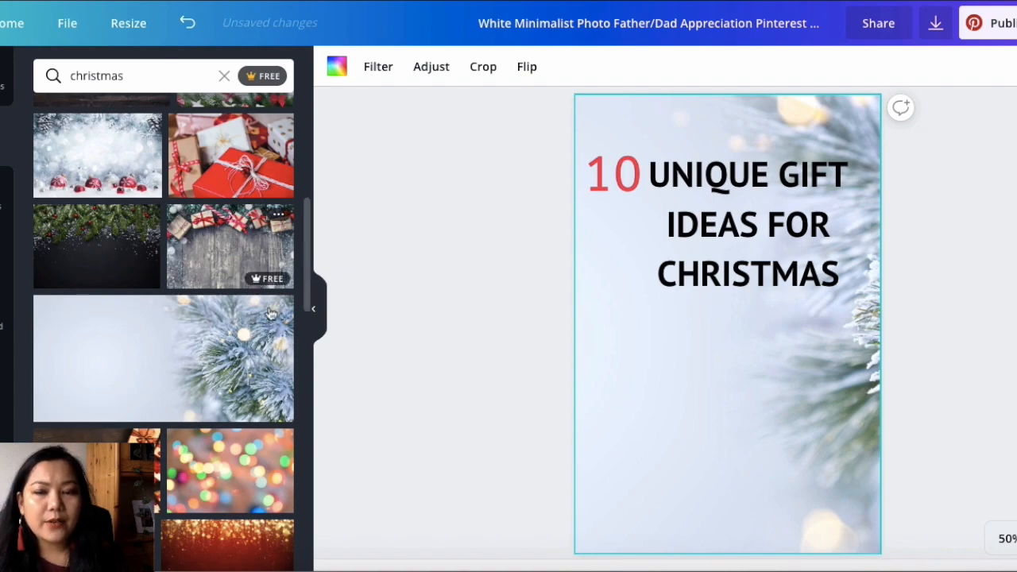
Try the grey wood photo with gifts, then the white plank photo with red gifts, as the page background.
{"action": "scroll", "coordinate": [533, 393], "scroll_direction": "down", "scroll_amount": 1}
{"action": "scroll", "coordinate": [532, 392], "scroll_direction": "up", "scroll_amount": 2}
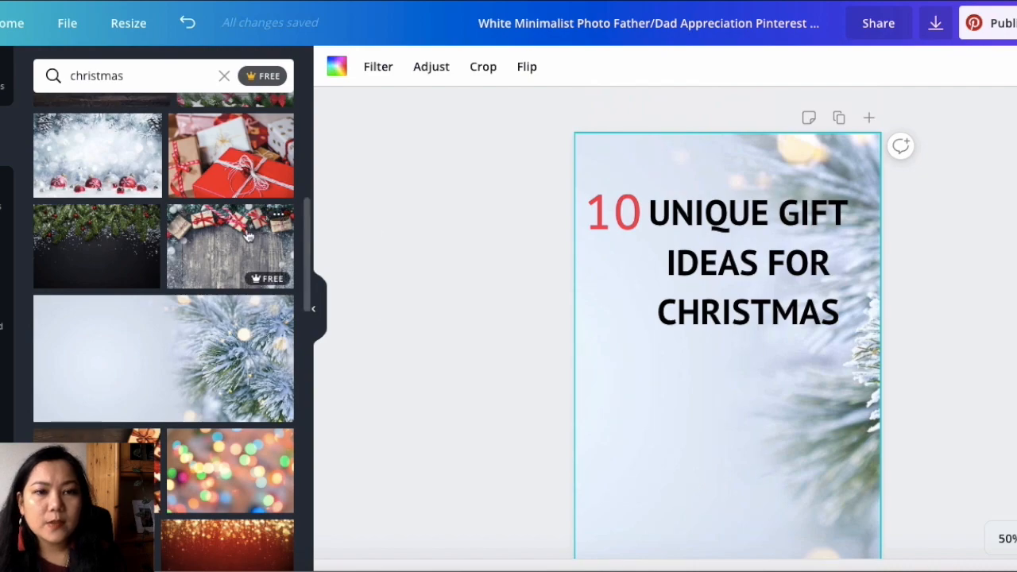
{"action": "left_click_drag", "start_coordinate": [230, 246], "coordinate": [651, 151]}
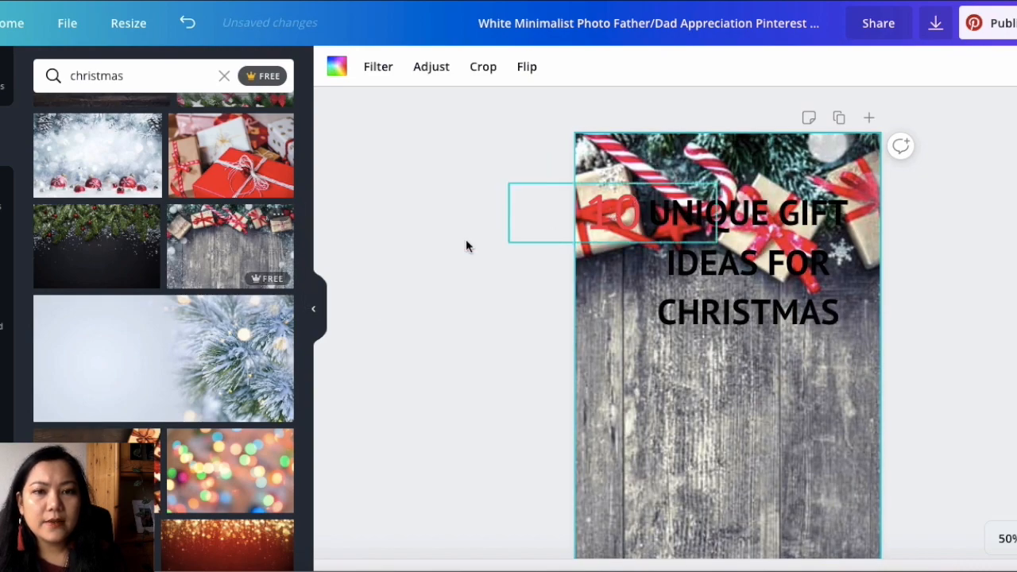
{"action": "scroll", "coordinate": [227, 231], "scroll_direction": "down", "scroll_amount": 5}
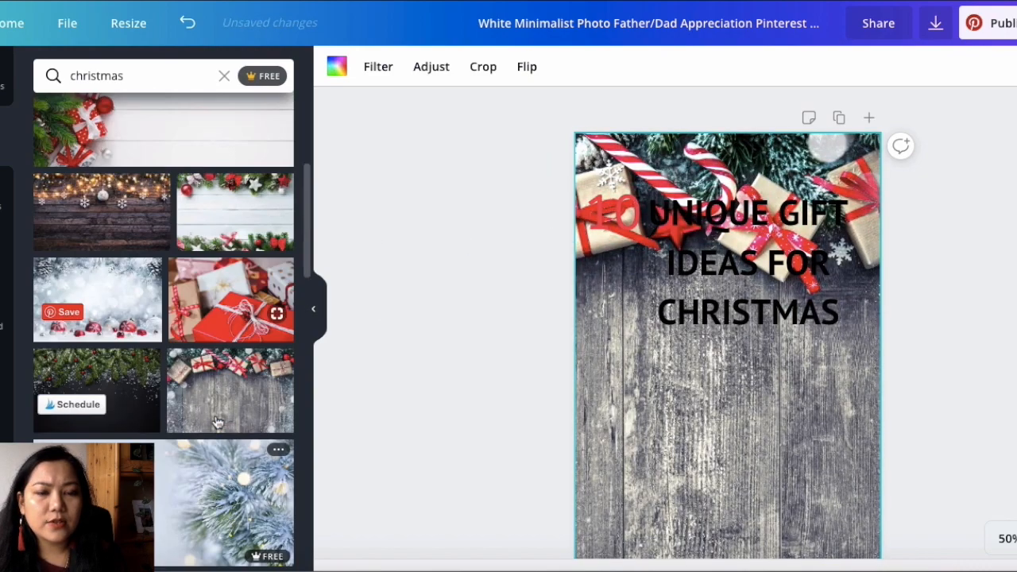
{"action": "left_click_drag", "start_coordinate": [150, 267], "coordinate": [673, 161]}
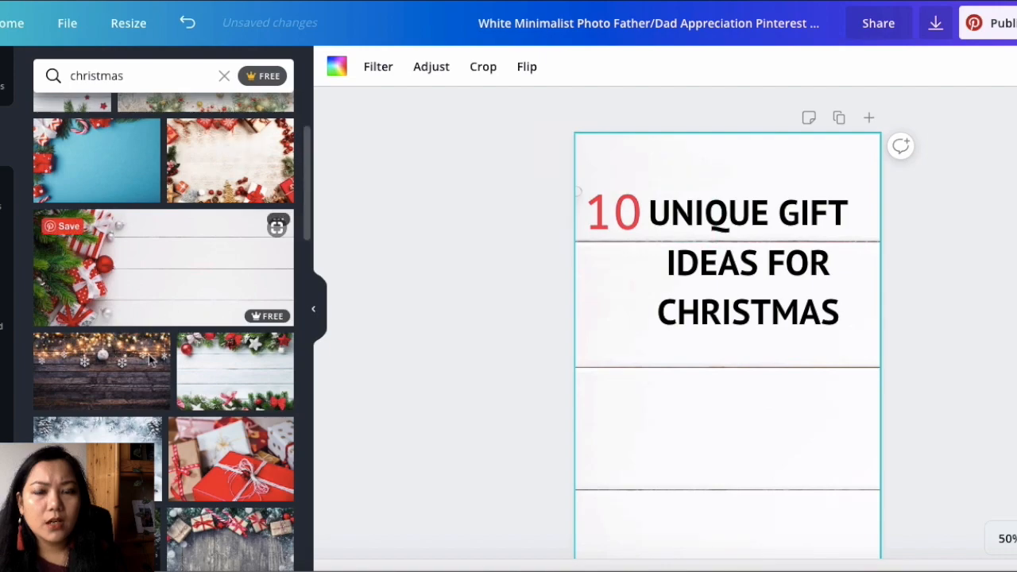
Replace the page background with the white photo bordered by fir branches and red and gold baubles.
{"action": "scroll", "coordinate": [156, 317], "scroll_direction": "up", "scroll_amount": 1}
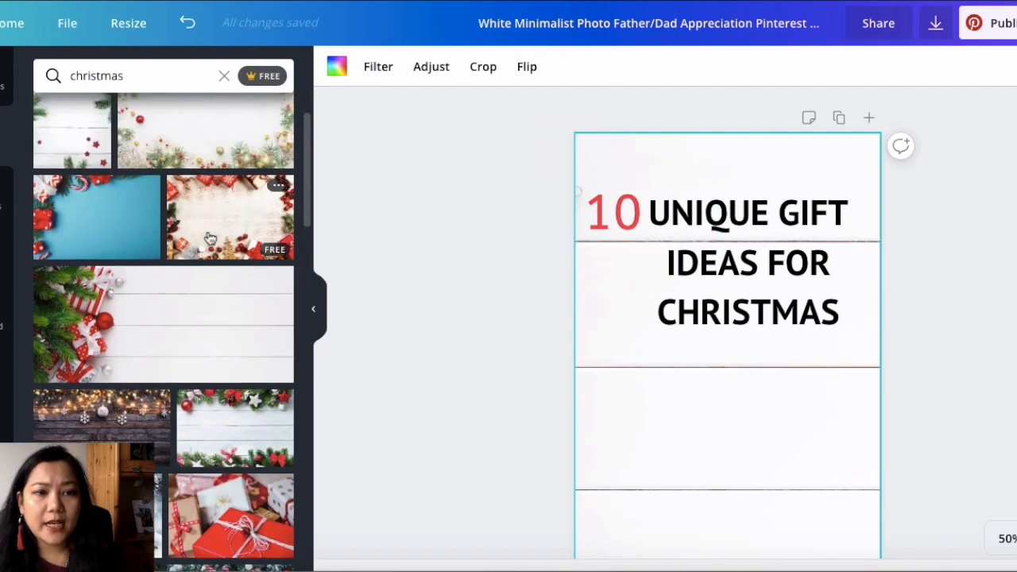
{"action": "scroll", "coordinate": [155, 317], "scroll_direction": "up", "scroll_amount": 1}
{"action": "left_click_drag", "start_coordinate": [196, 186], "coordinate": [696, 153]}
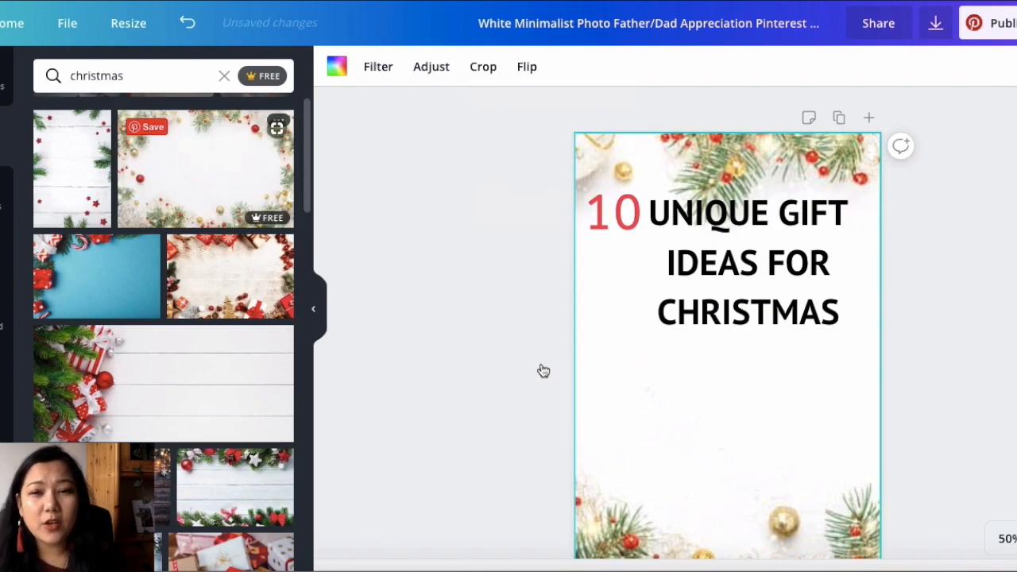
{"action": "scroll", "coordinate": [540, 368], "scroll_direction": "down", "scroll_amount": 2}
{"action": "scroll", "coordinate": [541, 369], "scroll_direction": "up", "scroll_amount": 2}
{"action": "left_click", "coordinate": [631, 229]}
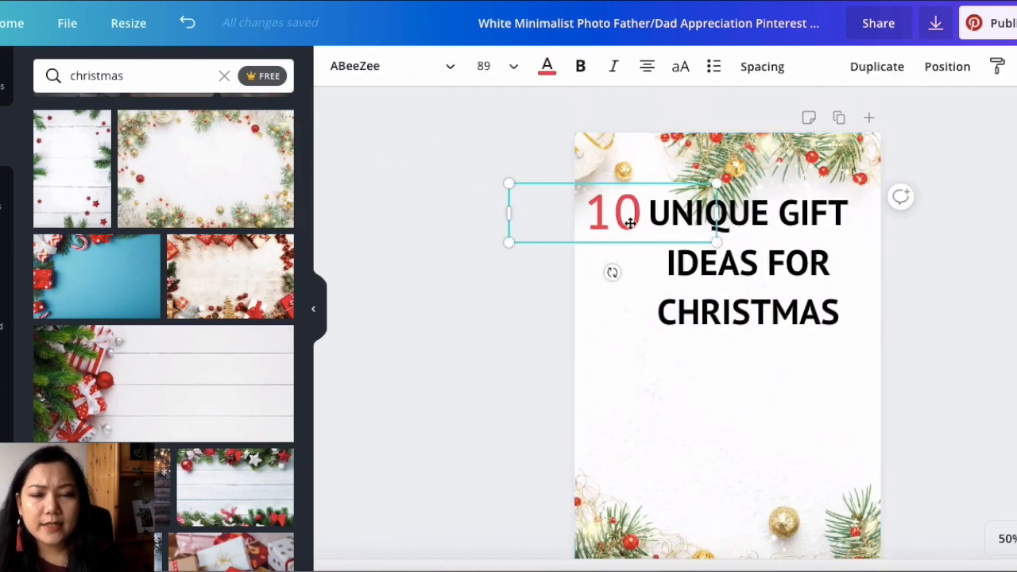
{"action": "left_click", "coordinate": [756, 180]}
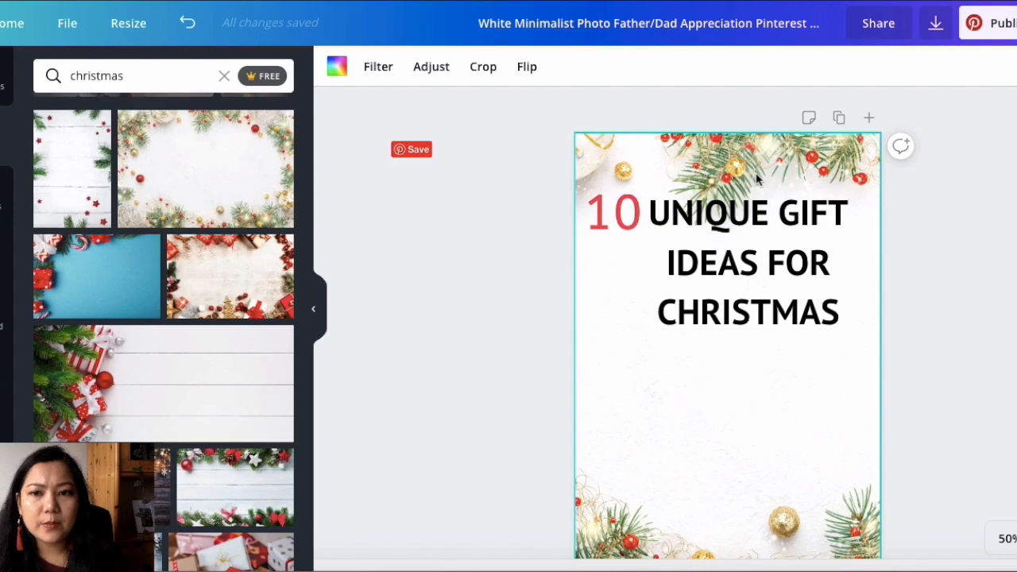
{"action": "double_click", "coordinate": [756, 178]}
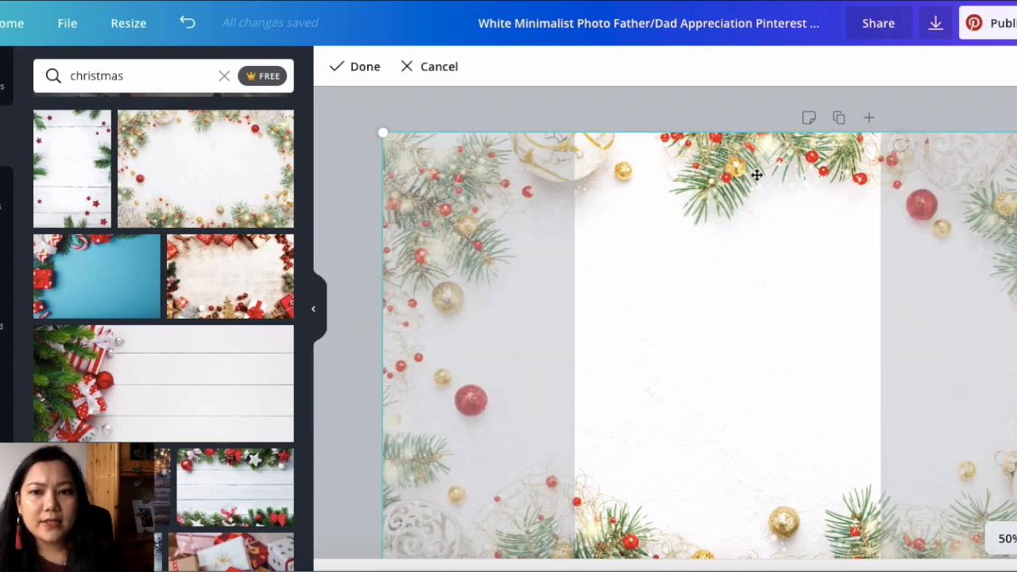
{"action": "left_click_drag", "start_coordinate": [782, 331], "coordinate": [774, 358]}
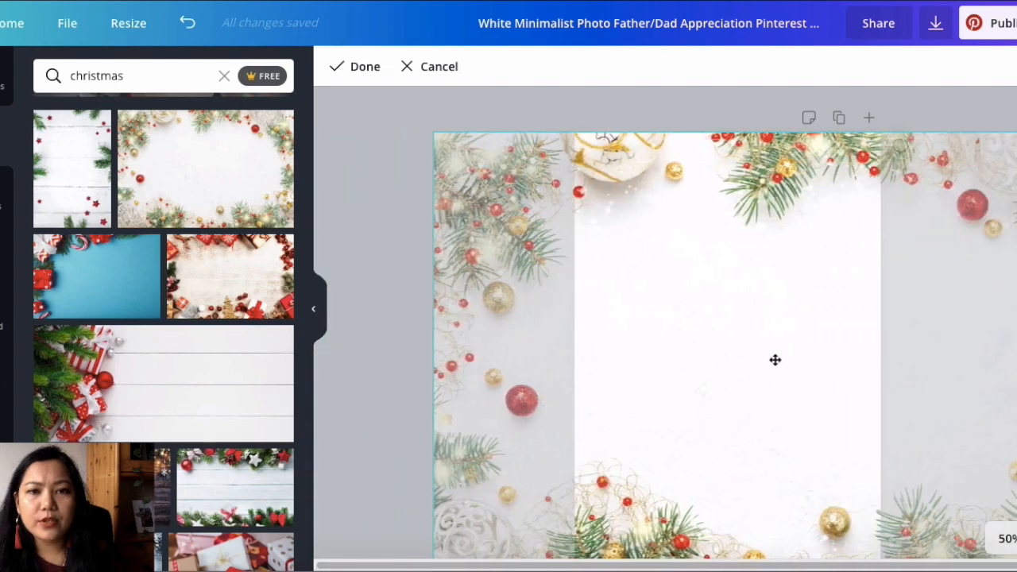
{"action": "left_click", "coordinate": [456, 95]}
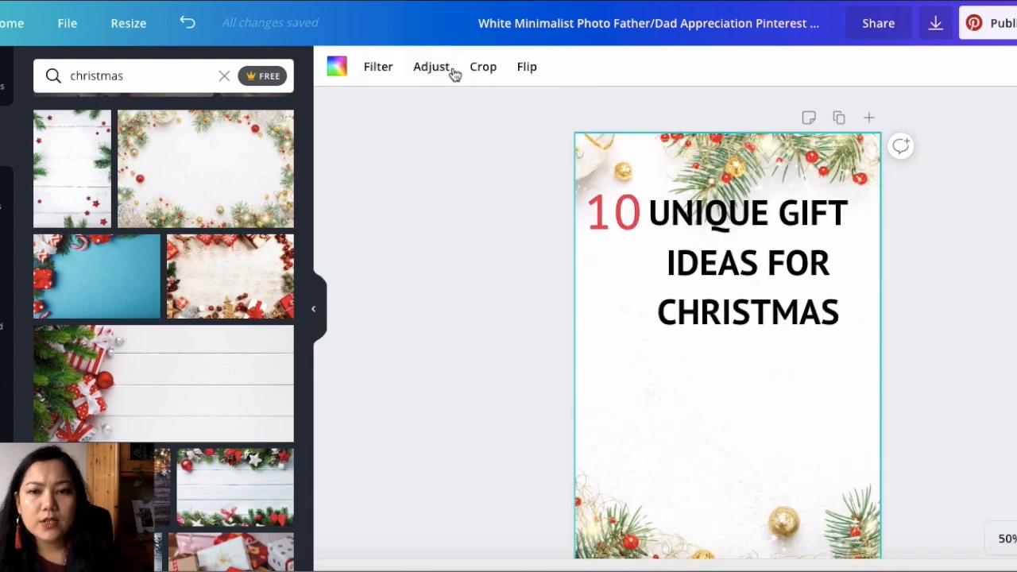
Shift the background photo left within its crop to bring the red bauble into the page's upper right.
{"action": "double_click", "coordinate": [733, 148]}
{"action": "left_click_drag", "start_coordinate": [732, 148], "coordinate": [661, 199]}
{"action": "key", "text": "Return"}
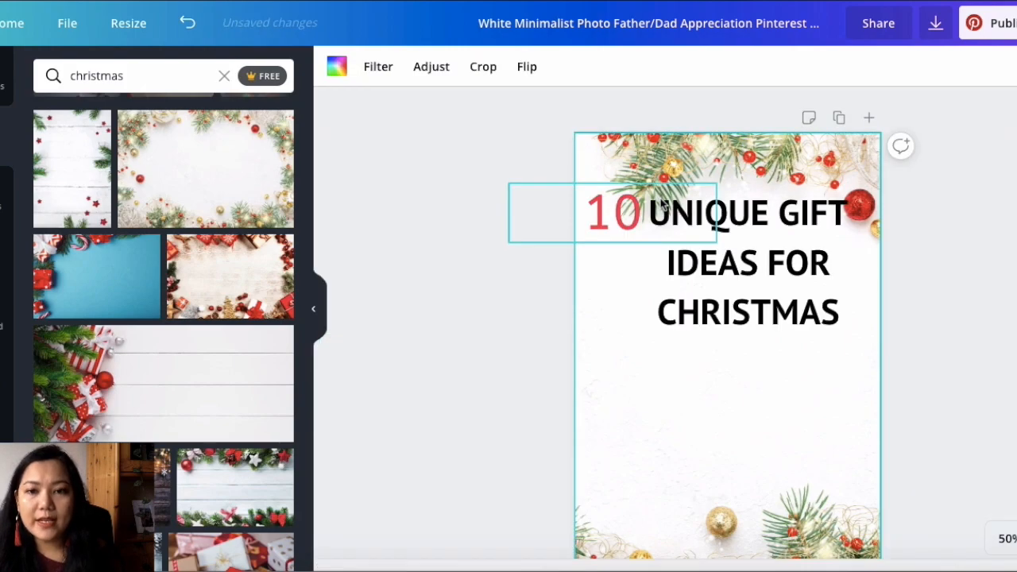
Move the heading and the number 10 below the fir branches and widen the heading's text box to about 560.
{"action": "left_click_drag", "start_coordinate": [715, 295], "coordinate": [742, 321]}
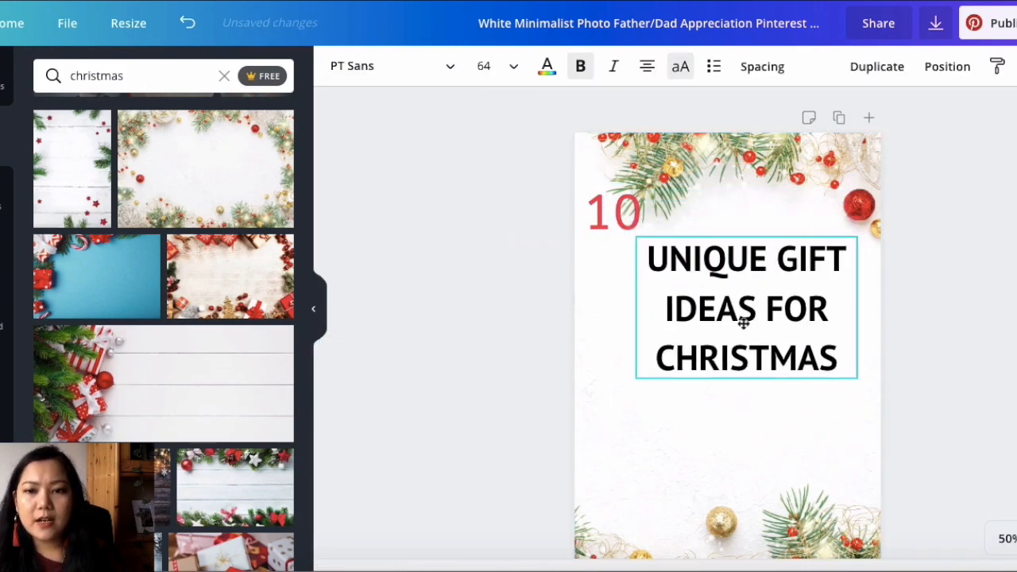
{"action": "left_click_drag", "start_coordinate": [619, 212], "coordinate": [619, 256]}
{"action": "left_click", "coordinate": [841, 310]}
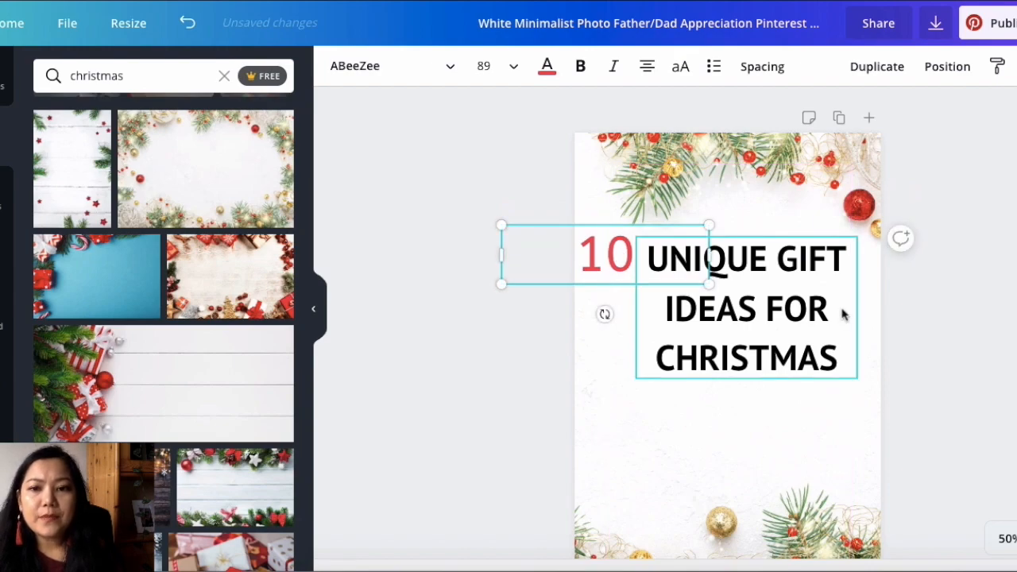
{"action": "left_click_drag", "start_coordinate": [861, 308], "coordinate": [872, 310]}
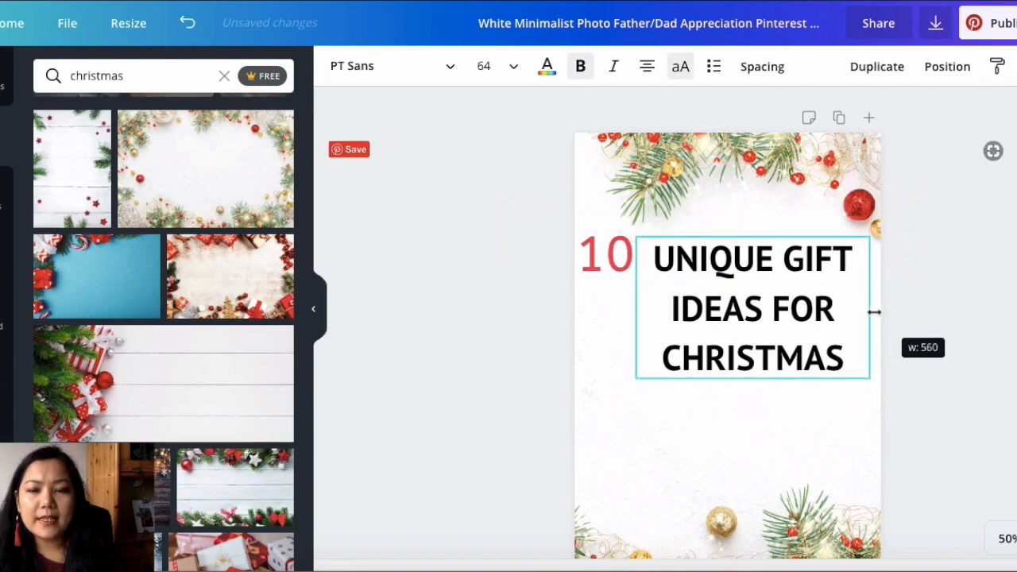
{"action": "left_click", "coordinate": [757, 296]}
Fit the whole page in view and nudge the heading slightly down from the fir branches.
{"action": "scroll", "coordinate": [927, 302], "scroll_direction": "down", "scroll_amount": 2}
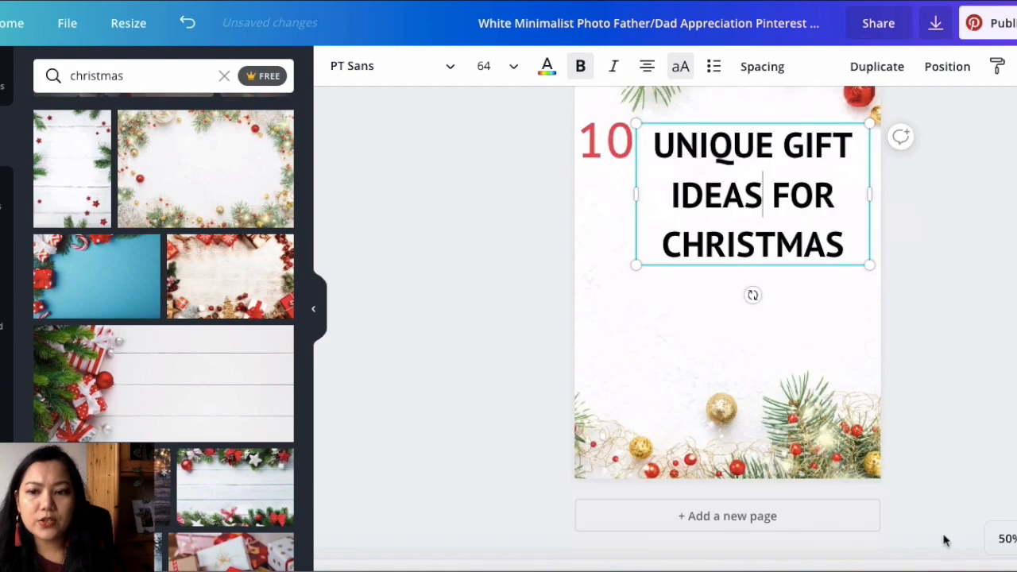
{"action": "left_click", "coordinate": [1004, 538]}
{"action": "left_click", "coordinate": [998, 459]}
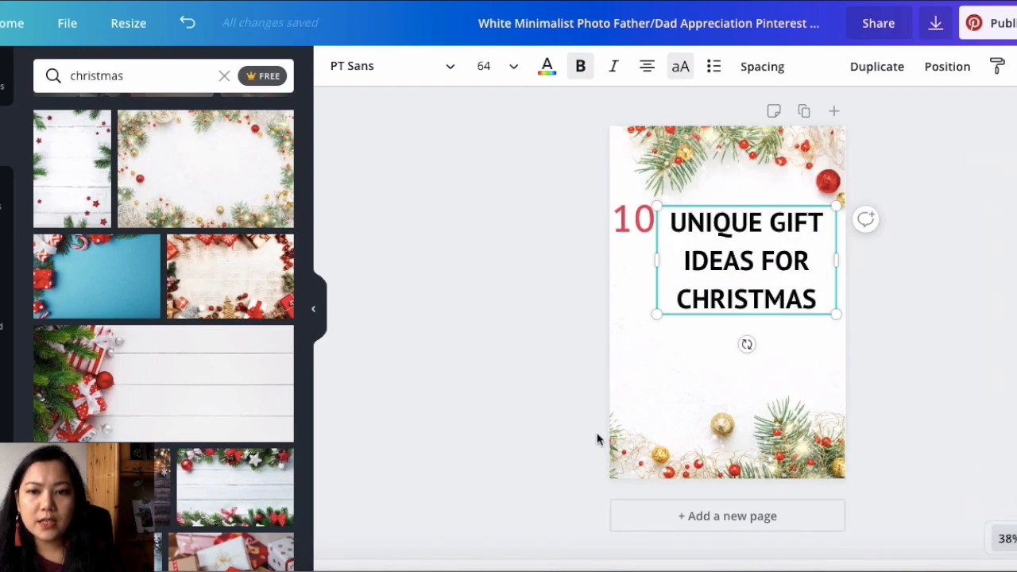
{"action": "left_click", "coordinate": [549, 401]}
{"action": "left_click", "coordinate": [657, 393]}
{"action": "left_click", "coordinate": [714, 287]}
{"action": "left_click_drag", "start_coordinate": [714, 288], "coordinate": [716, 280]}
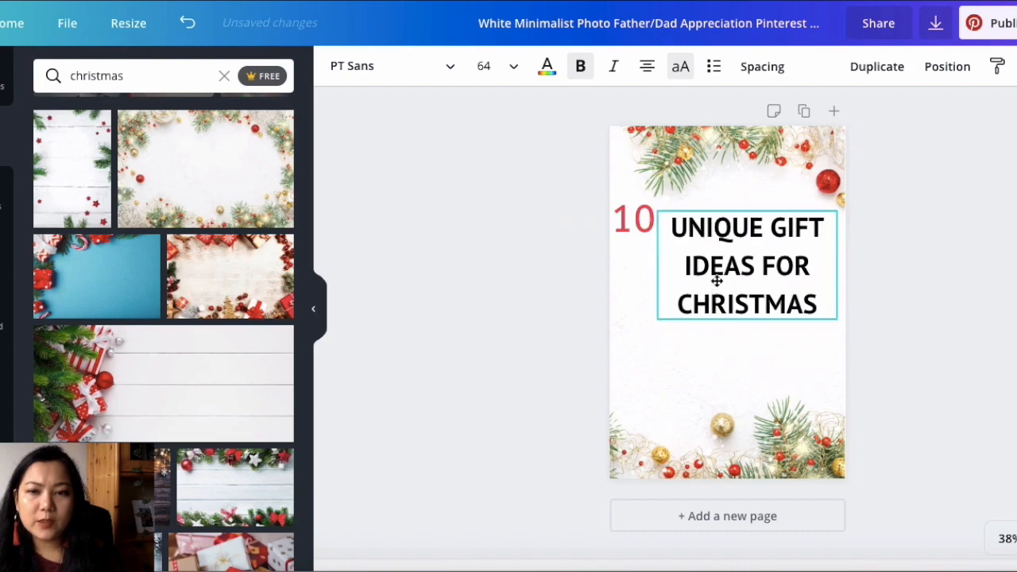
Enlarge the number 10 to font size 120 and place it at the page's left edge beside the heading.
{"action": "left_click", "coordinate": [715, 351]}
{"action": "left_click_drag", "start_coordinate": [640, 233], "coordinate": [641, 261]}
{"action": "left_click_drag", "start_coordinate": [714, 228], "coordinate": [765, 199]}
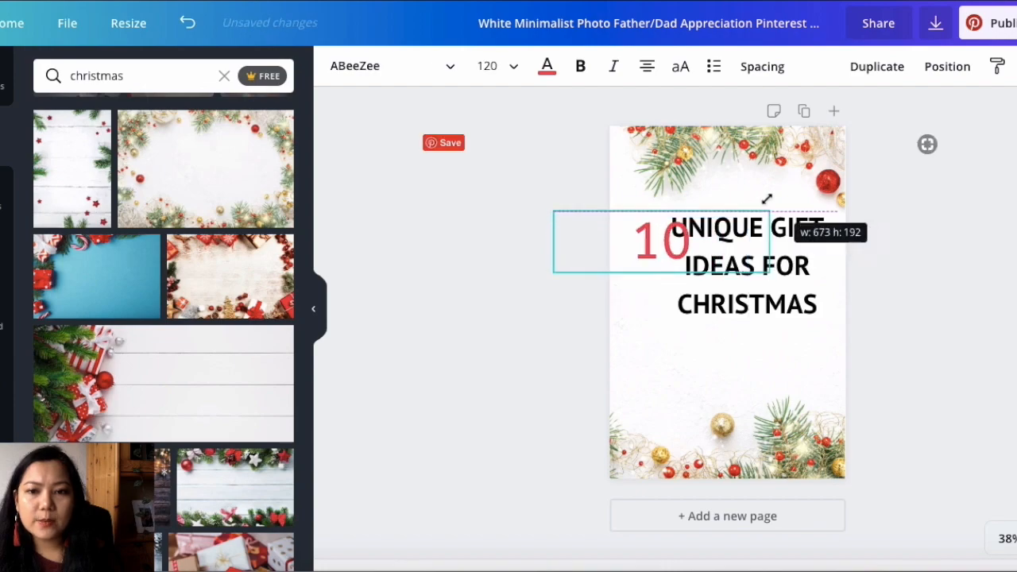
{"action": "left_click_drag", "start_coordinate": [665, 217], "coordinate": [642, 213]}
Move the heading against the page's right edge, set its font size to 72 and nudge it slightly up.
{"action": "left_click", "coordinate": [783, 270]}
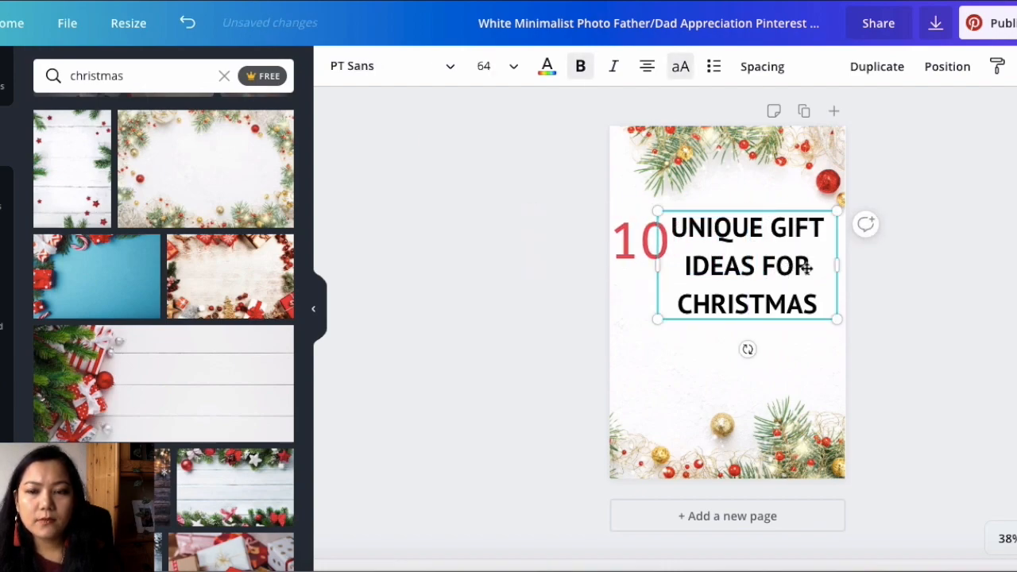
{"action": "left_click_drag", "start_coordinate": [794, 221], "coordinate": [802, 228]}
{"action": "left_click", "coordinate": [766, 238]}
{"action": "left_click_drag", "start_coordinate": [676, 235], "coordinate": [829, 311]}
{"action": "left_click", "coordinate": [515, 78]}
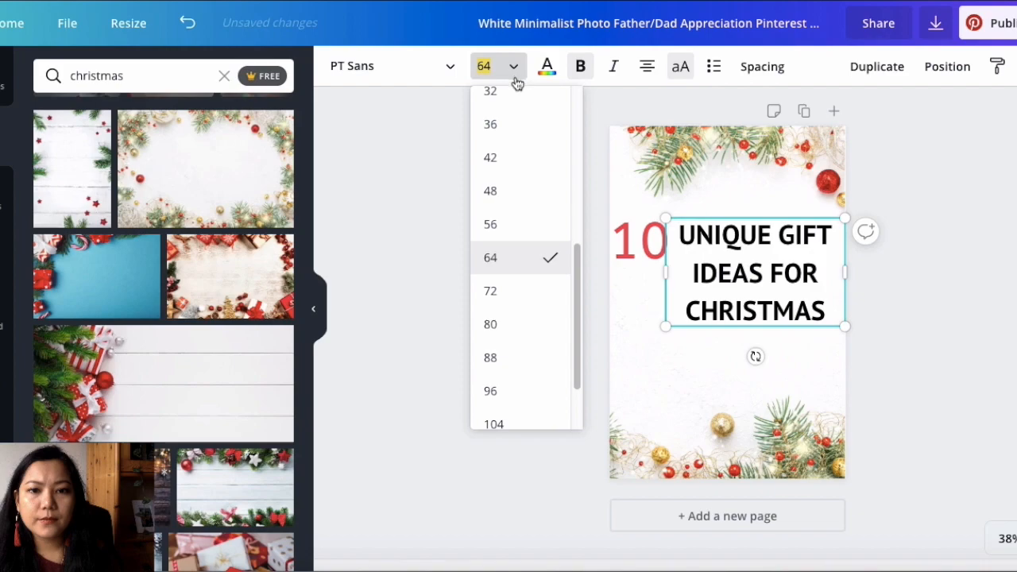
{"action": "left_click", "coordinate": [492, 293]}
{"action": "left_click_drag", "start_coordinate": [726, 211], "coordinate": [726, 205]}
Scale the heading down to font size 69.2 to clear the number 10 and nudge it slightly up.
{"action": "left_click_drag", "start_coordinate": [830, 317], "coordinate": [681, 257]}
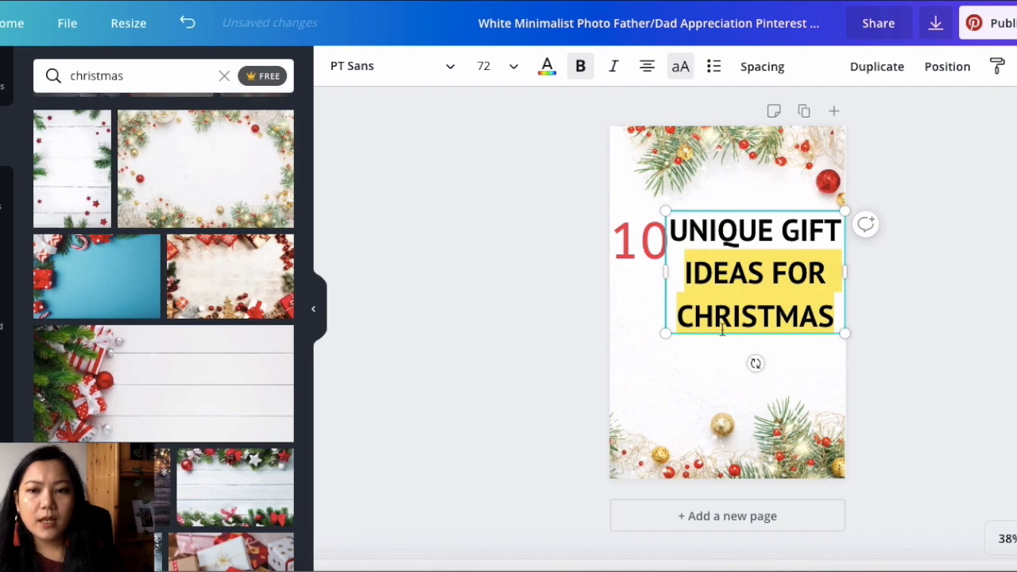
{"action": "left_click", "coordinate": [436, 333]}
{"action": "left_click", "coordinate": [747, 316]}
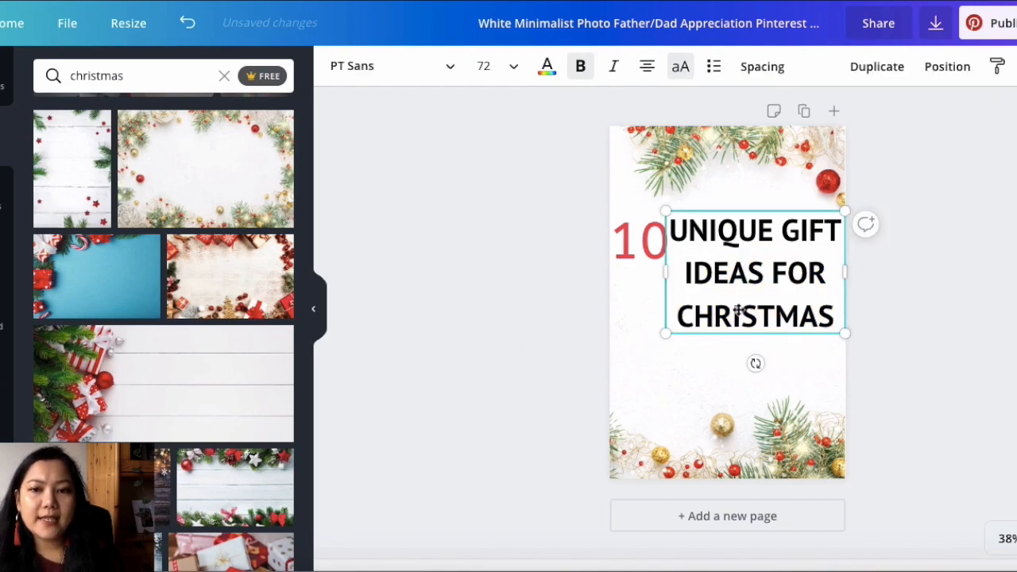
{"action": "left_click_drag", "start_coordinate": [666, 211], "coordinate": [672, 216]}
{"action": "double_click", "coordinate": [774, 226]}
{"action": "left_click", "coordinate": [921, 253]}
{"action": "left_click", "coordinate": [825, 259]}
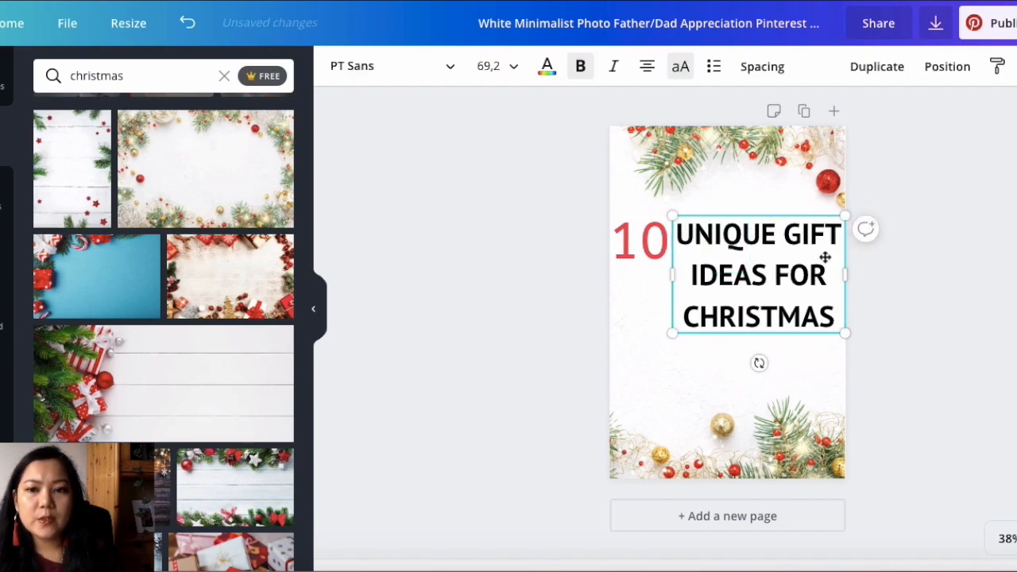
{"action": "left_click_drag", "start_coordinate": [822, 251], "coordinate": [761, 254]}
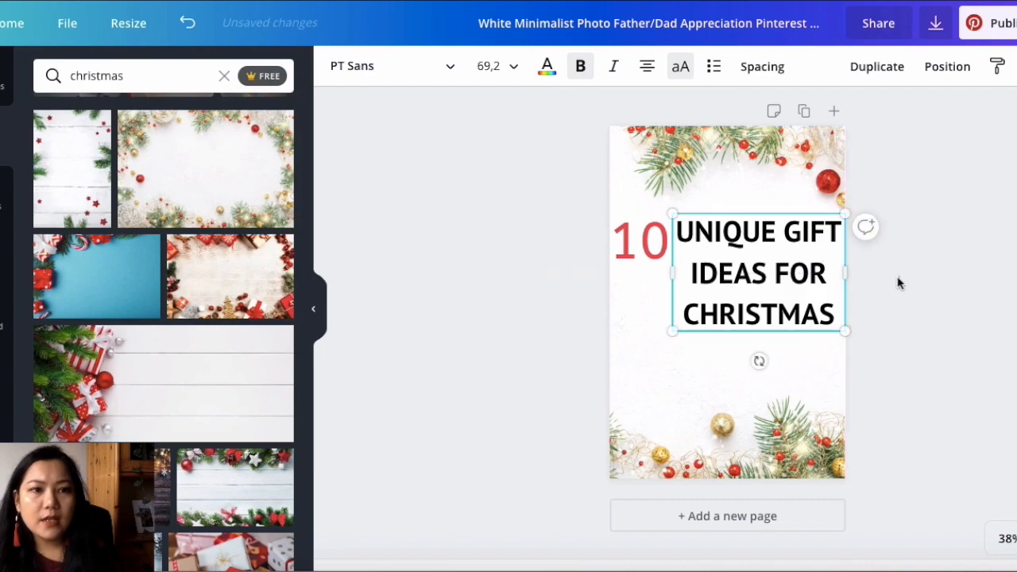
Add a subheading, move it below the heading and set its text to "That Are Under $100".
{"action": "left_click", "coordinate": [896, 283]}
{"action": "left_click", "coordinate": [4, 255]}
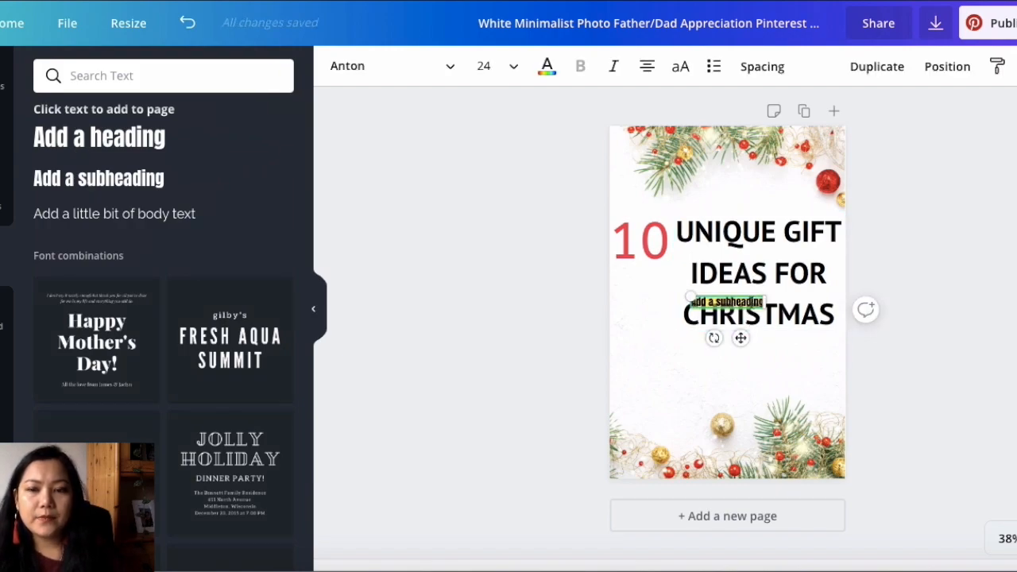
{"action": "left_click_drag", "start_coordinate": [754, 296], "coordinate": [756, 367]}
{"action": "double_click", "coordinate": [749, 370]}
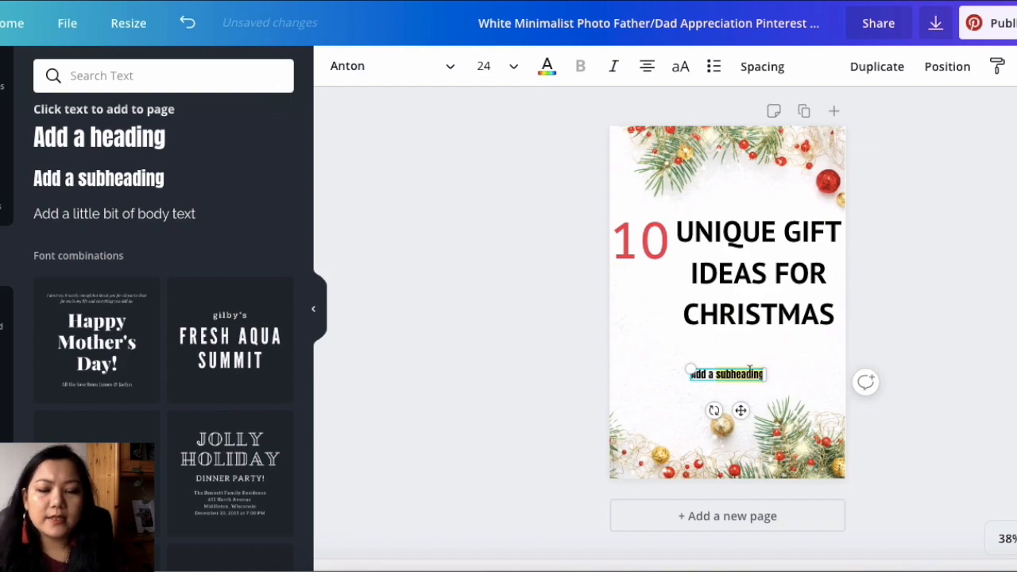
{"action": "type", "text": "What Al"}
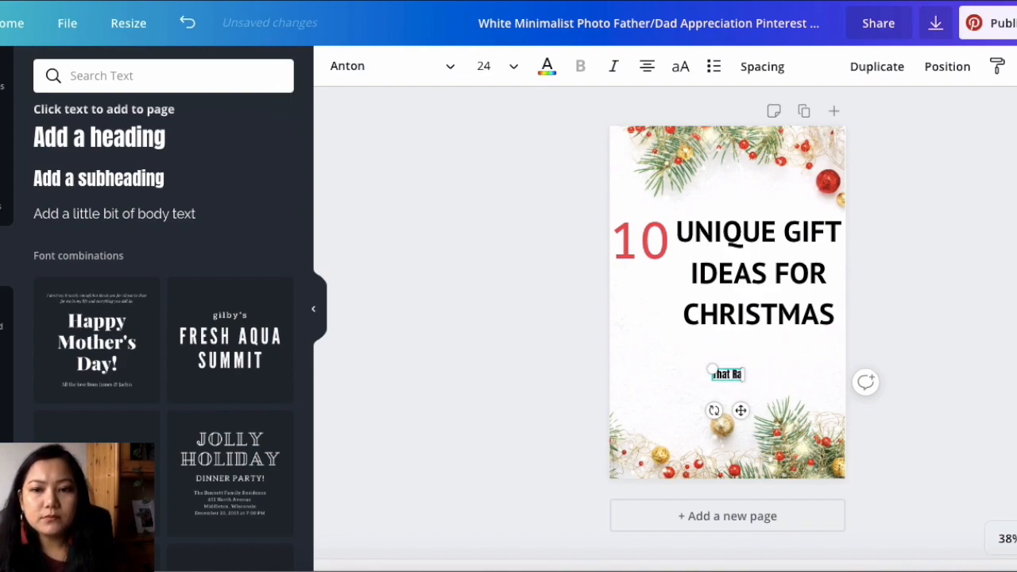
{"action": "type", "text": "e Under"}
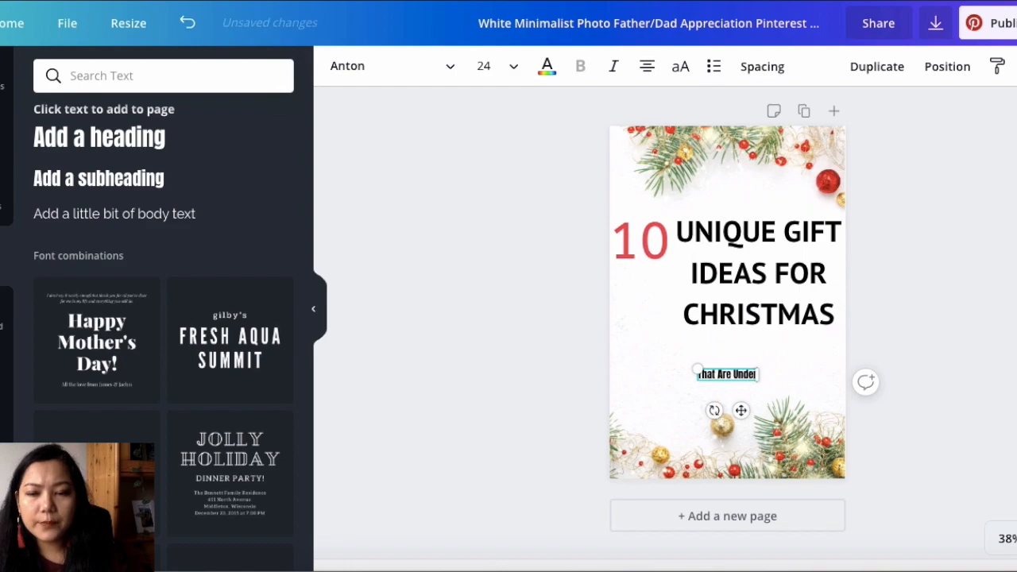
{"action": "type", "text": " $100"}
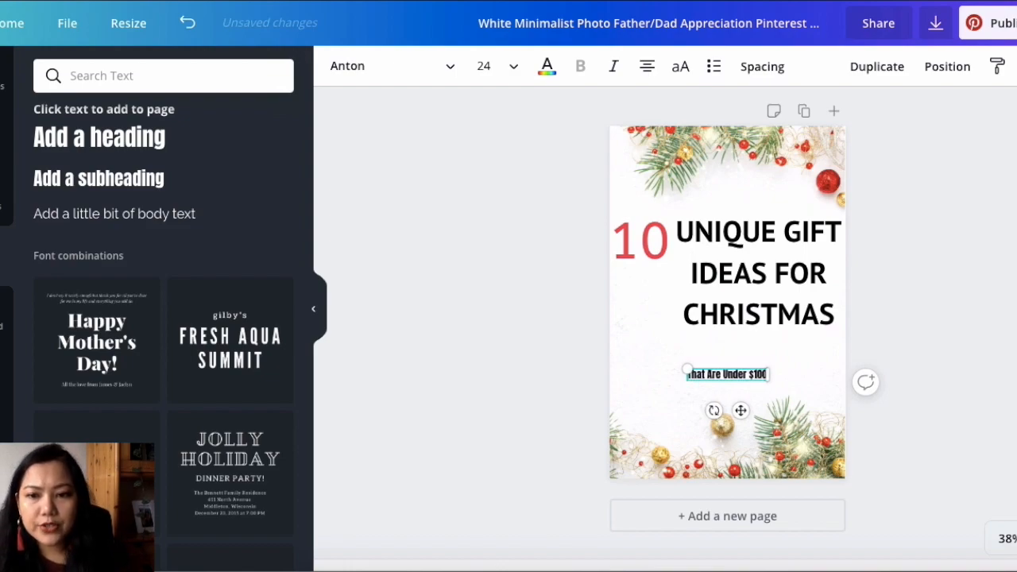
Set the subheading in AlexBrush-Regular, enlarge it to font size 51.1 and place it directly under the heading.
{"action": "left_click", "coordinate": [441, 77]}
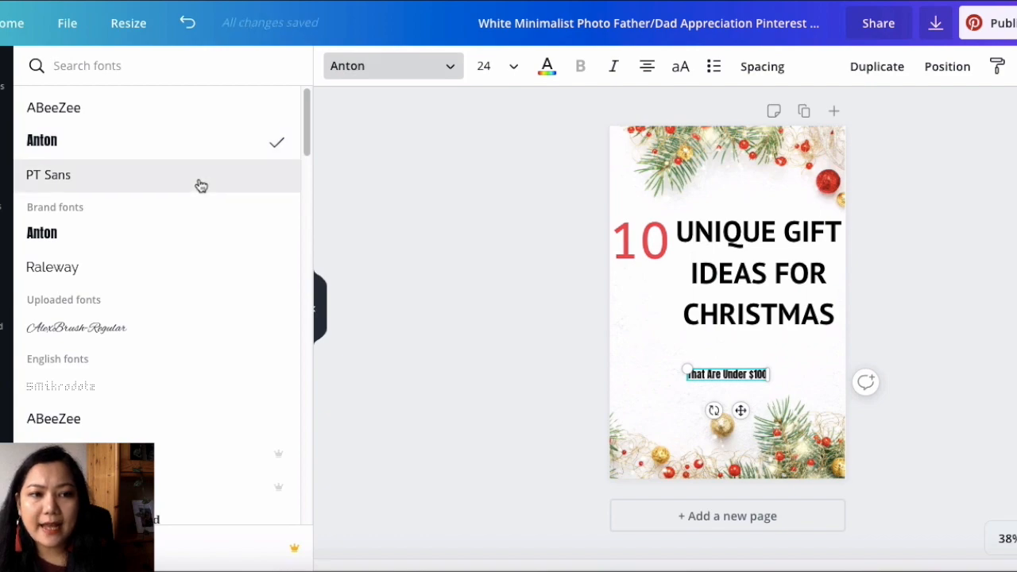
{"action": "left_click", "coordinate": [197, 328]}
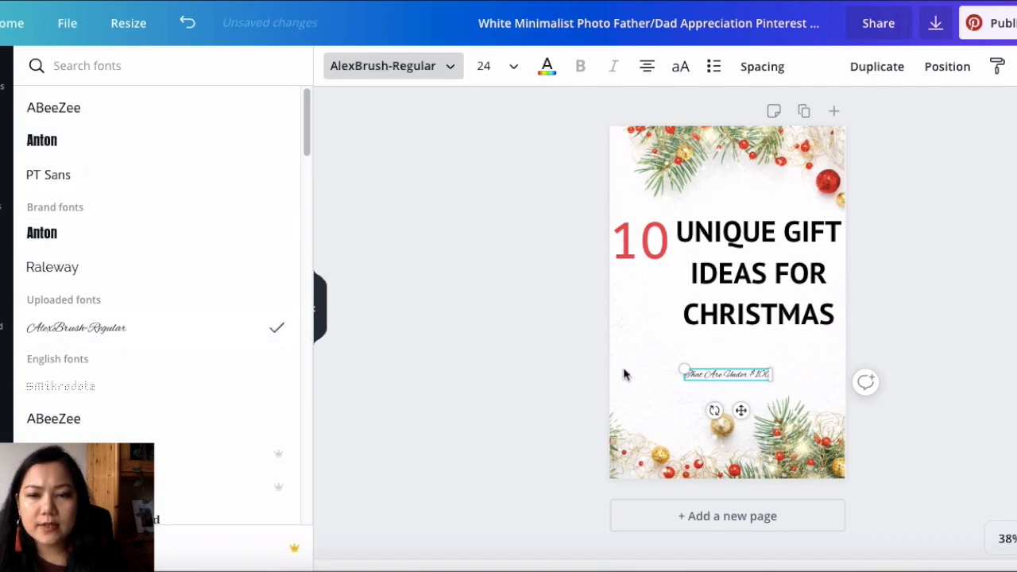
{"action": "left_click_drag", "start_coordinate": [662, 363], "coordinate": [589, 349]}
{"action": "left_click_drag", "start_coordinate": [769, 367], "coordinate": [813, 339]}
Search the fonts for "dancing" and set the subheading in Dancing Script.
{"action": "left_click", "coordinate": [92, 78]}
{"action": "type", "text": "dancing c"}
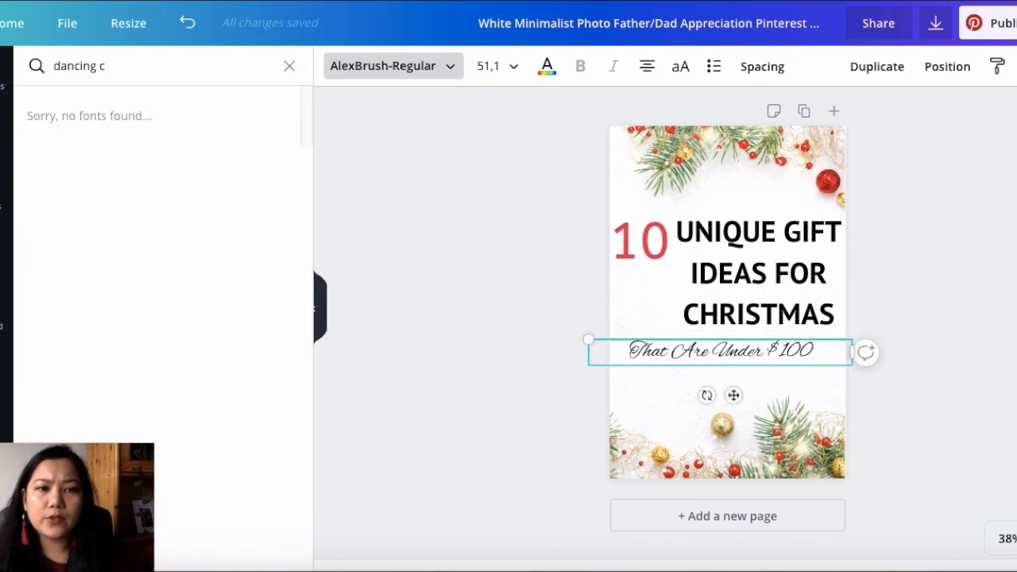
{"action": "key", "text": "BackSpace"}
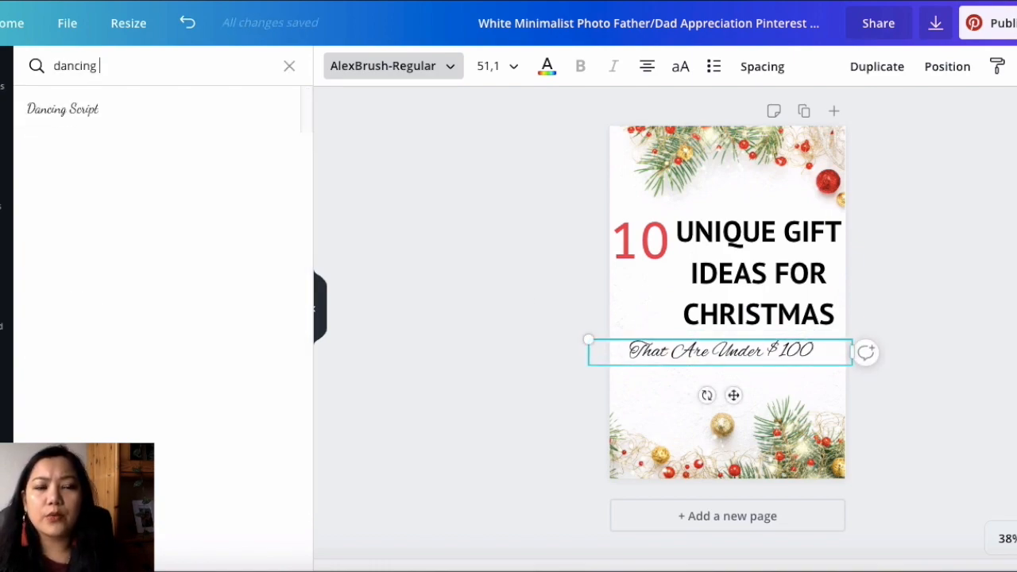
{"action": "left_click", "coordinate": [81, 112]}
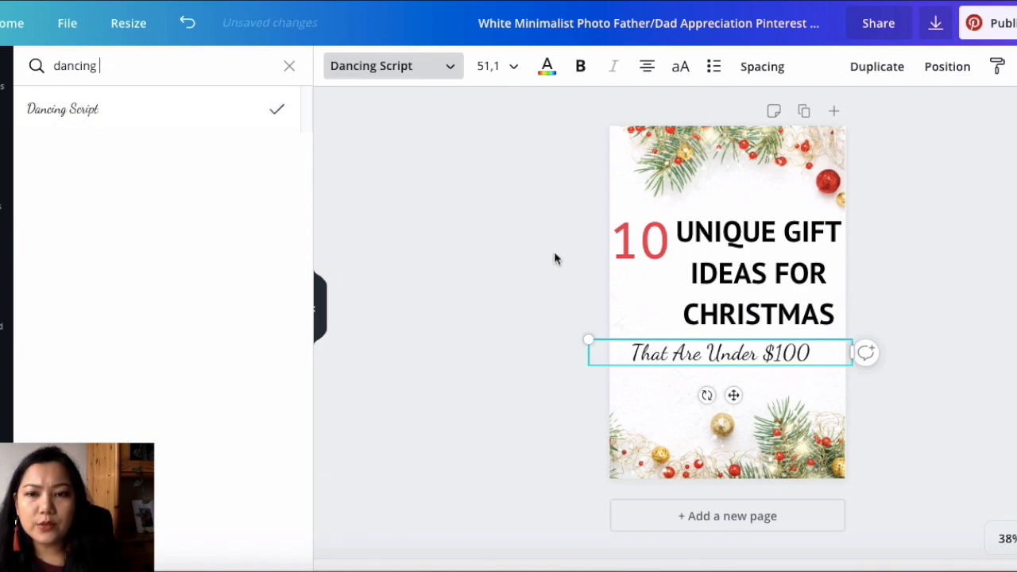
Move the number 10 above the heading, centred on the page, and widen and centre the heading beneath it.
{"action": "left_click", "coordinate": [796, 274]}
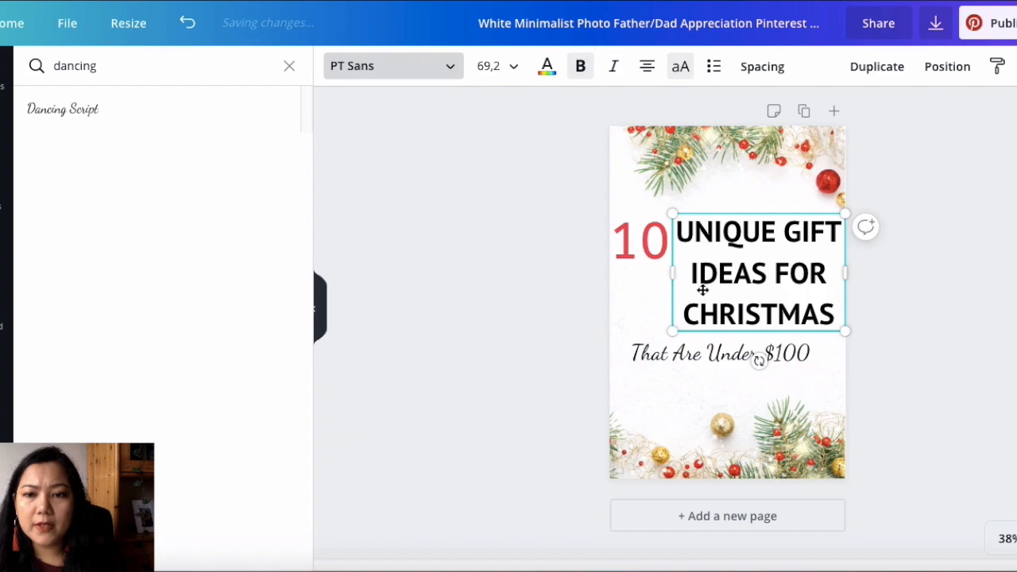
{"action": "left_click", "coordinate": [642, 247]}
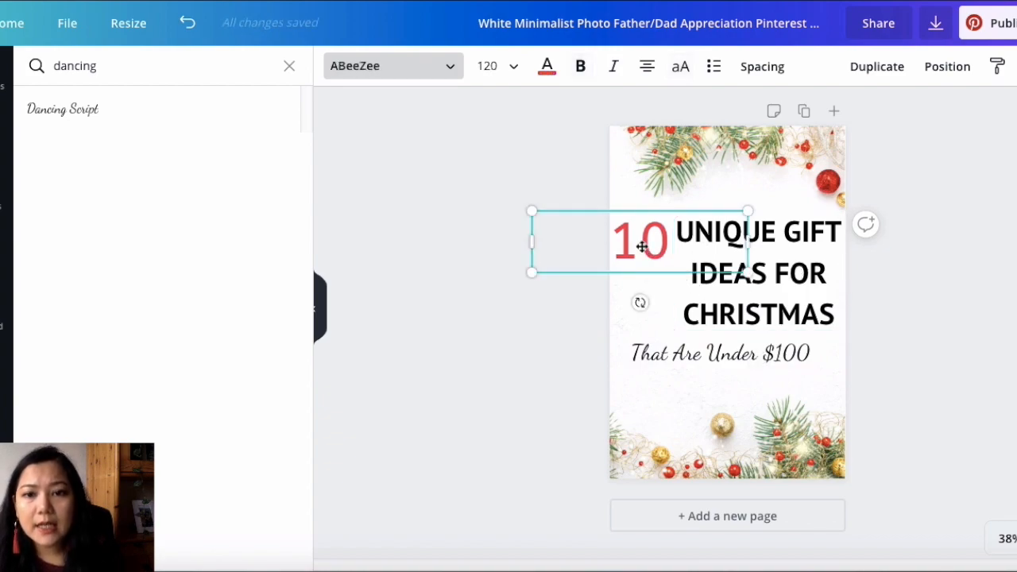
{"action": "left_click_drag", "start_coordinate": [642, 247], "coordinate": [729, 194]}
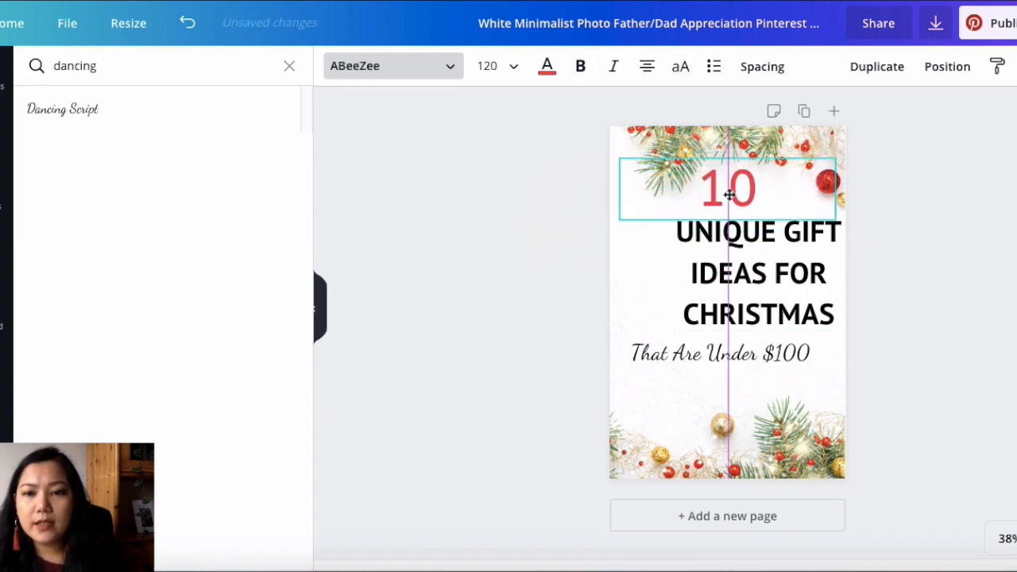
{"action": "left_click_drag", "start_coordinate": [783, 273], "coordinate": [826, 279]}
{"action": "left_click_drag", "start_coordinate": [627, 280], "coordinate": [615, 281]}
{"action": "left_click_drag", "start_coordinate": [829, 279], "coordinate": [836, 279]}
Nudge the subheading into line under the heading, enlarge the number 10 to font size 134 and seat it just above the heading.
{"action": "left_click", "coordinate": [726, 358]}
{"action": "left_click_drag", "start_coordinate": [821, 351], "coordinate": [819, 351]}
{"action": "left_click", "coordinate": [771, 279]}
{"action": "left_click", "coordinate": [740, 171]}
{"action": "left_click_drag", "start_coordinate": [620, 159], "coordinate": [597, 153]}
{"action": "left_click_drag", "start_coordinate": [717, 154], "coordinate": [726, 170]}
{"action": "left_click", "coordinate": [769, 297]}
{"action": "left_click_drag", "start_coordinate": [806, 322], "coordinate": [651, 322]}
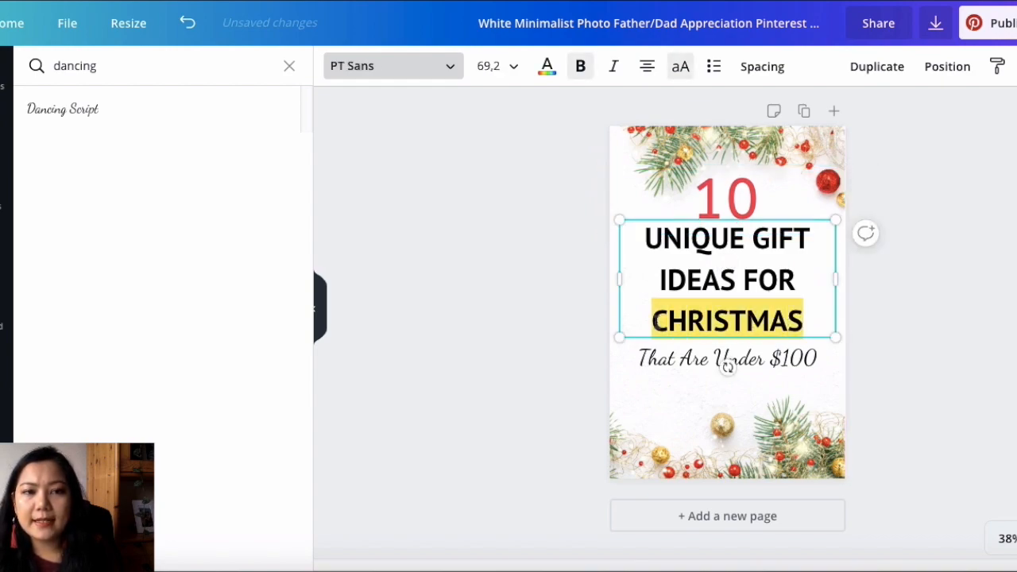
{"action": "left_click", "coordinate": [289, 67]}
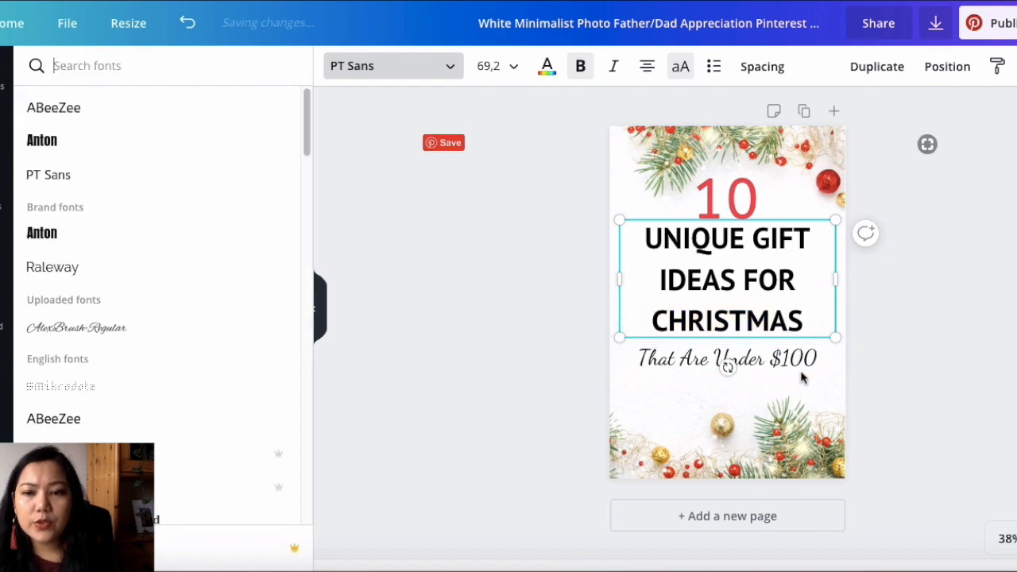
Try yellow on the "That Are Under $100" subheading and colour it the default orange.
{"action": "left_click", "coordinate": [800, 369]}
{"action": "left_click", "coordinate": [802, 359]}
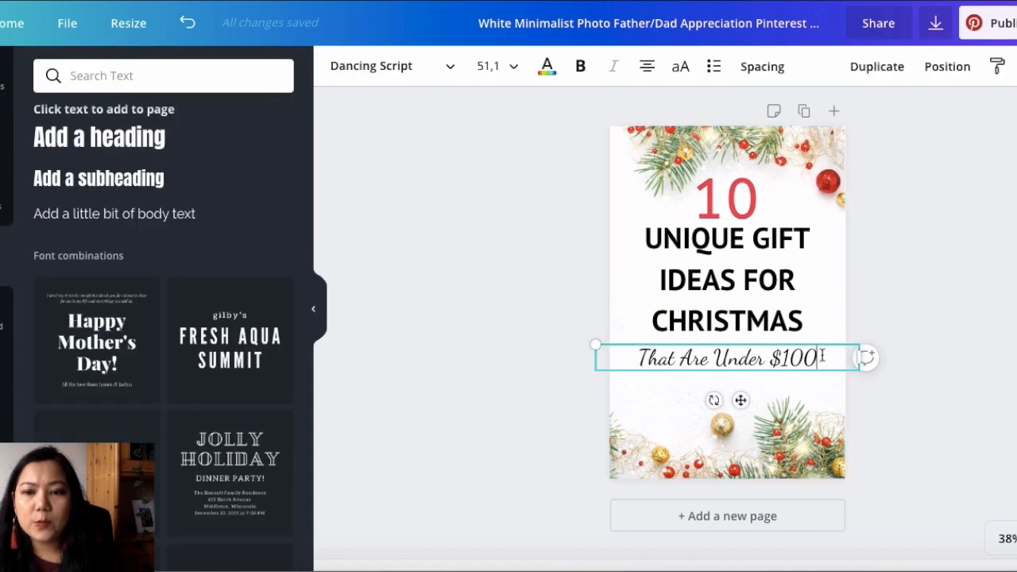
{"action": "left_click_drag", "start_coordinate": [822, 357], "coordinate": [638, 359]}
{"action": "left_click", "coordinate": [546, 67]}
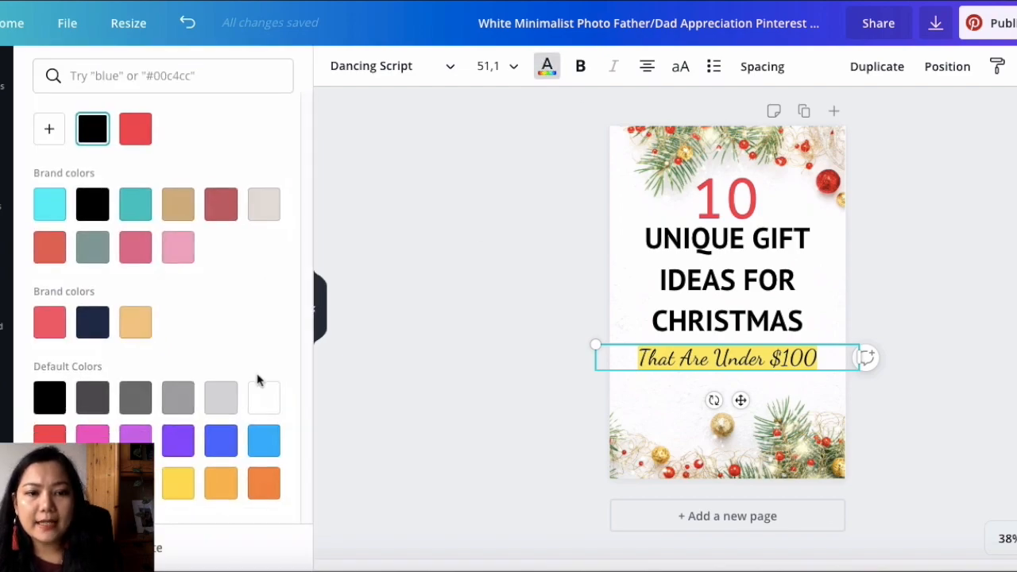
{"action": "left_click", "coordinate": [92, 440]}
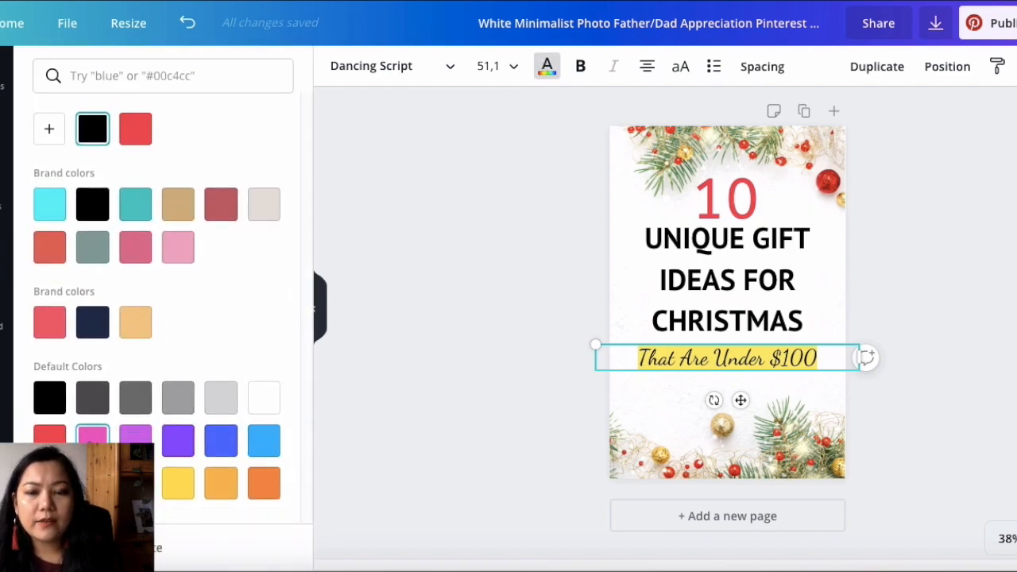
{"action": "left_click", "coordinate": [176, 487]}
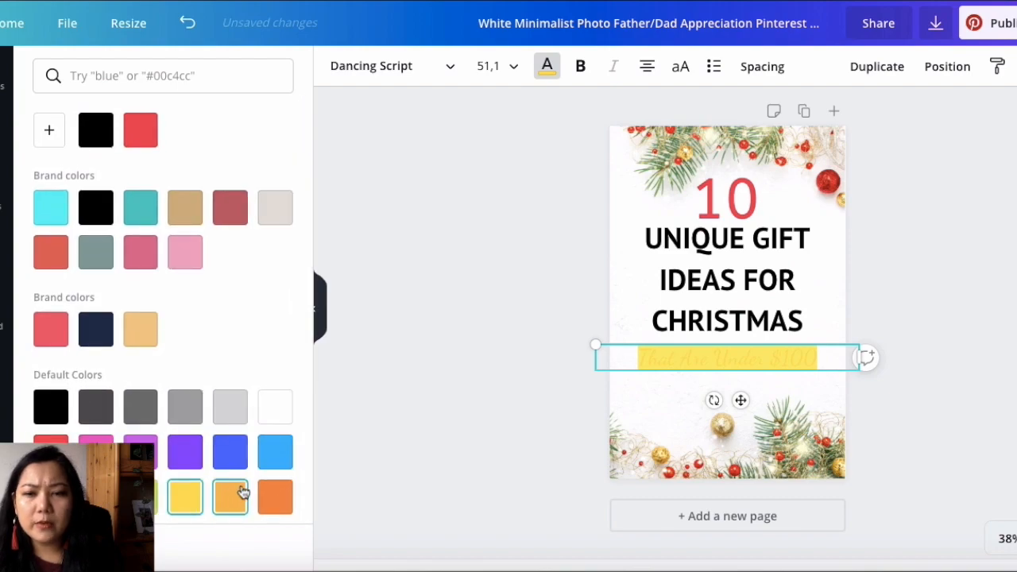
{"action": "left_click", "coordinate": [275, 495]}
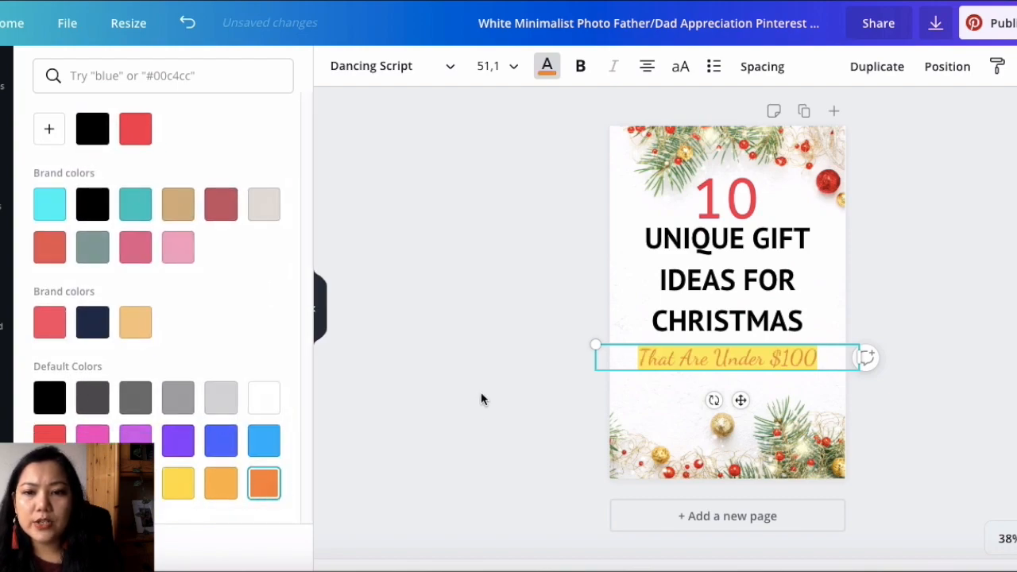
{"action": "left_click", "coordinate": [481, 393]}
Colour the number 10 in the same orange as the subheading.
{"action": "left_click", "coordinate": [676, 357]}
{"action": "left_click", "coordinate": [695, 290]}
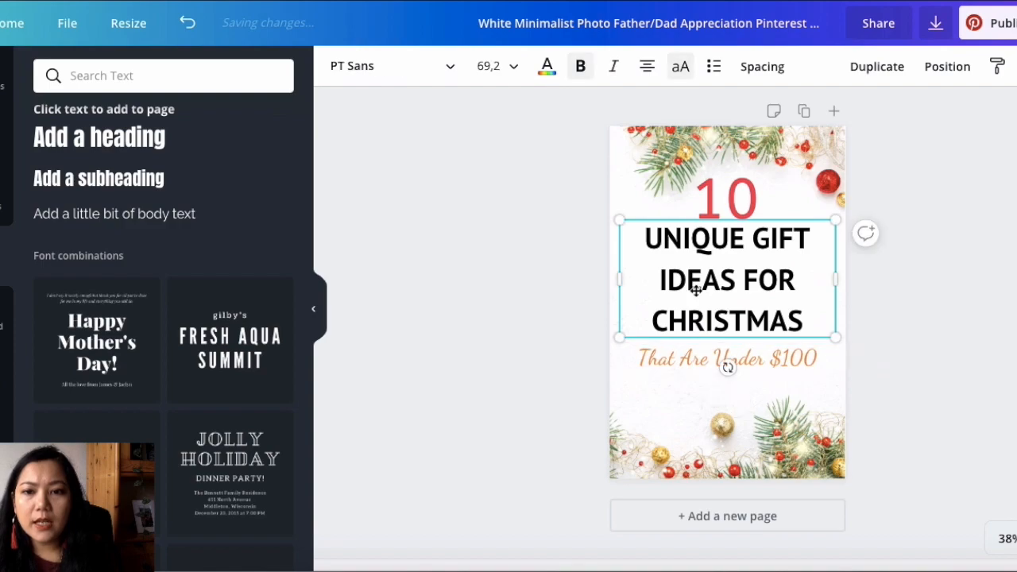
{"action": "left_click", "coordinate": [728, 202]}
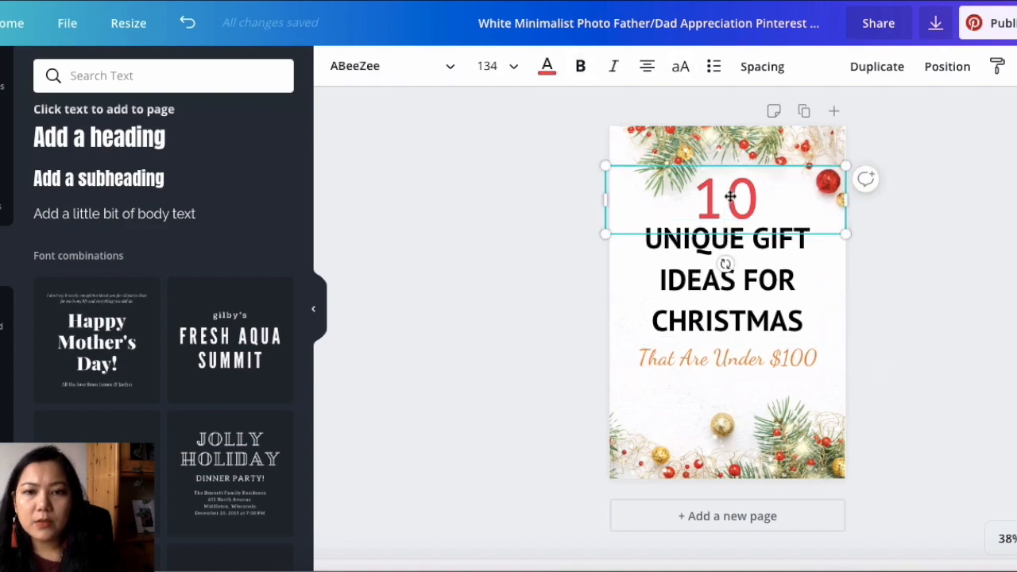
{"action": "left_click", "coordinate": [545, 66]}
{"action": "left_click", "coordinate": [178, 129]}
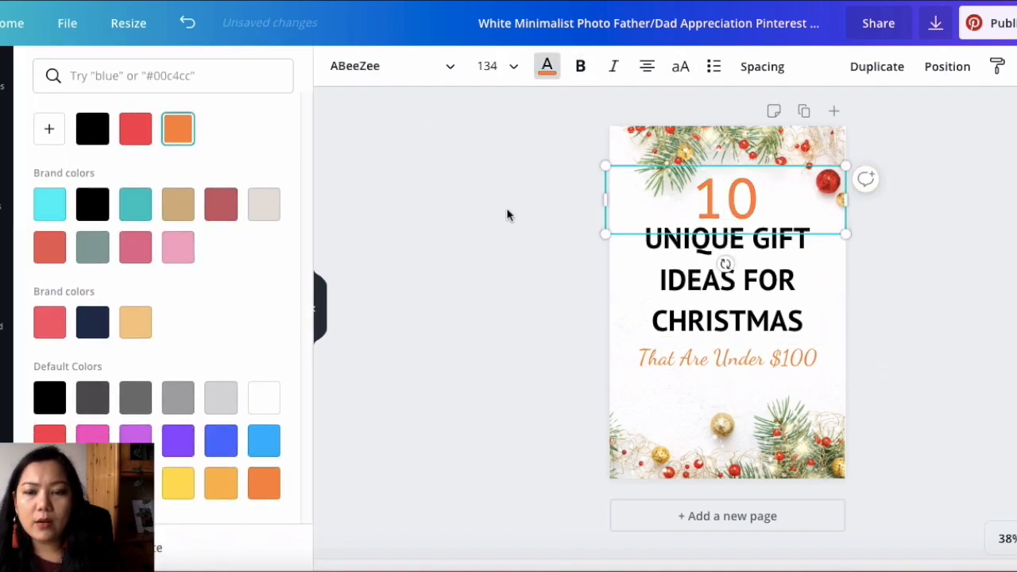
{"action": "left_click", "coordinate": [507, 214]}
Nudge the heading slightly down from the number 10 and set its font to Raleway.
{"action": "left_click_drag", "start_coordinate": [701, 272], "coordinate": [706, 276]}
{"action": "left_click_drag", "start_coordinate": [808, 332], "coordinate": [626, 250]}
{"action": "left_click", "coordinate": [443, 80]}
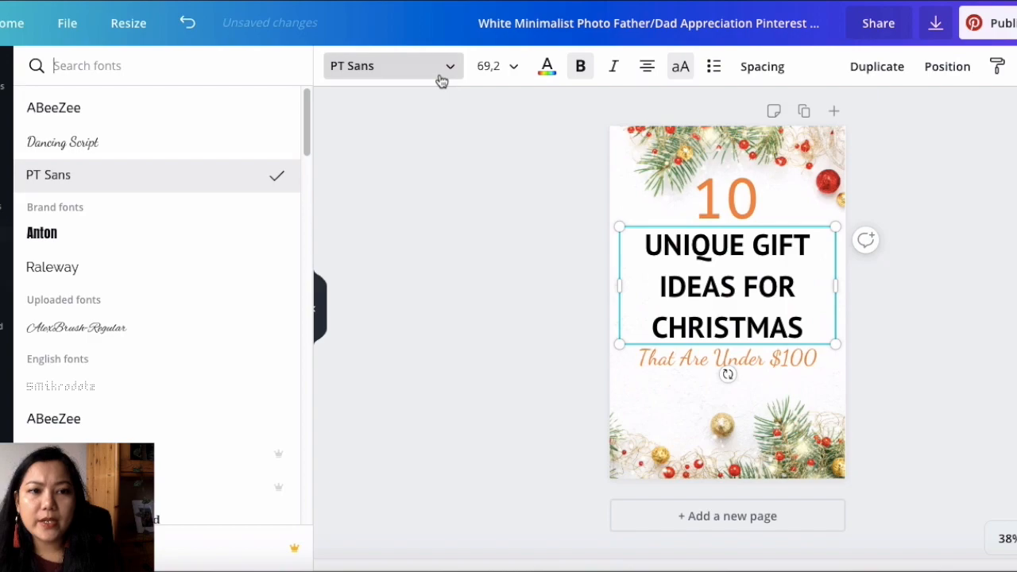
{"action": "left_click", "coordinate": [141, 270]}
Try Alegreya Sans Regular on the heading and set its font to Aleo.
{"action": "scroll", "coordinate": [188, 369], "scroll_direction": "down", "scroll_amount": 1}
{"action": "scroll", "coordinate": [188, 369], "scroll_direction": "down", "scroll_amount": 8}
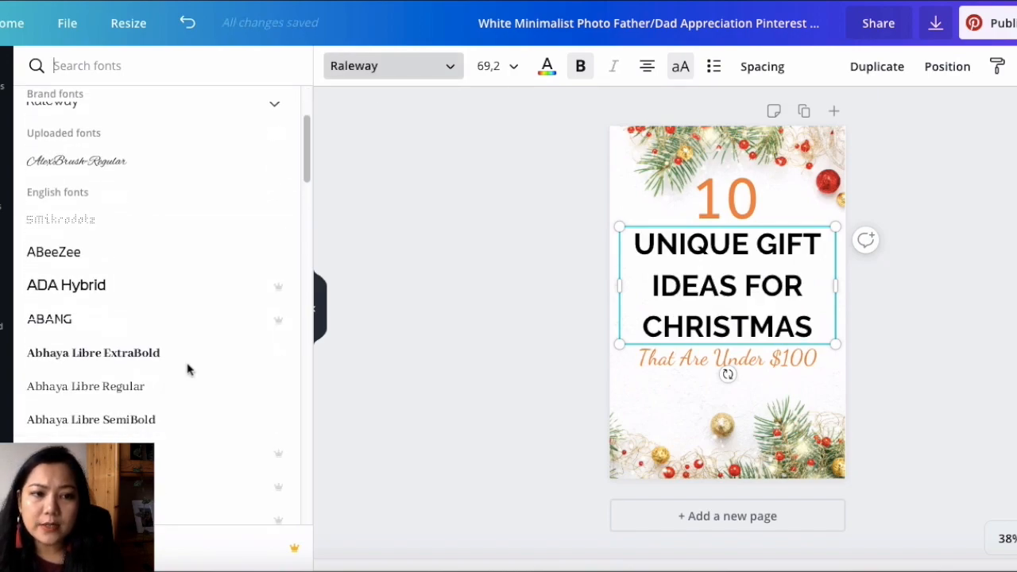
{"action": "scroll", "coordinate": [189, 369], "scroll_direction": "down", "scroll_amount": 9}
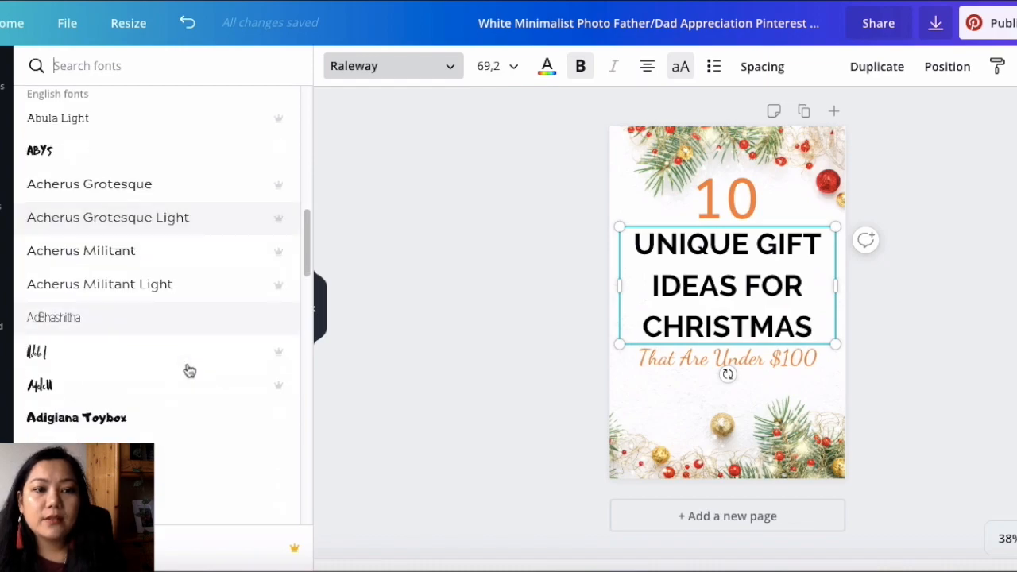
{"action": "scroll", "coordinate": [188, 369], "scroll_direction": "down", "scroll_amount": 12}
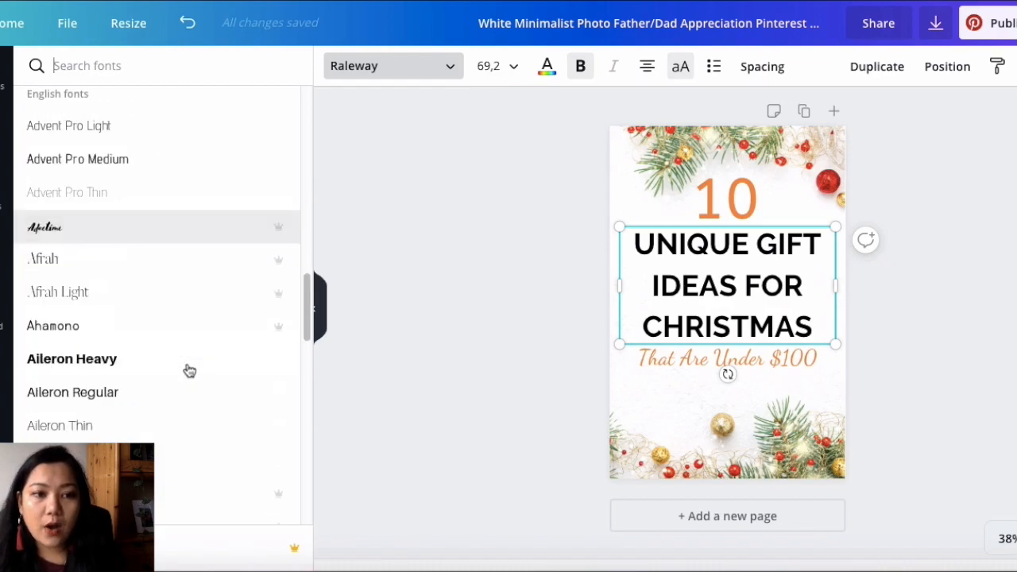
{"action": "scroll", "coordinate": [189, 369], "scroll_direction": "down", "scroll_amount": 4}
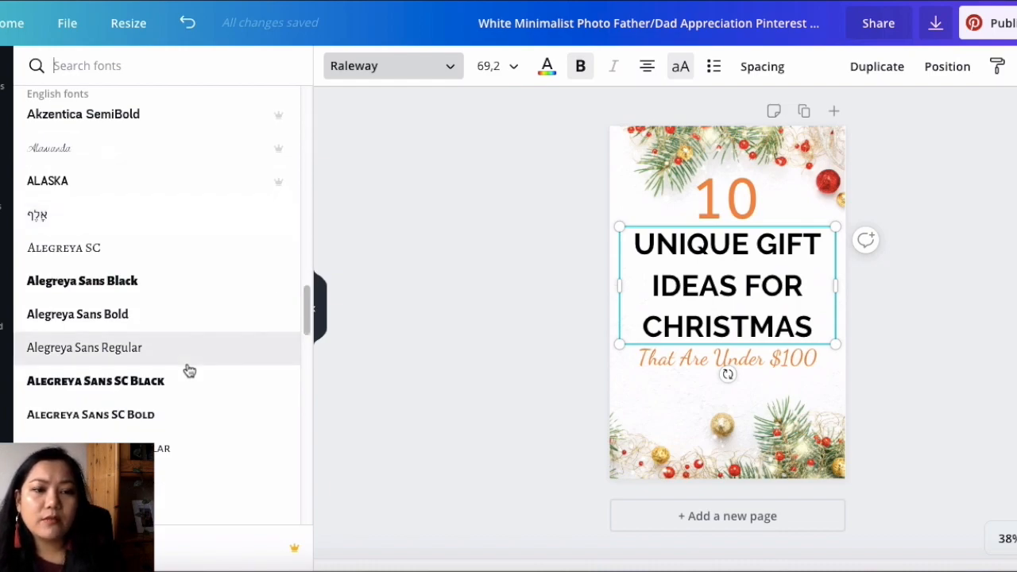
{"action": "scroll", "coordinate": [188, 369], "scroll_direction": "down", "scroll_amount": 1}
{"action": "left_click", "coordinate": [195, 324]}
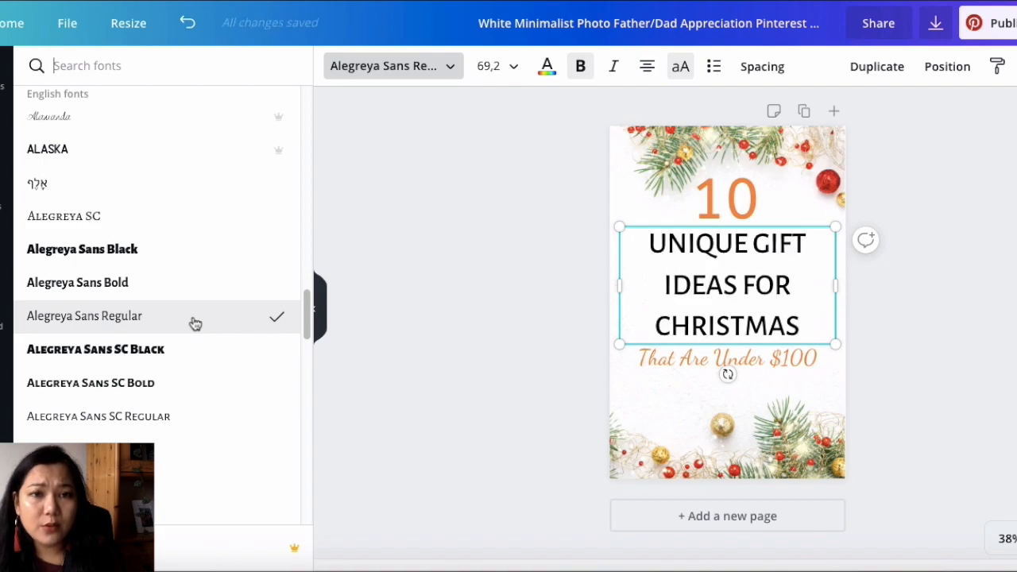
{"action": "scroll", "coordinate": [199, 350], "scroll_direction": "down", "scroll_amount": 5}
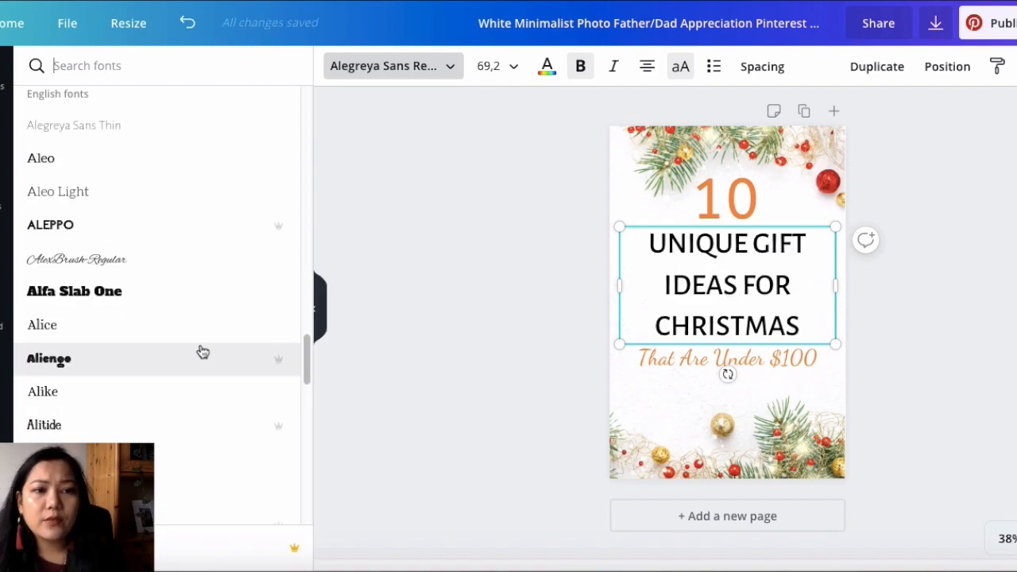
{"action": "left_click", "coordinate": [207, 162]}
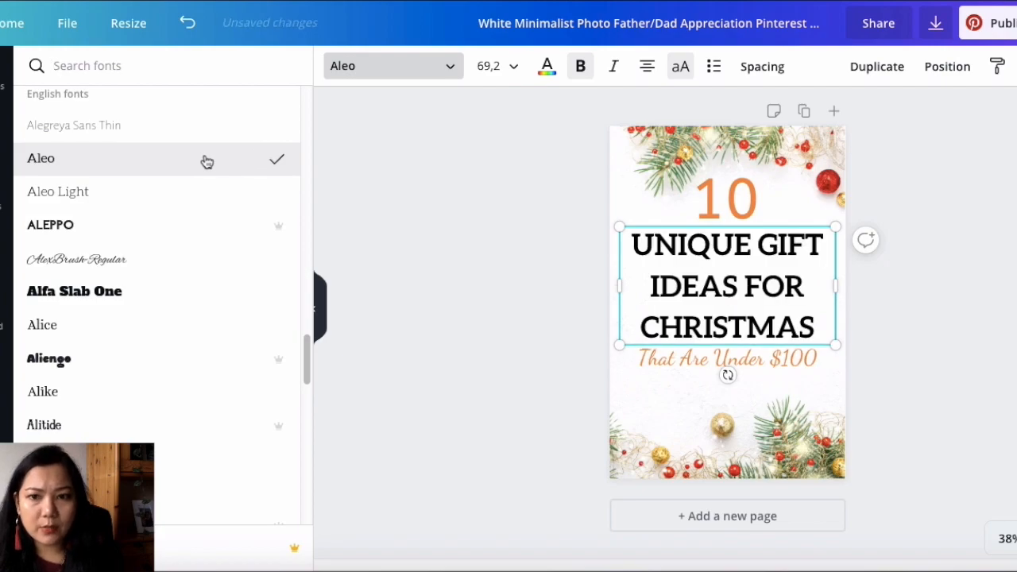
Try Antonio Bold on the "UNIQUE GIFT IDEAS FOR CHRISTMAS" heading.
{"action": "scroll", "coordinate": [199, 365], "scroll_direction": "down", "scroll_amount": 2}
{"action": "scroll", "coordinate": [200, 367], "scroll_direction": "down", "scroll_amount": 1}
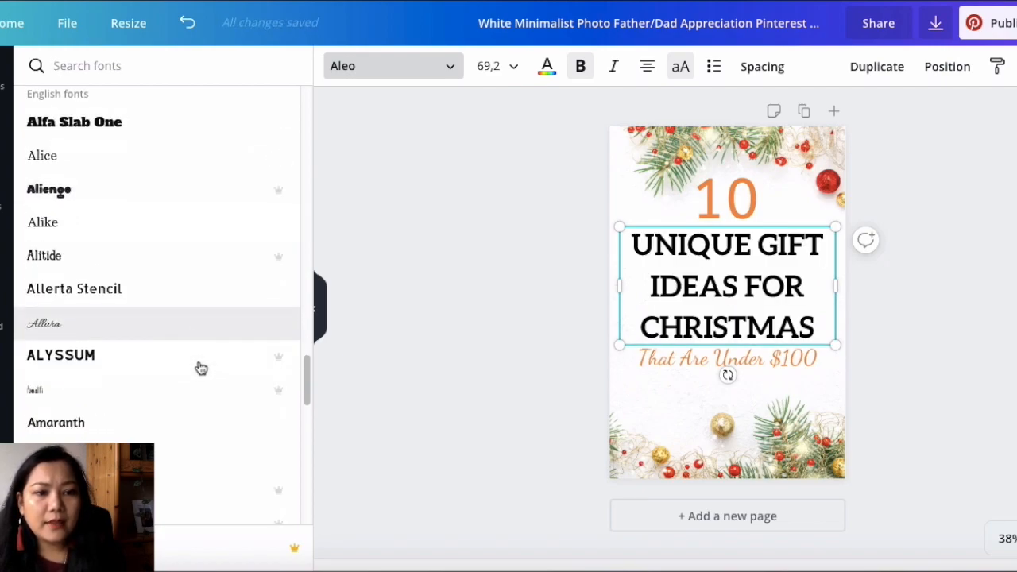
{"action": "scroll", "coordinate": [191, 365], "scroll_direction": "down", "scroll_amount": 2}
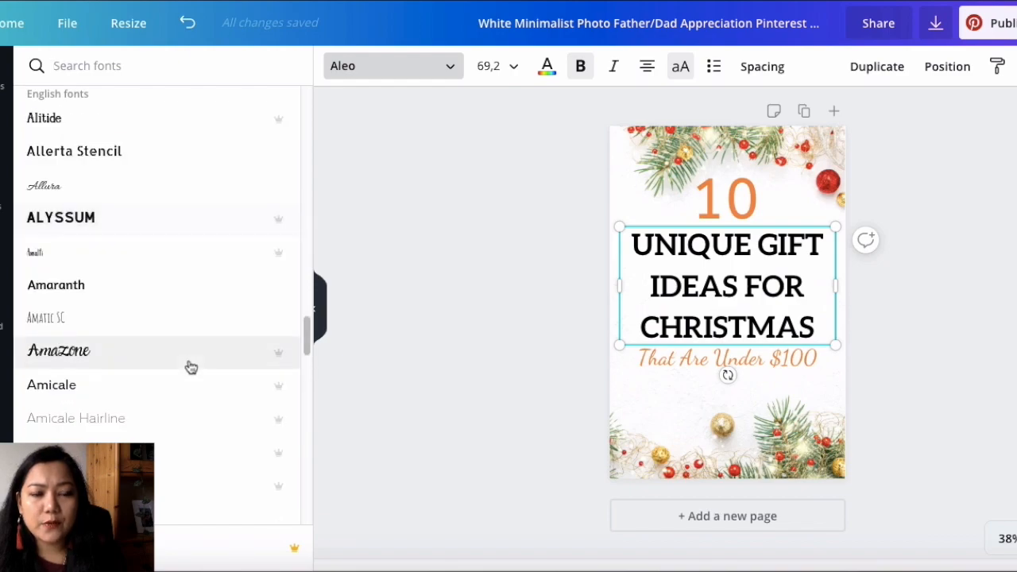
{"action": "scroll", "coordinate": [190, 366], "scroll_direction": "down", "scroll_amount": 3}
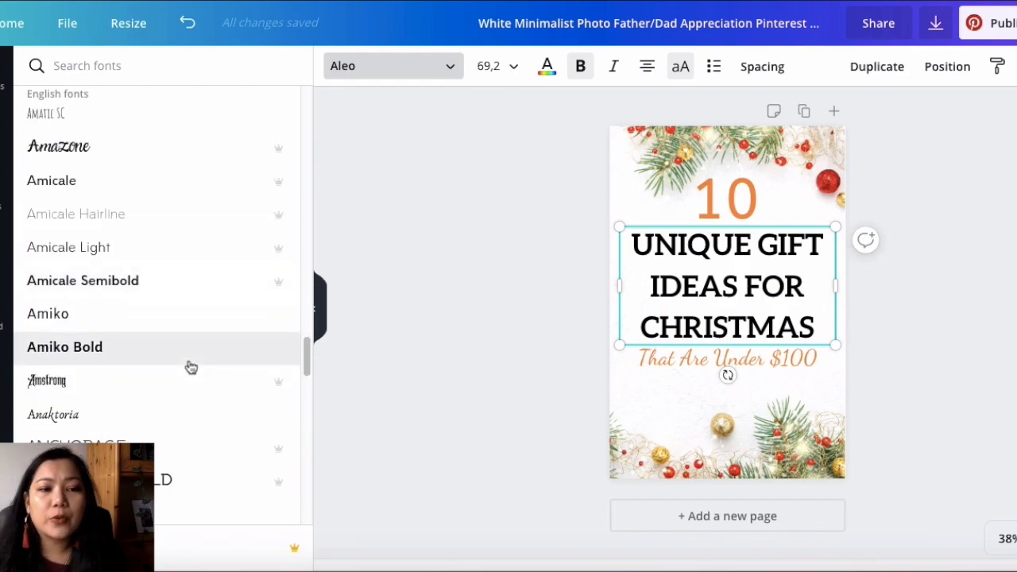
{"action": "scroll", "coordinate": [191, 366], "scroll_direction": "down", "scroll_amount": 2}
{"action": "scroll", "coordinate": [190, 366], "scroll_direction": "down", "scroll_amount": 7}
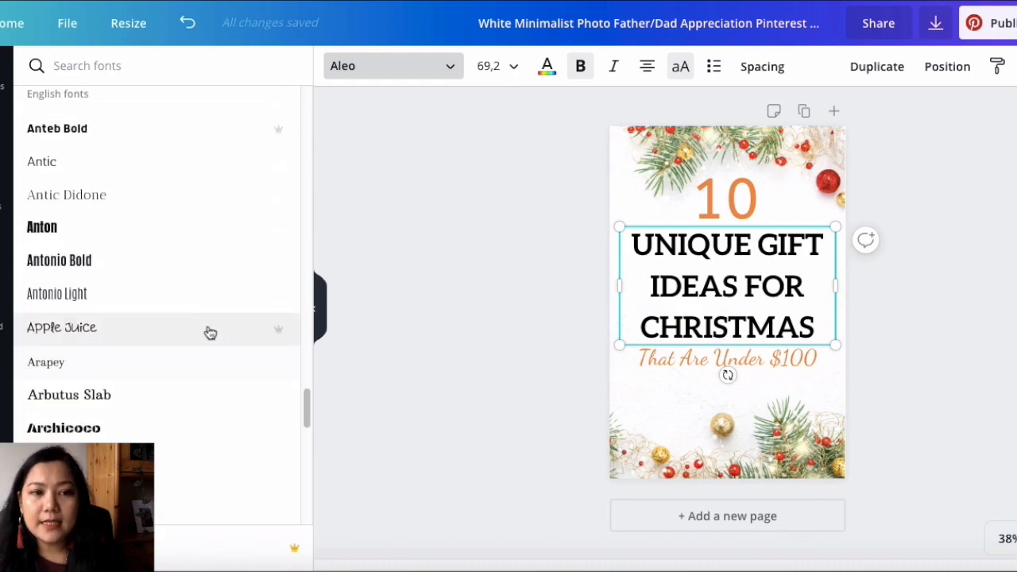
{"action": "left_click", "coordinate": [201, 268]}
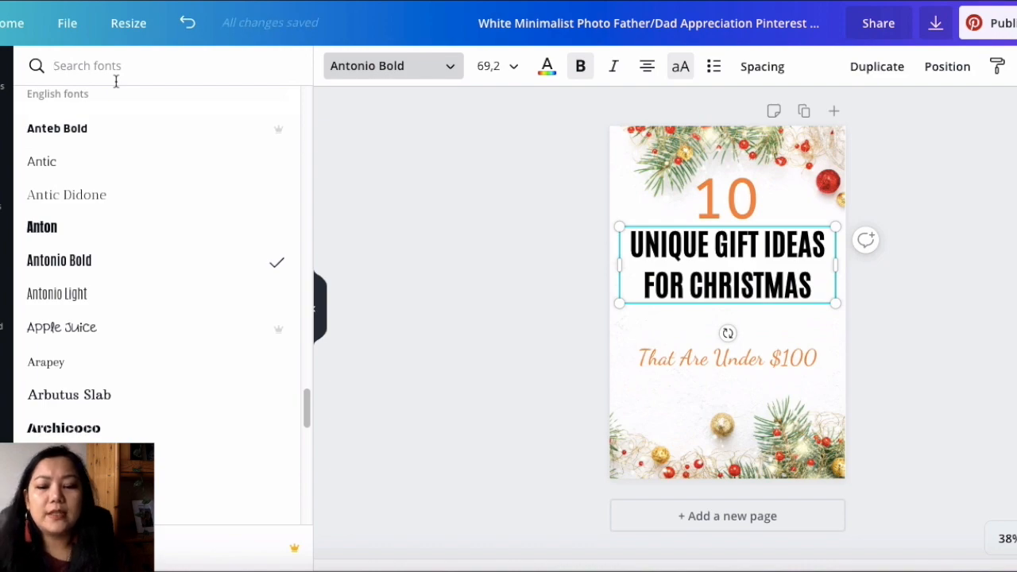
Set the heading's font to Oswald and widen its text box on both sides so the text fits on two lines.
{"action": "type", "text": "oswald"}
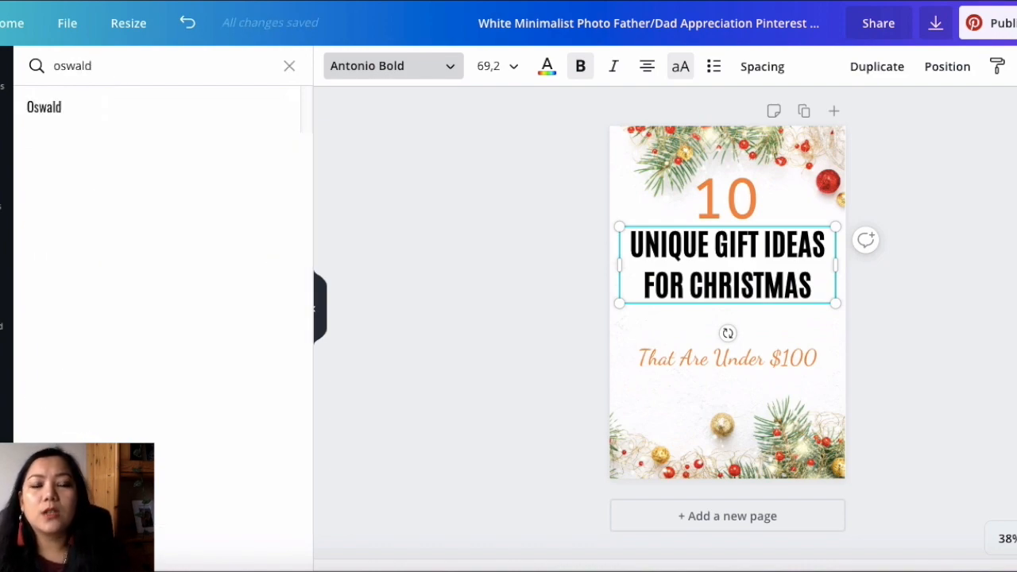
{"action": "left_click", "coordinate": [144, 120]}
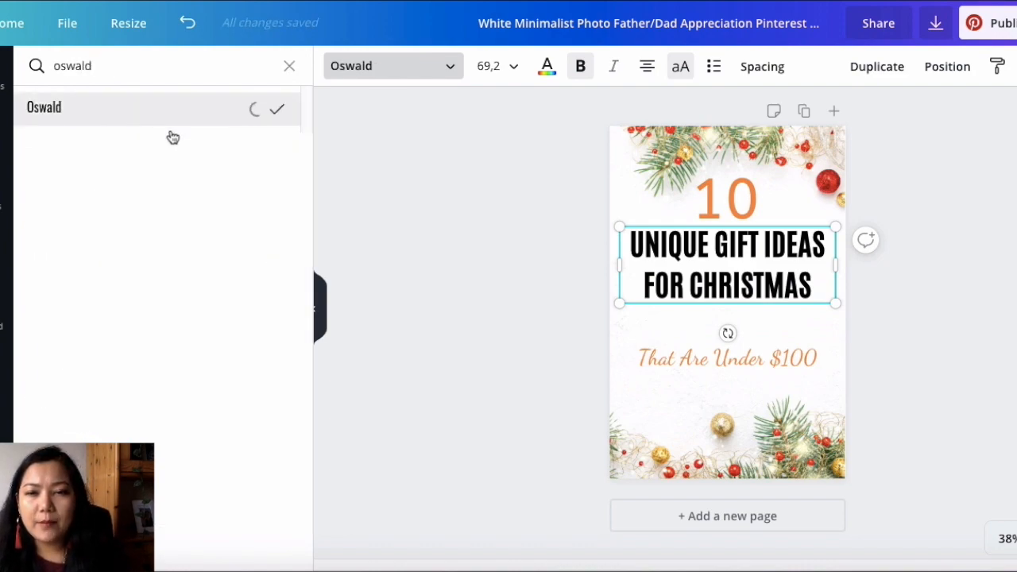
{"action": "left_click", "coordinate": [546, 312]}
{"action": "left_click", "coordinate": [713, 298]}
{"action": "left_click_drag", "start_coordinate": [621, 291], "coordinate": [605, 289]}
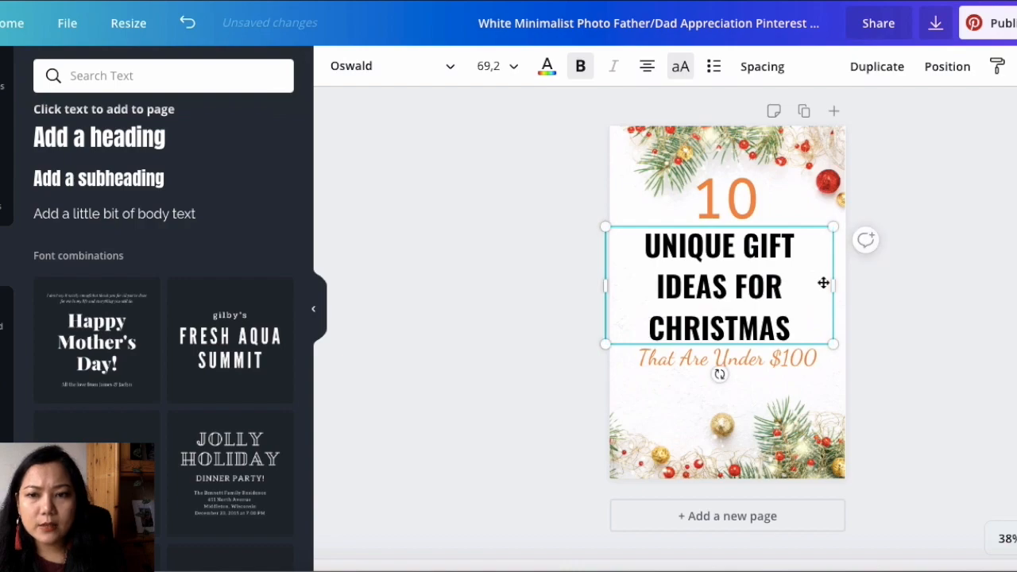
{"action": "left_click_drag", "start_coordinate": [828, 284], "coordinate": [851, 283]}
{"action": "left_click", "coordinate": [802, 227]}
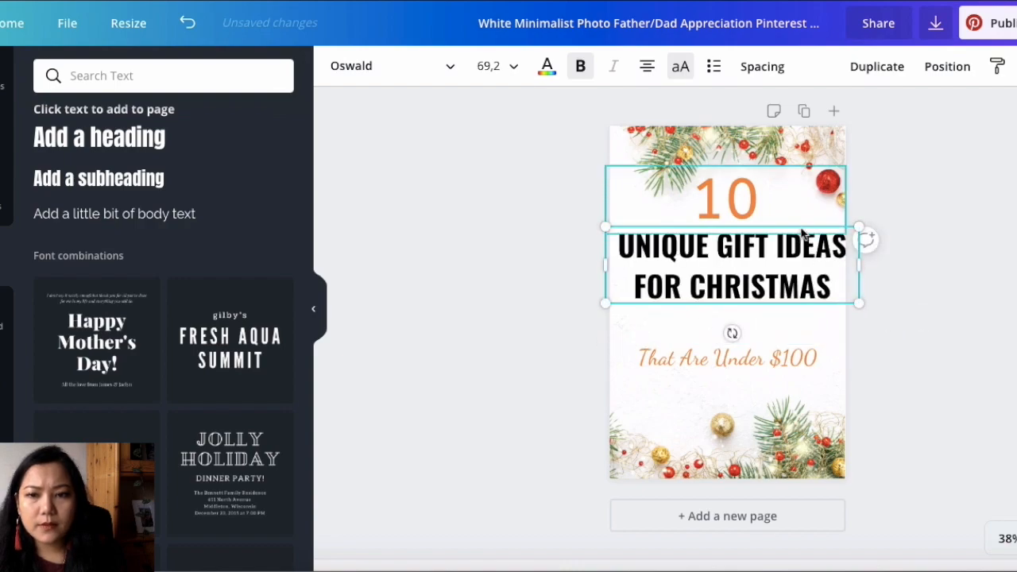
Set the heading's font size to 64.
{"action": "left_click", "coordinate": [796, 258]}
{"action": "left_click", "coordinate": [494, 66]}
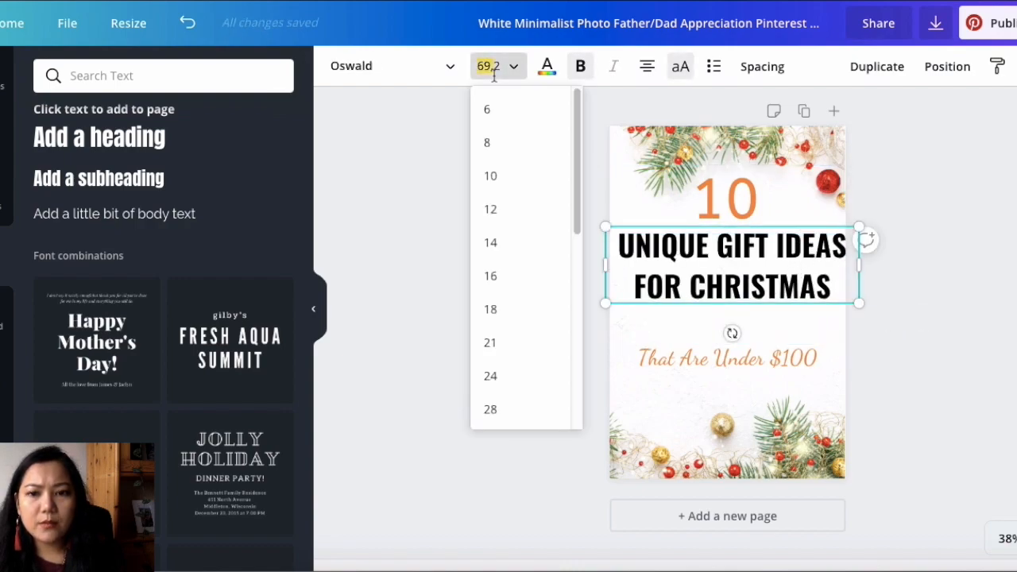
{"action": "scroll", "coordinate": [528, 341], "scroll_direction": "down", "scroll_amount": 2}
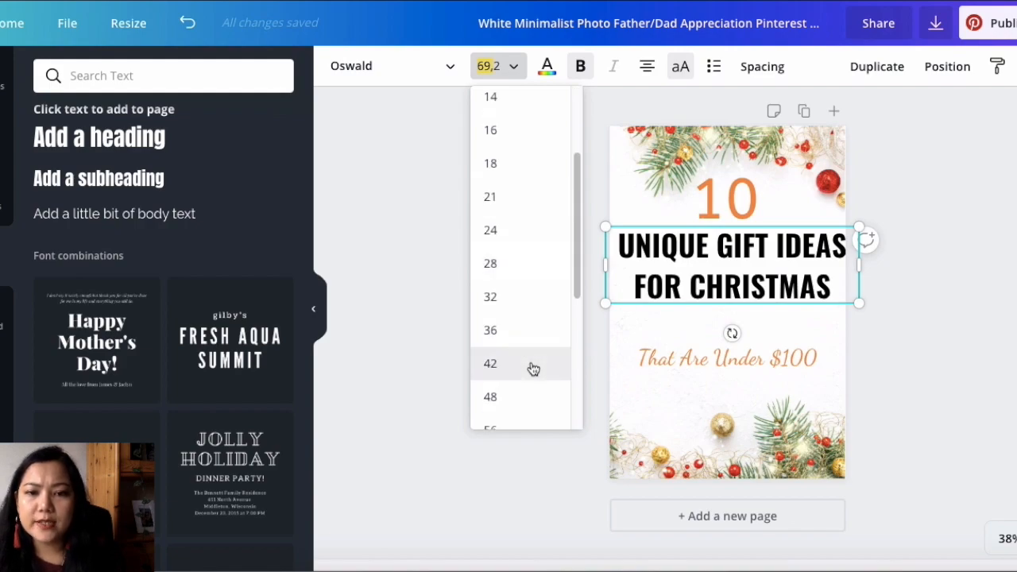
{"action": "scroll", "coordinate": [532, 369], "scroll_direction": "down", "scroll_amount": 2}
{"action": "left_click", "coordinate": [538, 345]}
{"action": "left_click", "coordinate": [525, 316]}
{"action": "left_click", "coordinate": [665, 265]}
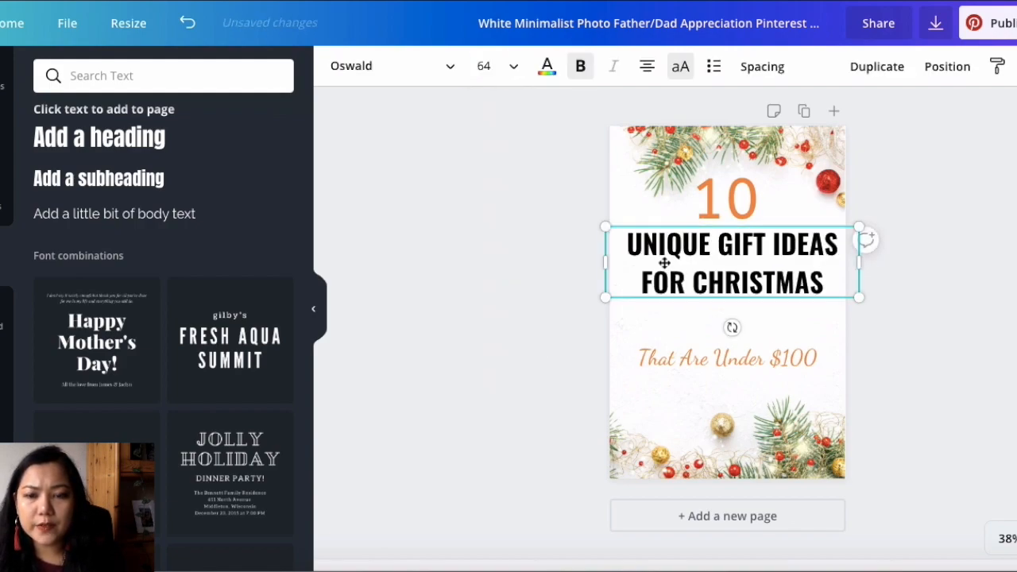
Move the "That Are Under $100" subheading up to sit directly beneath the heading.
{"action": "left_click", "coordinate": [686, 360]}
{"action": "left_click_drag", "start_coordinate": [691, 362], "coordinate": [692, 321]}
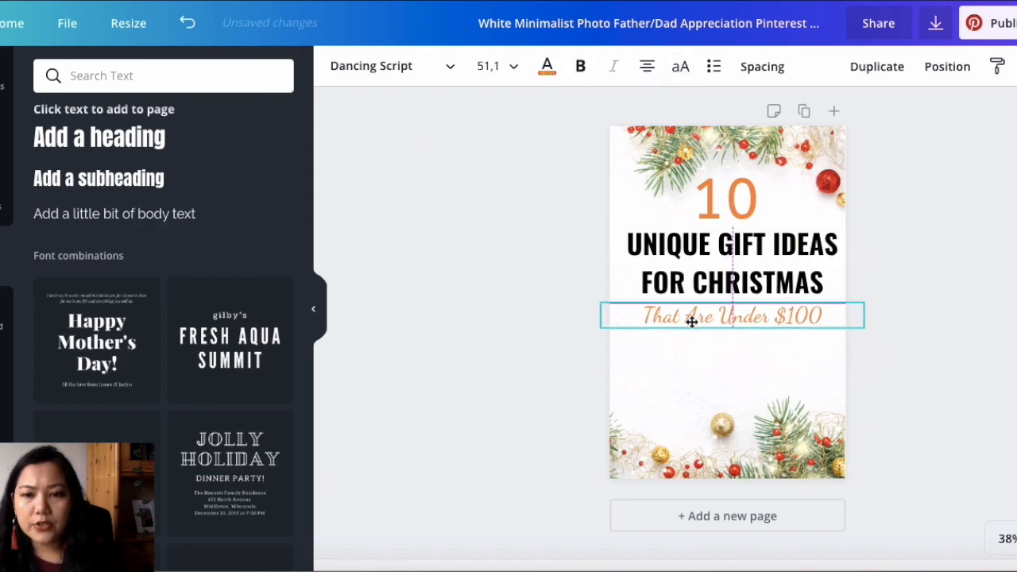
{"action": "left_click", "coordinate": [699, 349]}
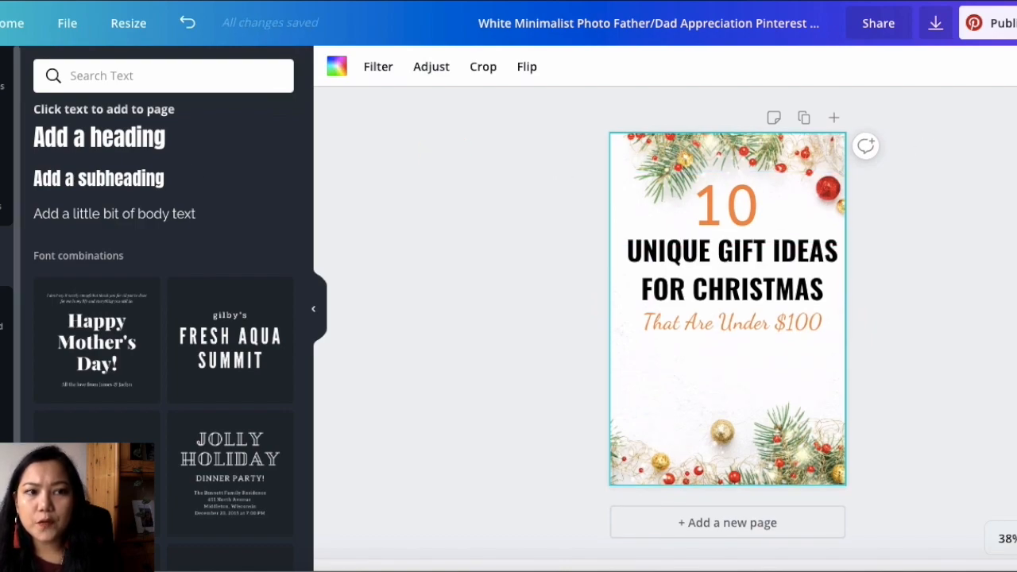
Add a new heading text box and place it in the empty area between the subheading and the lower decorations.
{"action": "left_click", "coordinate": [3, 137]}
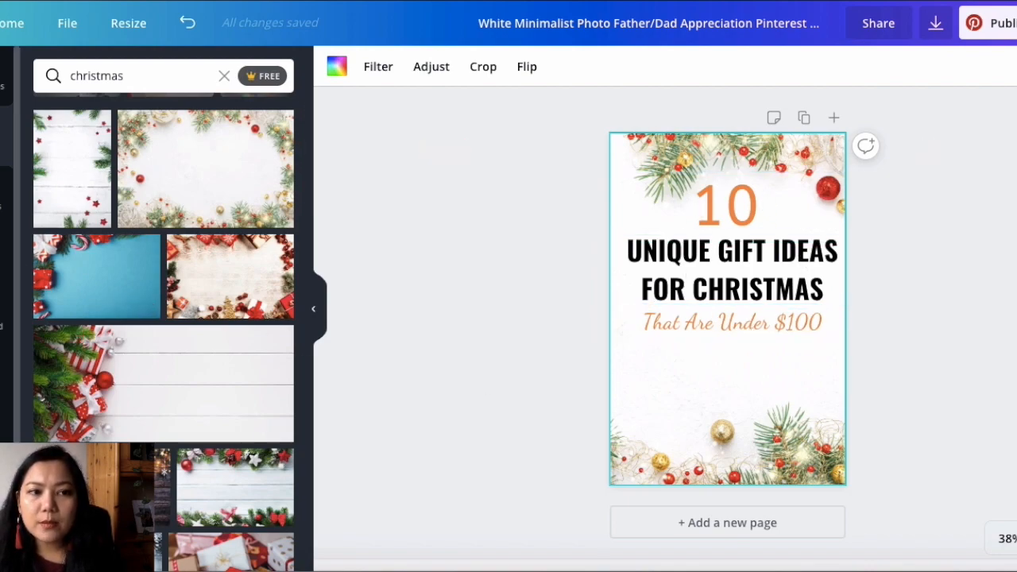
{"action": "left_click", "coordinate": [4, 256]}
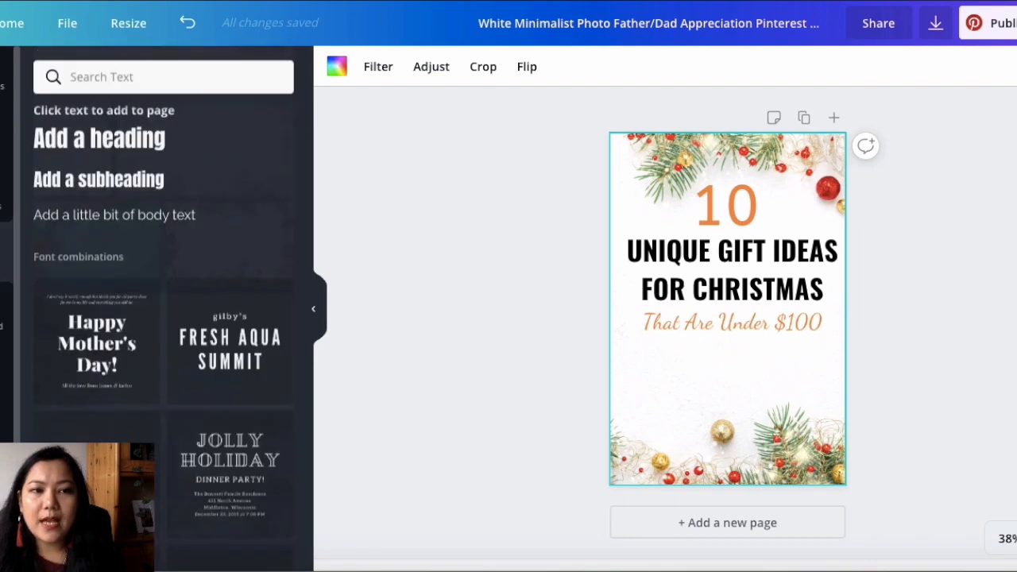
{"action": "left_click", "coordinate": [86, 151]}
{"action": "left_click_drag", "start_coordinate": [712, 295], "coordinate": [725, 388]}
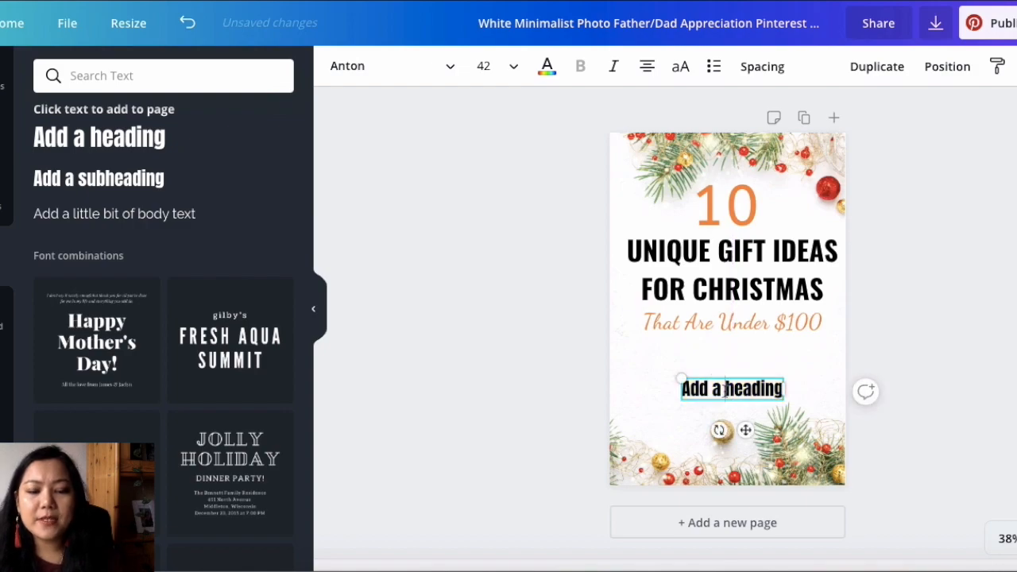
{"action": "double_click", "coordinate": [724, 389]}
{"action": "key", "text": "BackSpace"}
{"action": "type", "text": "IndianGirling."}
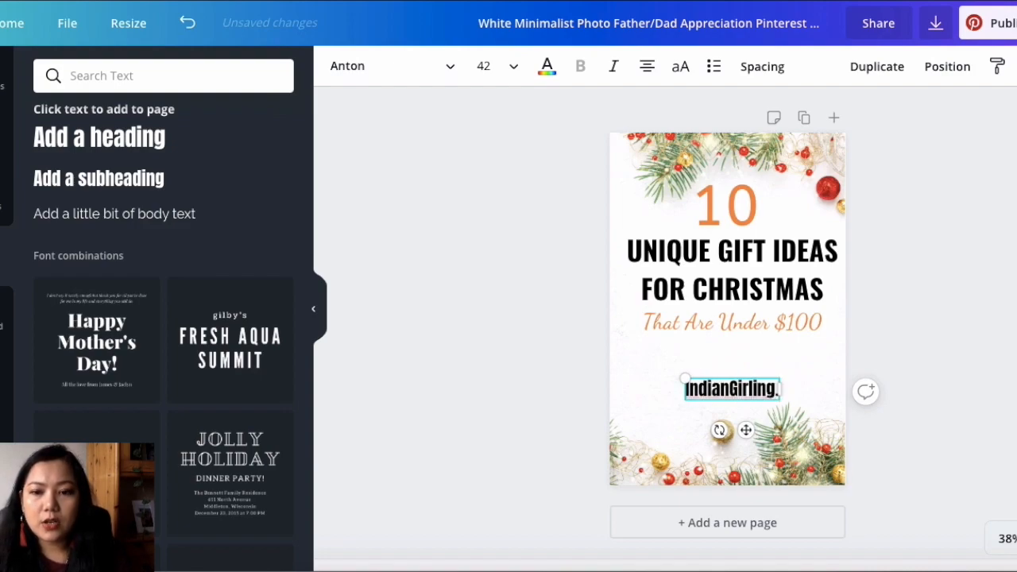
{"action": "type", "text": "COm"}
{"action": "key", "text": "ctrl+a"}
{"action": "type", "text": "WWw.indiangilring"}
{"action": "key", "text": "BackSpace"}
{"action": "key", "text": "BackSpace"}
{"action": "key", "text": "BackSpace"}
{"action": "key", "text": "BackSpace"}
{"action": "key", "text": "BackSpace"}
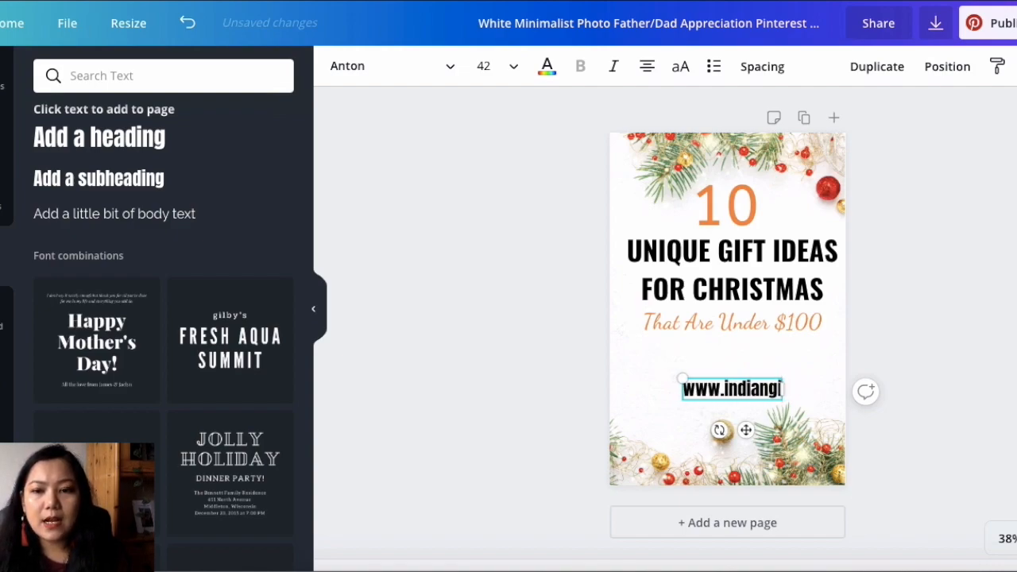
{"action": "type", "text": "rling.com"}
Replace the new text box's wording with "IndianGirling".
{"action": "key", "text": "ctrl+a"}
{"action": "key", "text": "BackSpace"}
{"action": "type", "text": "indianGirling"}
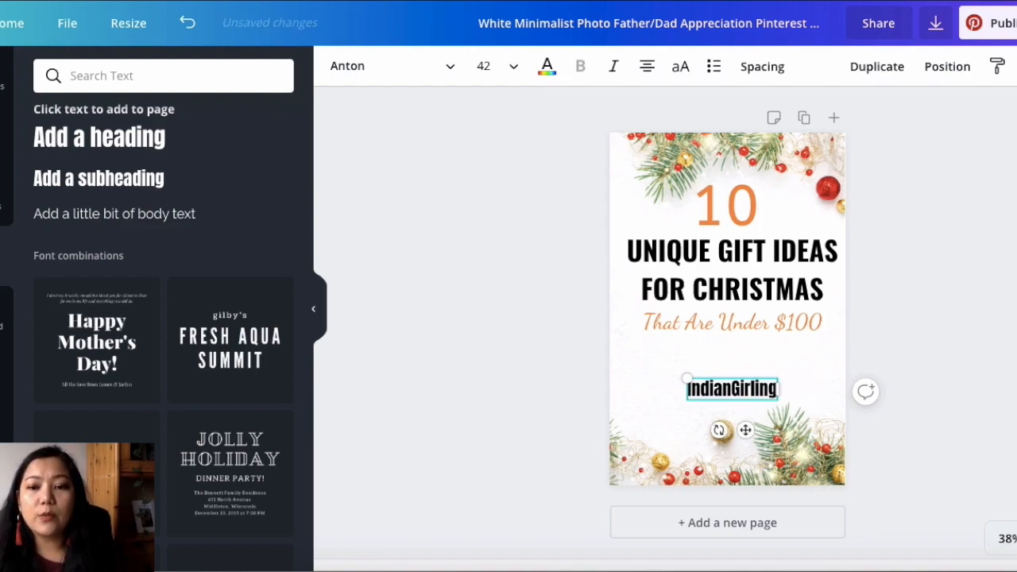
Set the "IndianGirling" text's font to Playlist Script and enlarge it to about size 48, slightly lower on the page.
{"action": "left_click", "coordinate": [434, 73]}
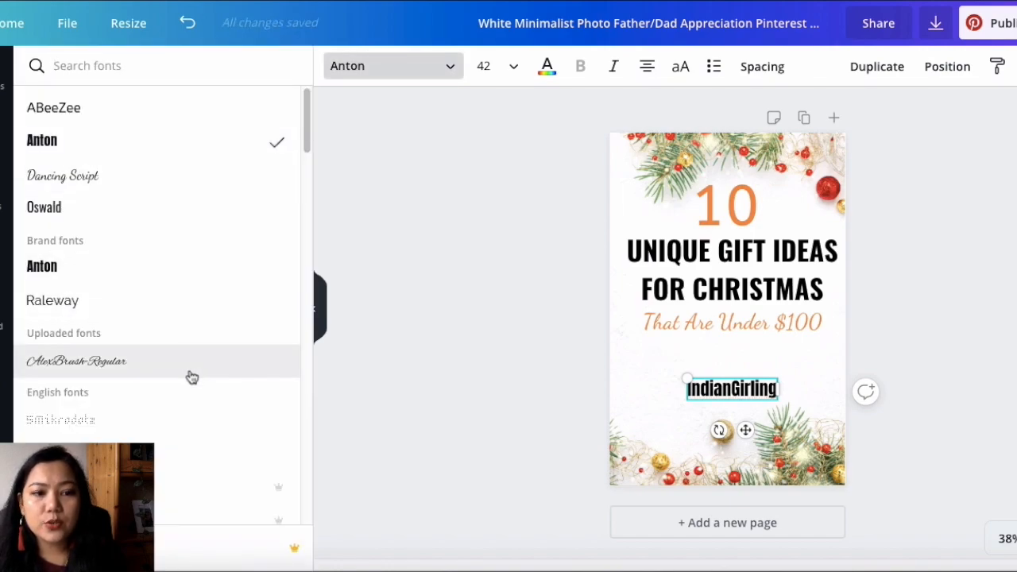
{"action": "scroll", "coordinate": [199, 389], "scroll_direction": "down", "scroll_amount": 4}
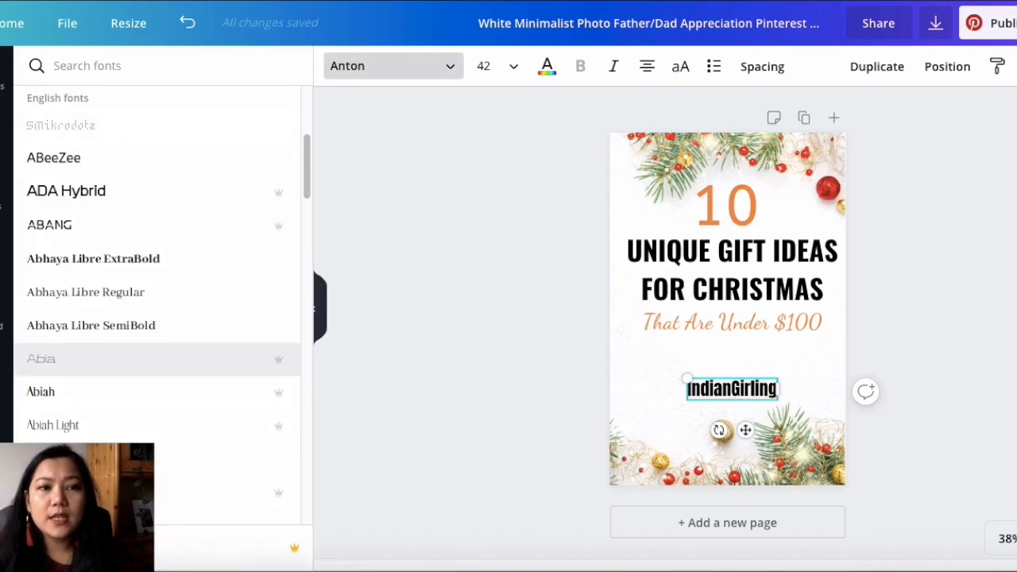
{"action": "type", "text": "playlist"}
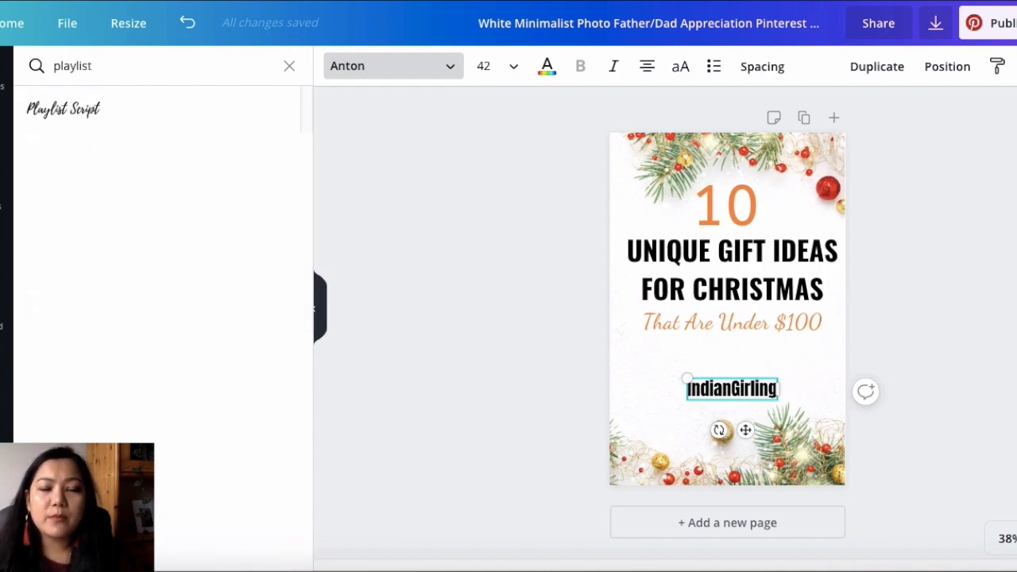
{"action": "left_click", "coordinate": [179, 104]}
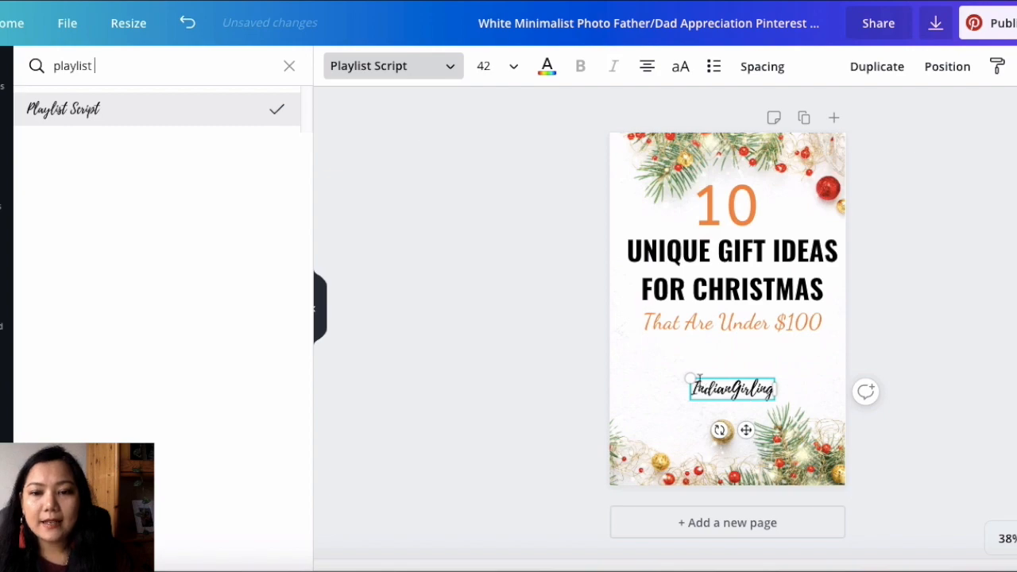
{"action": "left_click_drag", "start_coordinate": [684, 377], "coordinate": [735, 390]}
{"action": "left_click", "coordinate": [483, 374]}
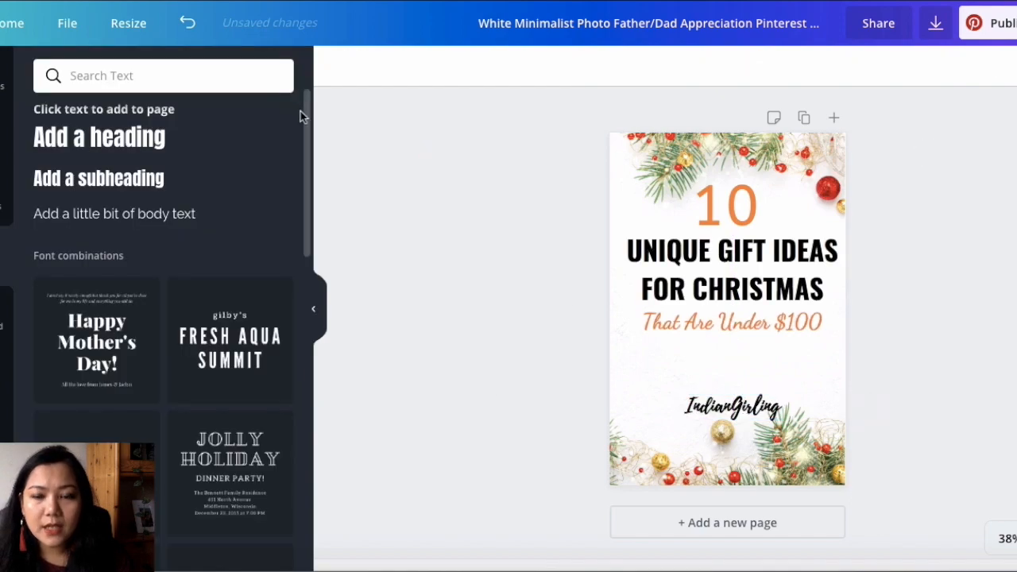
Try orange on the "IndianGirling" text and colour it black again.
{"action": "left_click", "coordinate": [724, 406]}
{"action": "left_click", "coordinate": [547, 67]}
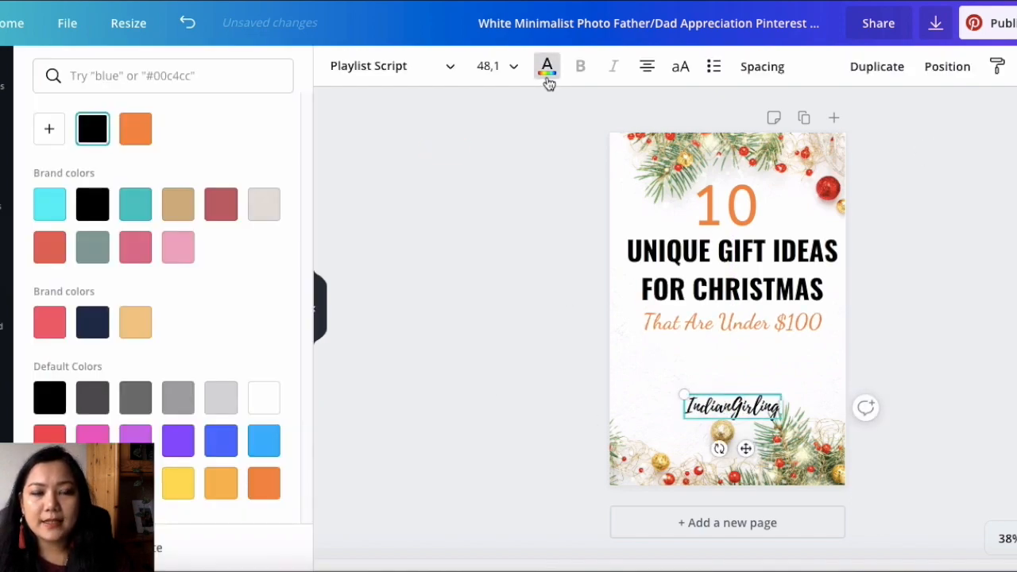
{"action": "left_click", "coordinate": [135, 130]}
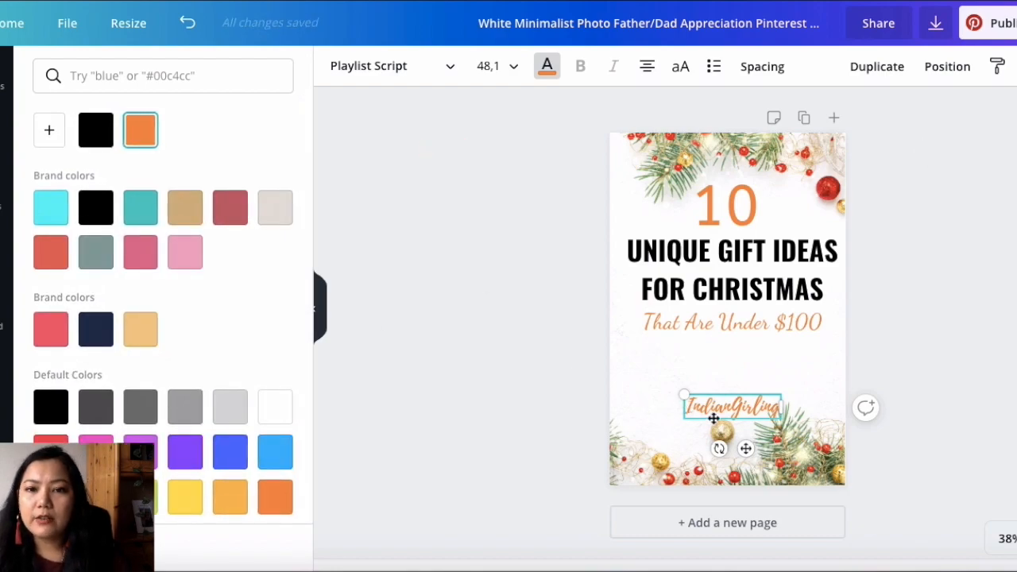
{"action": "left_click", "coordinate": [93, 143]}
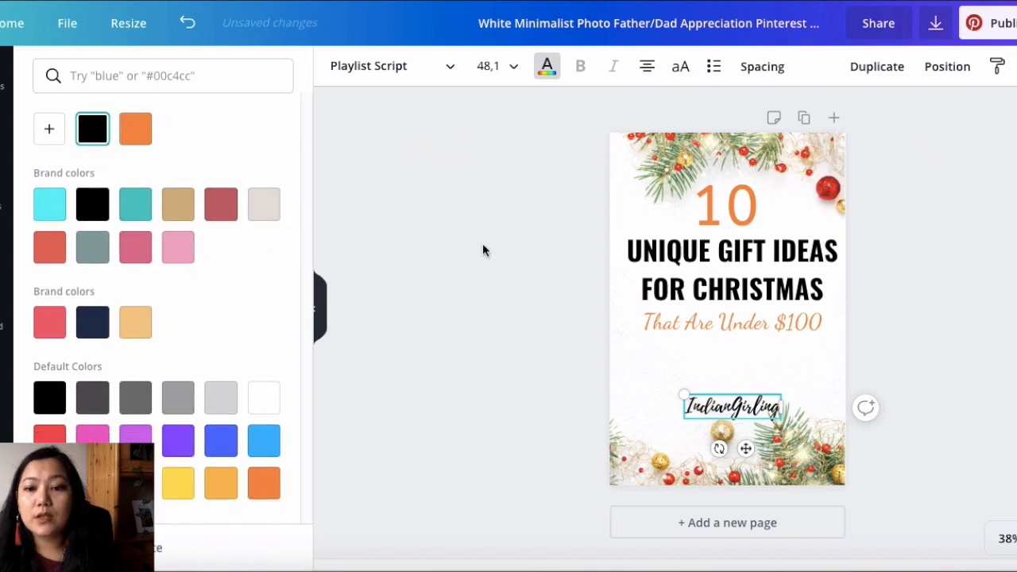
Try the "IndianGirling" text at the page's lower edge and beneath the subheading, and place it just above the gold bauble.
{"action": "left_click_drag", "start_coordinate": [750, 417], "coordinate": [753, 458]}
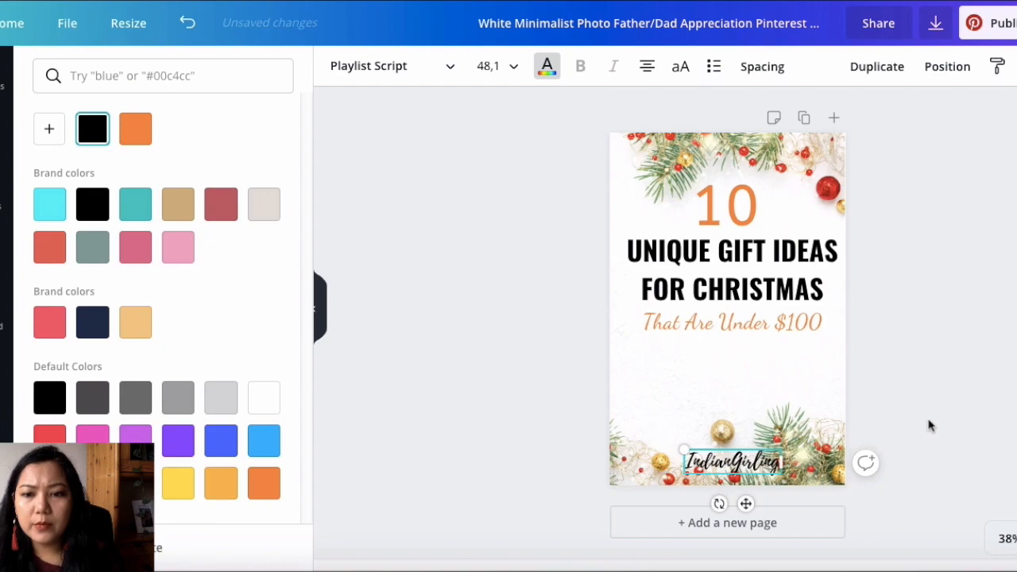
{"action": "left_click", "coordinate": [928, 424]}
{"action": "left_click", "coordinate": [748, 461]}
{"action": "left_click_drag", "start_coordinate": [747, 417], "coordinate": [736, 355]}
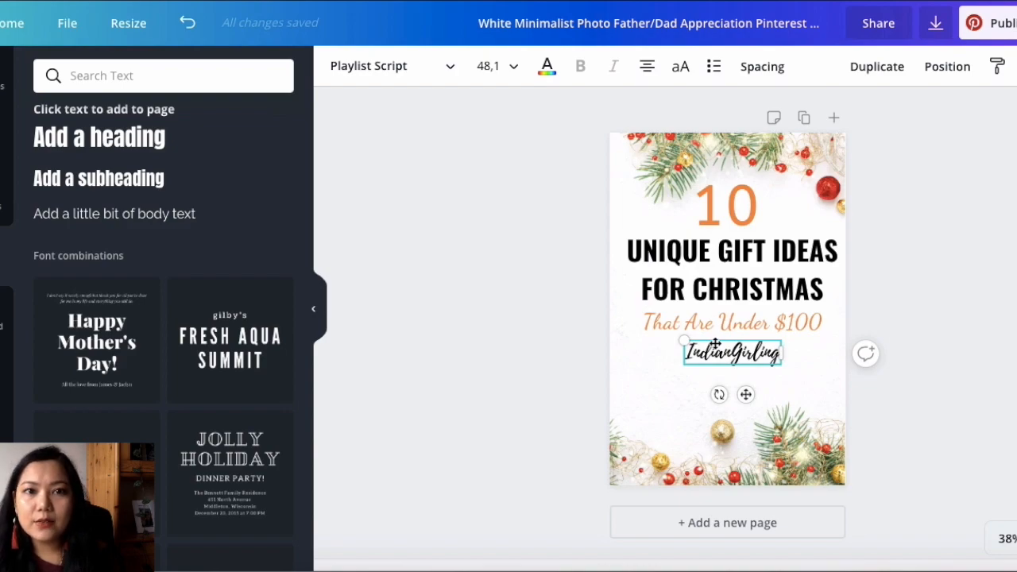
{"action": "left_click_drag", "start_coordinate": [713, 370], "coordinate": [709, 399]}
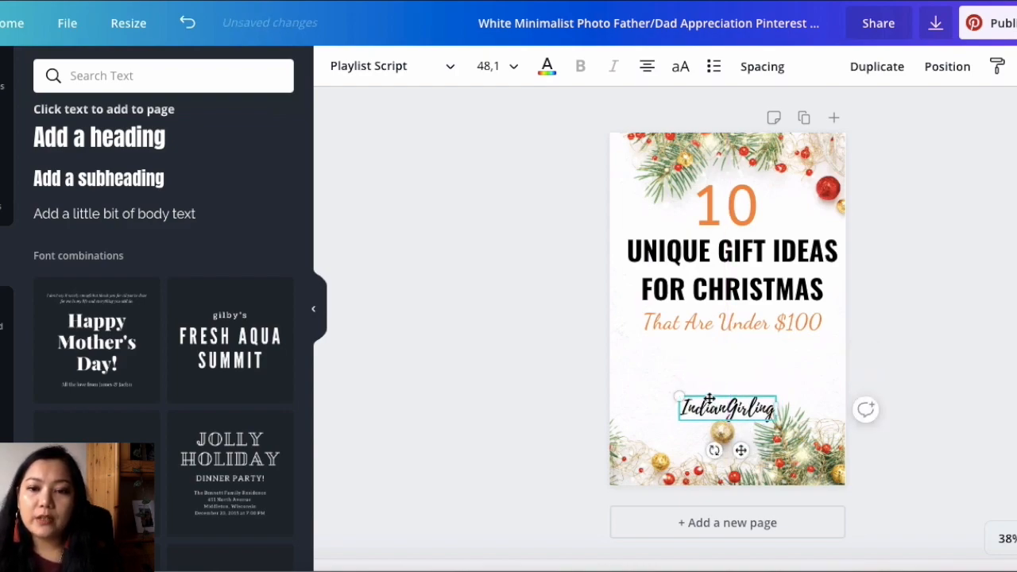
{"action": "left_click", "coordinate": [407, 366]}
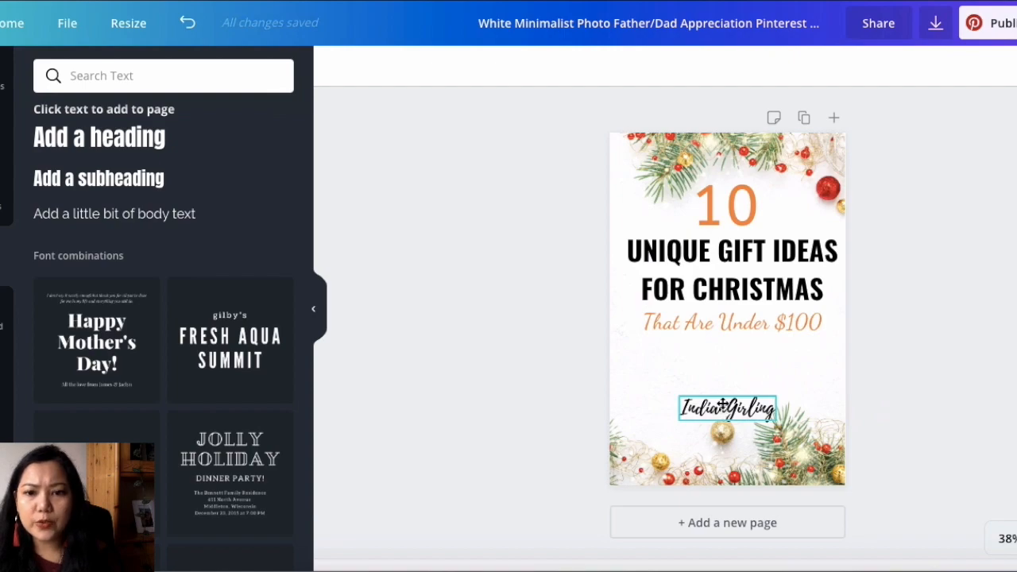
Open the font choices and the font size choices for the "IndianGirling" text.
{"action": "left_click", "coordinate": [723, 407]}
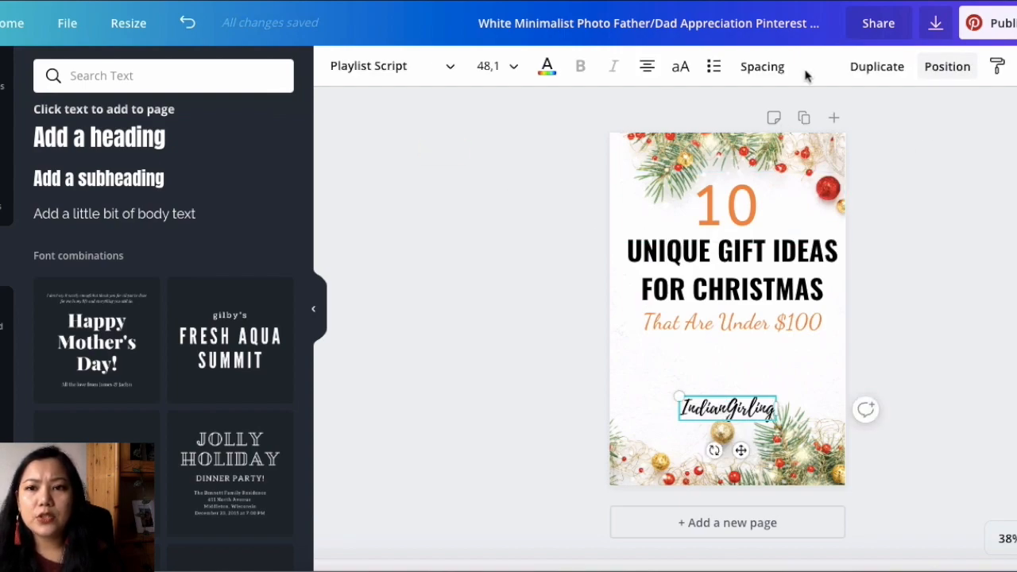
{"action": "left_click", "coordinate": [447, 69]}
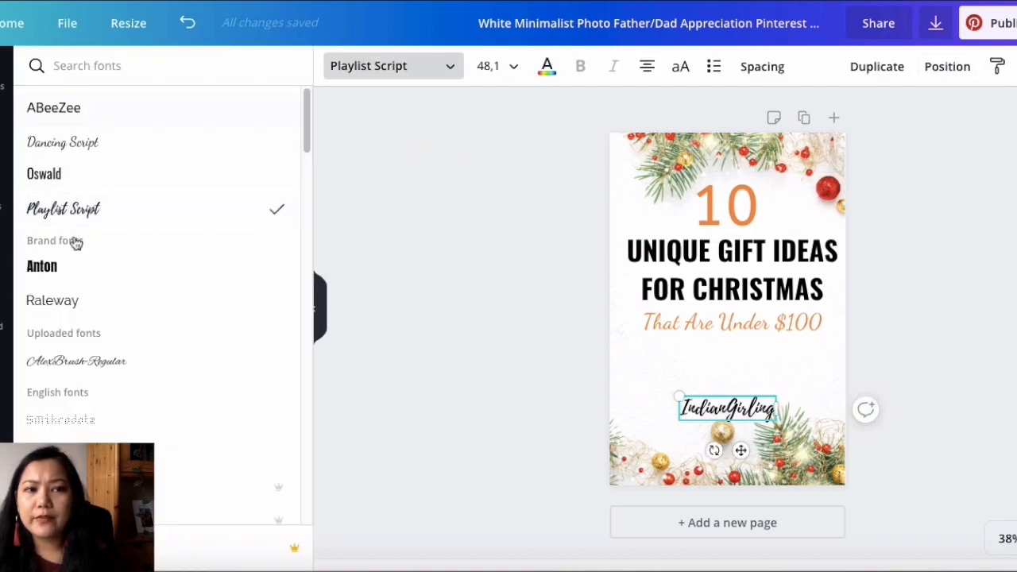
{"action": "left_click", "coordinate": [499, 70]}
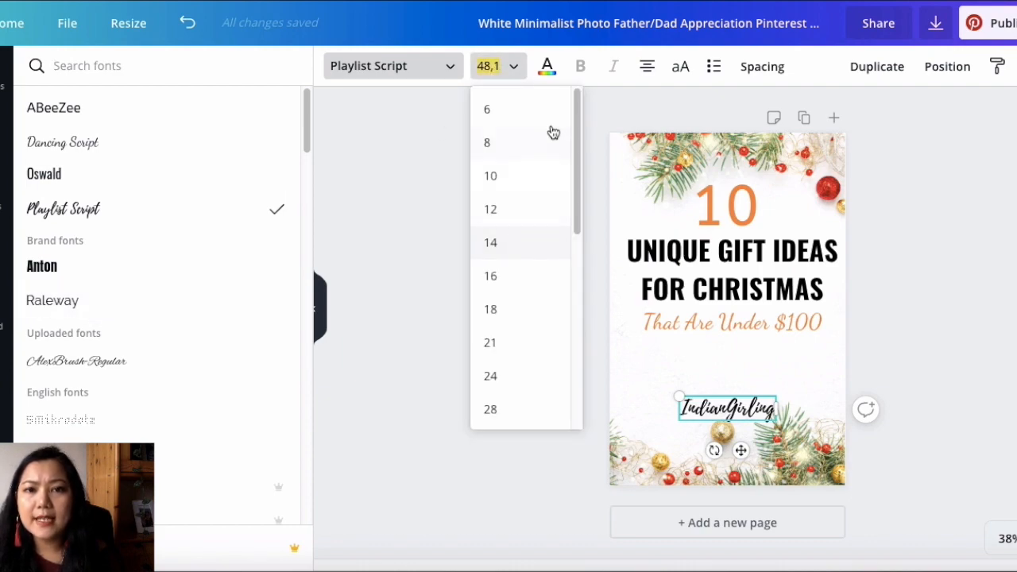
Set the IndianGirling text to left alignment.
{"action": "left_click", "coordinate": [645, 67]}
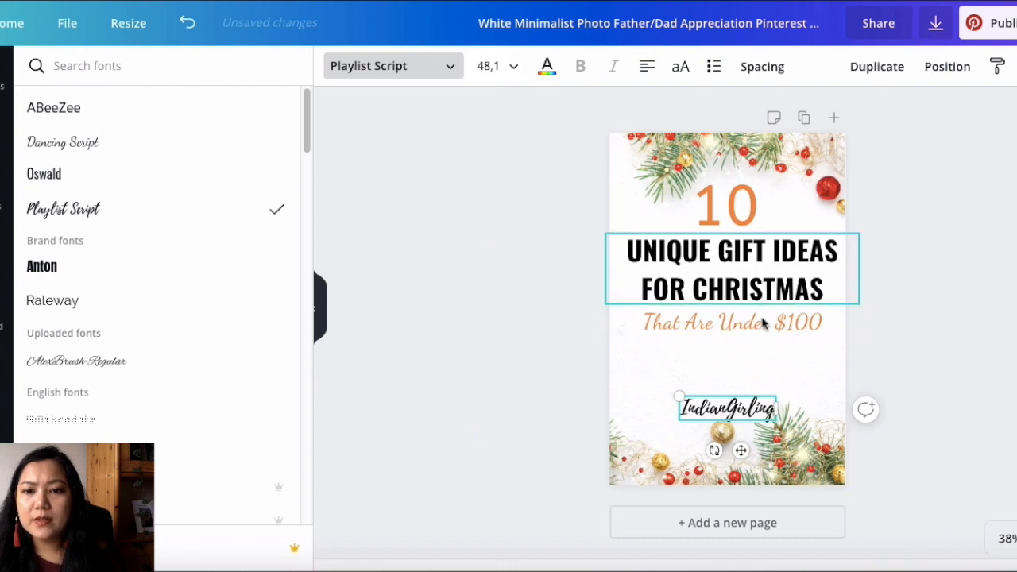
Try left and right alignment on the "That Are Under $100" line, and return it to centre alignment.
{"action": "left_click", "coordinate": [728, 320]}
{"action": "left_click", "coordinate": [645, 67]}
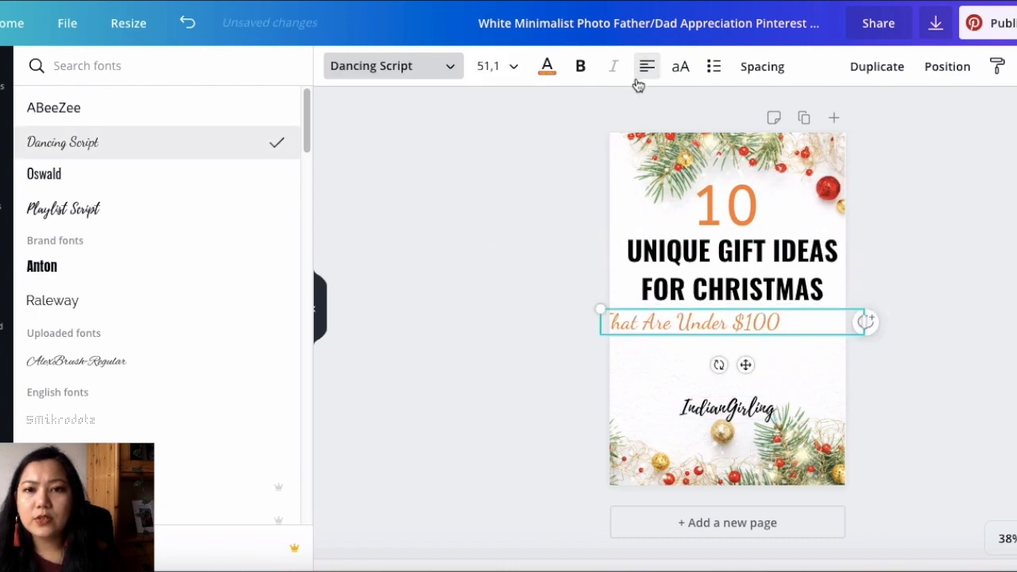
{"action": "left_click", "coordinate": [645, 70]}
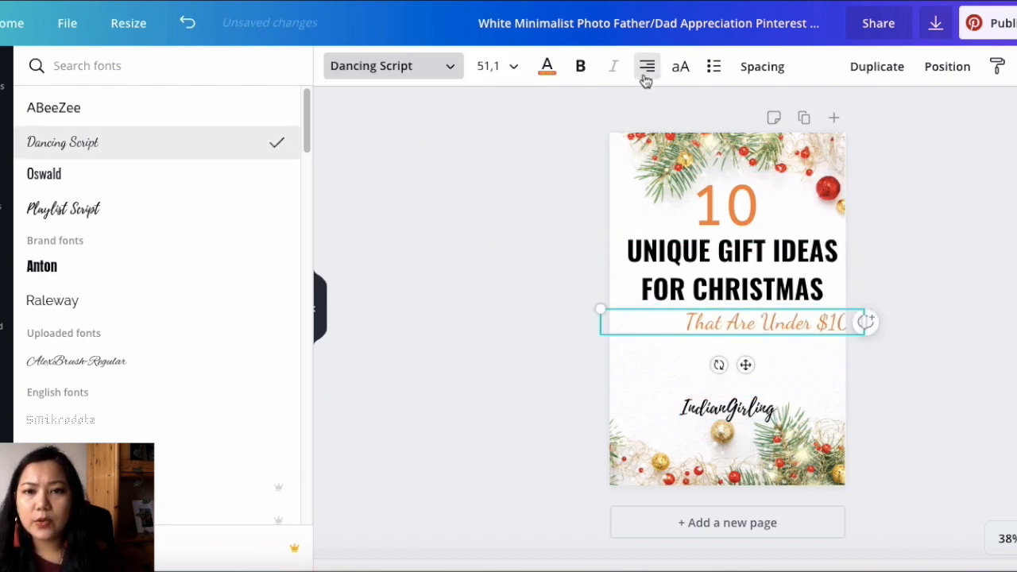
{"action": "left_click", "coordinate": [645, 76]}
Try uppercase on the "That Are Under $100" line, and switch it back to normal case.
{"action": "left_click", "coordinate": [679, 77]}
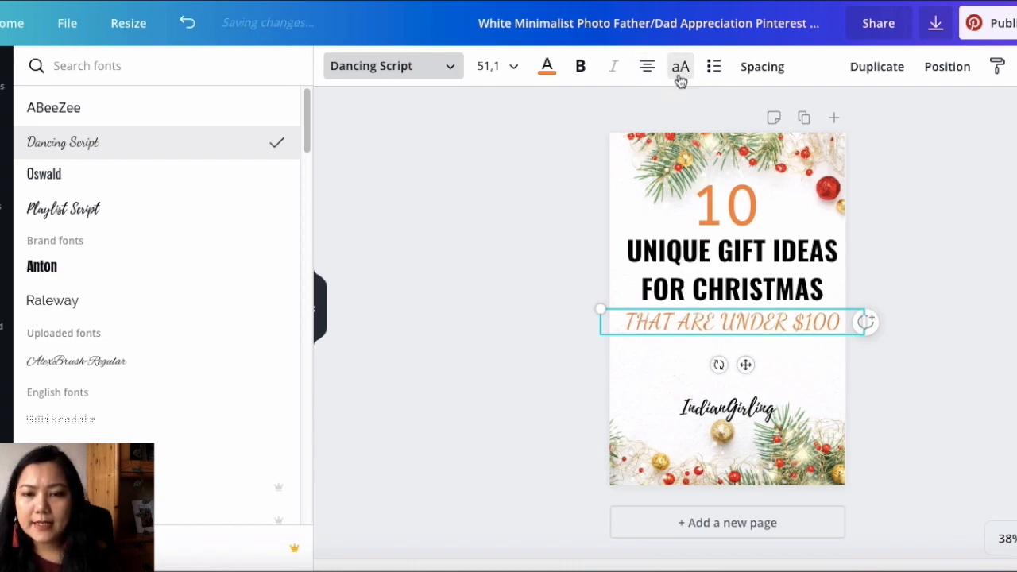
{"action": "left_click", "coordinate": [680, 77]}
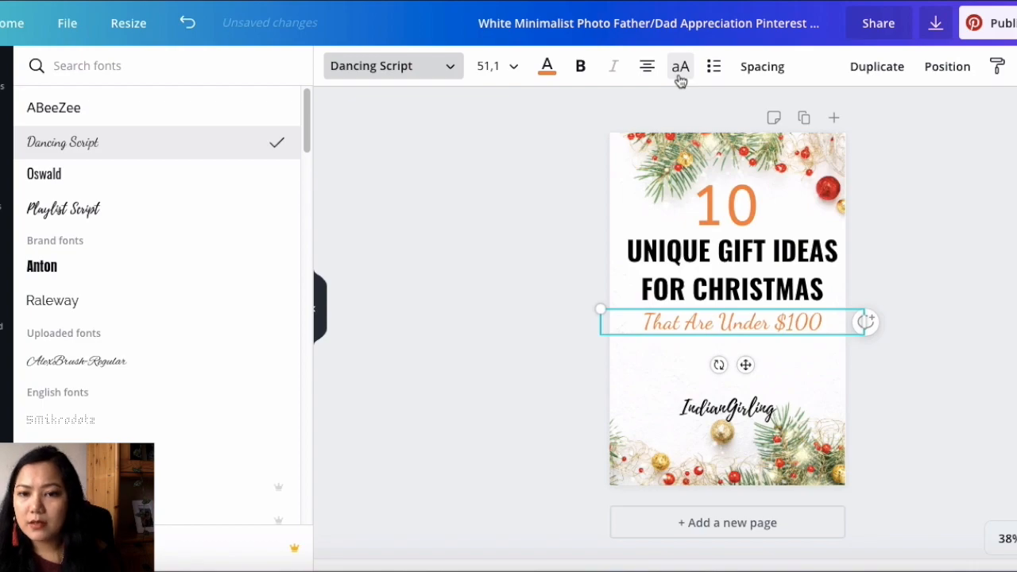
{"action": "left_click", "coordinate": [680, 77]}
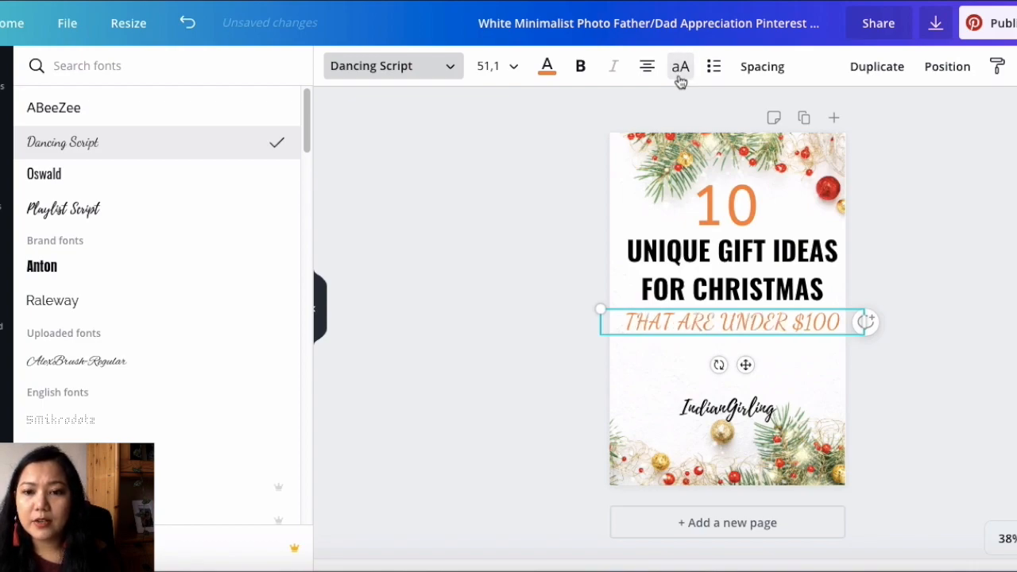
{"action": "left_click", "coordinate": [680, 77]}
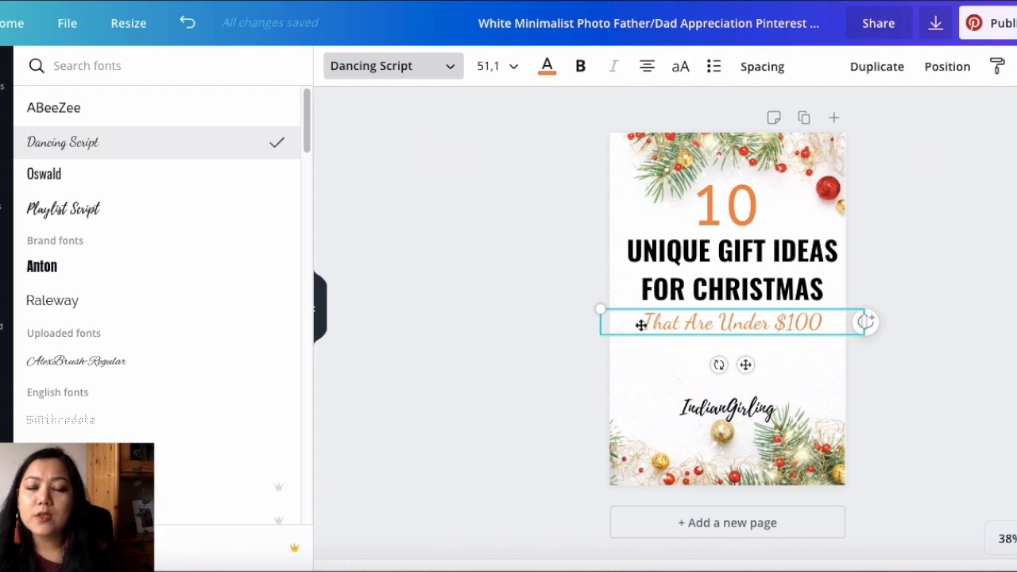
Move the IndianGirling text down over the Christmas decorations near the page's lower edge.
{"action": "left_click", "coordinate": [565, 357]}
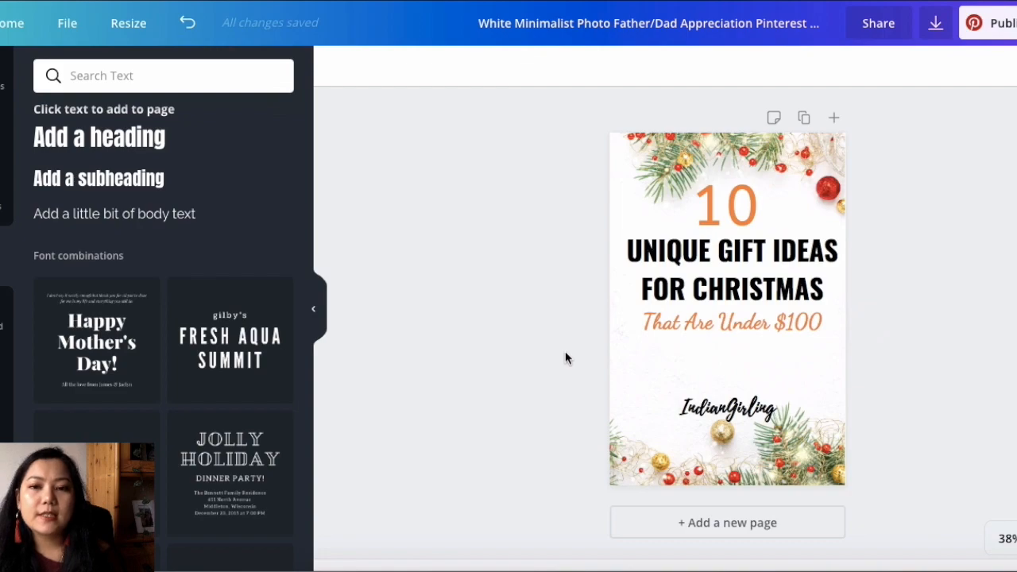
{"action": "left_click", "coordinate": [722, 406]}
{"action": "left_click_drag", "start_coordinate": [722, 406], "coordinate": [722, 486]}
Try duplicating the "Unique Gift Ideas for Christmas" heading and moving the copy below the original, and undo the changes.
{"action": "left_click", "coordinate": [756, 258]}
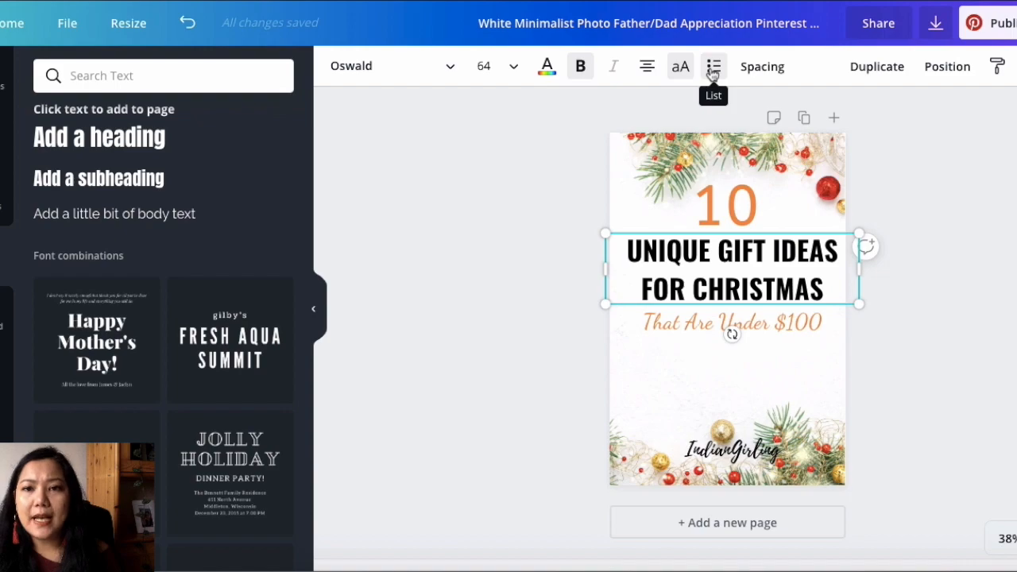
{"action": "left_click", "coordinate": [892, 75]}
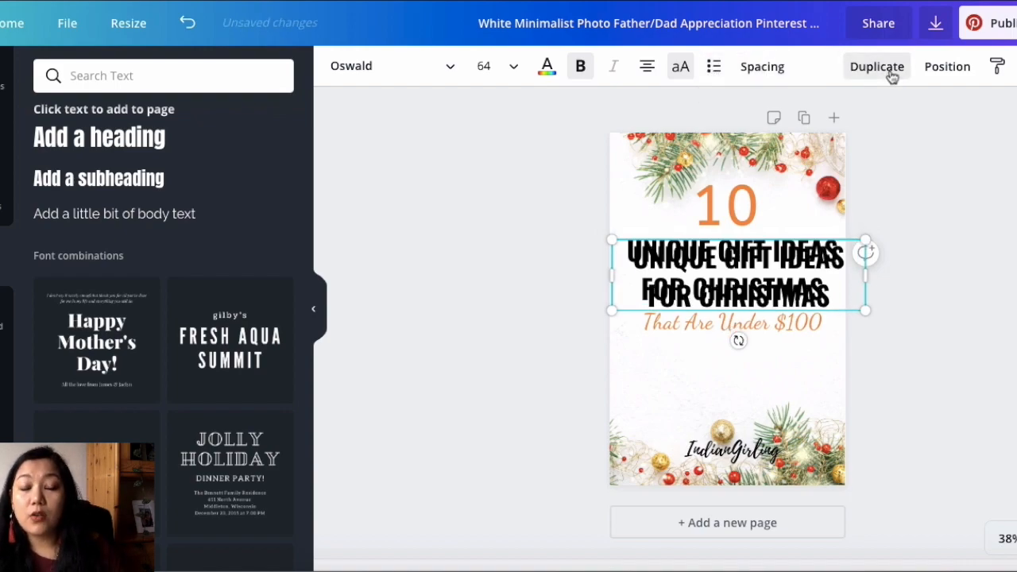
{"action": "key", "text": "ctrl+z"}
{"action": "left_click", "coordinate": [810, 171]}
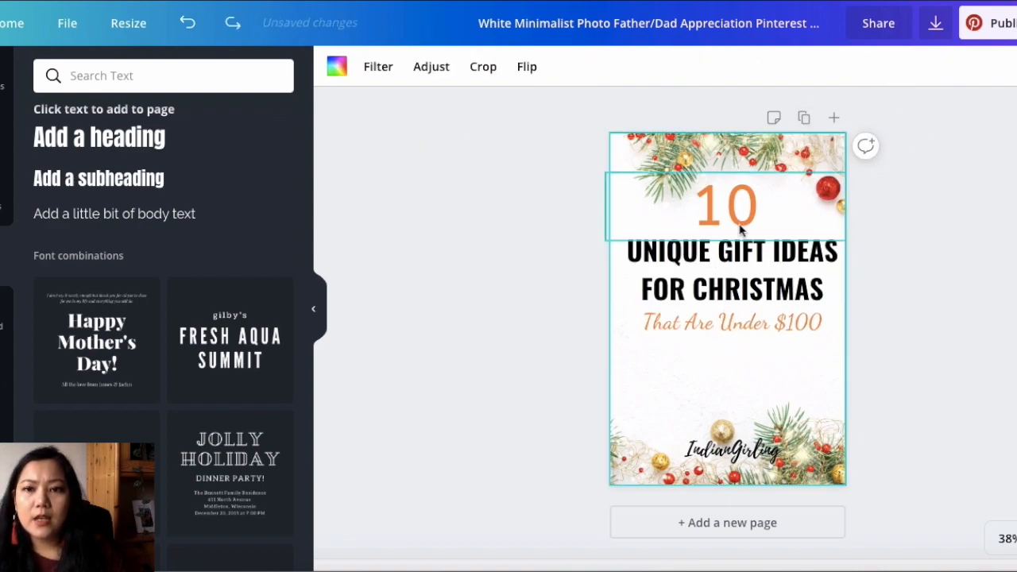
{"action": "left_click", "coordinate": [741, 268]}
{"action": "left_click", "coordinate": [871, 70]}
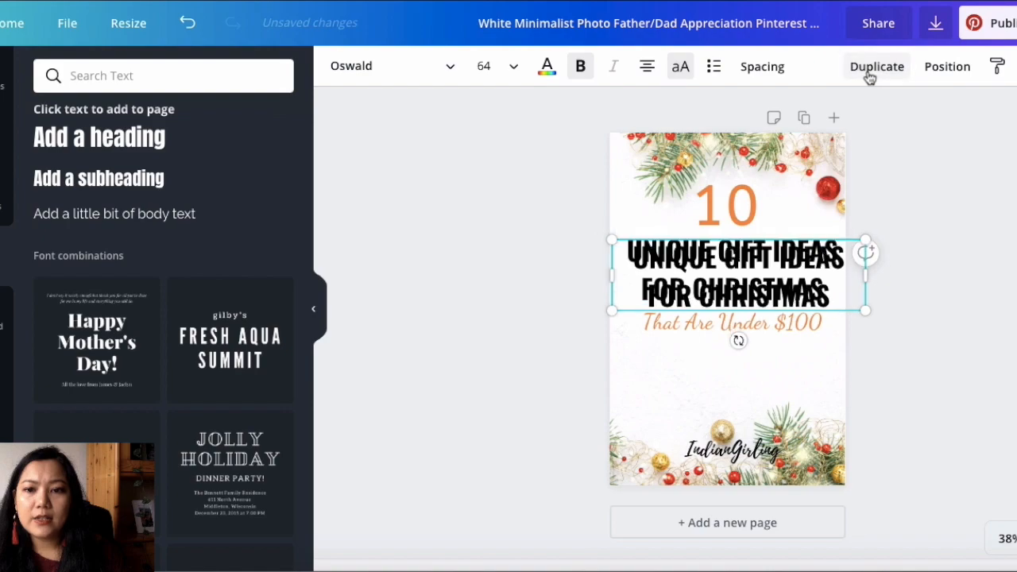
{"action": "left_click_drag", "start_coordinate": [726, 288], "coordinate": [732, 376]}
{"action": "key", "text": "ctrl+z"}
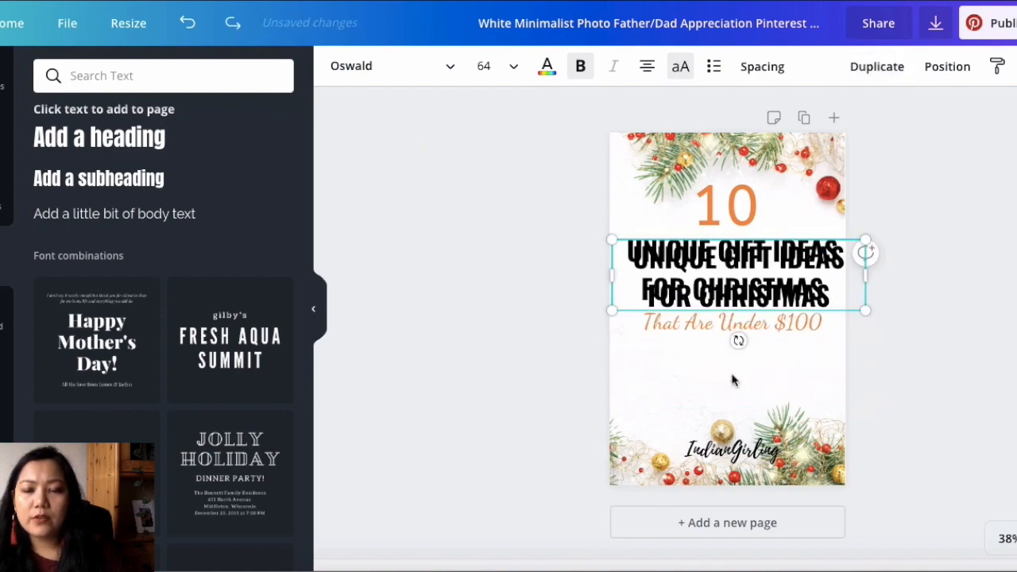
{"action": "key", "text": "ctrl+z"}
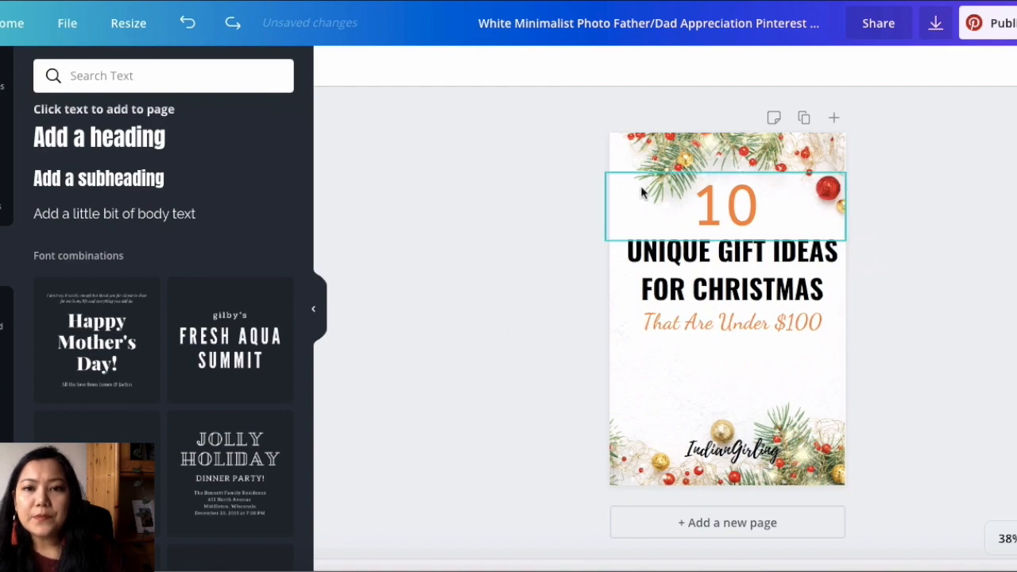
Copy the whole page as page 2, and delete the copied page.
{"action": "left_click", "coordinate": [648, 160]}
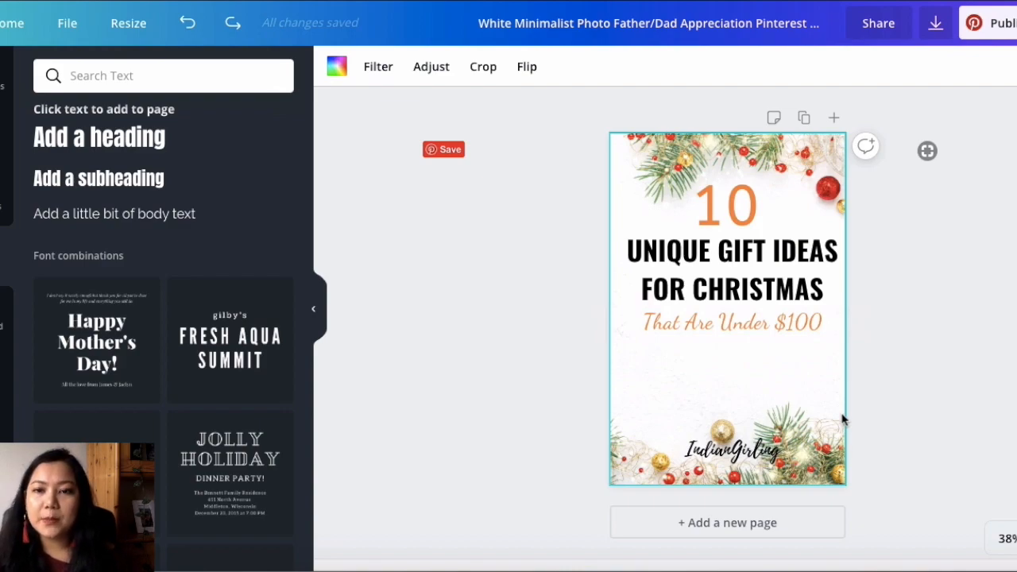
{"action": "left_click", "coordinate": [804, 119]}
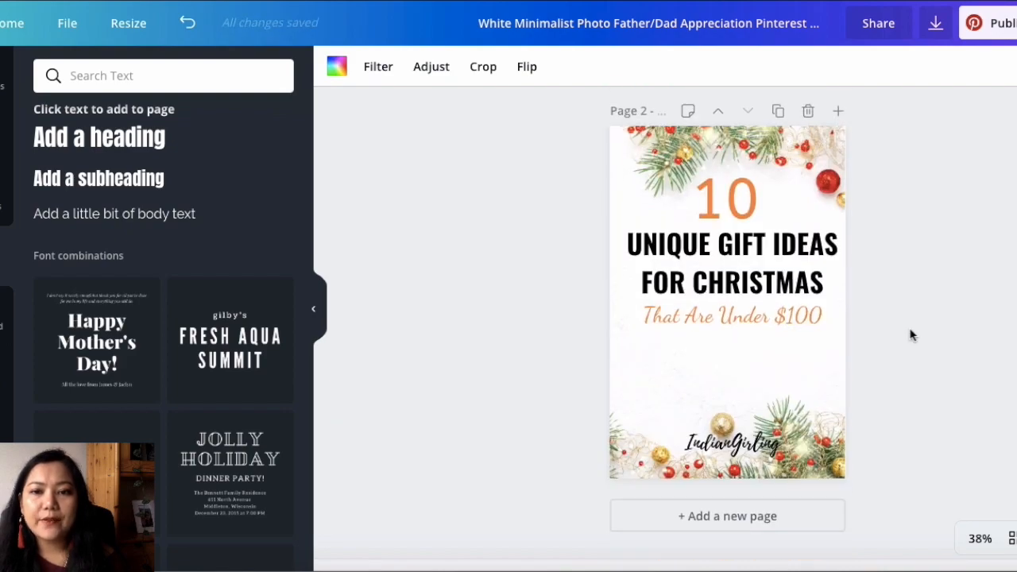
{"action": "scroll", "coordinate": [834, 357], "scroll_direction": "up", "scroll_amount": 3}
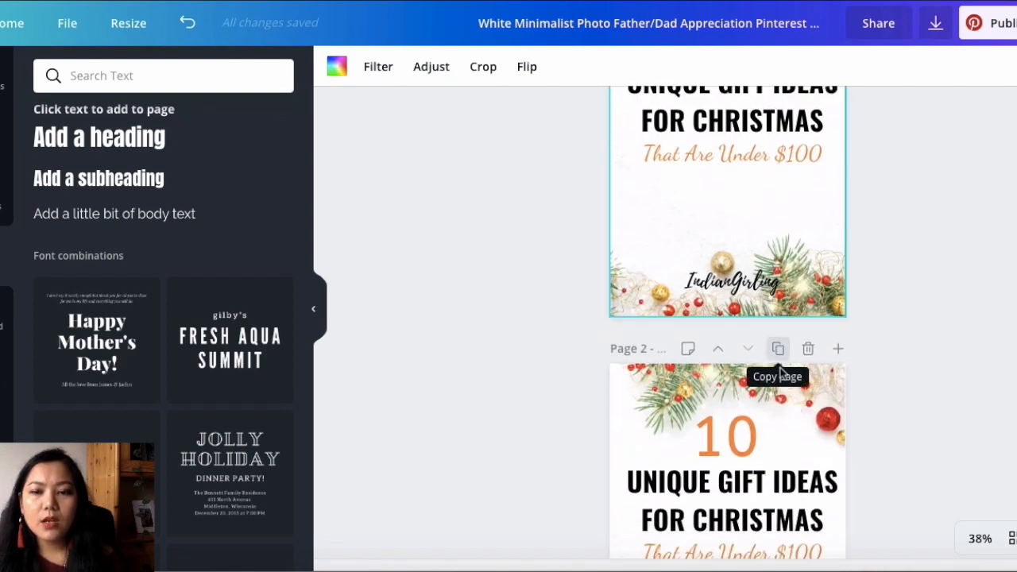
{"action": "left_click", "coordinate": [808, 349]}
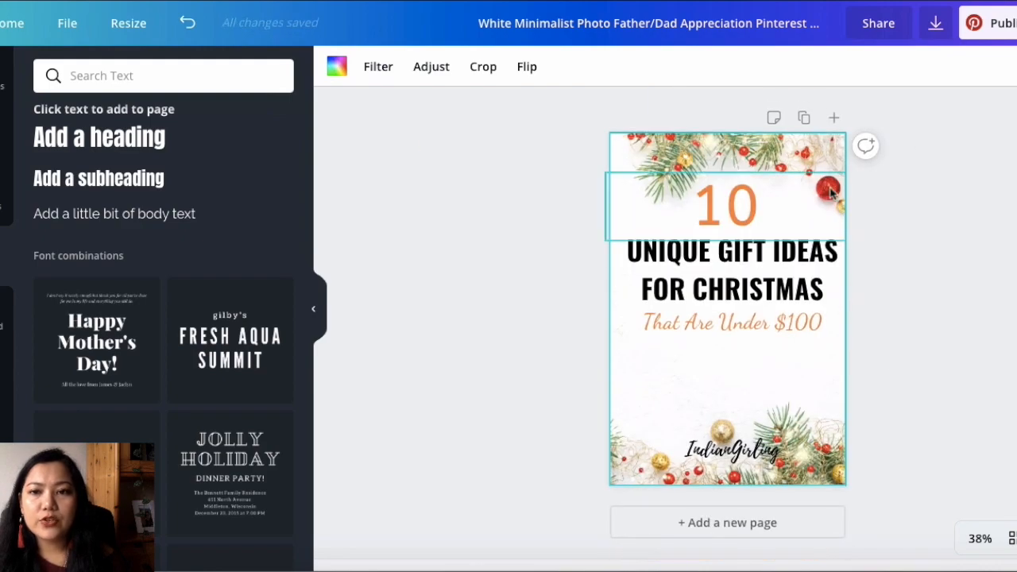
Examine the layer order and page alignment options for the "That Are Under $100" line.
{"action": "left_click", "coordinate": [800, 320]}
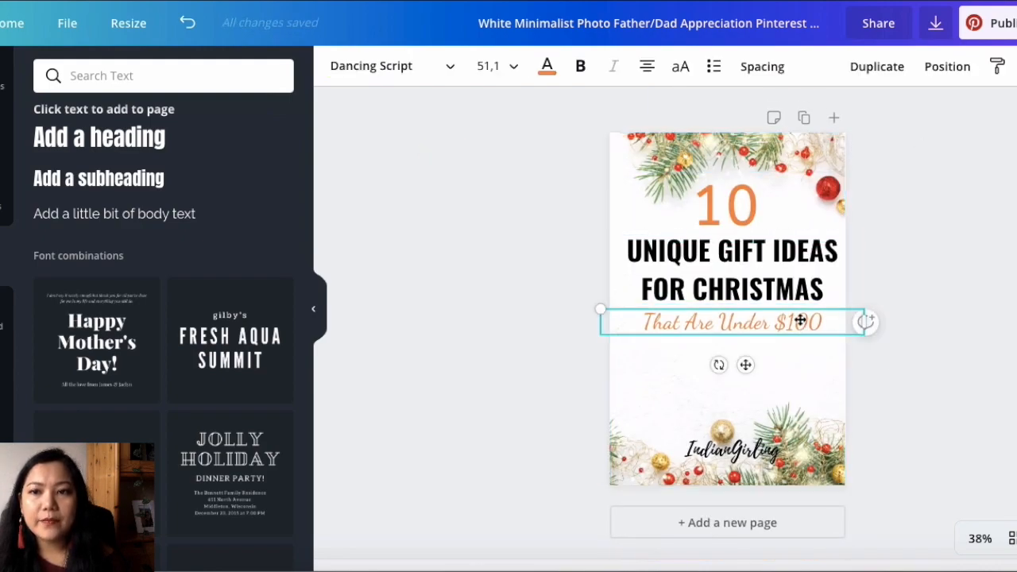
{"action": "left_click", "coordinate": [942, 69]}
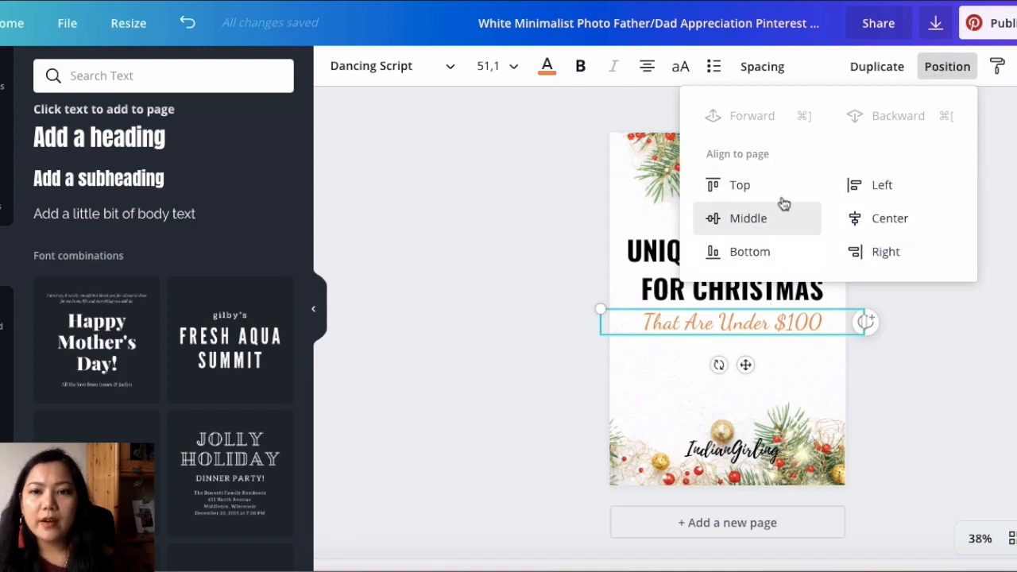
{"action": "left_click", "coordinate": [934, 337]}
{"action": "left_click", "coordinate": [735, 317]}
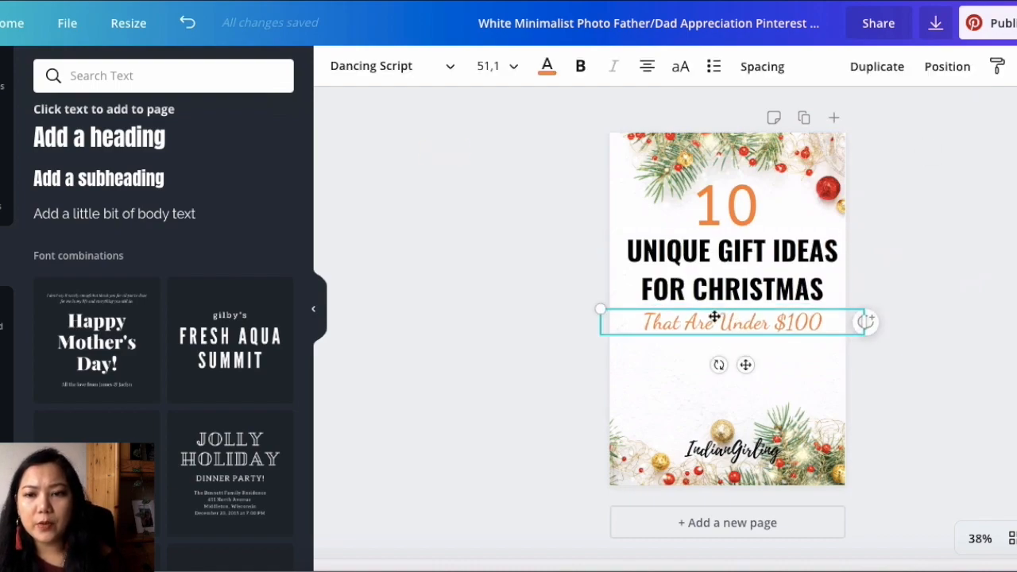
{"action": "left_click_drag", "start_coordinate": [716, 322], "coordinate": [717, 323]}
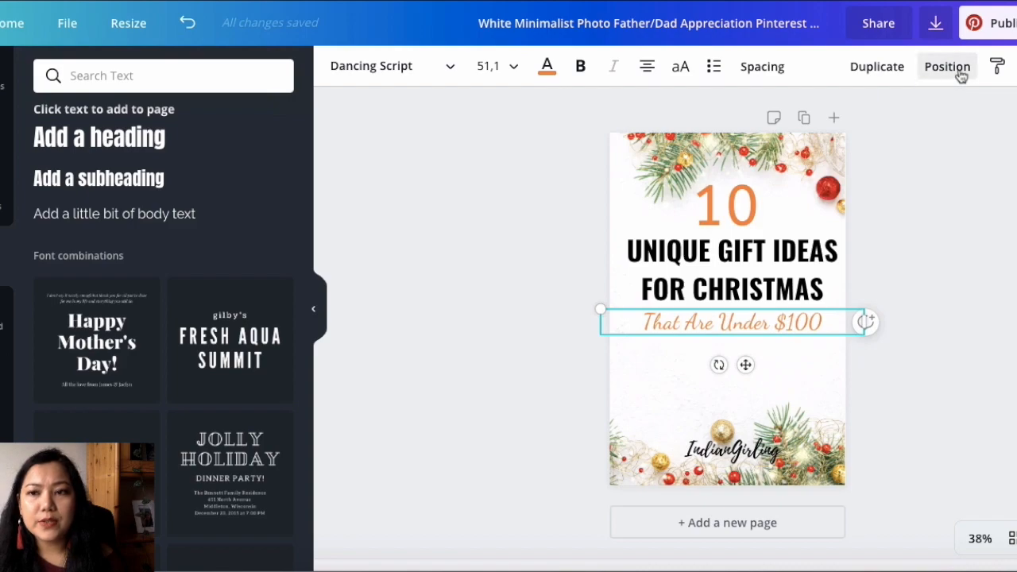
Try copying the style of the "That Are Under $100" line, and open its transparency setting.
{"action": "left_click", "coordinate": [1004, 74]}
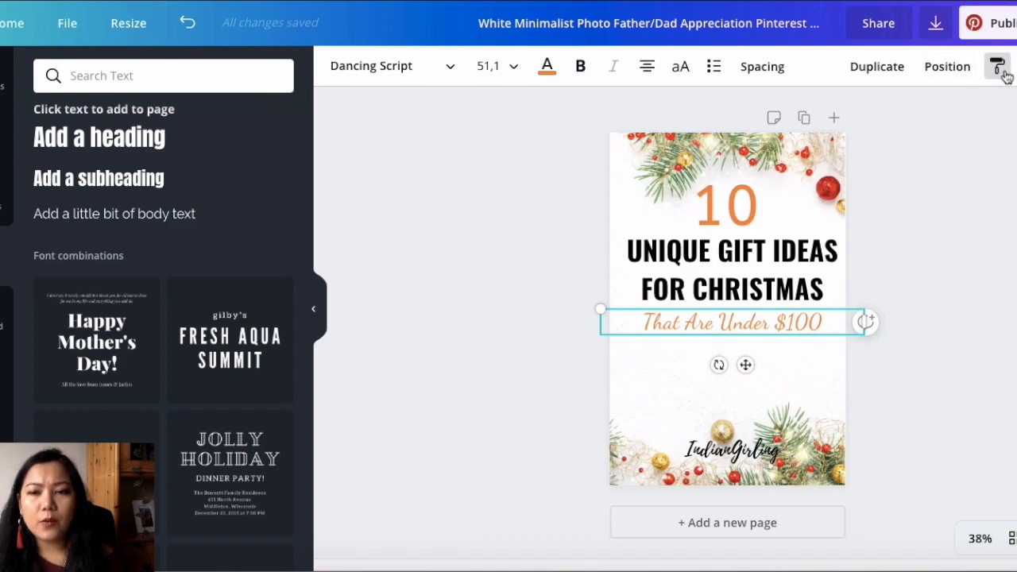
{"action": "left_click", "coordinate": [999, 75]}
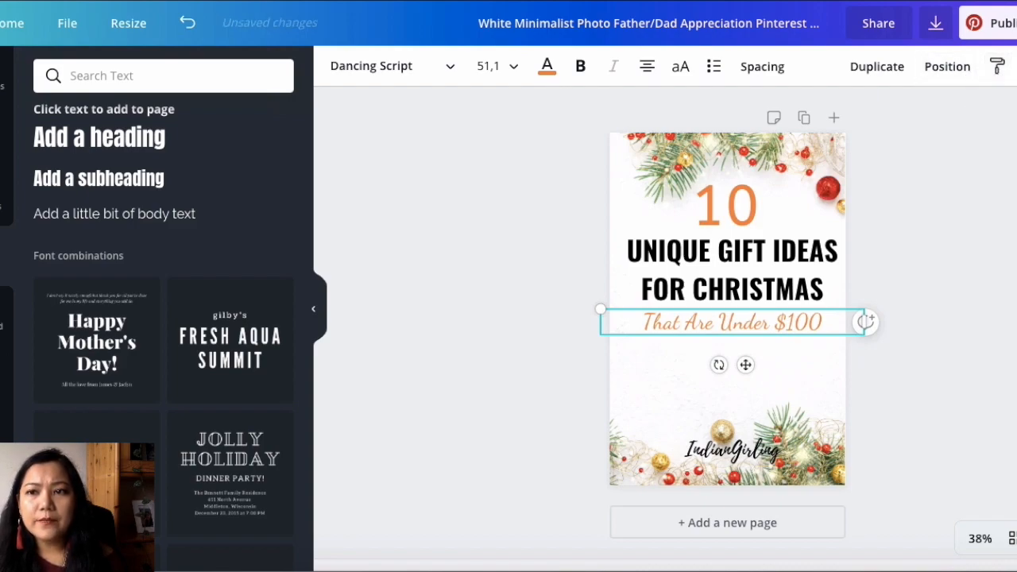
{"action": "left_click", "coordinate": [1016, 67]}
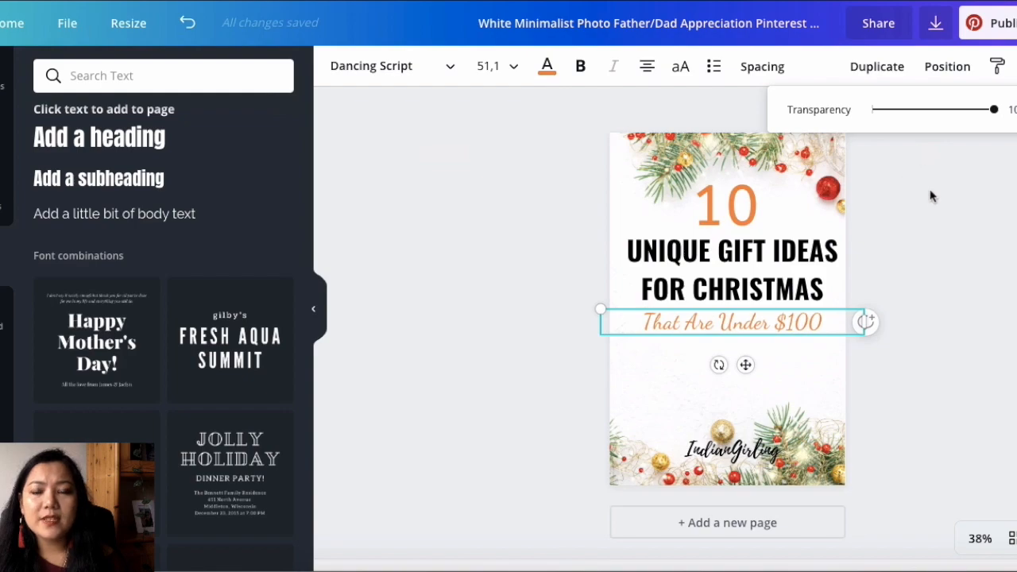
Try several transparency levels on the Christmas background photo, and leave it slightly faded.
{"action": "left_click", "coordinate": [753, 164]}
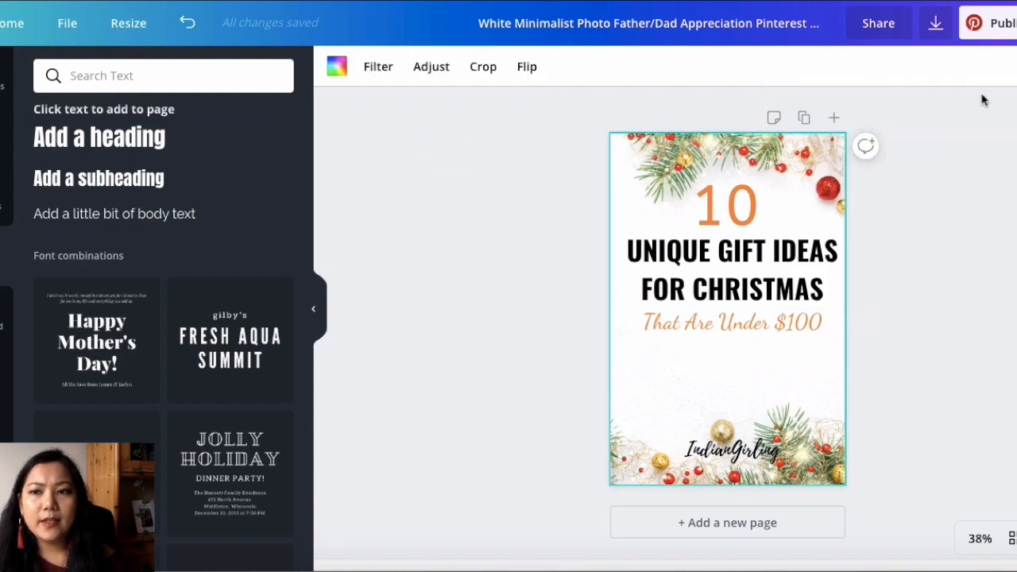
{"action": "left_click", "coordinate": [1015, 67]}
{"action": "left_click_drag", "start_coordinate": [1009, 109], "coordinate": [938, 110]}
{"action": "left_click_drag", "start_coordinate": [935, 151], "coordinate": [854, 155]}
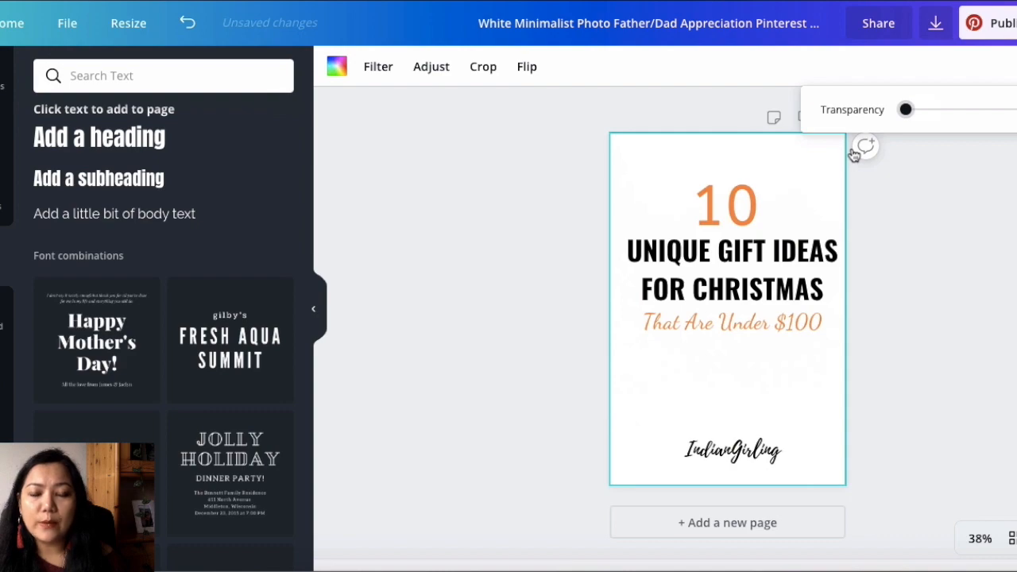
{"action": "left_click_drag", "start_coordinate": [854, 155], "coordinate": [928, 127]}
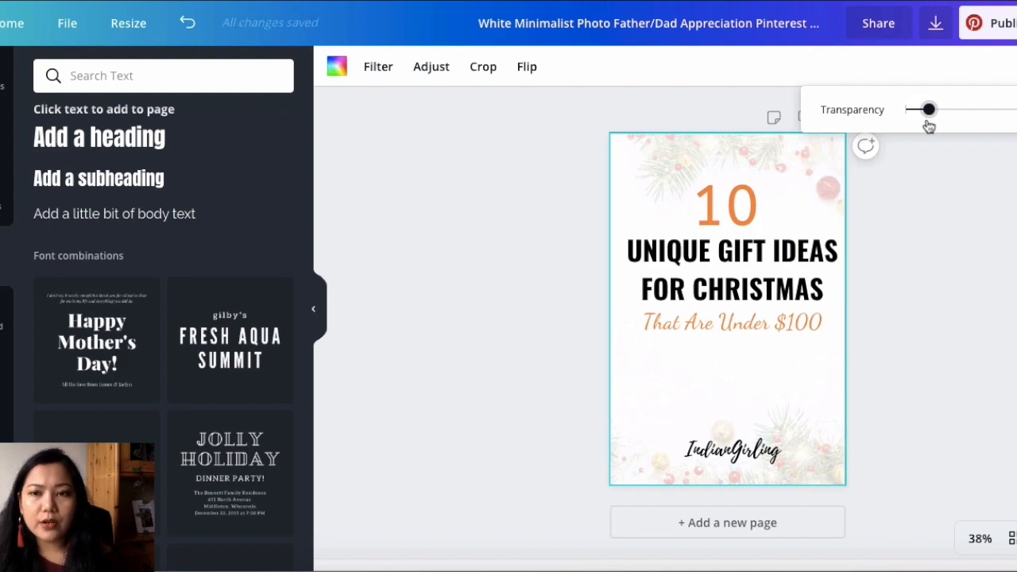
{"action": "left_click_drag", "start_coordinate": [945, 127], "coordinate": [991, 133]}
{"action": "left_click", "coordinate": [944, 205]}
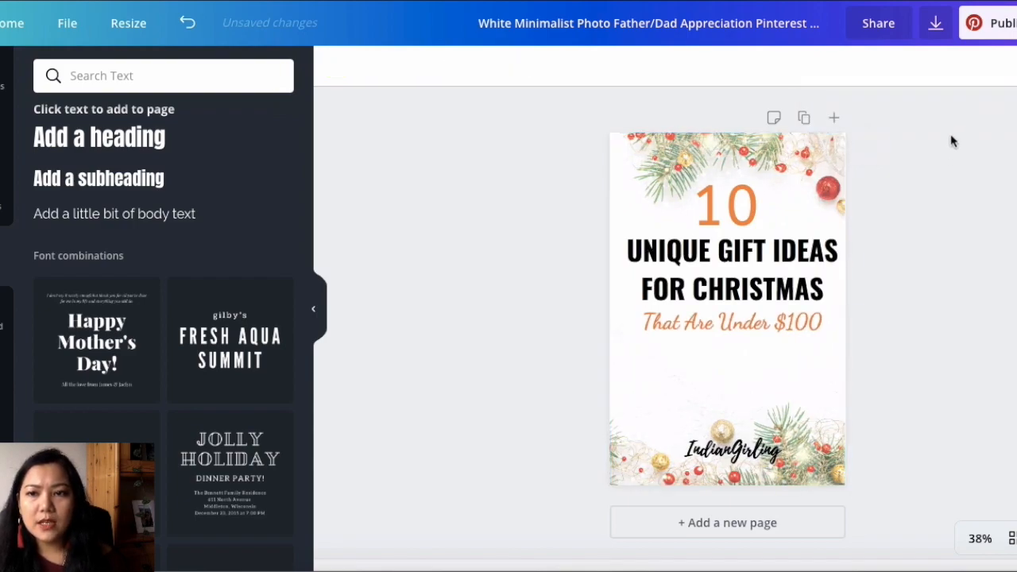
{"action": "left_click", "coordinate": [747, 163]}
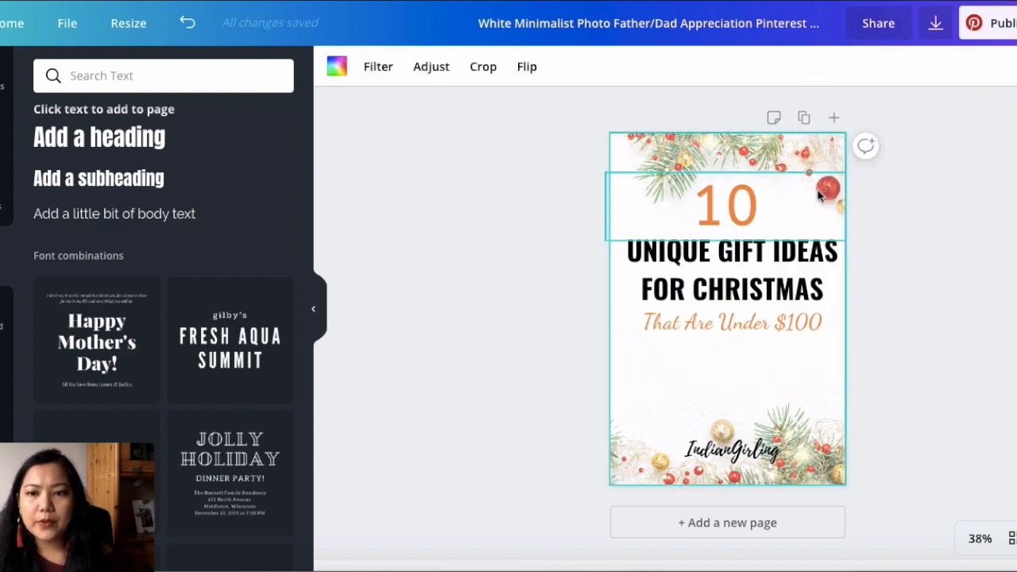
{"action": "left_click", "coordinate": [1015, 67]}
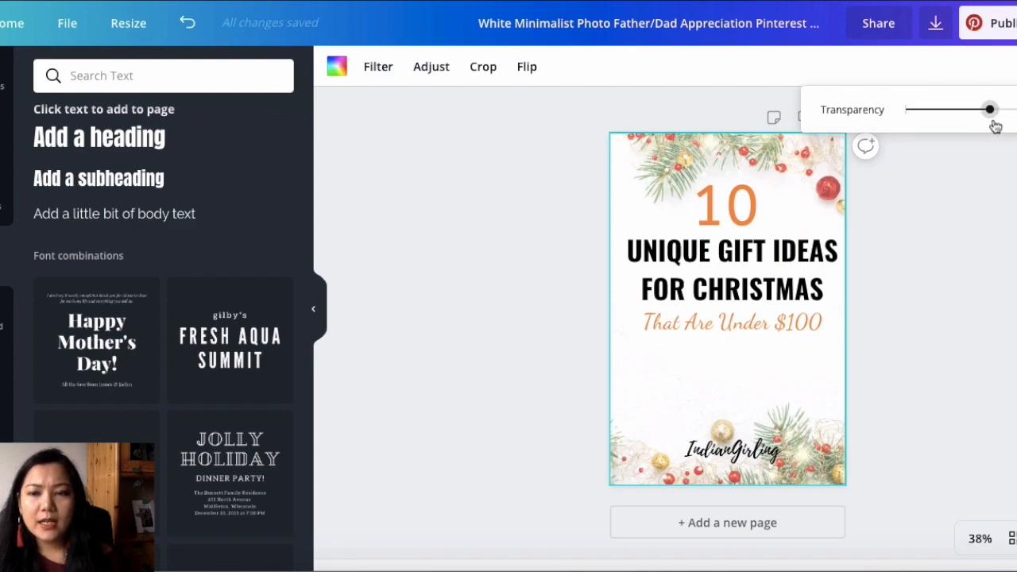
{"action": "mouse_move", "coordinate": [991, 119]}
{"action": "left_mouse_down"}
{"action": "mouse_move", "coordinate": [1014, 120]}
{"action": "mouse_move", "coordinate": [999, 124]}
{"action": "left_mouse_up"}
{"action": "left_click", "coordinate": [936, 259]}
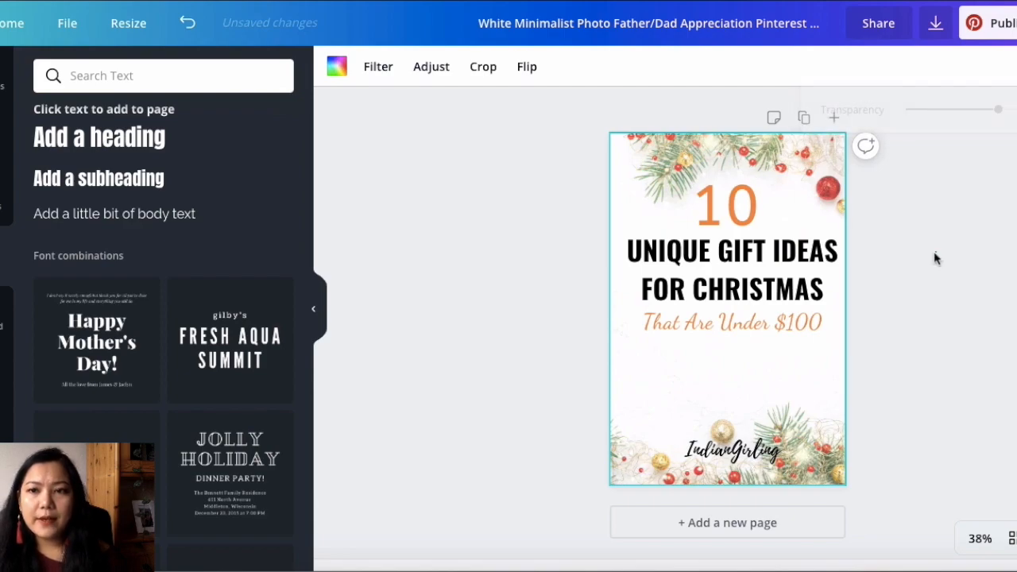
Download the finished pin design as a PNG image.
{"action": "left_click", "coordinate": [936, 25]}
{"action": "left_click", "coordinate": [945, 142]}
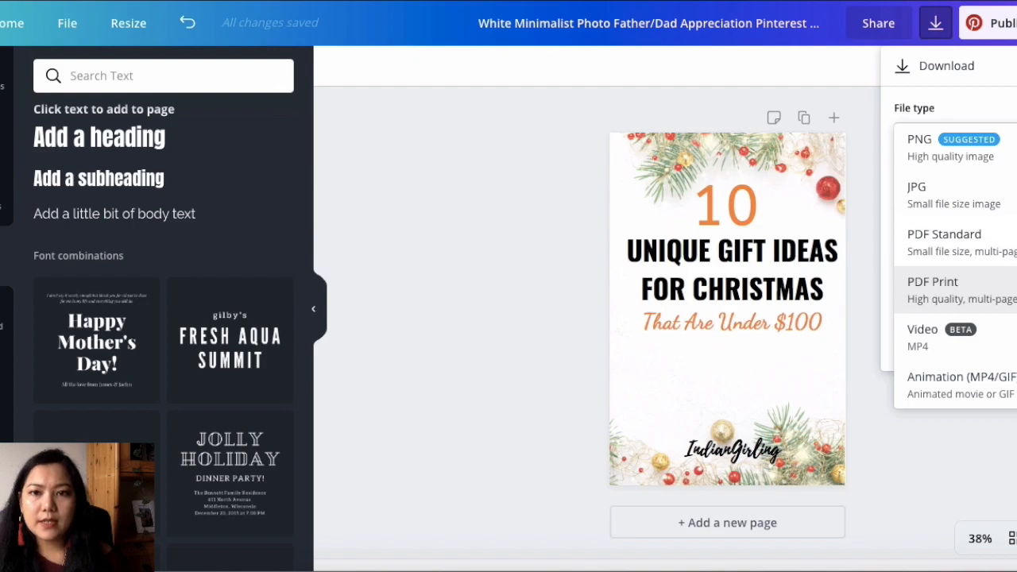
{"action": "left_click", "coordinate": [961, 147]}
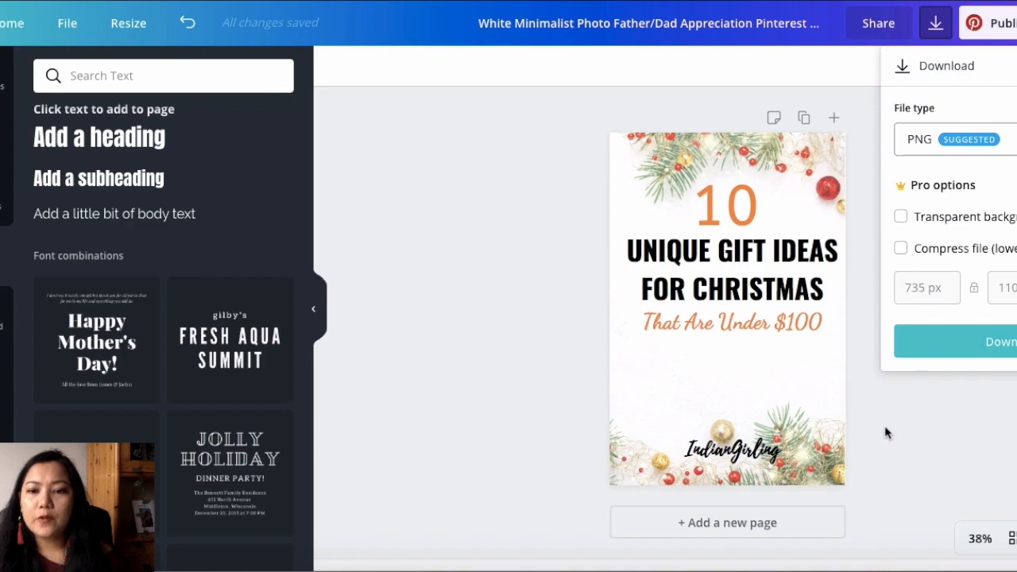
{"action": "left_click", "coordinate": [985, 344]}
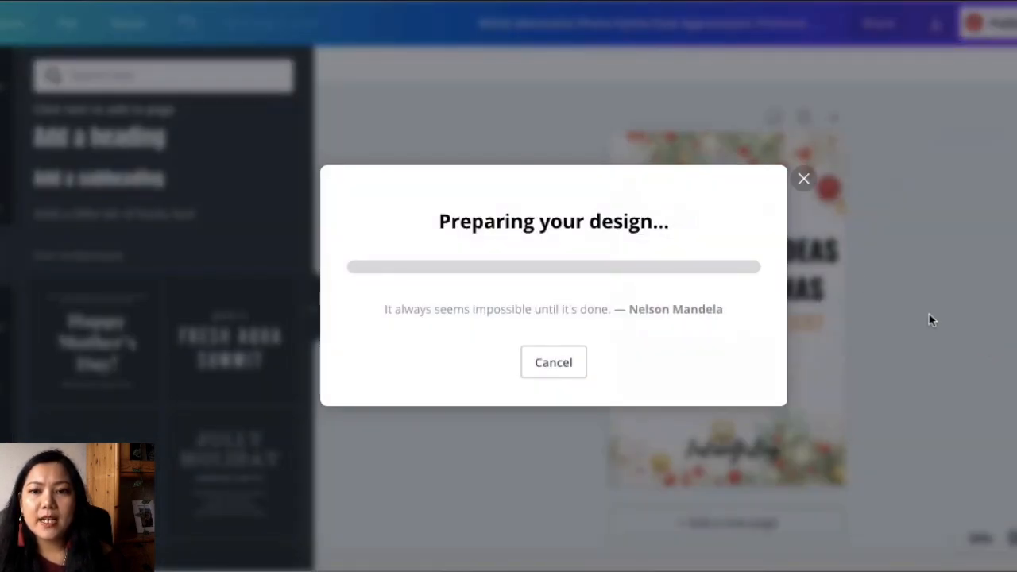
Close the download dialog and delete the background photo, every text line and the brand name from the pin page.
{"action": "left_click", "coordinate": [805, 182]}
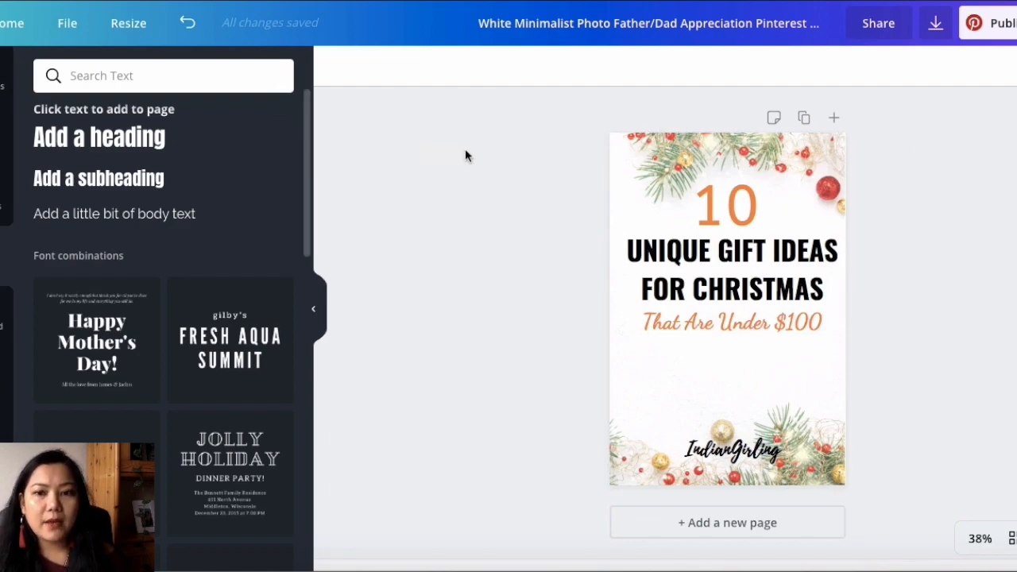
{"action": "left_click", "coordinate": [634, 162]}
{"action": "key", "text": "Delete"}
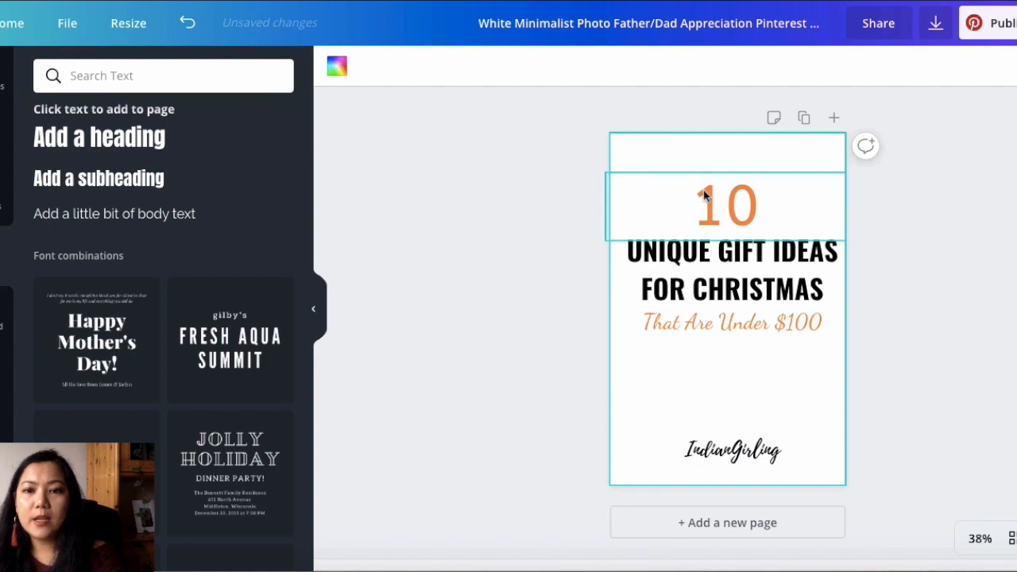
{"action": "left_click", "coordinate": [706, 200]}
{"action": "key", "text": "Delete"}
{"action": "left_click", "coordinate": [727, 270]}
{"action": "key", "text": "Delete"}
{"action": "left_click", "coordinate": [744, 316]}
{"action": "key", "text": "Delete"}
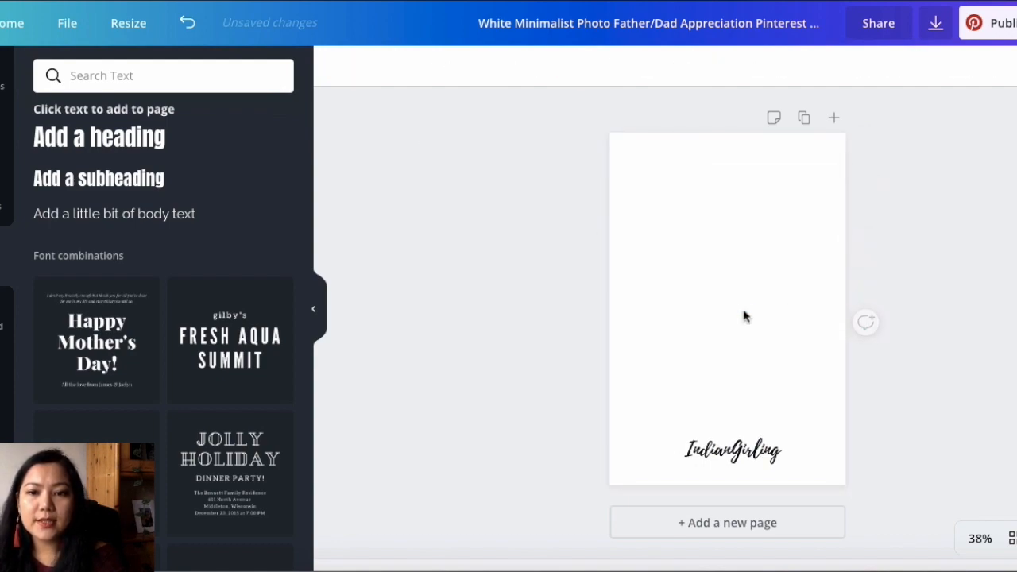
{"action": "left_click", "coordinate": [760, 451]}
{"action": "key", "text": "Delete"}
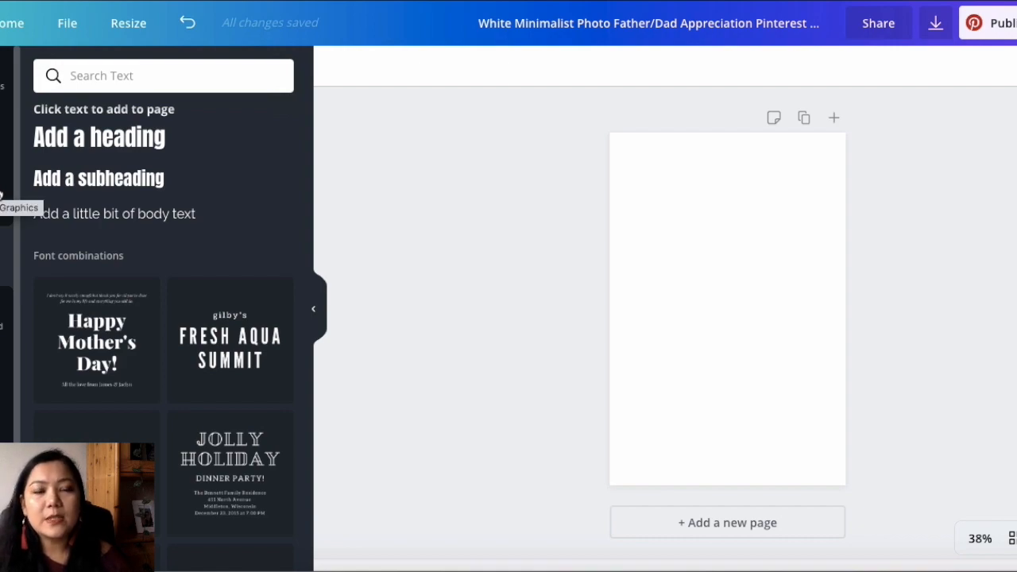
Search the graphics library for "grid".
{"action": "left_click", "coordinate": [1, 194]}
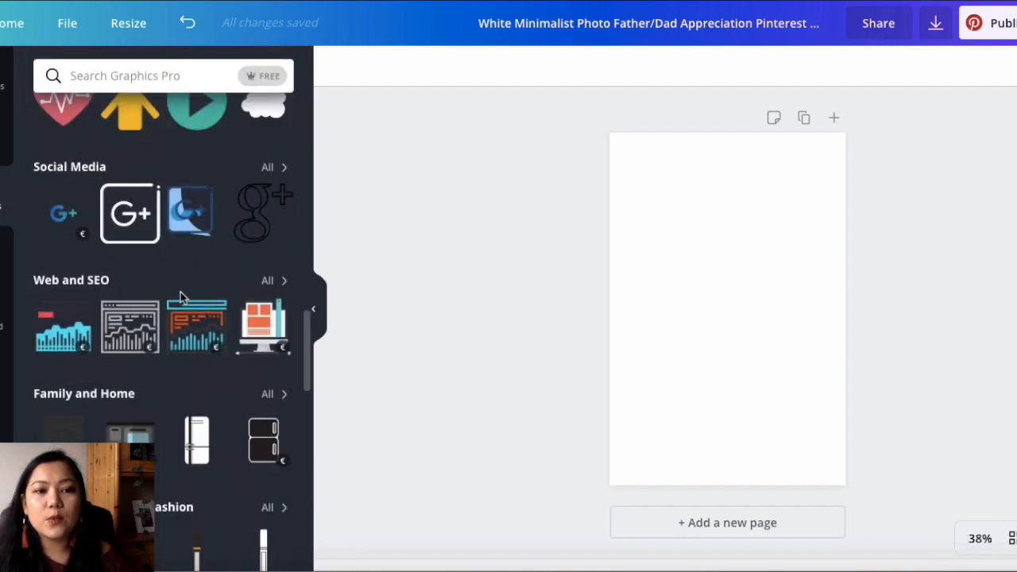
{"action": "scroll", "coordinate": [193, 301], "scroll_direction": "up", "scroll_amount": 3}
{"action": "left_click", "coordinate": [137, 73]}
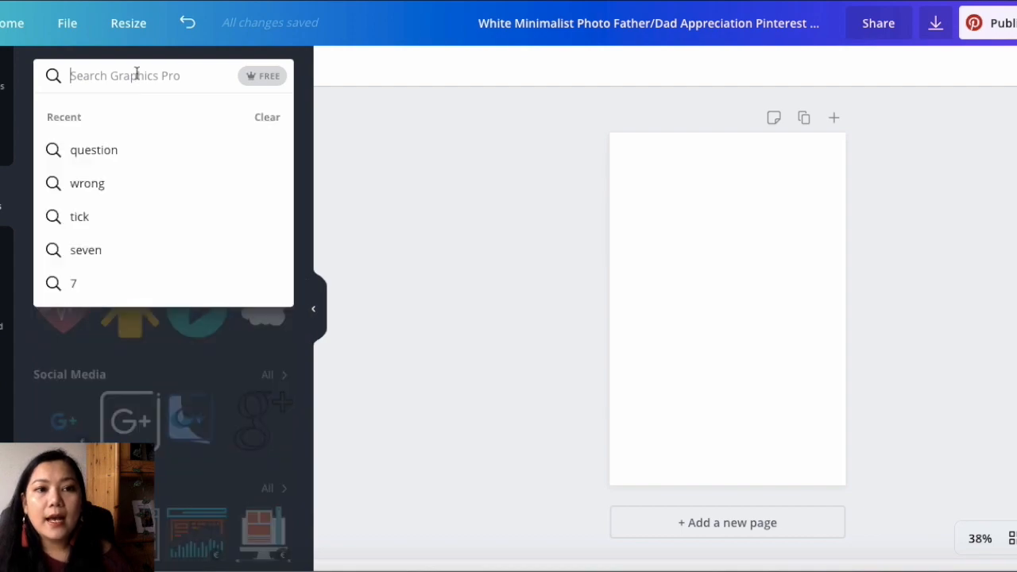
{"action": "type", "text": "grid"}
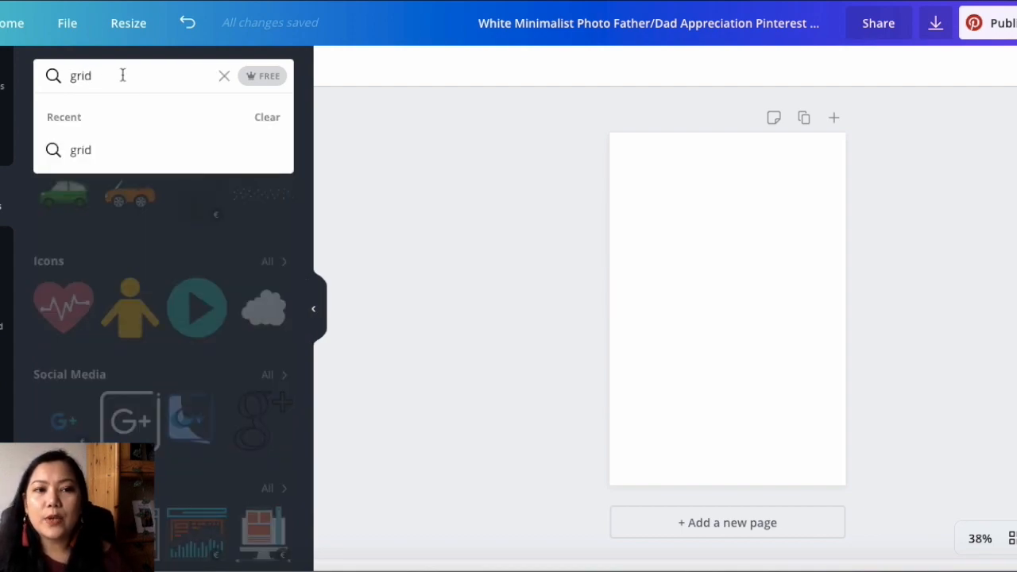
{"action": "left_click", "coordinate": [137, 147]}
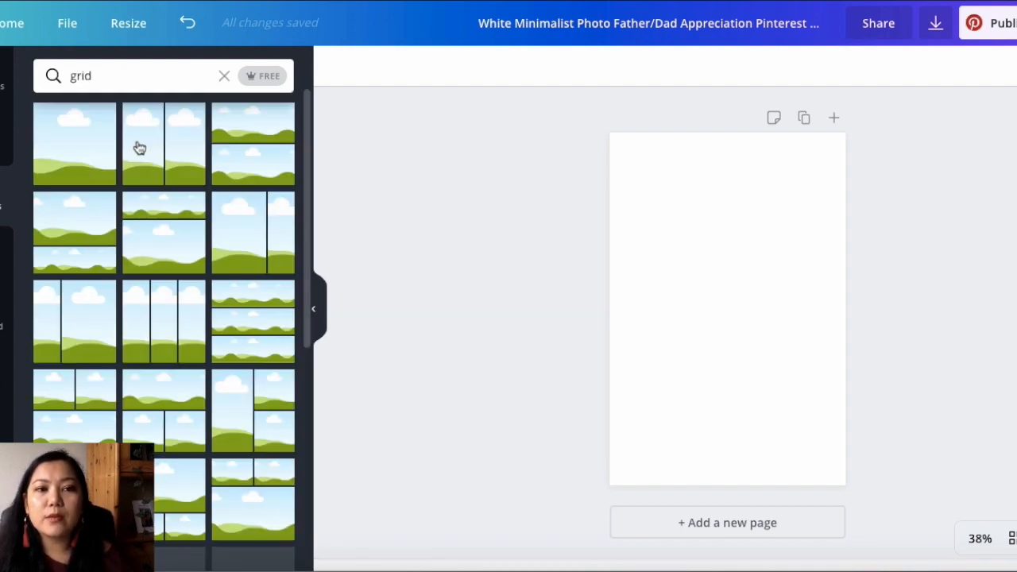
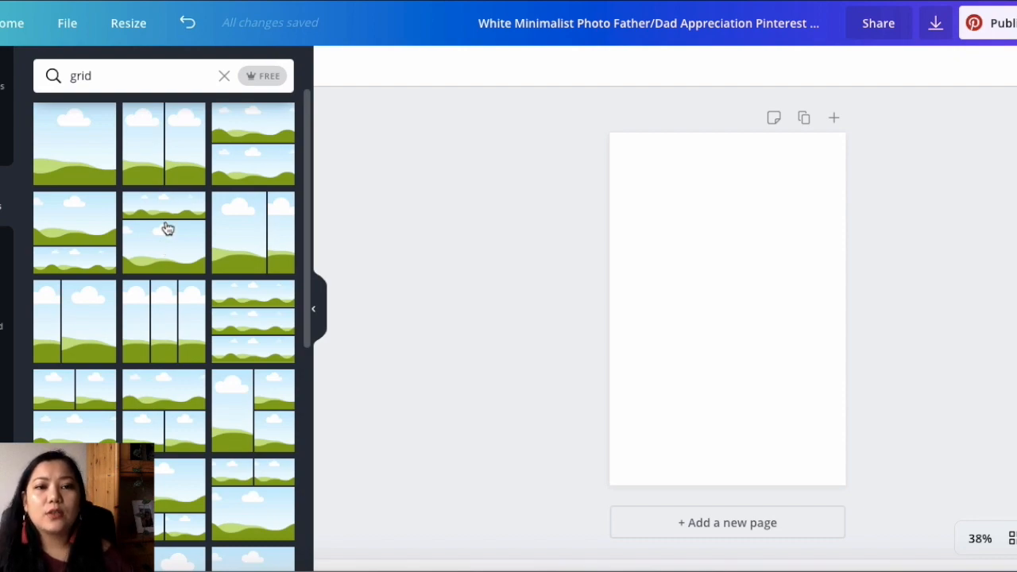
Clear the graphics search, show all layouts in the Grids category and add the three-row grid to the page.
{"action": "left_click", "coordinate": [135, 79]}
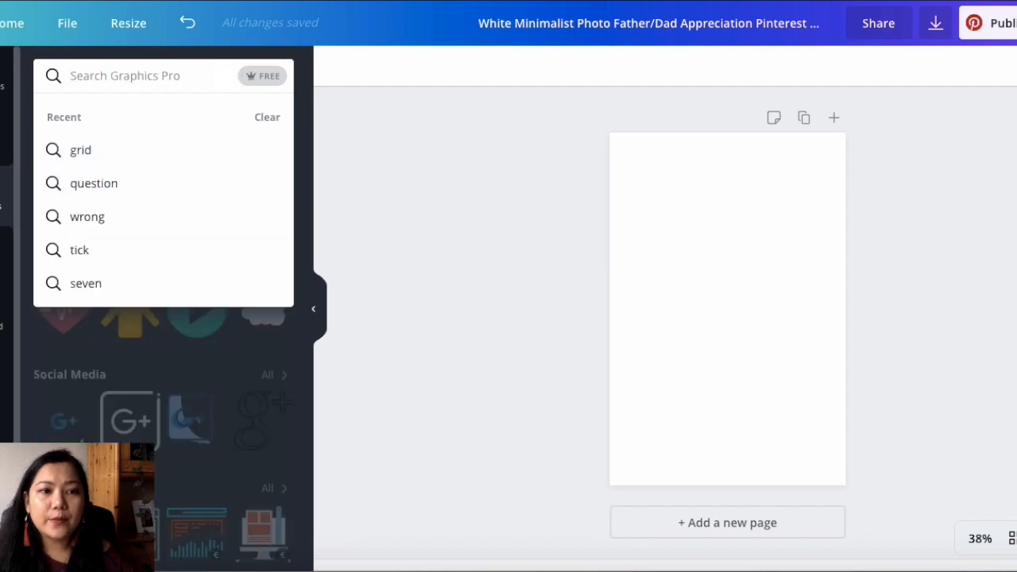
{"action": "left_click", "coordinate": [15, 179]}
{"action": "scroll", "coordinate": [157, 335], "scroll_direction": "up", "scroll_amount": 1}
{"action": "scroll", "coordinate": [157, 335], "scroll_direction": "up", "scroll_amount": 8}
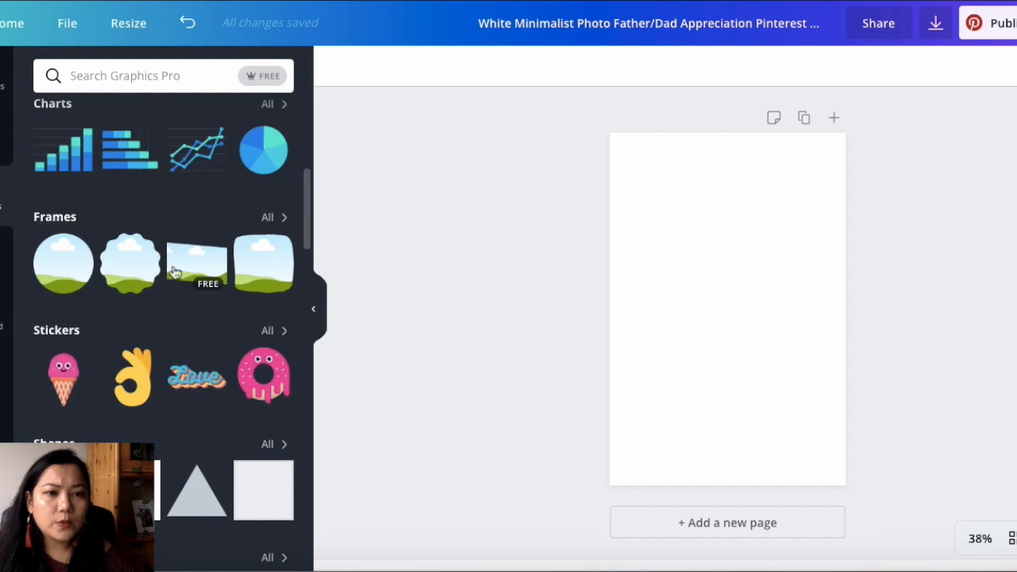
{"action": "scroll", "coordinate": [166, 333], "scroll_direction": "up", "scroll_amount": 5}
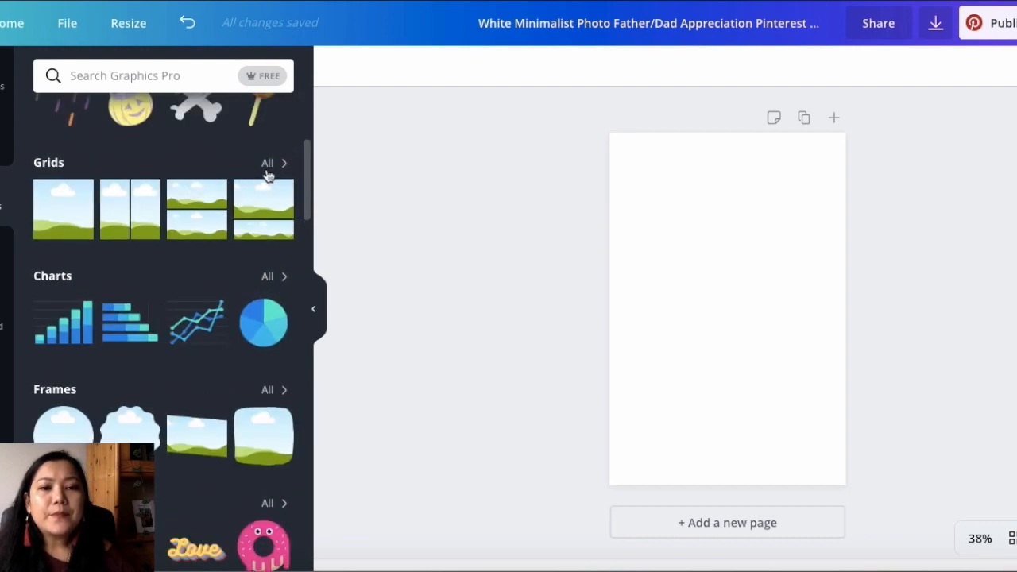
{"action": "left_click", "coordinate": [266, 167]}
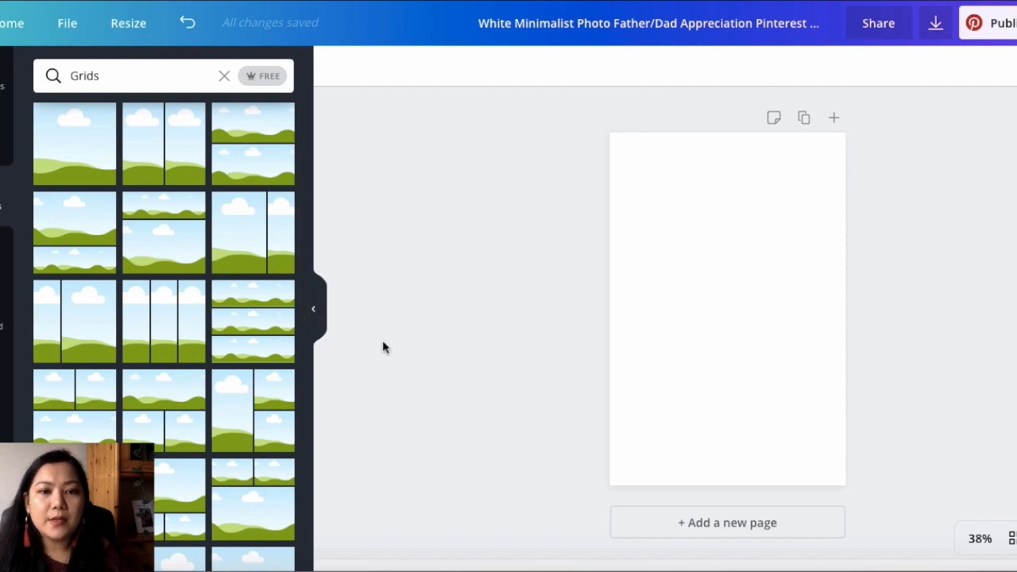
{"action": "left_click", "coordinate": [266, 339]}
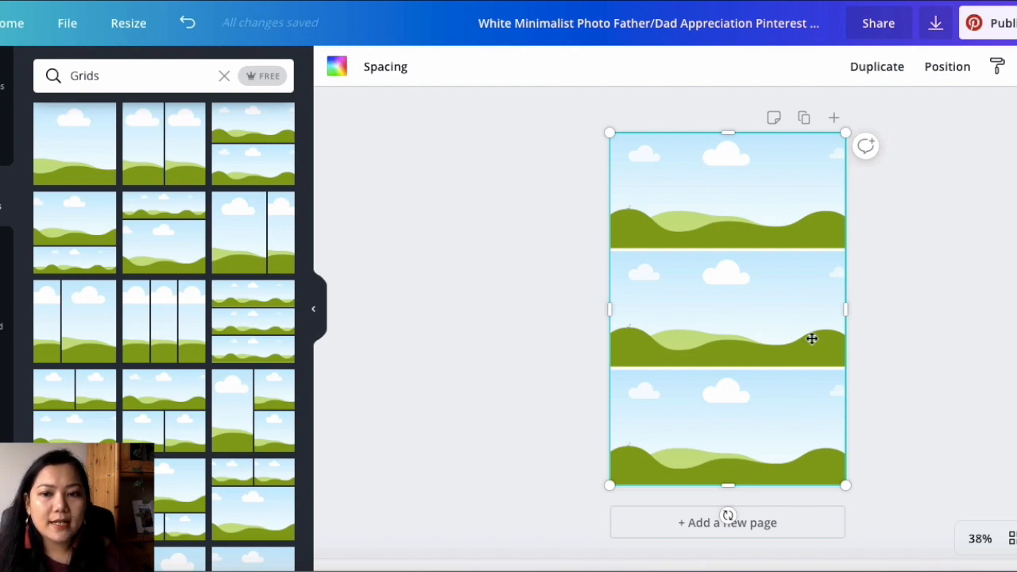
Find the two-by-two layout among the grids and add it to the page over the three-row grid.
{"action": "scroll", "coordinate": [165, 399], "scroll_direction": "down", "scroll_amount": 5}
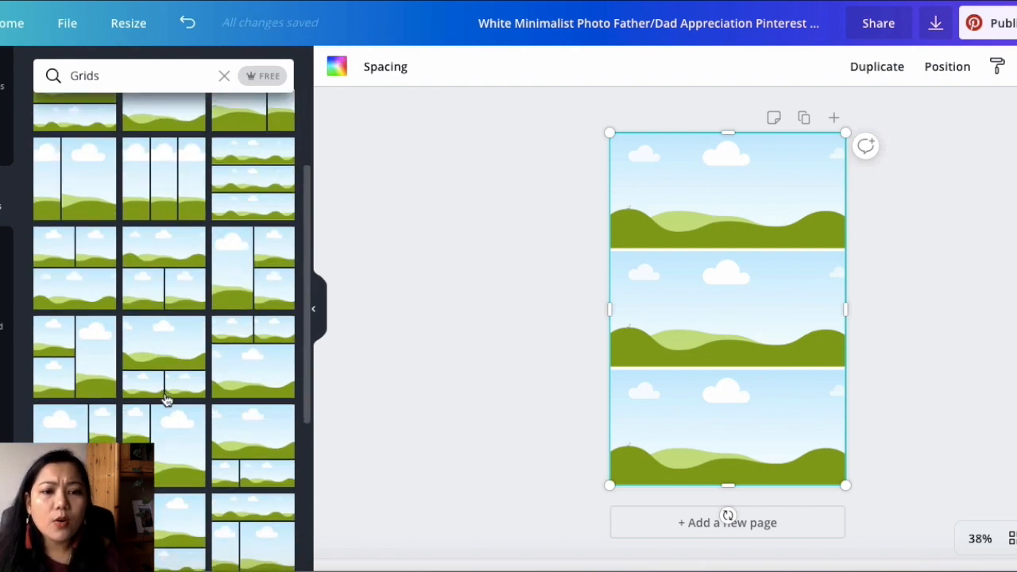
{"action": "scroll", "coordinate": [166, 398], "scroll_direction": "down", "scroll_amount": 5}
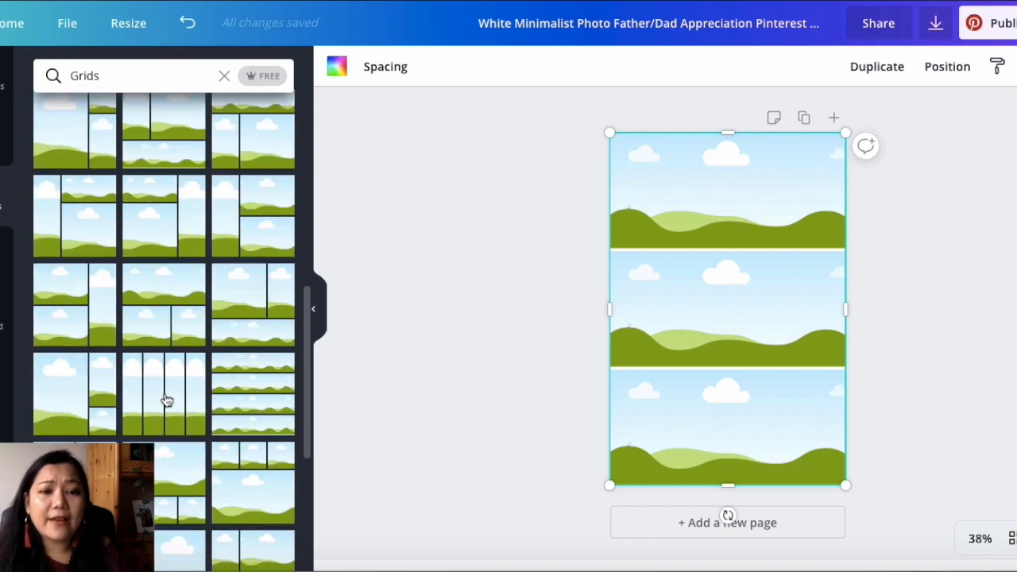
{"action": "scroll", "coordinate": [165, 399], "scroll_direction": "down", "scroll_amount": 1}
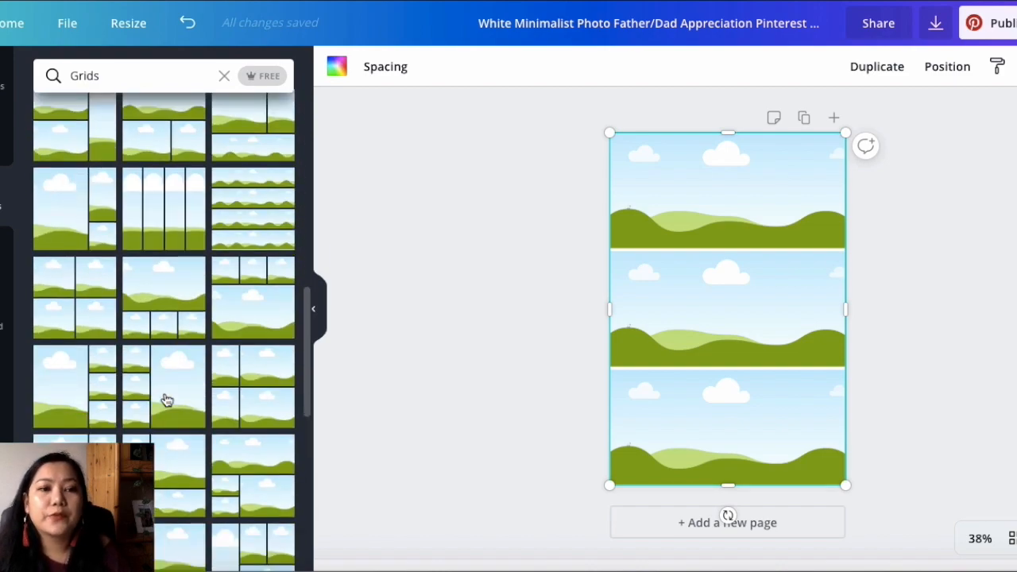
{"action": "scroll", "coordinate": [165, 399], "scroll_direction": "down", "scroll_amount": 2}
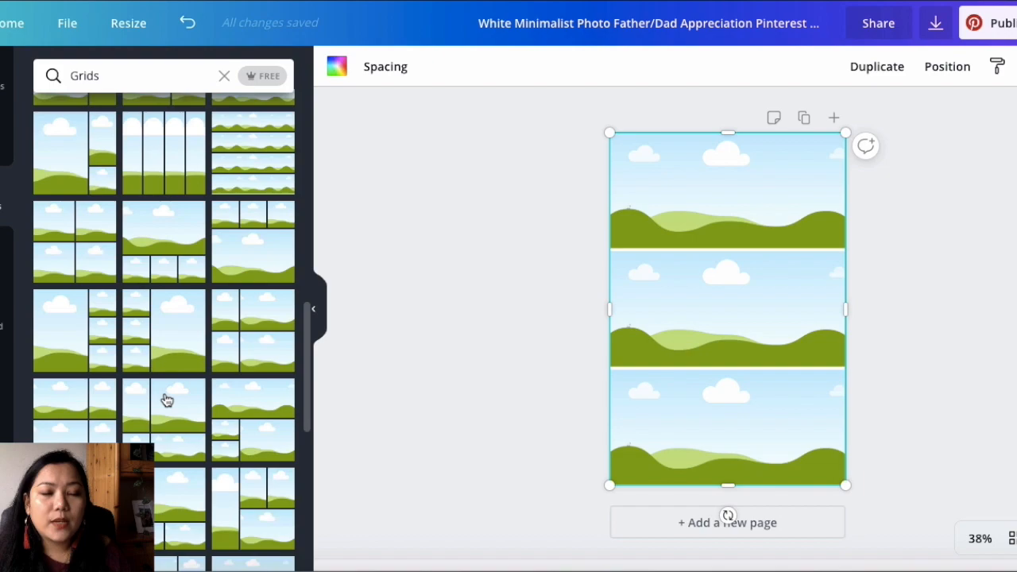
{"action": "scroll", "coordinate": [149, 366], "scroll_direction": "up", "scroll_amount": 6}
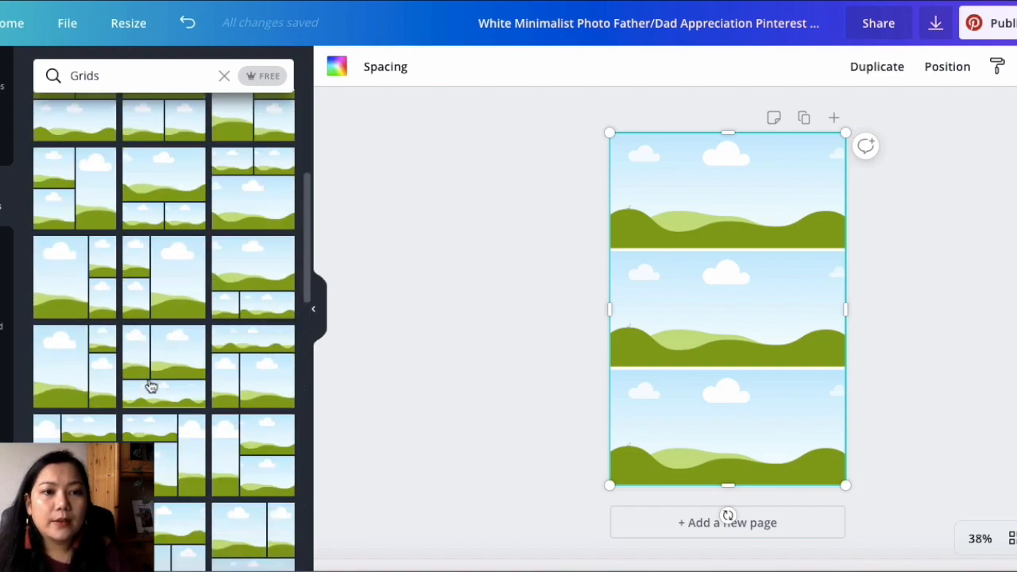
{"action": "scroll", "coordinate": [151, 387], "scroll_direction": "up", "scroll_amount": 3}
{"action": "scroll", "coordinate": [151, 387], "scroll_direction": "down", "scroll_amount": 10}
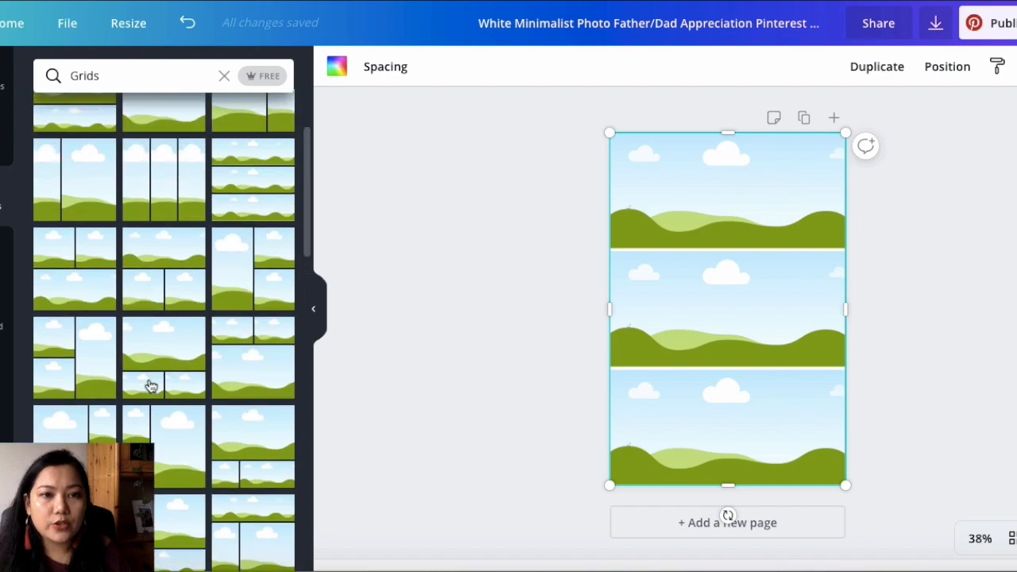
{"action": "scroll", "coordinate": [151, 387], "scroll_direction": "down", "scroll_amount": 5}
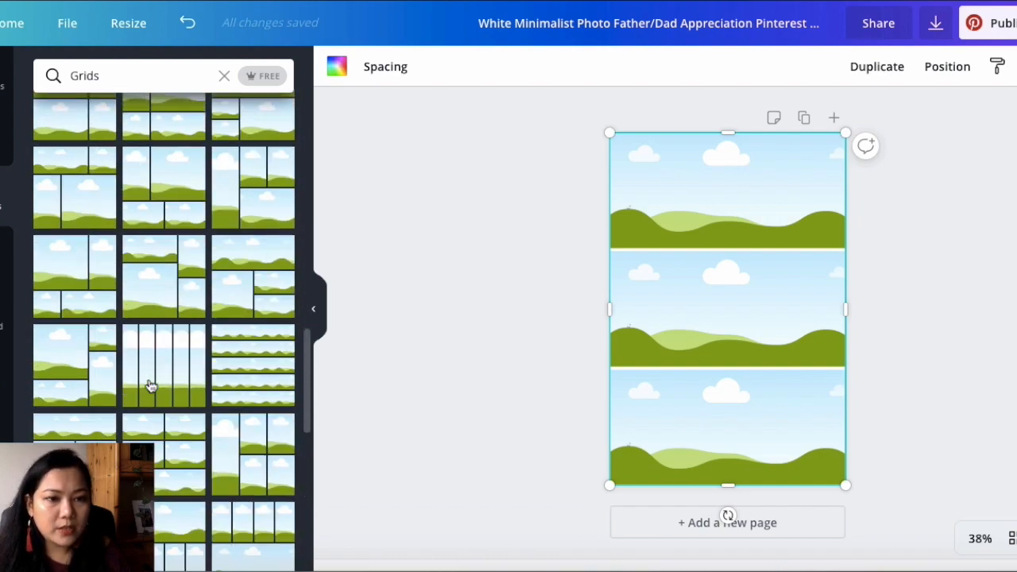
{"action": "scroll", "coordinate": [151, 387], "scroll_direction": "down", "scroll_amount": 5}
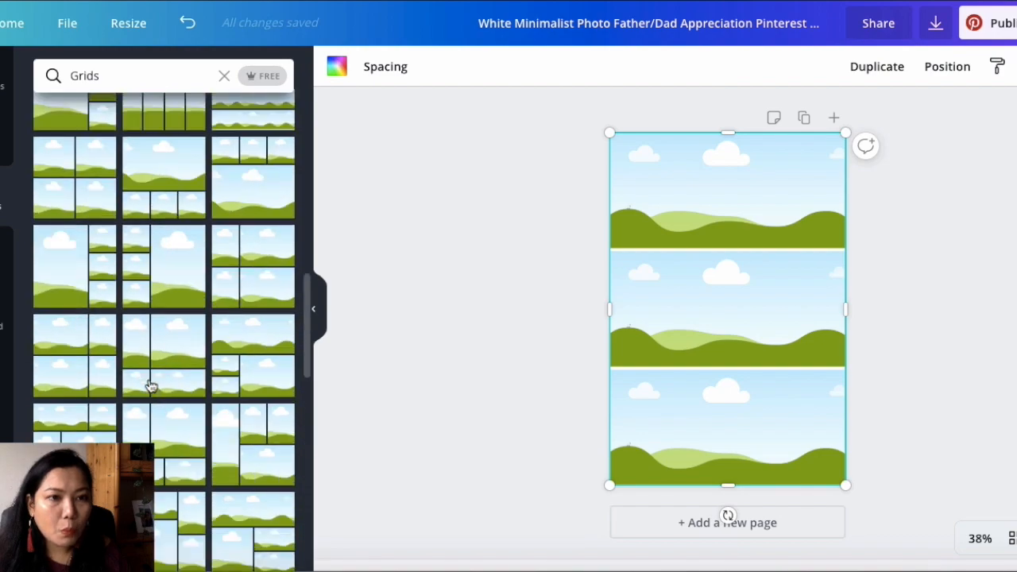
{"action": "scroll", "coordinate": [151, 386], "scroll_direction": "up", "scroll_amount": 1}
{"action": "left_click", "coordinate": [53, 220]}
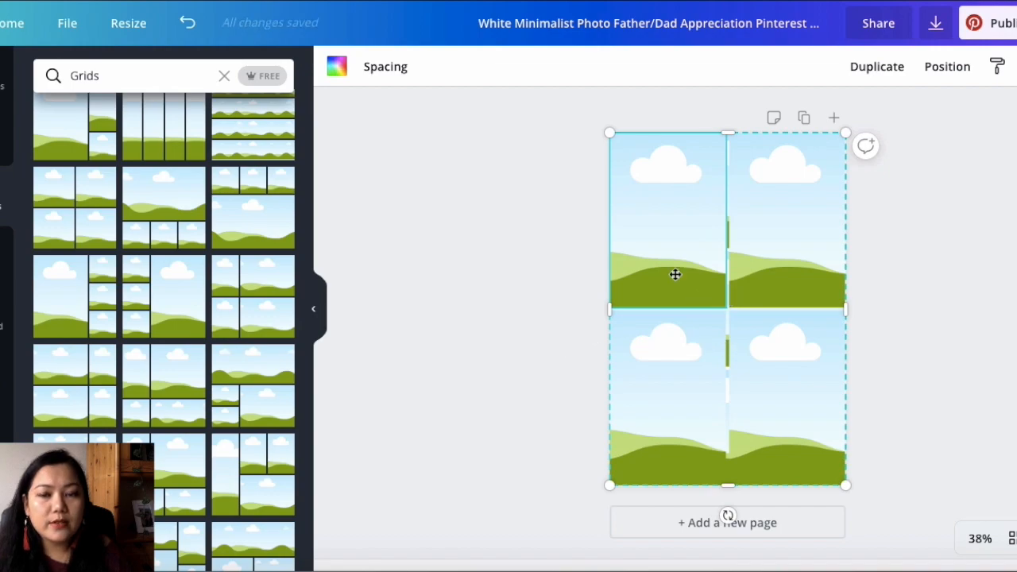
{"action": "left_click", "coordinate": [440, 366]}
Fill all four cells of the two-by-two grid with the light grey default color.
{"action": "left_click", "coordinate": [667, 261]}
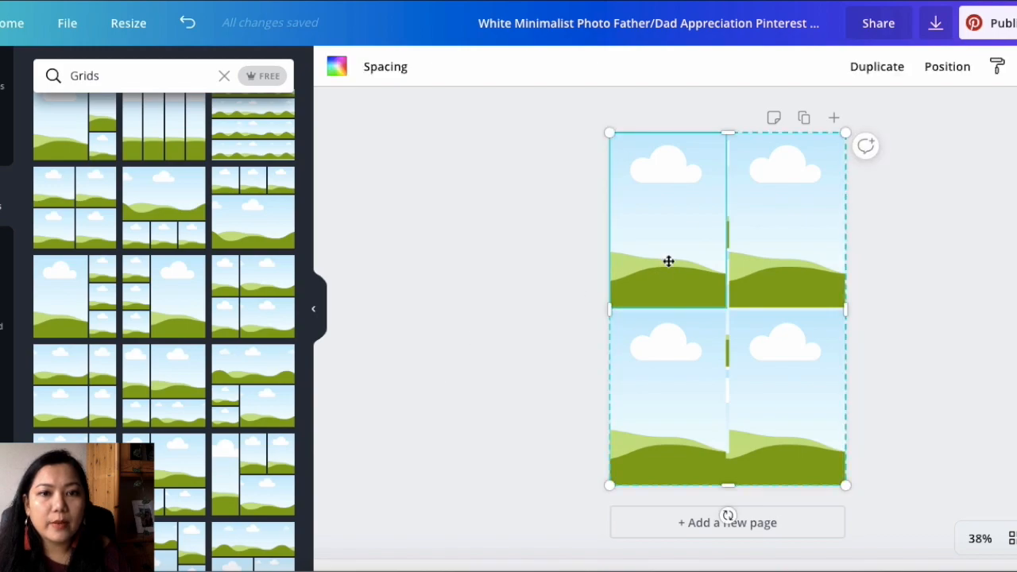
{"action": "left_click", "coordinate": [338, 67]}
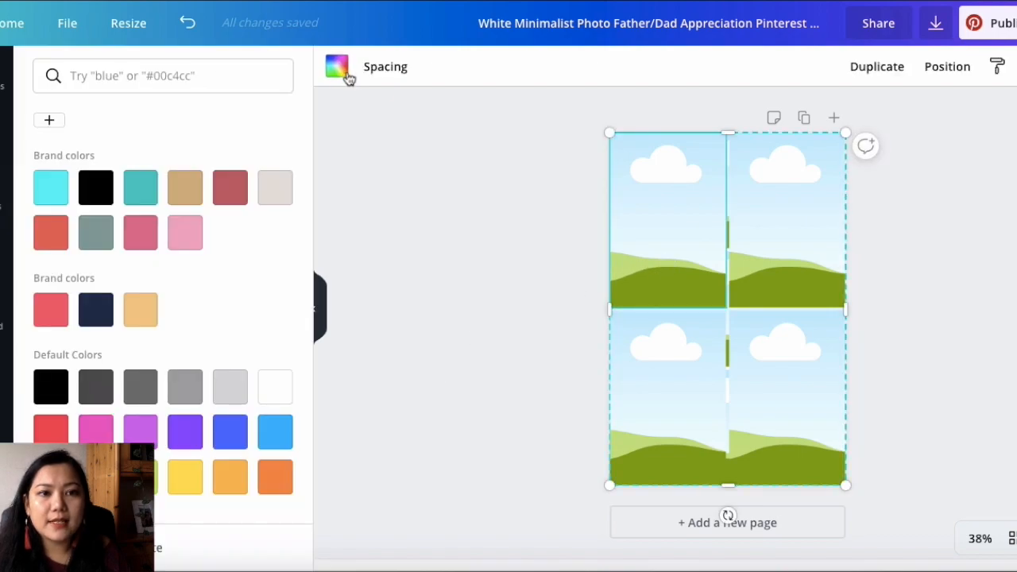
{"action": "left_click", "coordinate": [232, 389]}
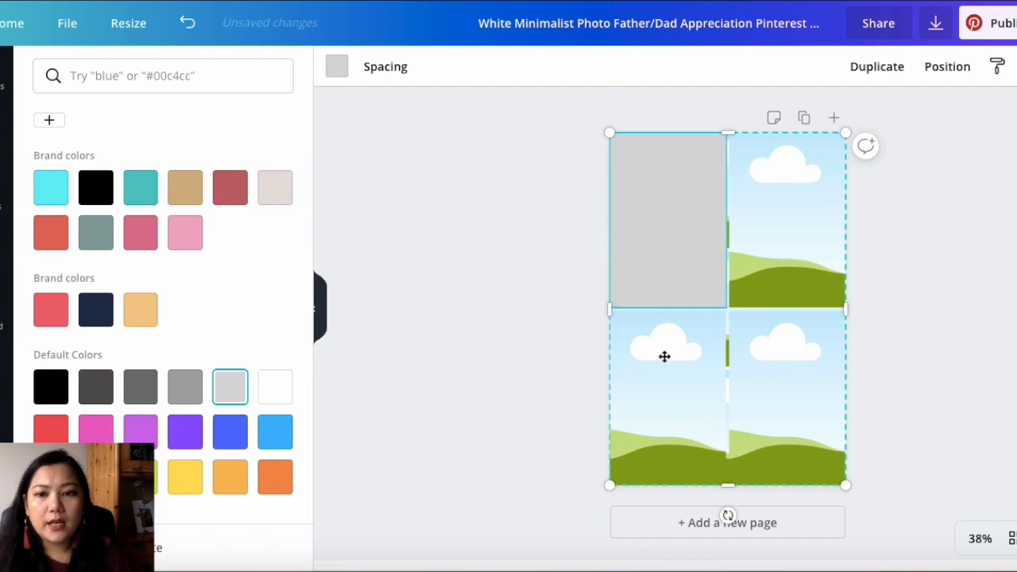
{"action": "left_click", "coordinate": [704, 355]}
{"action": "left_click", "coordinate": [243, 391]}
{"action": "left_click", "coordinate": [803, 236]}
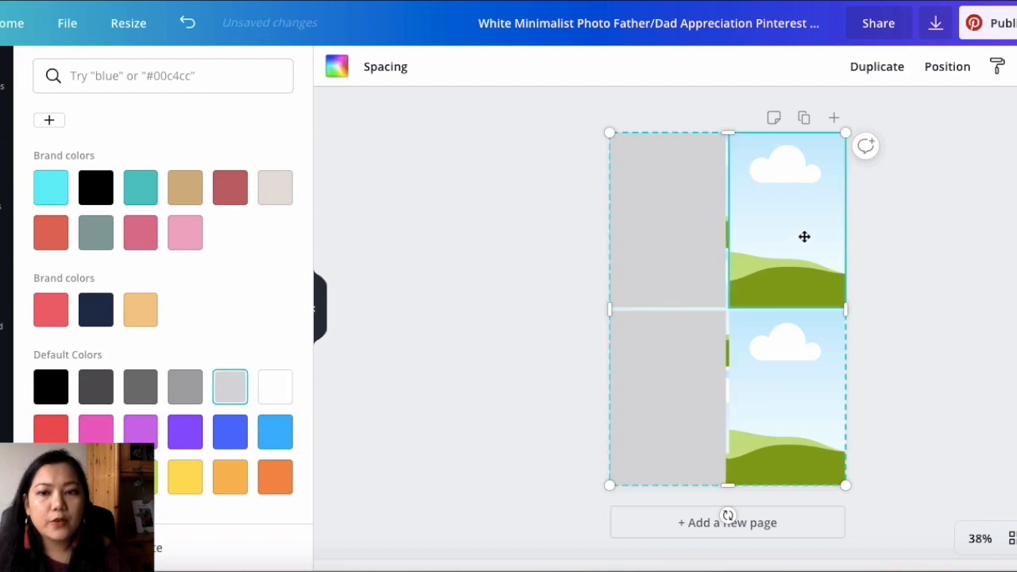
{"action": "left_click", "coordinate": [238, 385]}
{"action": "left_click", "coordinate": [787, 368]}
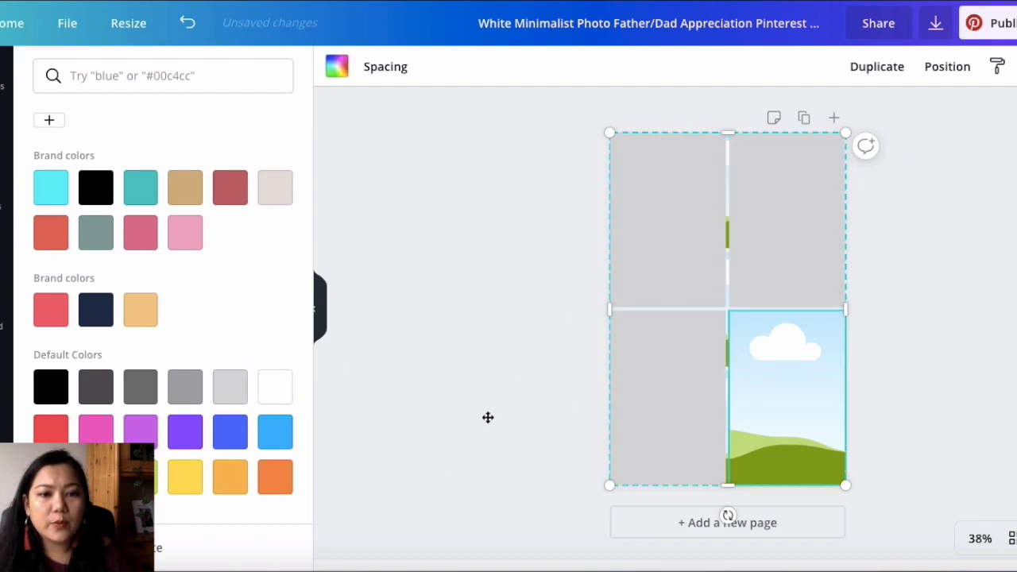
{"action": "left_click", "coordinate": [225, 395]}
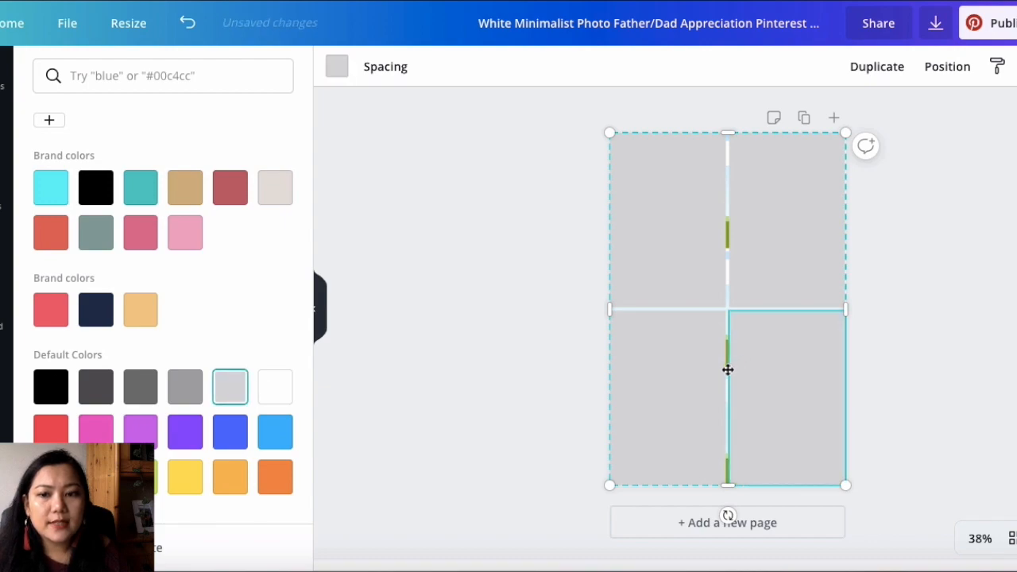
Remove the three-row grid behind the grey grid, and size the grey grid to fill the whole page.
{"action": "left_click_drag", "start_coordinate": [845, 484], "coordinate": [804, 441]}
{"action": "key", "text": "ctrl+z"}
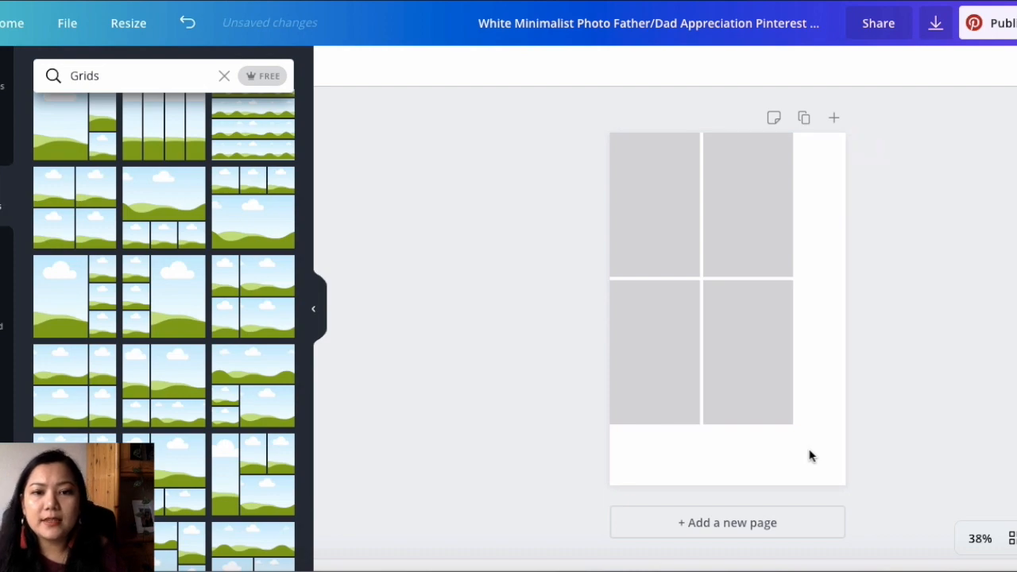
{"action": "left_click", "coordinate": [747, 415]}
{"action": "left_click_drag", "start_coordinate": [811, 451], "coordinate": [845, 481]}
{"action": "left_click", "coordinate": [903, 411]}
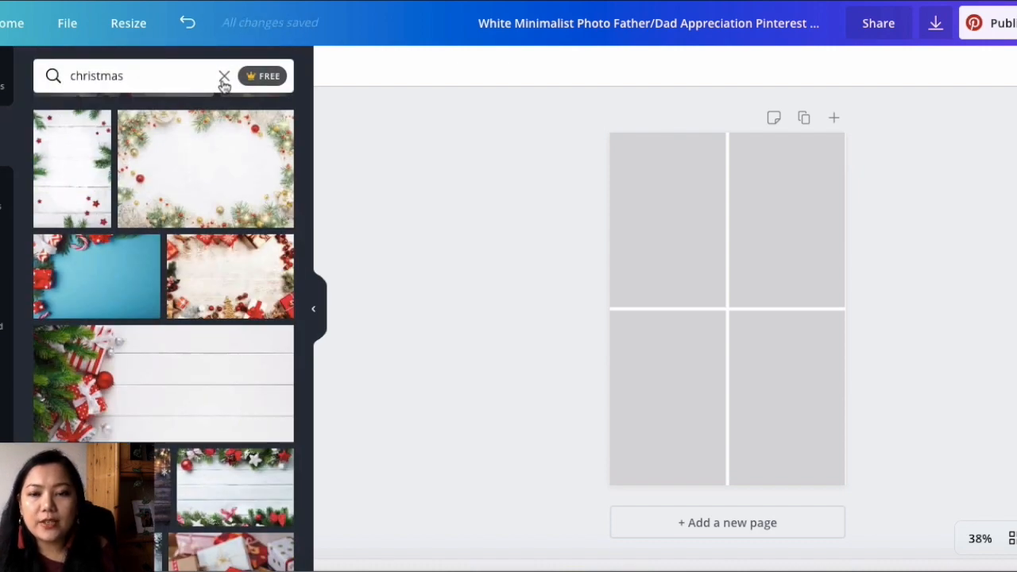
Replace the photo search term with "christmas gifts" and run the search.
{"action": "left_click", "coordinate": [170, 84]}
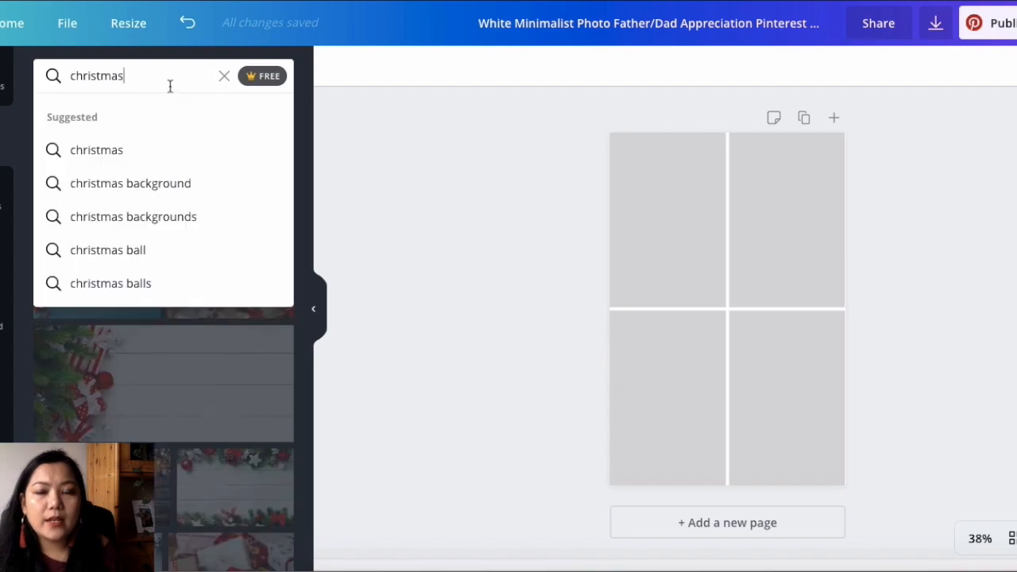
{"action": "left_click", "coordinate": [224, 78]}
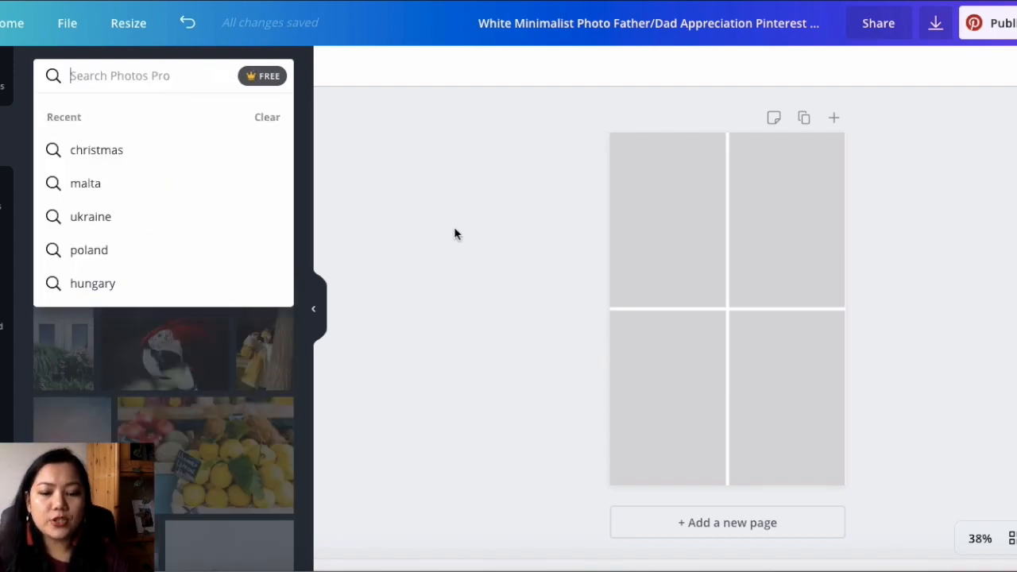
{"action": "type", "text": "chs"}
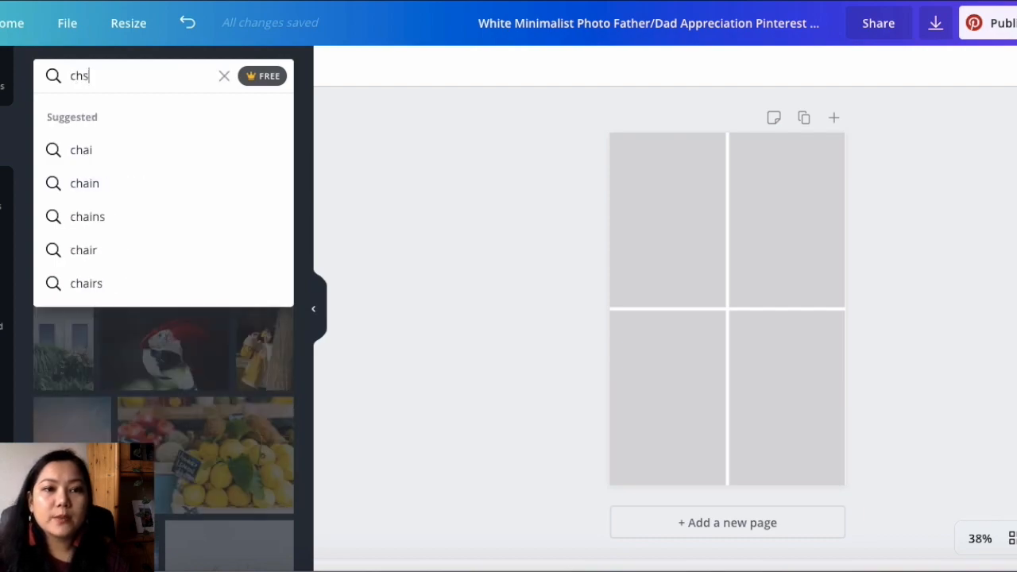
{"action": "key", "text": "BackSpace"}
{"action": "type", "text": "ristmas gif"}
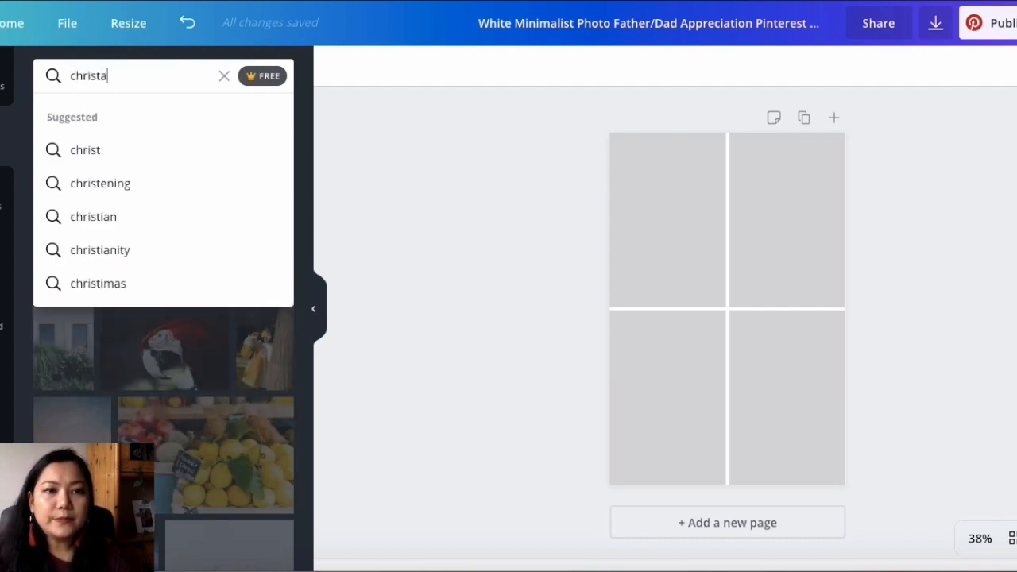
{"action": "key", "text": "Return"}
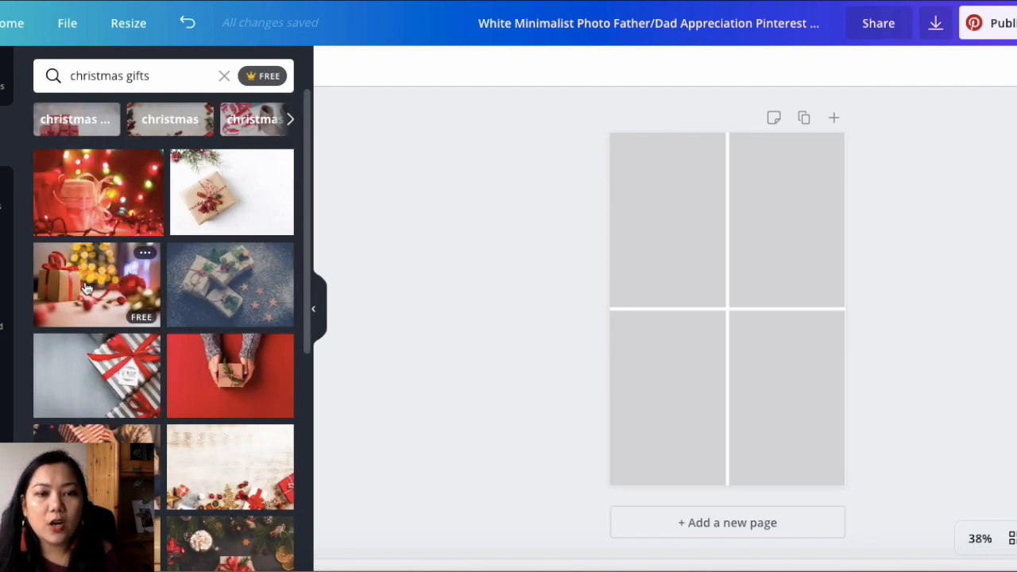
Fill the upper-left grid cell with the kraft-wrapped gift on white, and shift the photo right inside its cell to show more of the gift.
{"action": "scroll", "coordinate": [82, 238], "scroll_direction": "down", "scroll_amount": 1}
{"action": "left_click_drag", "start_coordinate": [486, 180], "coordinate": [642, 145]}
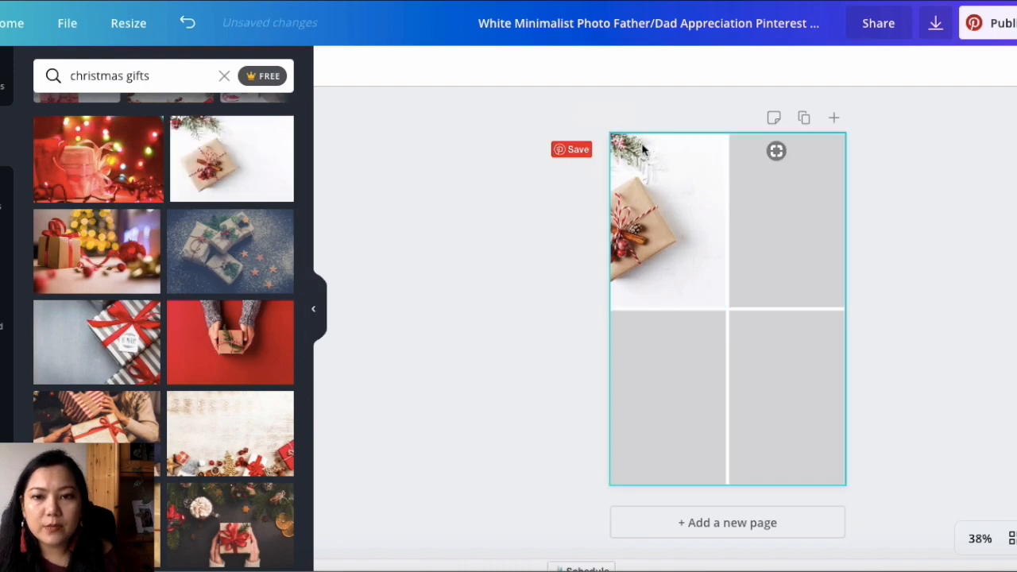
{"action": "left_click", "coordinate": [647, 232]}
{"action": "left_click", "coordinate": [647, 232]}
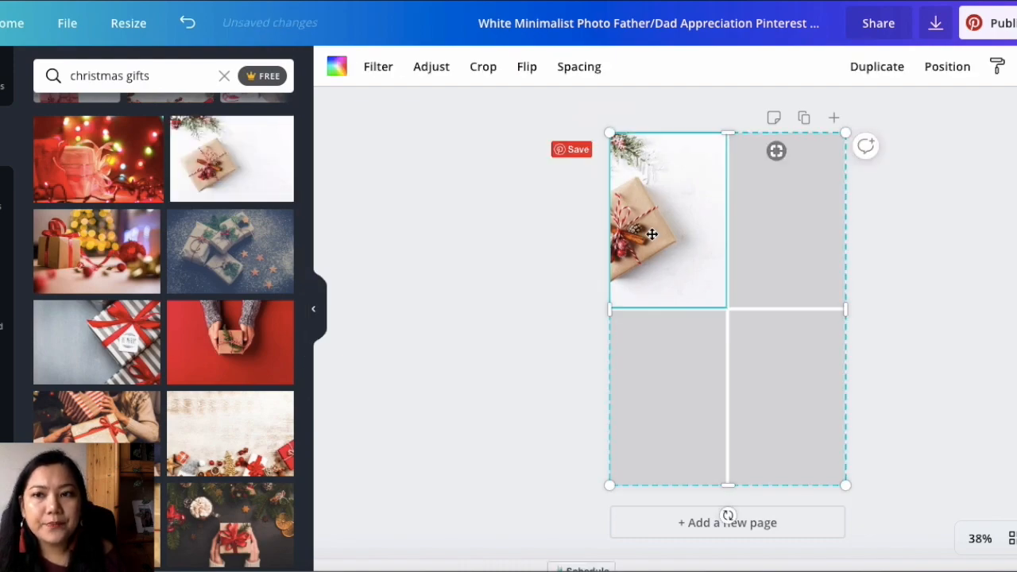
{"action": "left_click", "coordinate": [944, 72]}
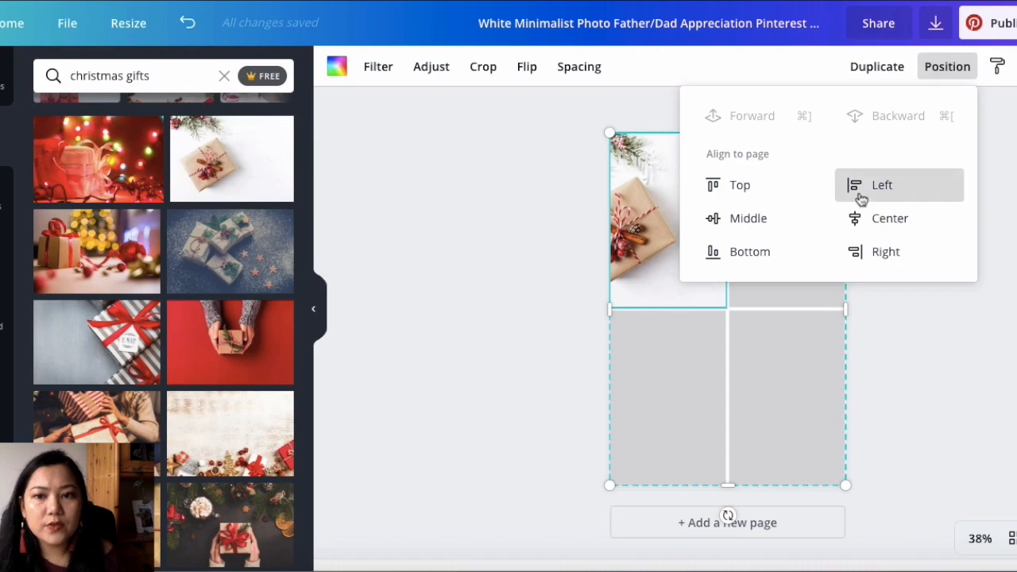
{"action": "left_click", "coordinate": [652, 197]}
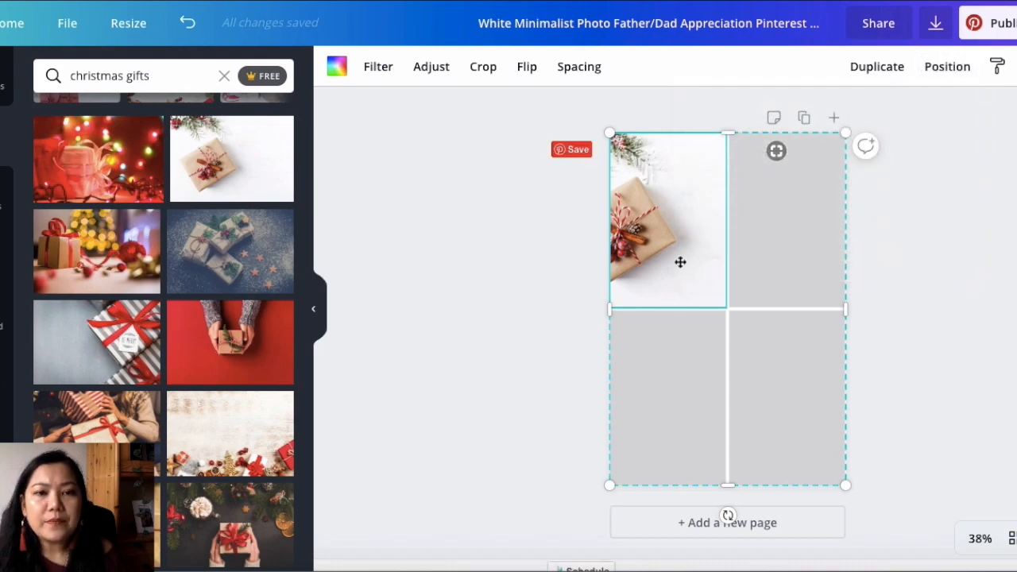
{"action": "double_click", "coordinate": [665, 192]}
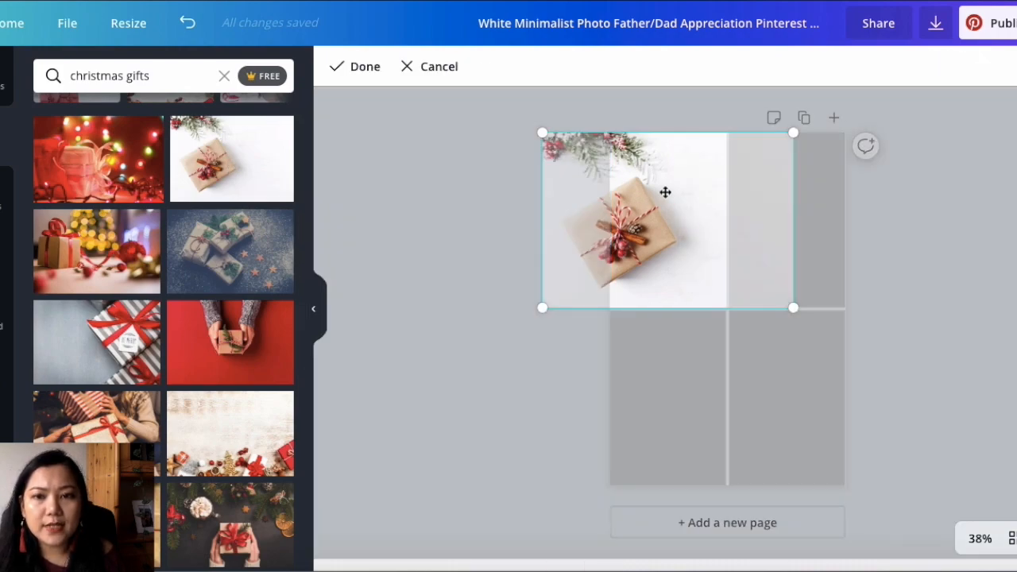
{"action": "left_click_drag", "start_coordinate": [665, 191], "coordinate": [690, 195]}
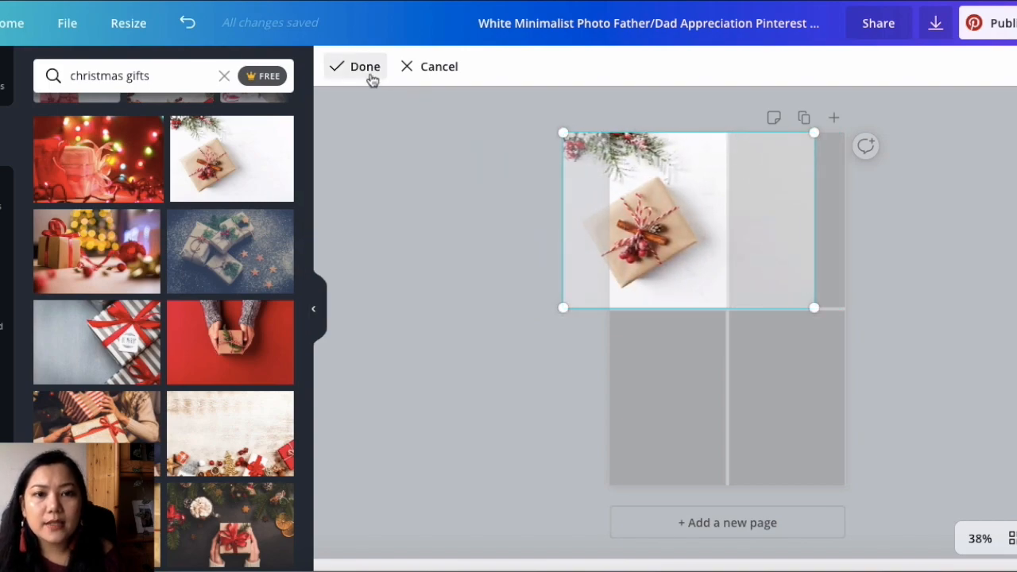
{"action": "left_click", "coordinate": [370, 76]}
Fill the lower-right cell with the striped gifts photo, the upper-right with the pale wood Christmas background, and the lower-left with the gift-bordered photo.
{"action": "left_click_drag", "start_coordinate": [79, 336], "coordinate": [801, 405]}
{"action": "left_click_drag", "start_coordinate": [230, 434], "coordinate": [759, 217]}
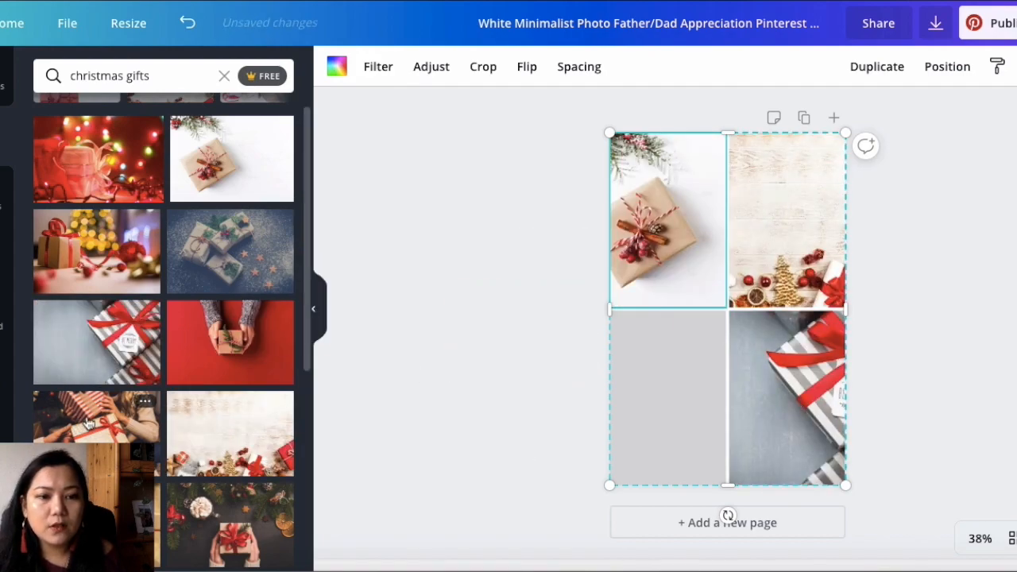
{"action": "scroll", "coordinate": [92, 423], "scroll_direction": "down", "scroll_amount": 3}
{"action": "scroll", "coordinate": [95, 413], "scroll_direction": "down", "scroll_amount": 5}
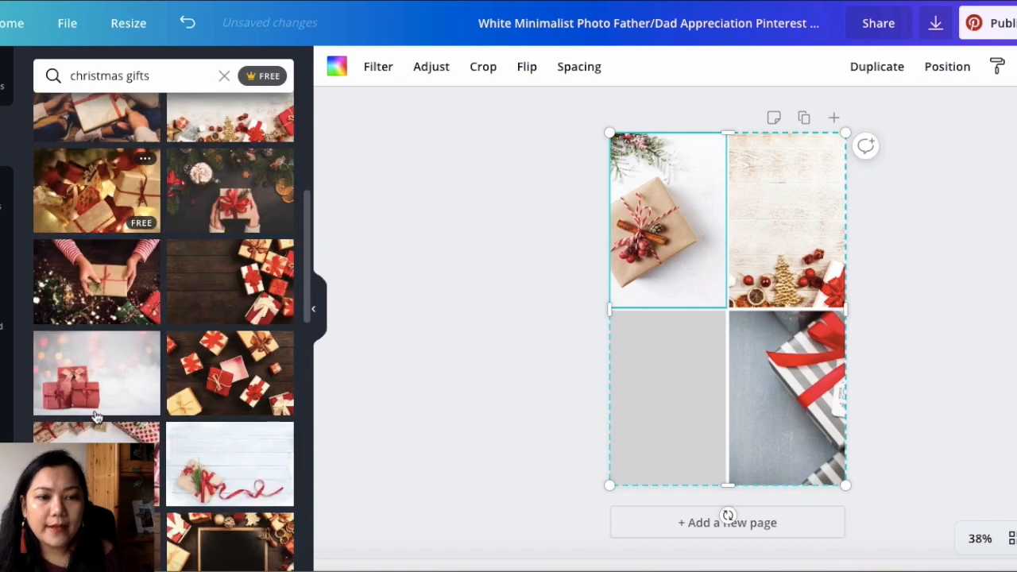
{"action": "left_click_drag", "start_coordinate": [115, 384], "coordinate": [680, 382]}
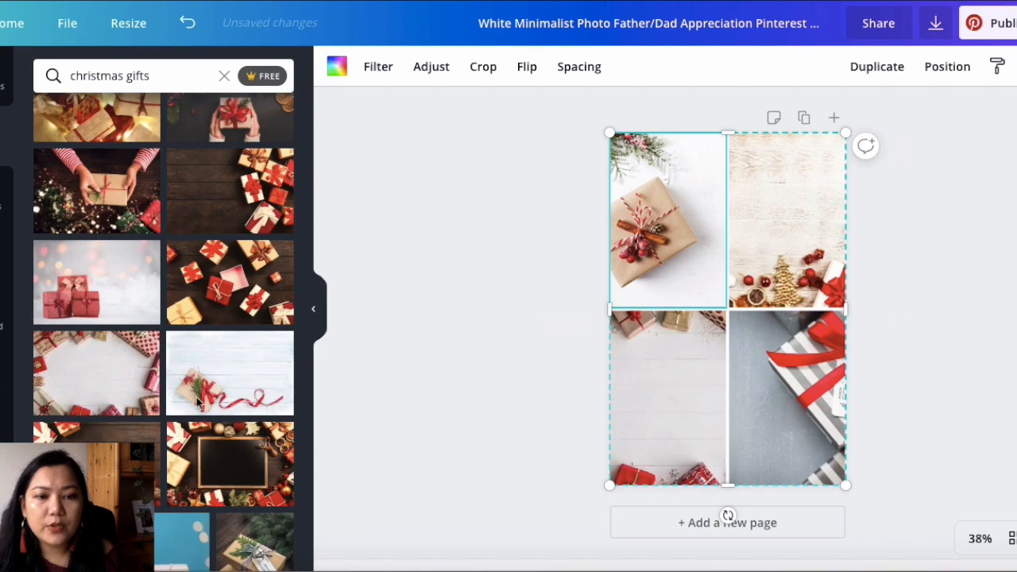
Replace the lower-left cell's photo with the white gifts, red baubles and fir branches on a light background.
{"action": "scroll", "coordinate": [206, 373], "scroll_direction": "down", "scroll_amount": 2}
{"action": "scroll", "coordinate": [197, 404], "scroll_direction": "down", "scroll_amount": 5}
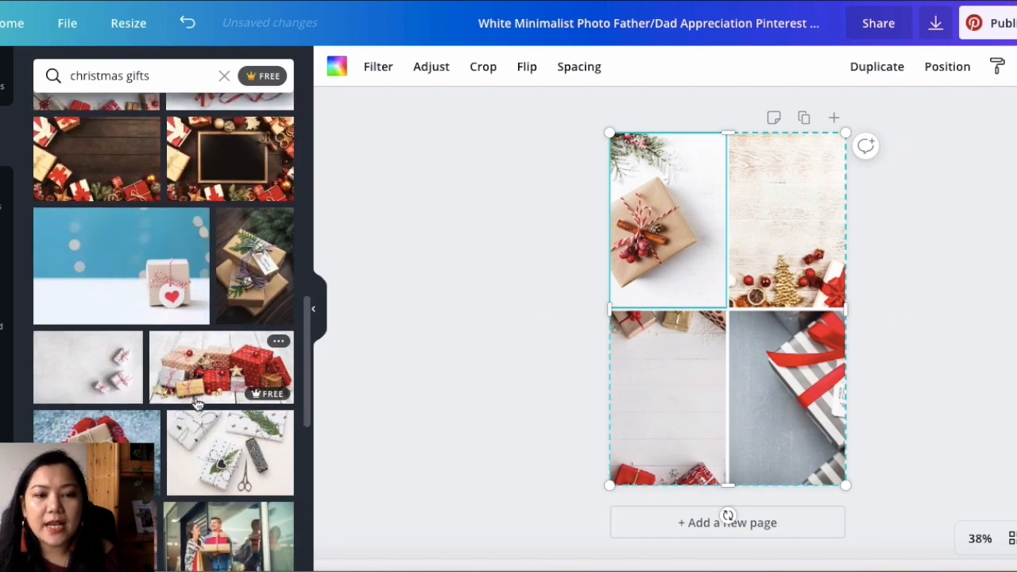
{"action": "scroll", "coordinate": [197, 403], "scroll_direction": "down", "scroll_amount": 4}
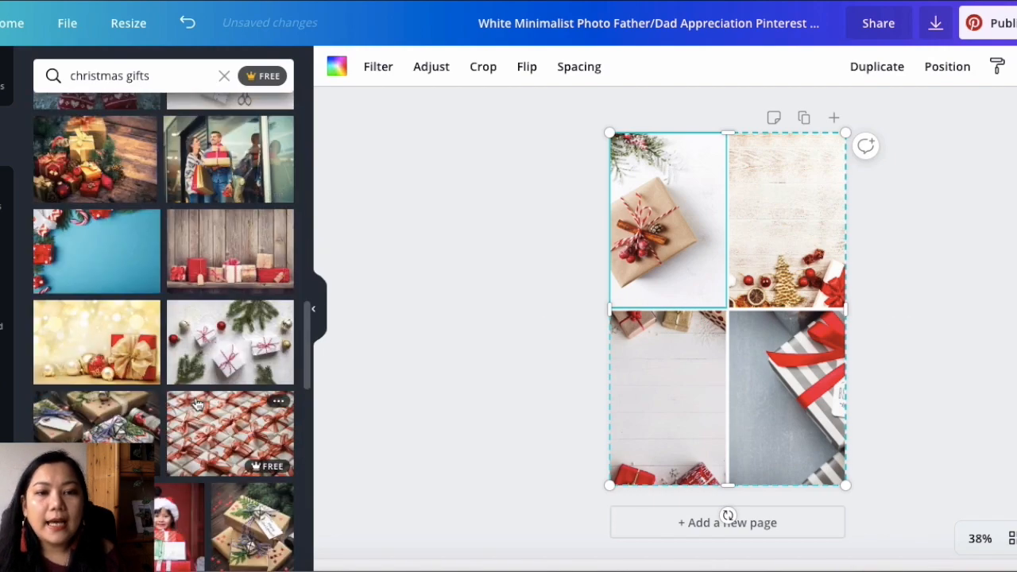
{"action": "left_click_drag", "start_coordinate": [208, 333], "coordinate": [667, 382]}
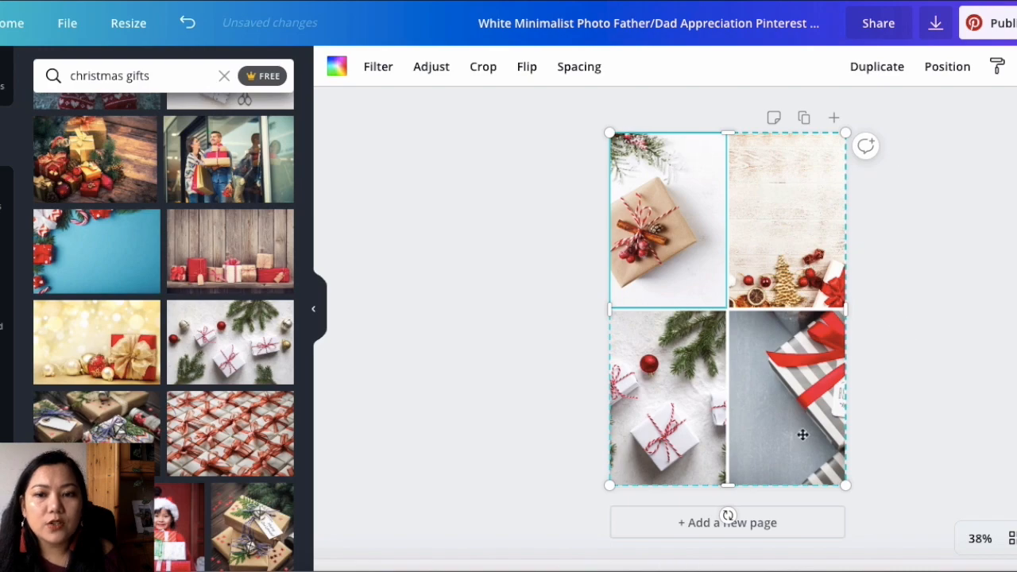
Delete the striped gifts photo from the lower-right cell and fill it with the small white gifts and baubles on light grey.
{"action": "left_click", "coordinate": [771, 365]}
{"action": "key", "text": "Delete"}
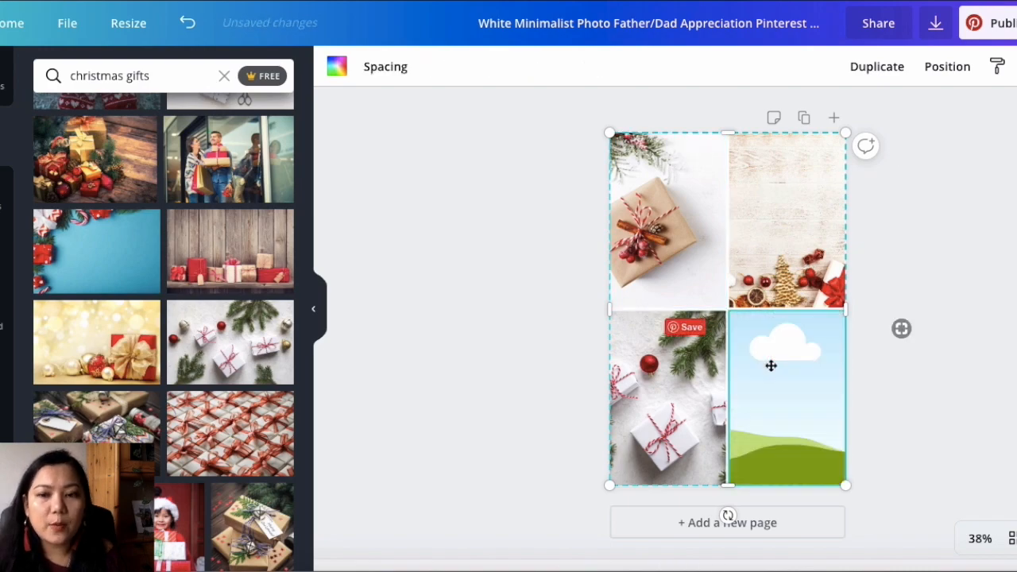
{"action": "scroll", "coordinate": [231, 385], "scroll_direction": "down", "scroll_amount": 4}
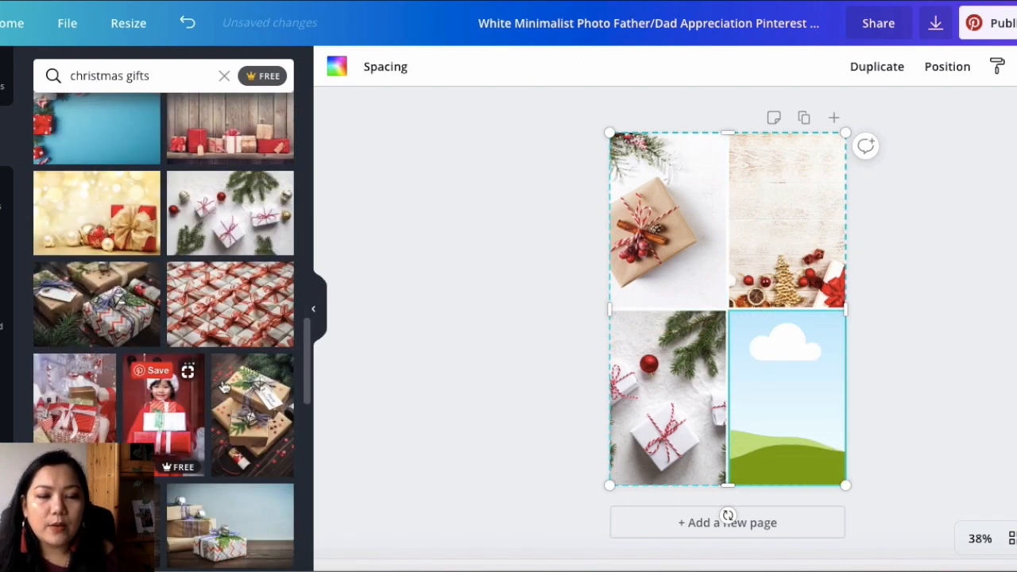
{"action": "scroll", "coordinate": [230, 385], "scroll_direction": "down", "scroll_amount": 10}
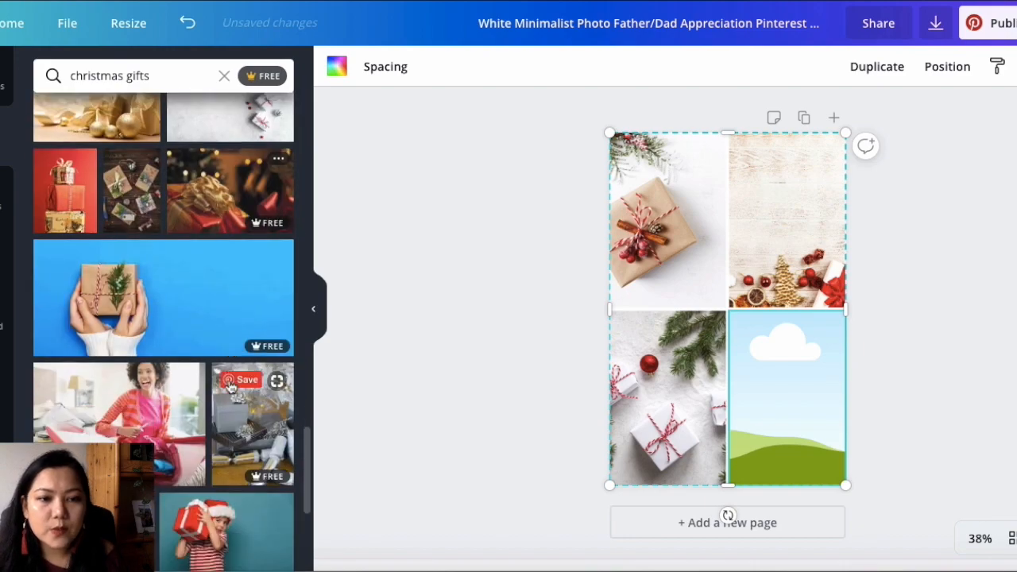
{"action": "scroll", "coordinate": [228, 381], "scroll_direction": "down", "scroll_amount": 6}
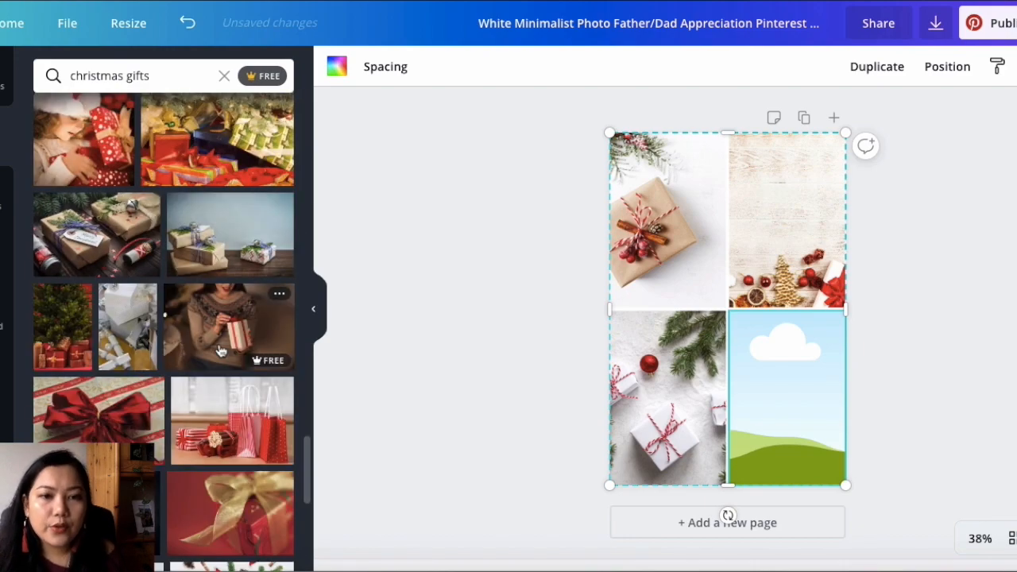
{"action": "scroll", "coordinate": [220, 349], "scroll_direction": "down", "scroll_amount": 4}
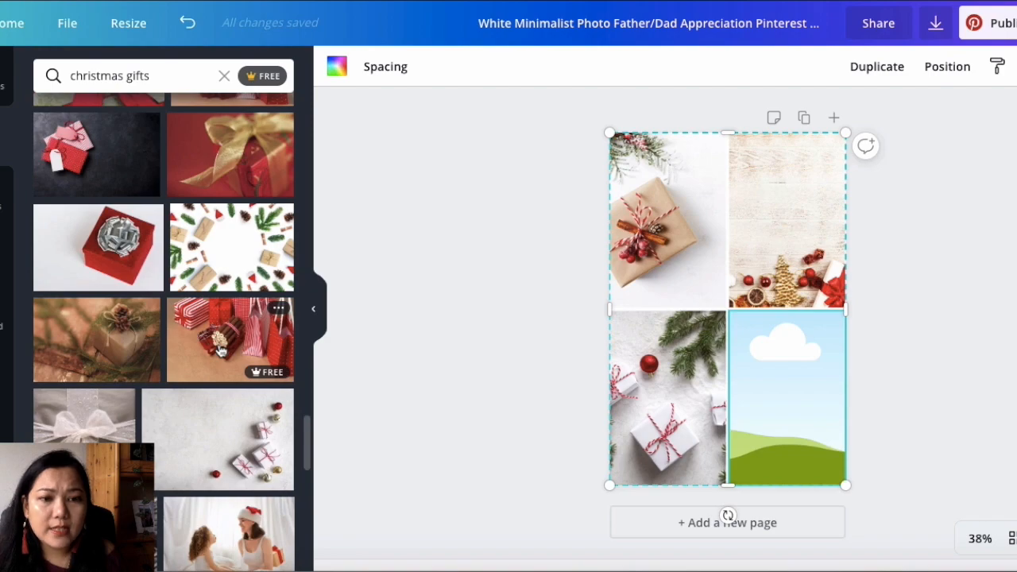
{"action": "scroll", "coordinate": [221, 349], "scroll_direction": "down", "scroll_amount": 3}
{"action": "left_click_drag", "start_coordinate": [215, 297], "coordinate": [753, 360]}
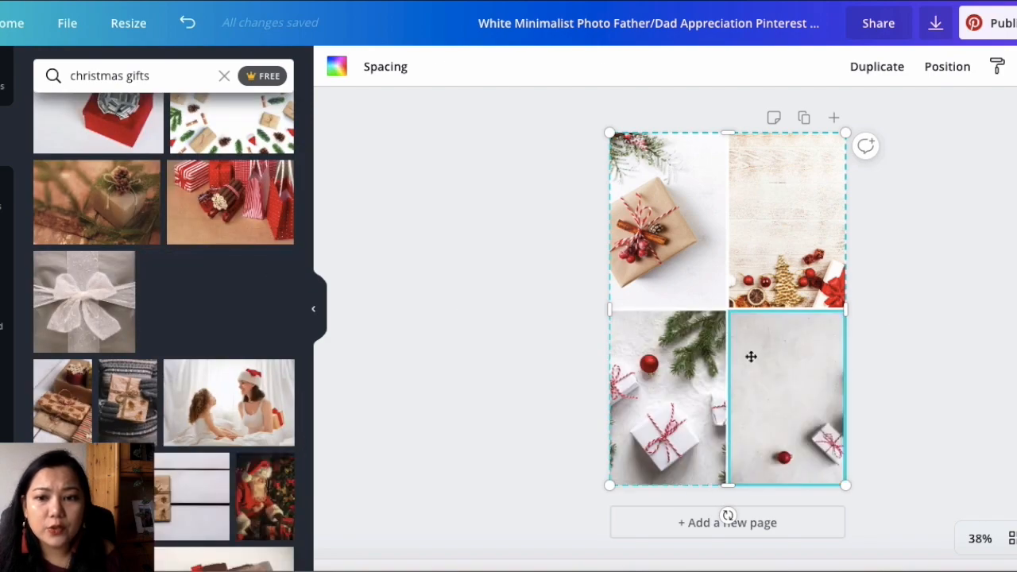
Shift the lower-right photo left inside its cell so that the white gifts and baubles fall within the frame.
{"action": "double_click", "coordinate": [767, 352]}
{"action": "left_click_drag", "start_coordinate": [796, 368], "coordinate": [742, 370]}
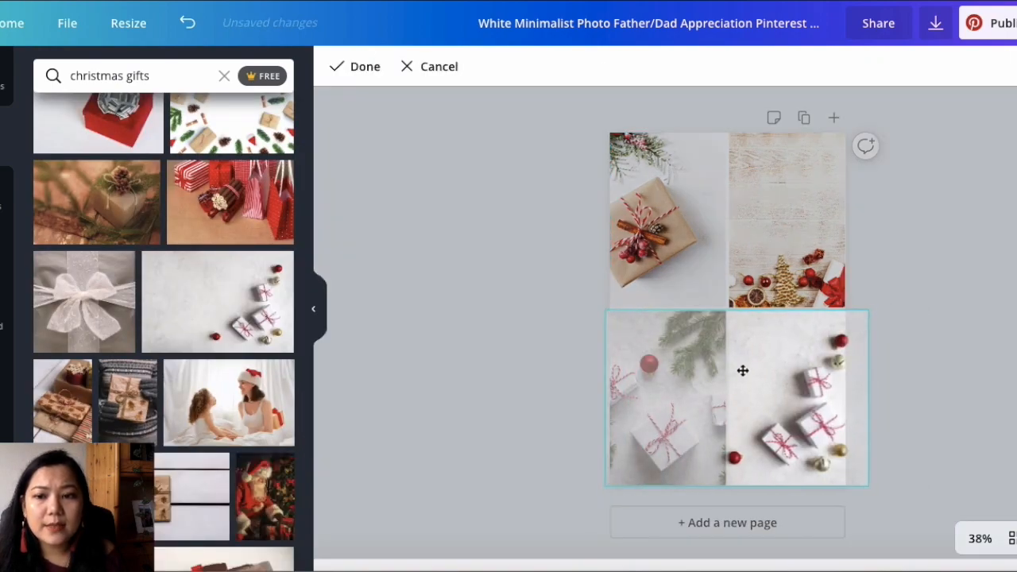
{"action": "key", "text": "Return"}
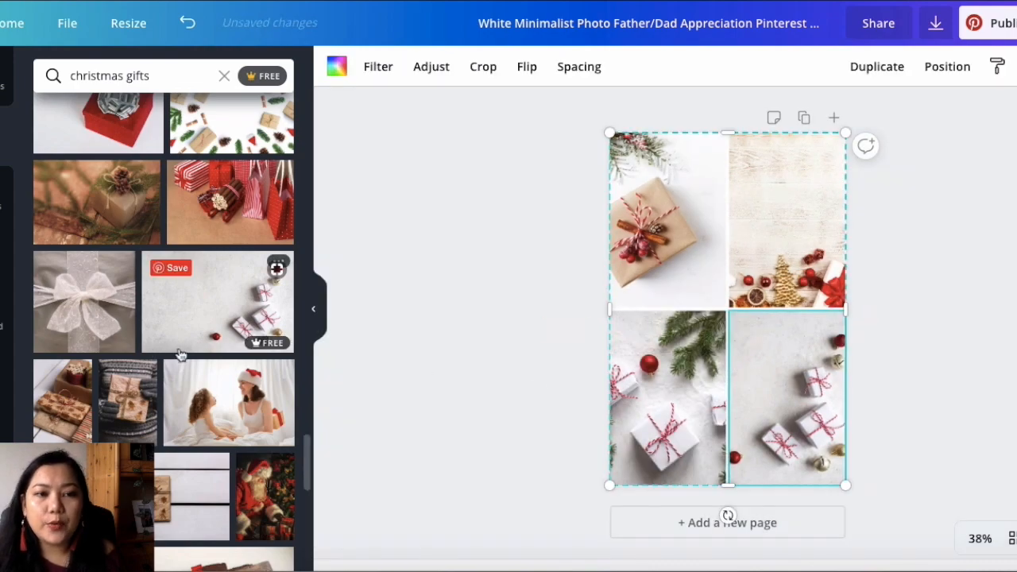
Replace the lower-left cell's photo with the kraft gift with a burlap bow, and shift it left inside its cell.
{"action": "scroll", "coordinate": [181, 355], "scroll_direction": "down", "scroll_amount": 2}
{"action": "scroll", "coordinate": [181, 355], "scroll_direction": "down", "scroll_amount": 2}
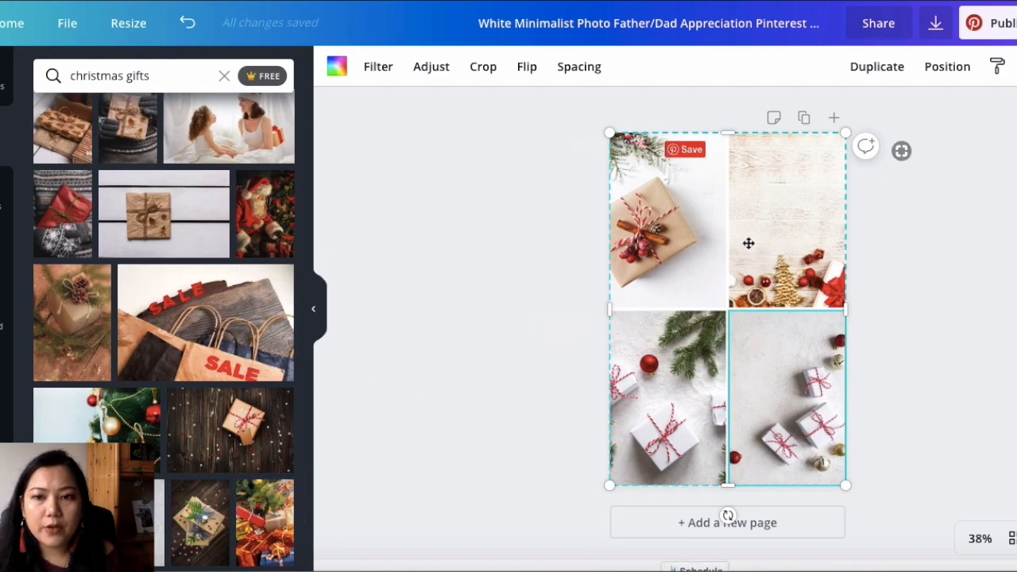
{"action": "left_click", "coordinate": [479, 381]}
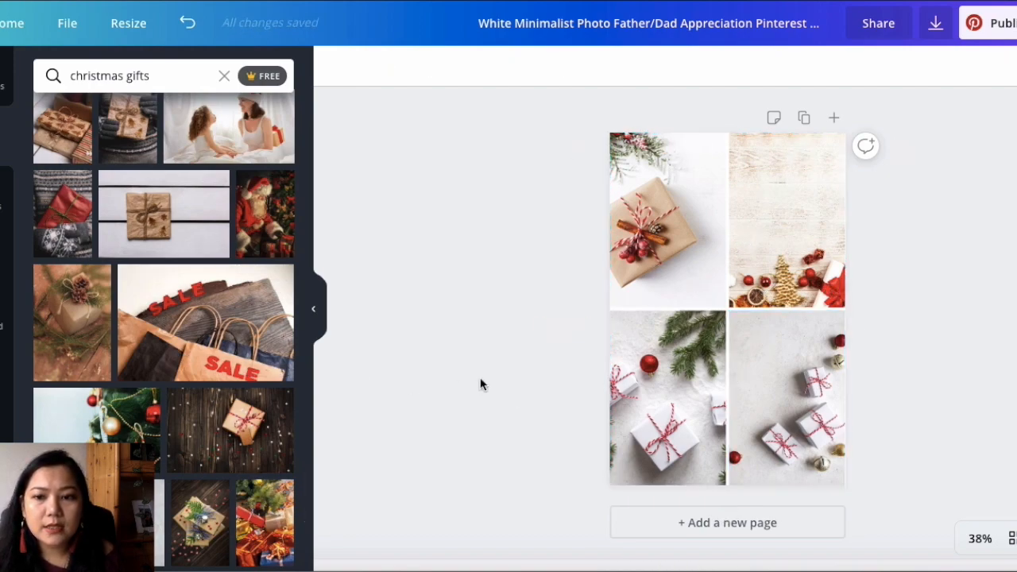
{"action": "left_click", "coordinate": [658, 395]}
{"action": "scroll", "coordinate": [143, 397], "scroll_direction": "down", "scroll_amount": 5}
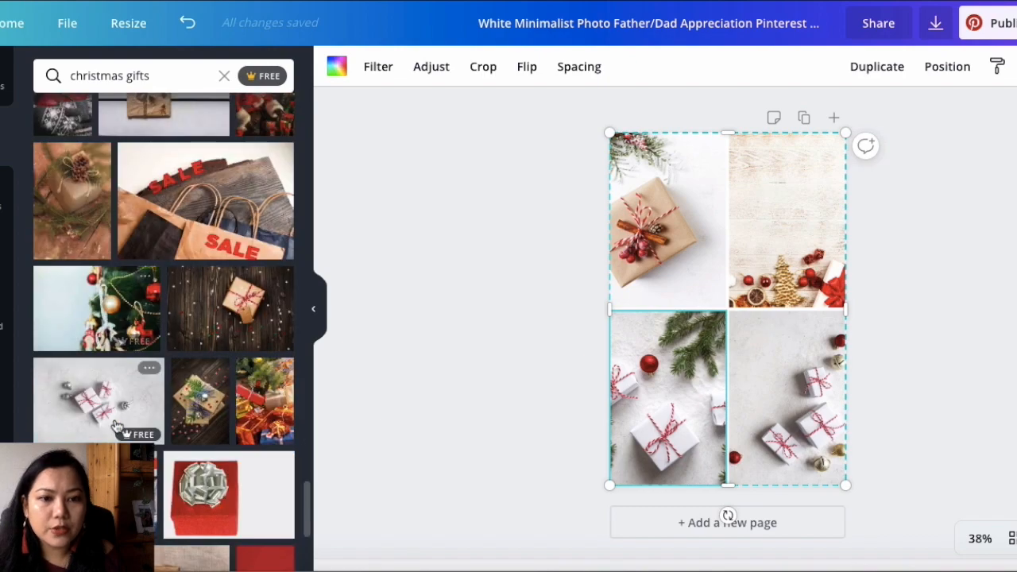
{"action": "scroll", "coordinate": [115, 427], "scroll_direction": "down", "scroll_amount": 4}
{"action": "left_click_drag", "start_coordinate": [159, 288], "coordinate": [620, 355]}
{"action": "double_click", "coordinate": [663, 350]}
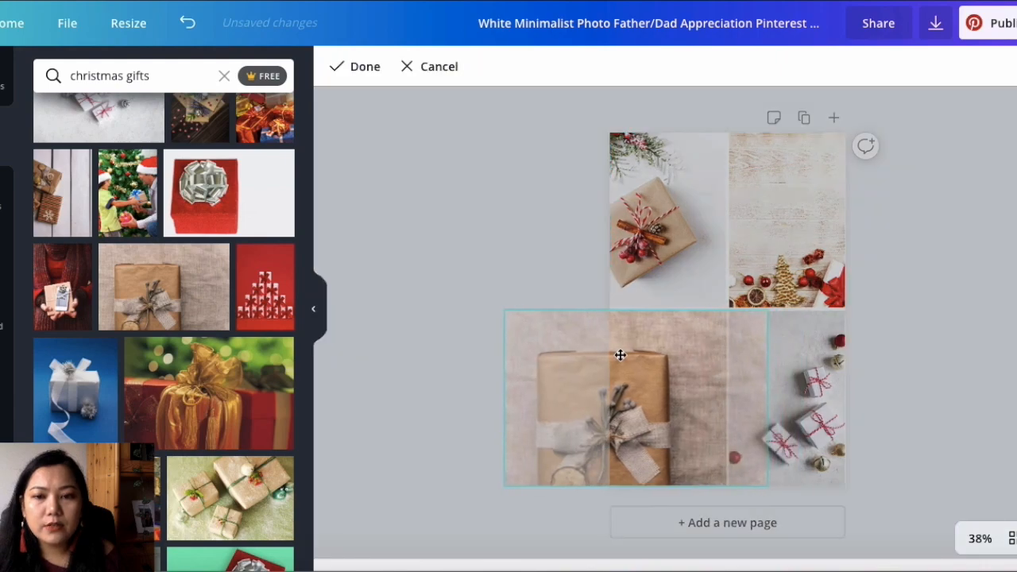
{"action": "double_click", "coordinate": [627, 356]}
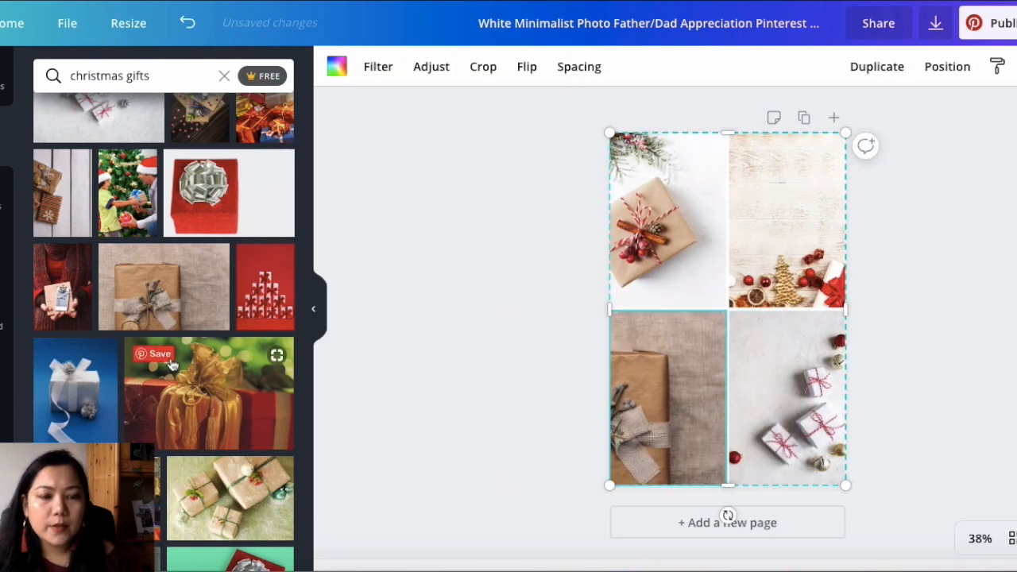
Replace the lower-left cell's photo with the twine-tied kraft gift on white wooden planks.
{"action": "scroll", "coordinate": [197, 368], "scroll_direction": "down", "scroll_amount": 5}
{"action": "scroll", "coordinate": [197, 373], "scroll_direction": "down", "scroll_amount": 5}
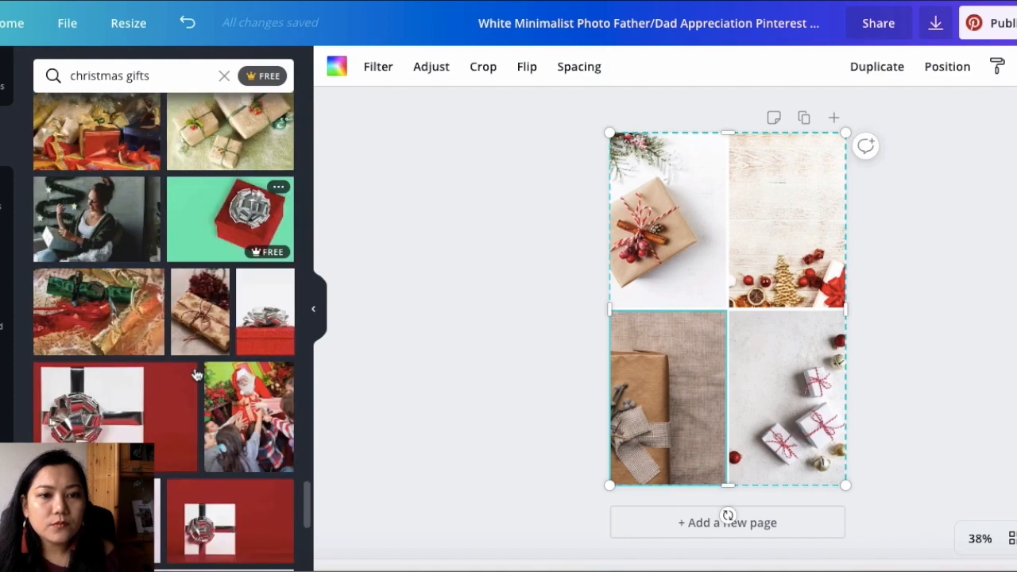
{"action": "scroll", "coordinate": [197, 373], "scroll_direction": "down", "scroll_amount": 10}
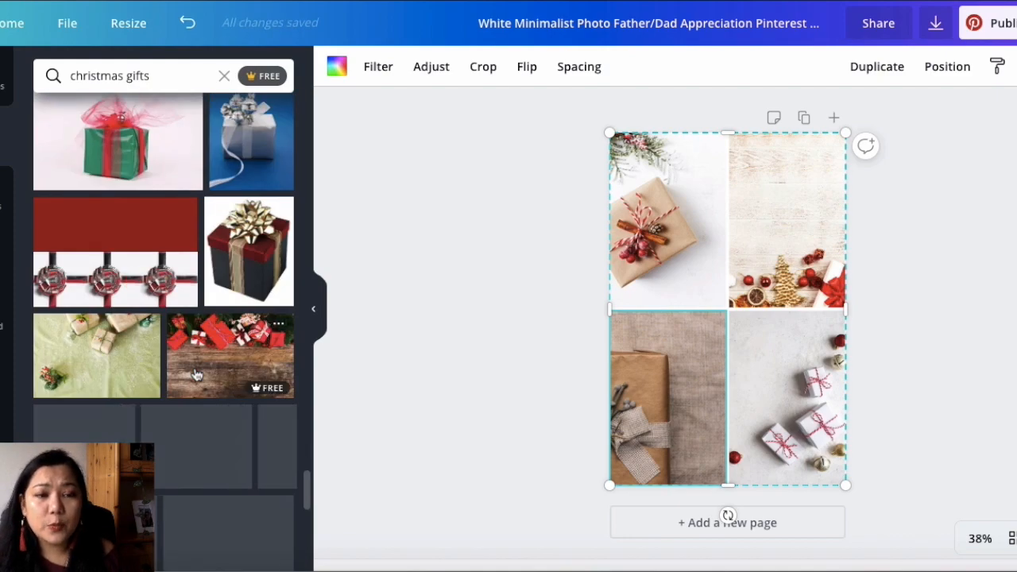
{"action": "scroll", "coordinate": [197, 373], "scroll_direction": "down", "scroll_amount": 8}
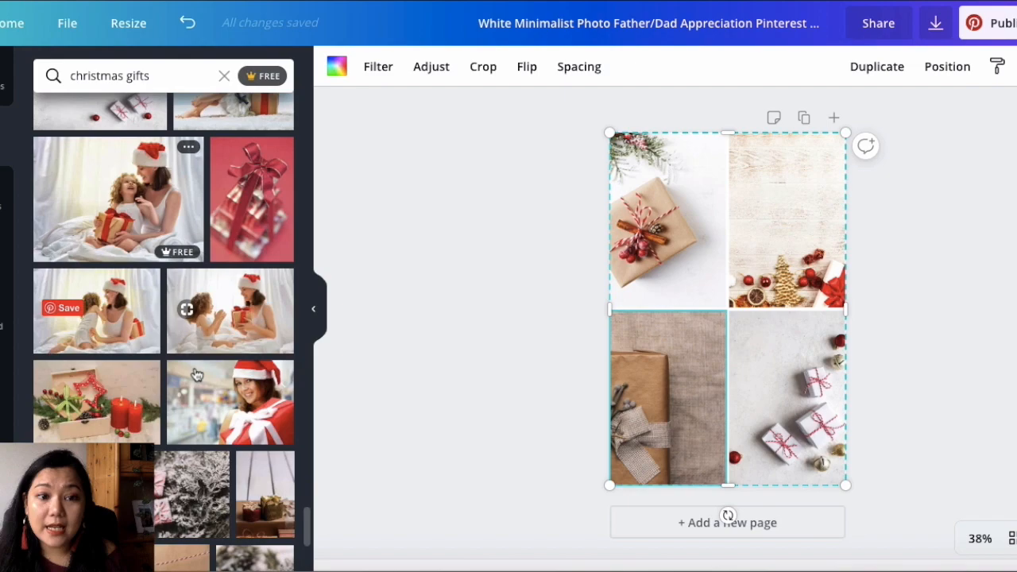
{"action": "scroll", "coordinate": [197, 374], "scroll_direction": "down", "scroll_amount": 5}
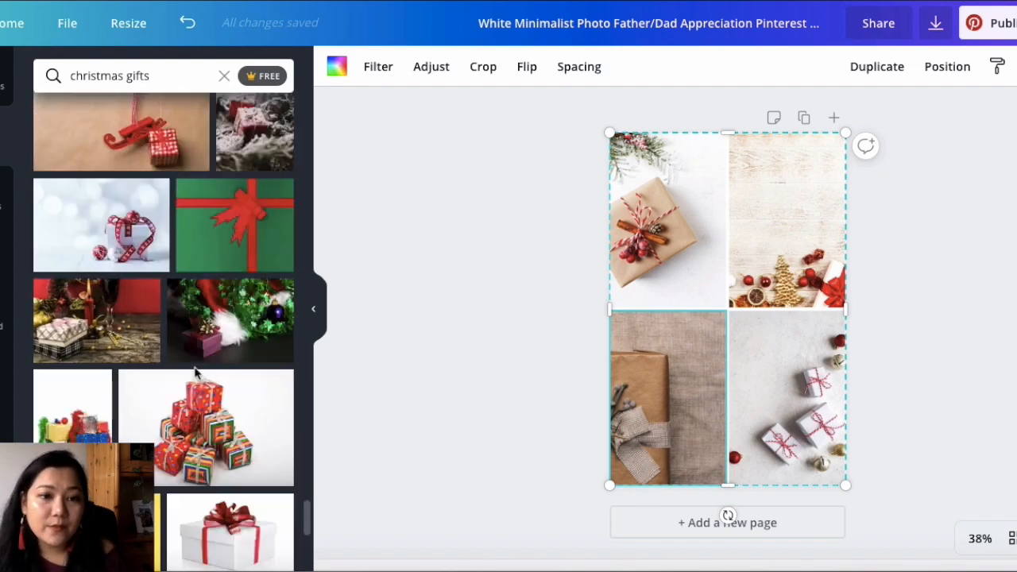
{"action": "scroll", "coordinate": [197, 373], "scroll_direction": "down", "scroll_amount": 10}
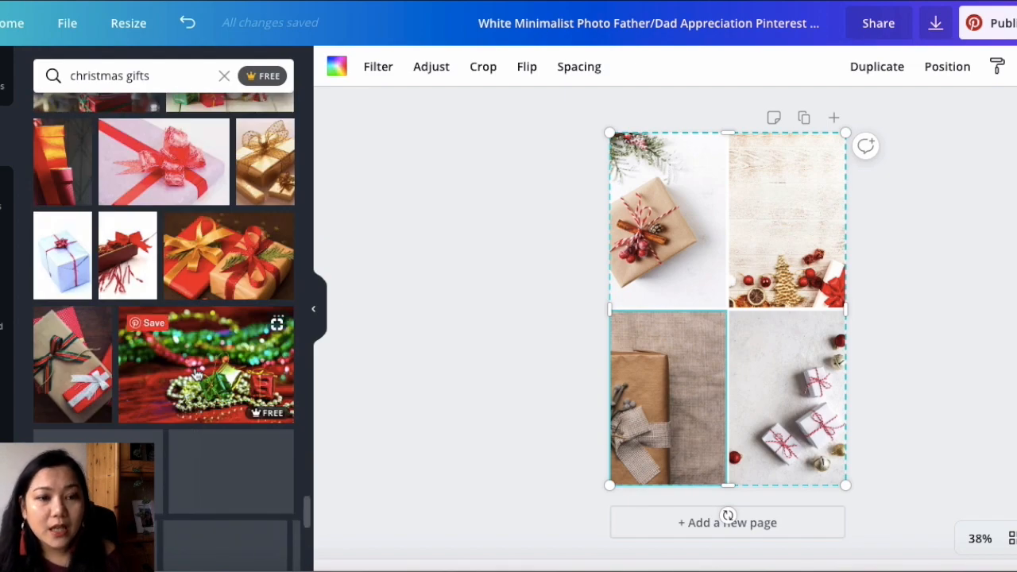
{"action": "scroll", "coordinate": [197, 373], "scroll_direction": "down", "scroll_amount": 15}
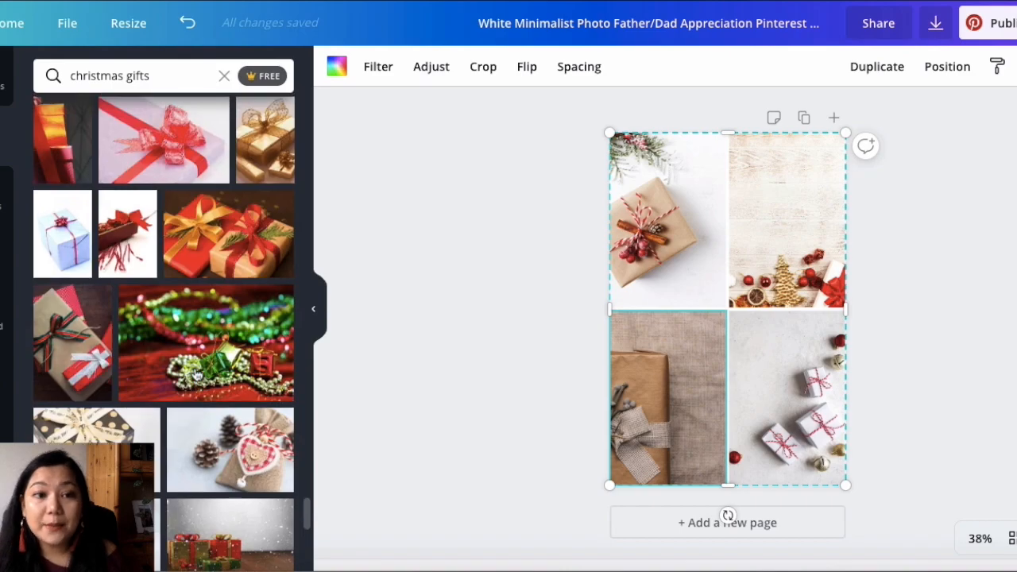
{"action": "scroll", "coordinate": [197, 373], "scroll_direction": "down", "scroll_amount": 15}
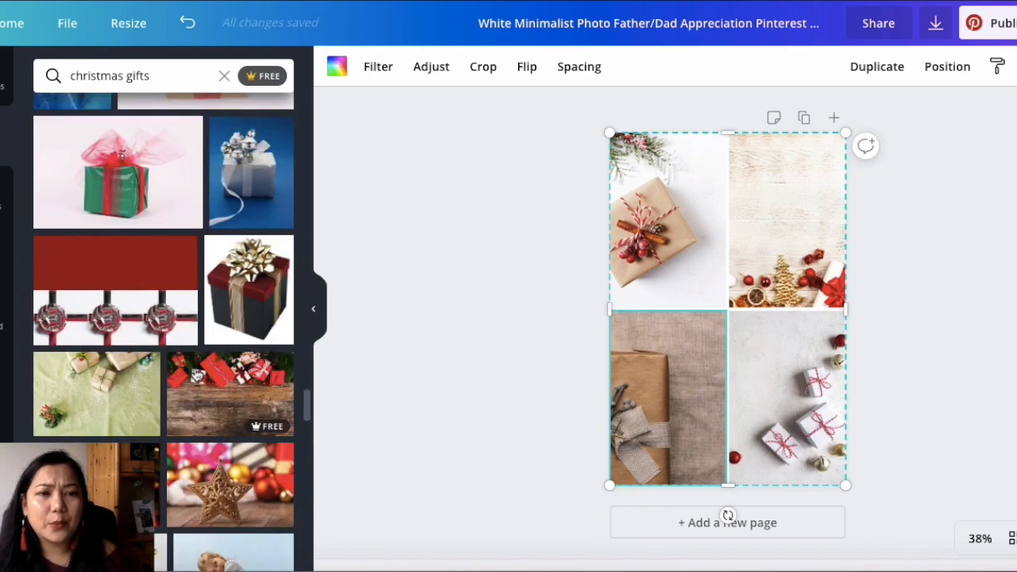
{"action": "scroll", "coordinate": [197, 373], "scroll_direction": "down", "scroll_amount": 15}
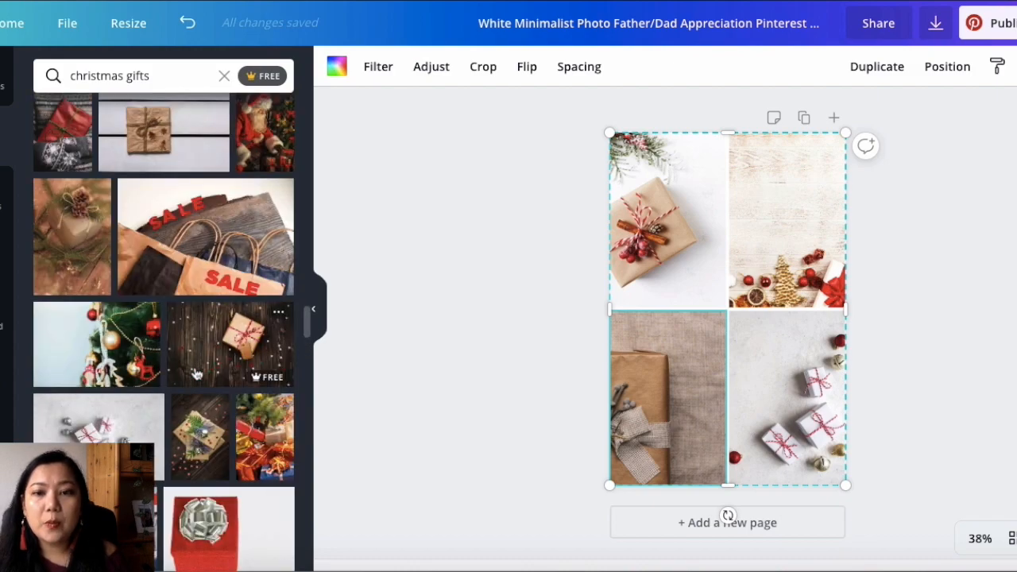
{"action": "scroll", "coordinate": [197, 374], "scroll_direction": "up", "scroll_amount": 1}
{"action": "mouse_move", "coordinate": [197, 373]}
{"action": "left_mouse_down"}
{"action": "mouse_move", "coordinate": [651, 338]}
{"action": "mouse_move", "coordinate": [424, 418]}
{"action": "mouse_move", "coordinate": [211, 376]}
{"action": "left_mouse_up"}
{"action": "scroll", "coordinate": [205, 365], "scroll_direction": "up", "scroll_amount": 1}
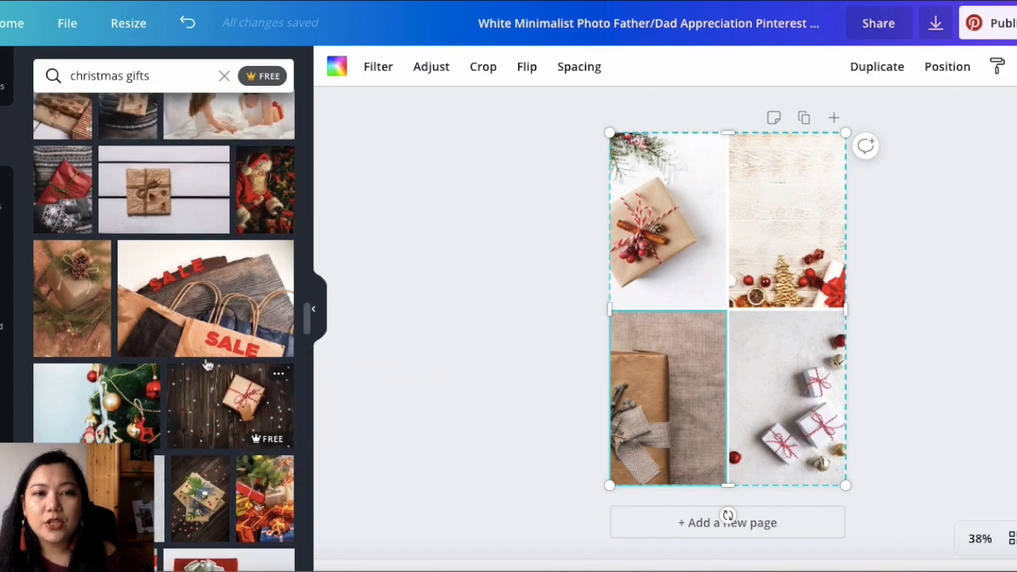
{"action": "left_click_drag", "start_coordinate": [164, 191], "coordinate": [640, 393]}
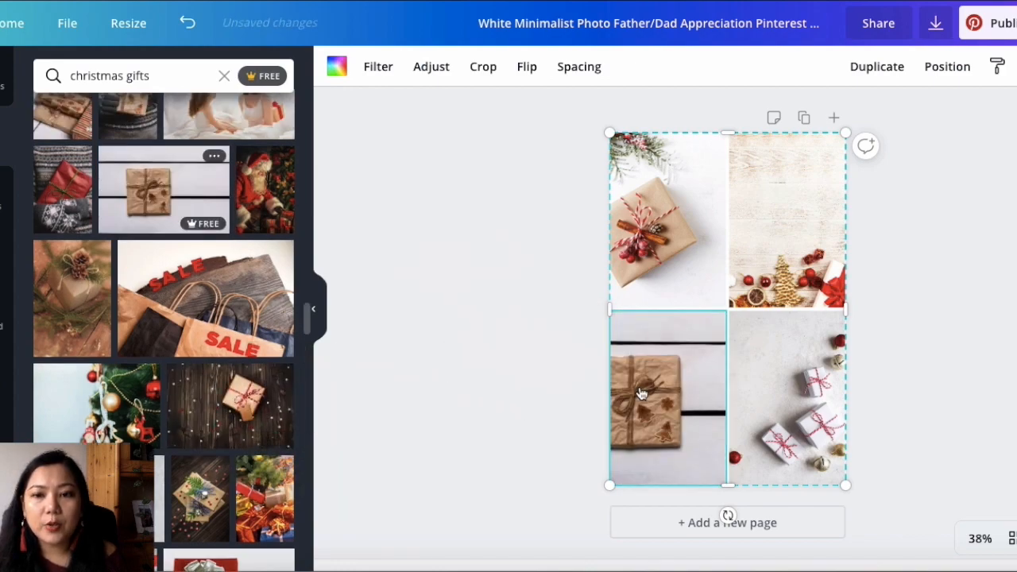
Replace the lower-left cell's photo with the fir sprigs, cones and kraft gifts on white, and shift it left inside its cell.
{"action": "scroll", "coordinate": [214, 401], "scroll_direction": "up", "scroll_amount": 4}
{"action": "scroll", "coordinate": [214, 401], "scroll_direction": "up", "scroll_amount": 1}
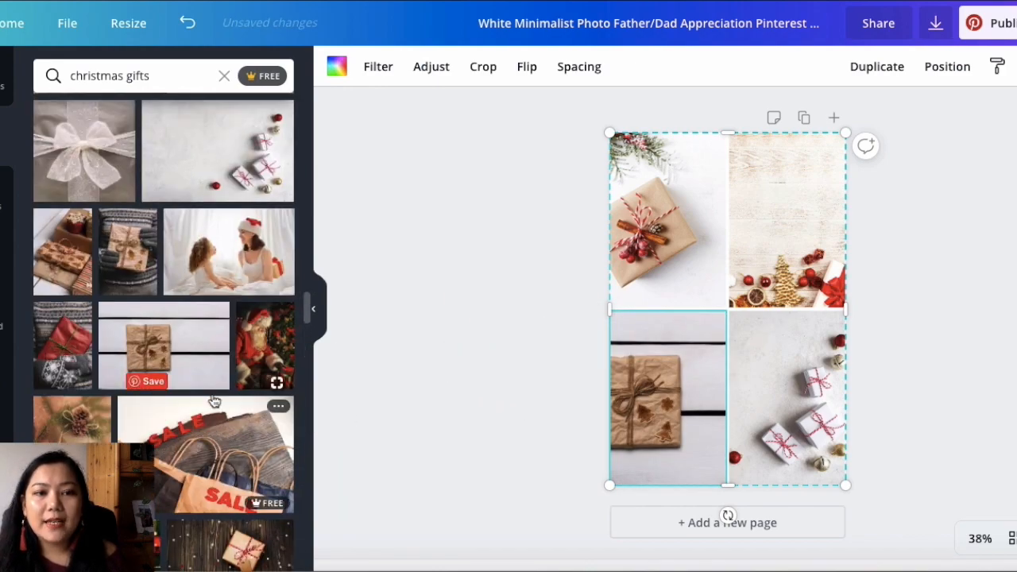
{"action": "scroll", "coordinate": [214, 401], "scroll_direction": "up", "scroll_amount": 3}
{"action": "scroll", "coordinate": [211, 374], "scroll_direction": "up", "scroll_amount": 2}
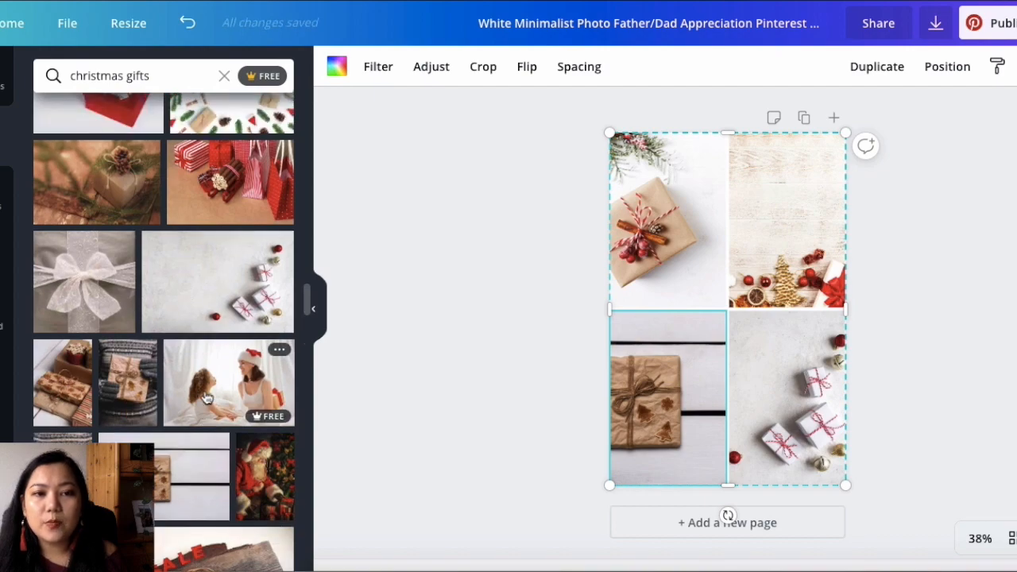
{"action": "scroll", "coordinate": [205, 397], "scroll_direction": "up", "scroll_amount": 3}
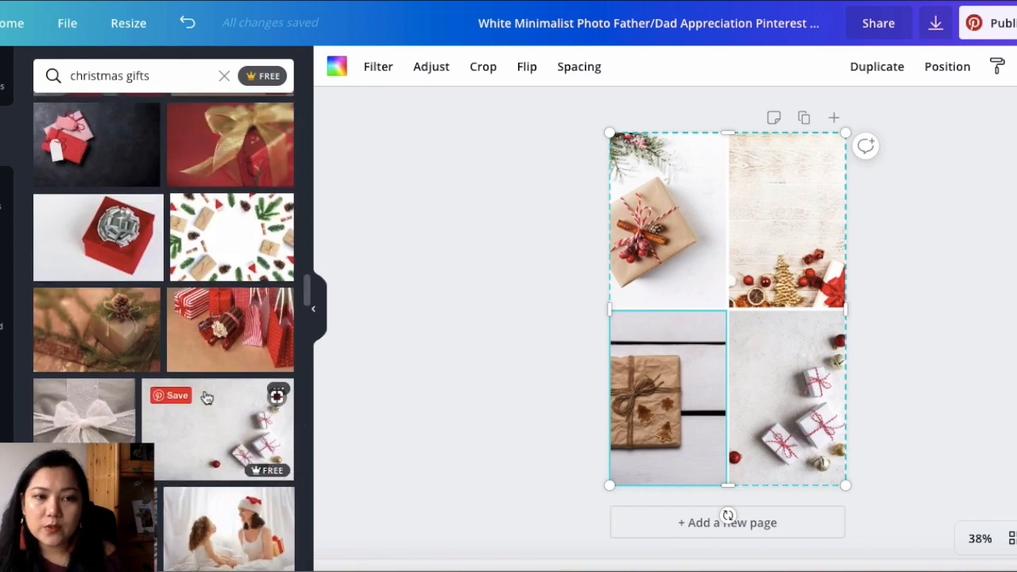
{"action": "scroll", "coordinate": [201, 394], "scroll_direction": "up", "scroll_amount": 1}
{"action": "left_click_drag", "start_coordinate": [248, 259], "coordinate": [677, 342]}
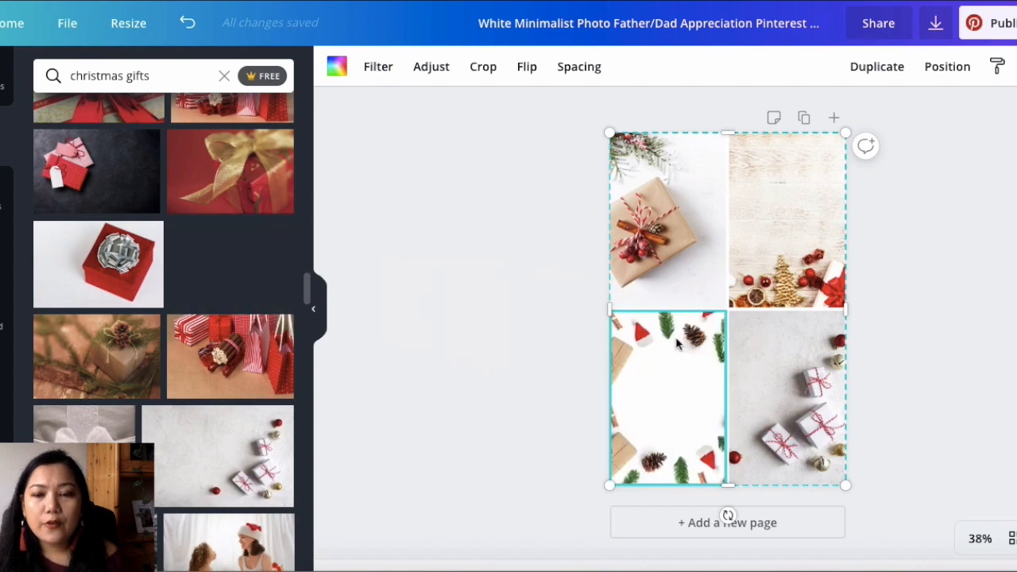
{"action": "double_click", "coordinate": [676, 347]}
{"action": "left_click_drag", "start_coordinate": [676, 347], "coordinate": [633, 354]}
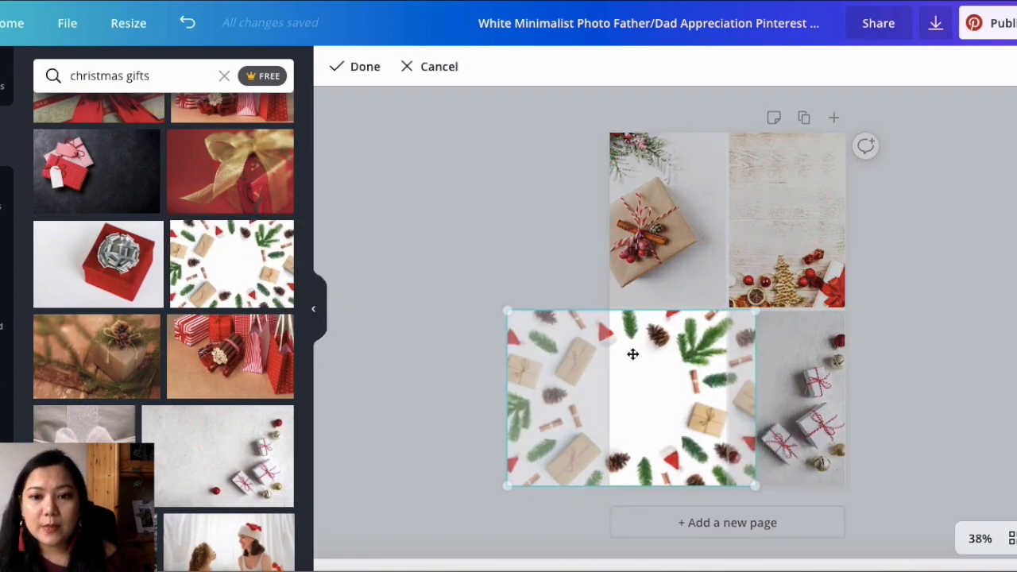
{"action": "key", "text": "Return"}
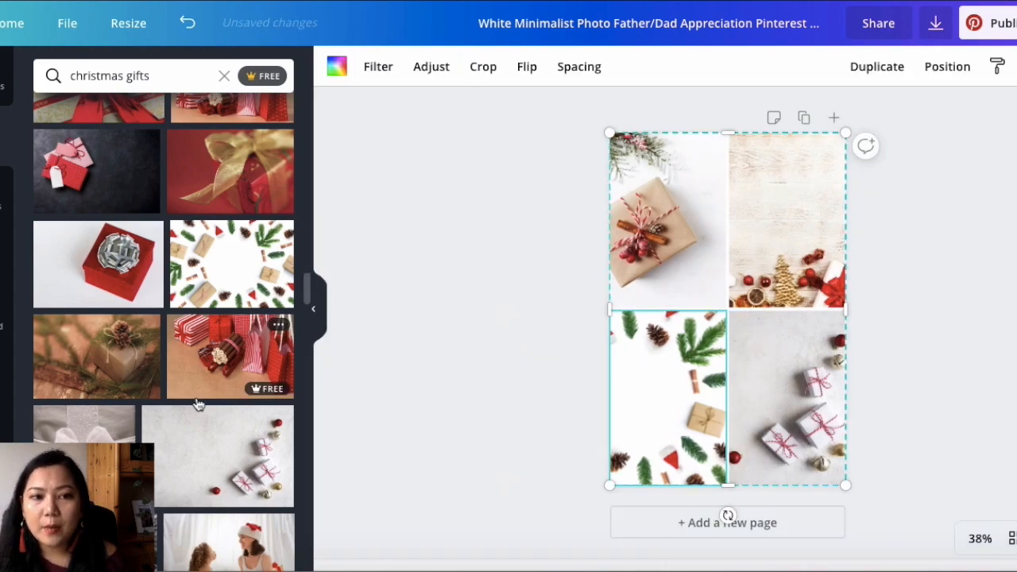
Look through the Christmas gift photo results for further matching photos and review the filled four-cell grid.
{"action": "scroll", "coordinate": [198, 404], "scroll_direction": "up", "scroll_amount": 3}
{"action": "scroll", "coordinate": [203, 406], "scroll_direction": "up", "scroll_amount": 10}
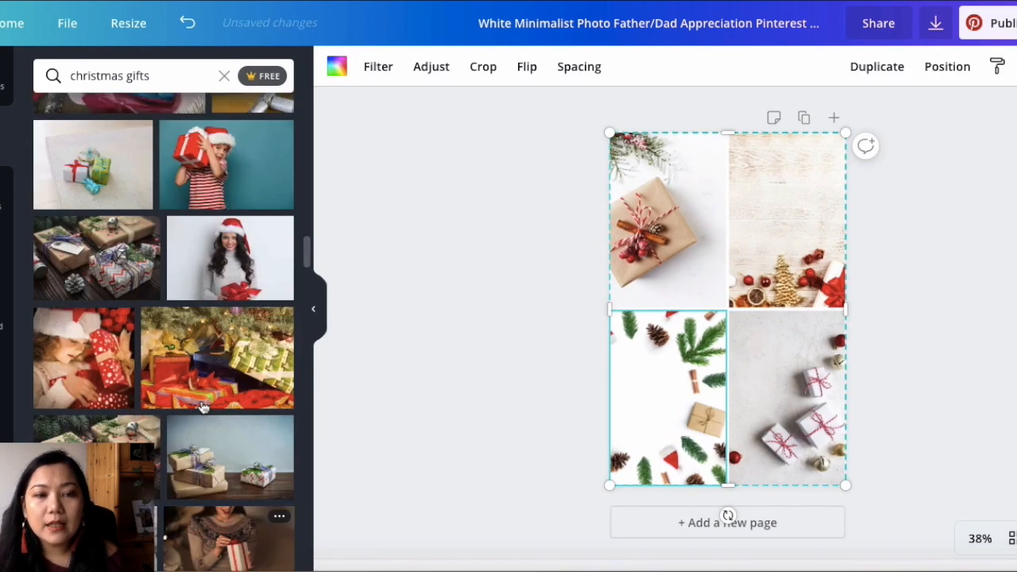
{"action": "scroll", "coordinate": [204, 407], "scroll_direction": "up", "scroll_amount": 10}
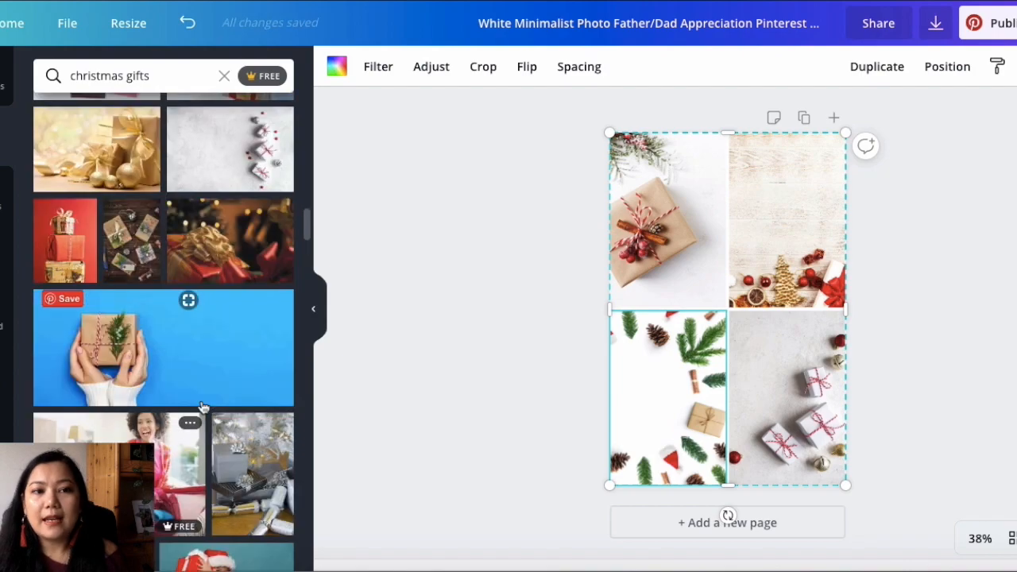
{"action": "scroll", "coordinate": [203, 406], "scroll_direction": "up", "scroll_amount": 5}
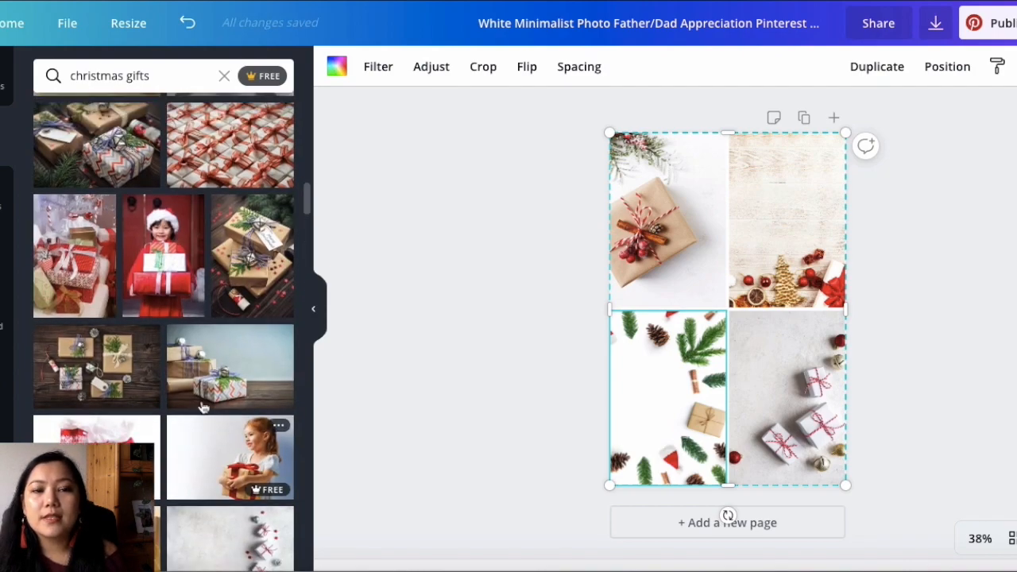
{"action": "scroll", "coordinate": [203, 407], "scroll_direction": "up", "scroll_amount": 10}
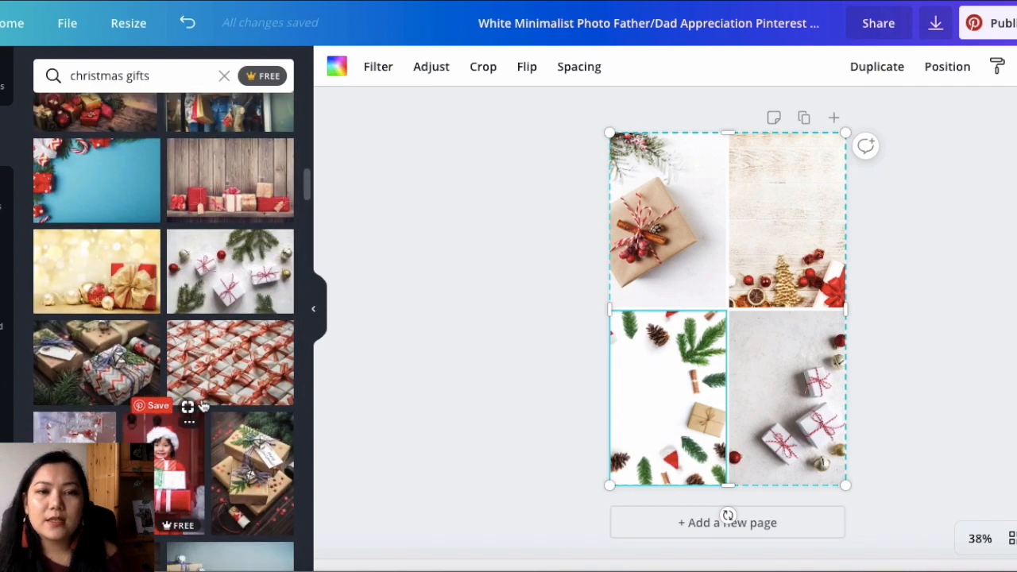
{"action": "scroll", "coordinate": [203, 407], "scroll_direction": "up", "scroll_amount": 10}
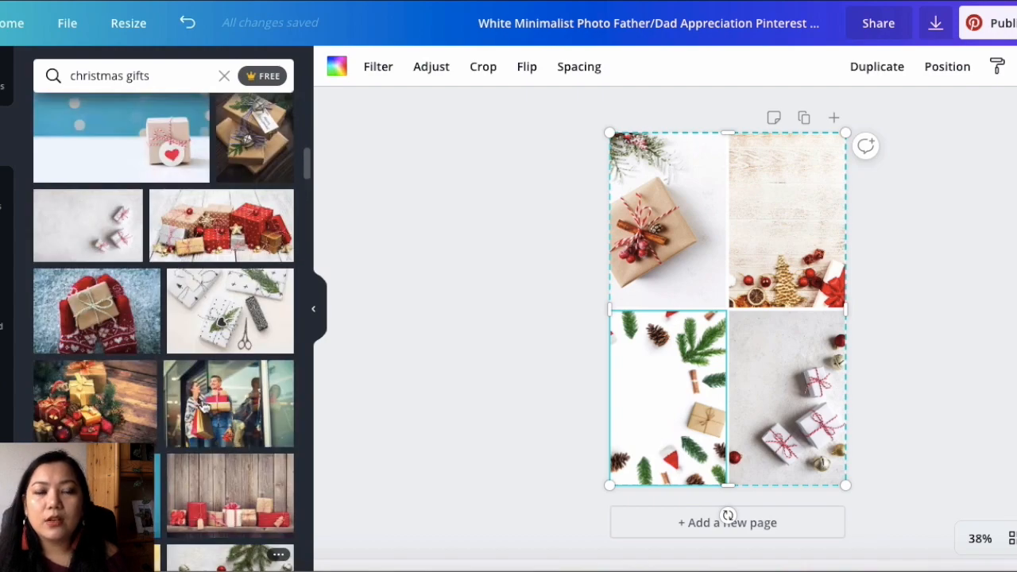
{"action": "scroll", "coordinate": [203, 407], "scroll_direction": "up", "scroll_amount": 5}
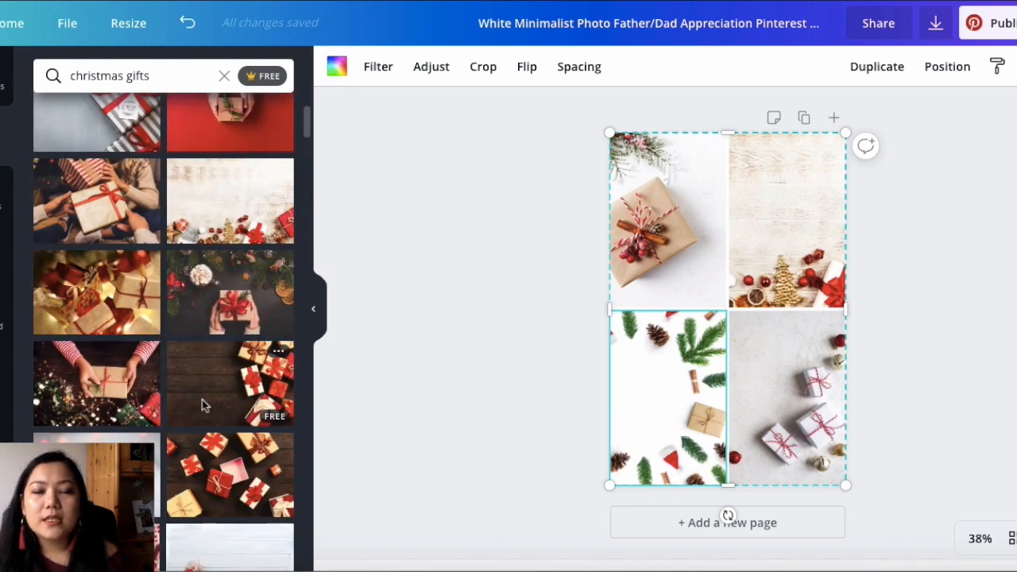
{"action": "left_click", "coordinate": [515, 313]}
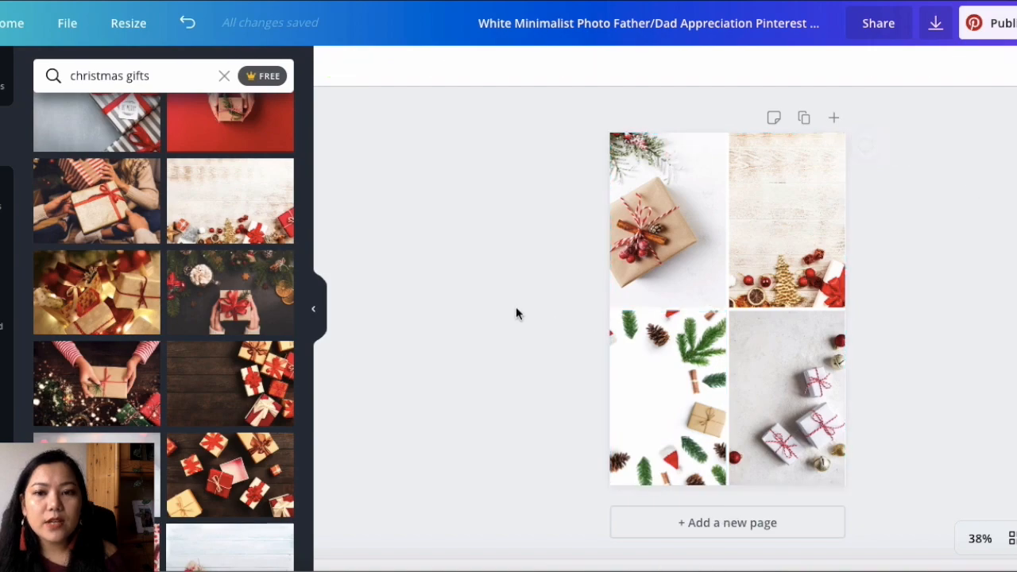
{"action": "left_click", "coordinate": [703, 233]}
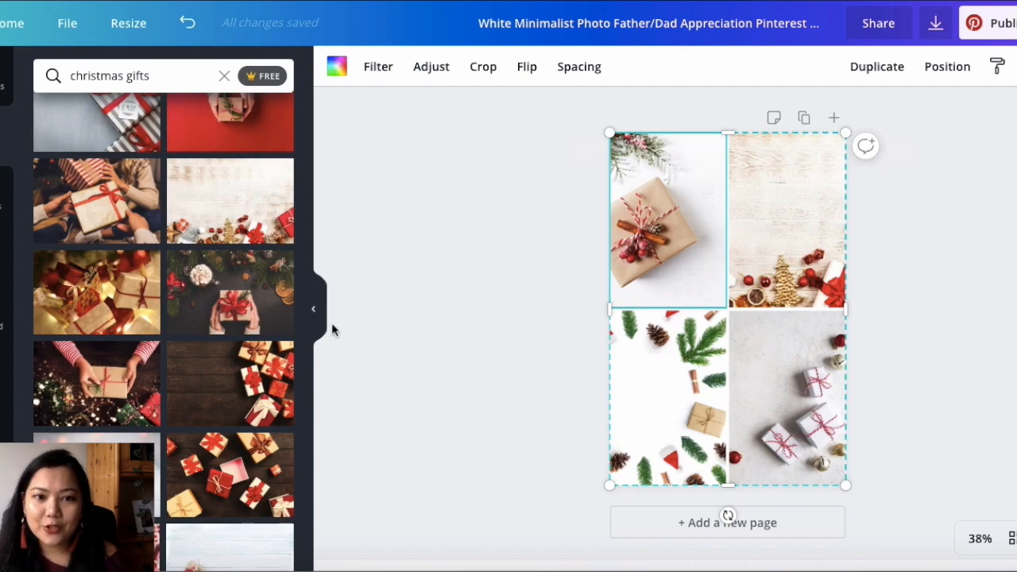
{"action": "scroll", "coordinate": [101, 238], "scroll_direction": "up", "scroll_amount": 5}
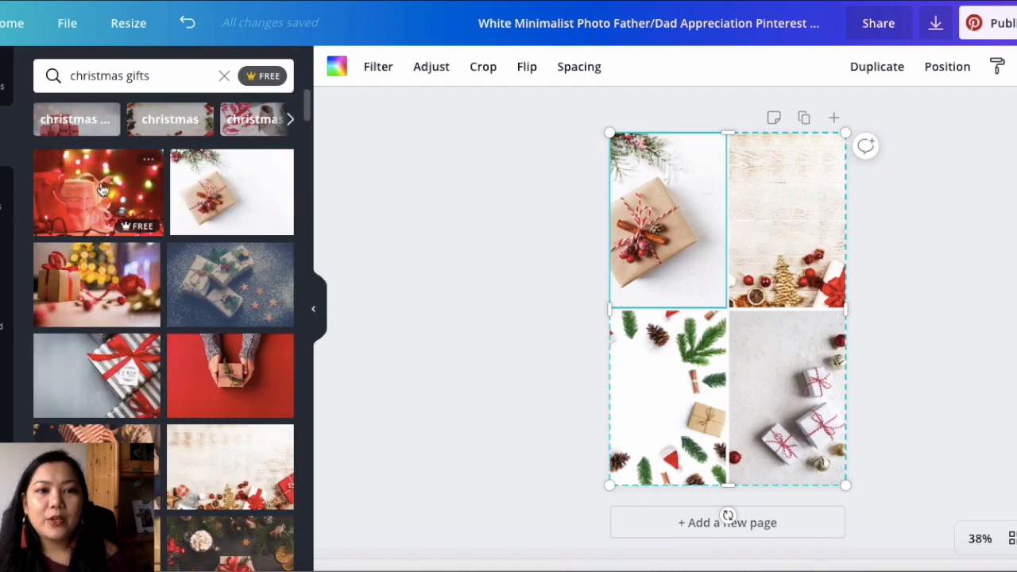
Add a heading over the middle of the photo grid, widen its text box and enlarge it to font size 48.3.
{"action": "left_click", "coordinate": [224, 75]}
{"action": "left_click", "coordinate": [3, 256]}
{"action": "left_click", "coordinate": [97, 151]}
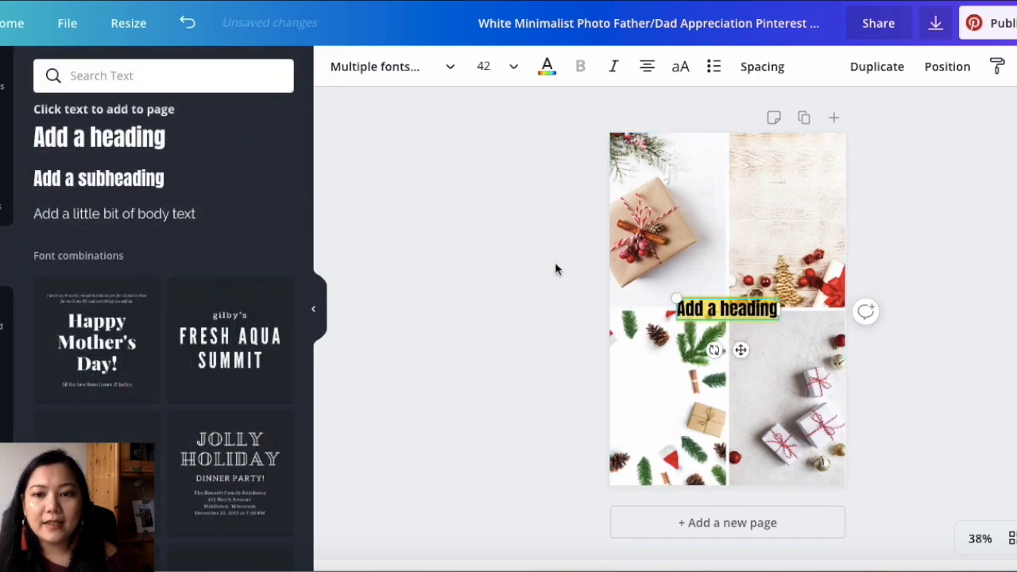
{"action": "left_click_drag", "start_coordinate": [784, 310], "coordinate": [797, 308]}
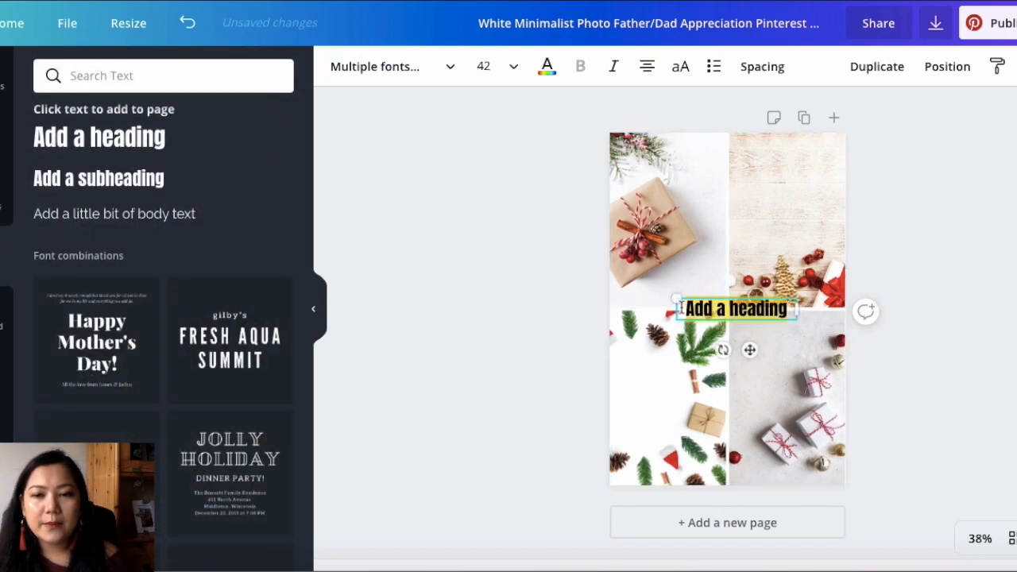
{"action": "left_click_drag", "start_coordinate": [674, 296], "coordinate": [659, 295]}
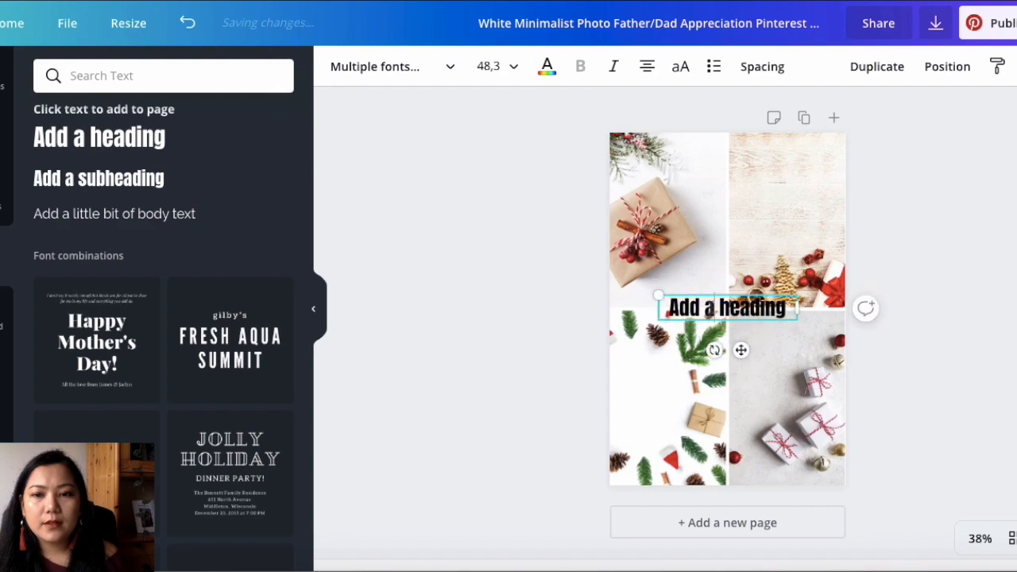
Replace the heading's placeholder text with "10 Cheap Christmas Gift Ideas".
{"action": "left_click_drag", "start_coordinate": [789, 308], "coordinate": [666, 310]}
{"action": "type", "text": "Unique"}
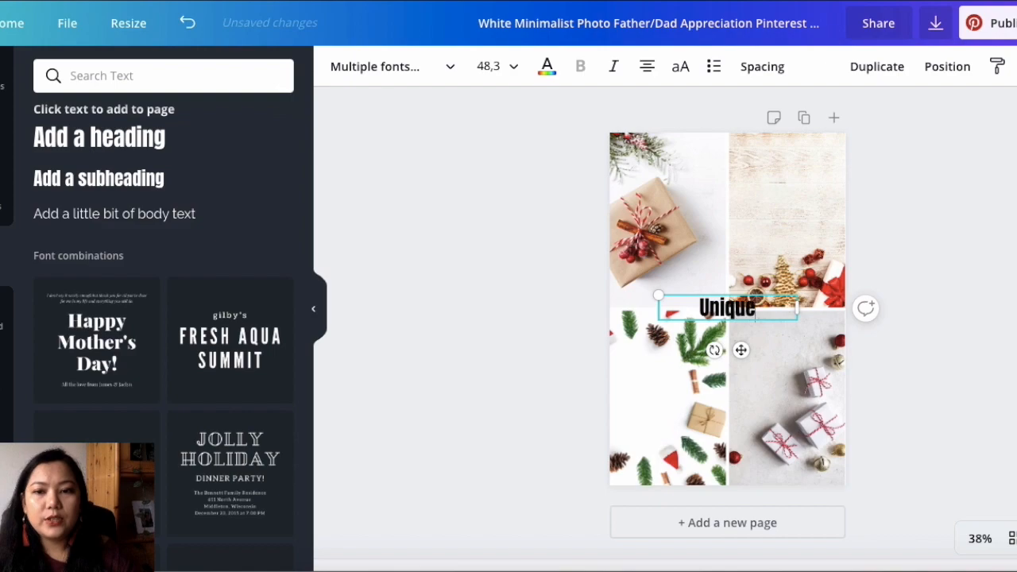
{"action": "type", "text": "Cheap"}
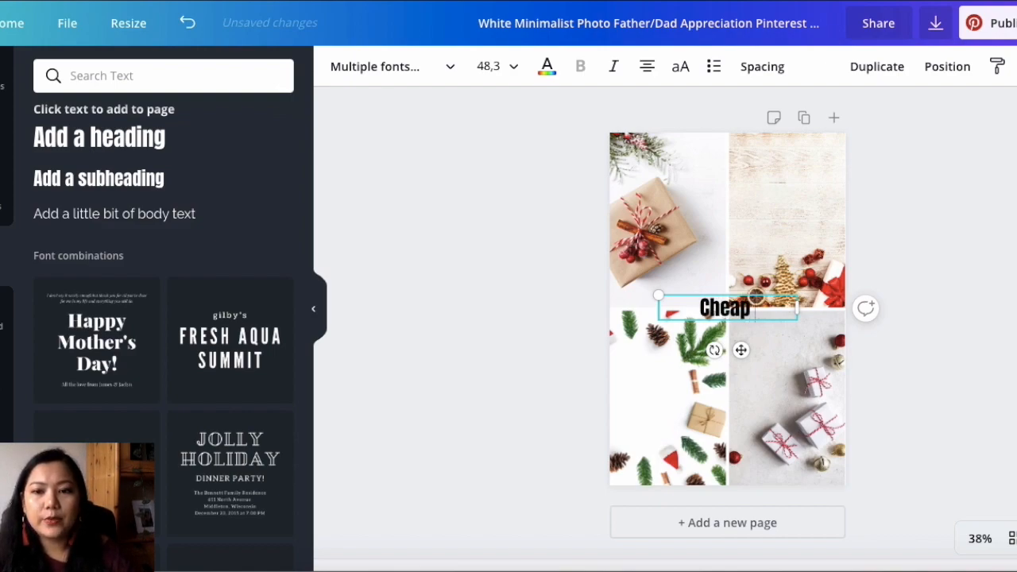
{"action": "type", "text": " Christmas Gift Ideas"}
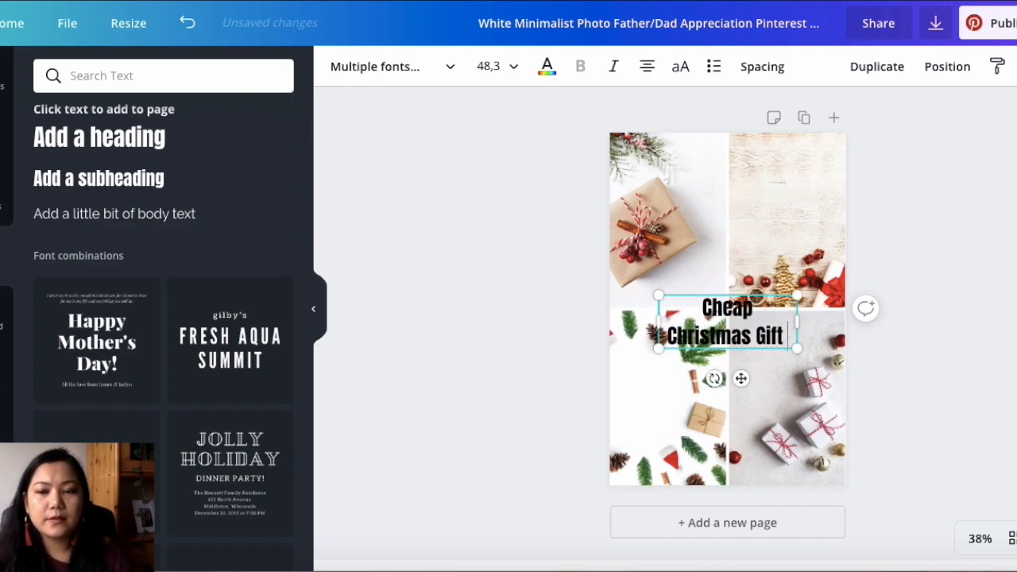
{"action": "left_click", "coordinate": [690, 313]}
{"action": "type", "text": "10"}
Set the entire heading's font to Raleway.
{"action": "key", "text": "ctrl+a"}
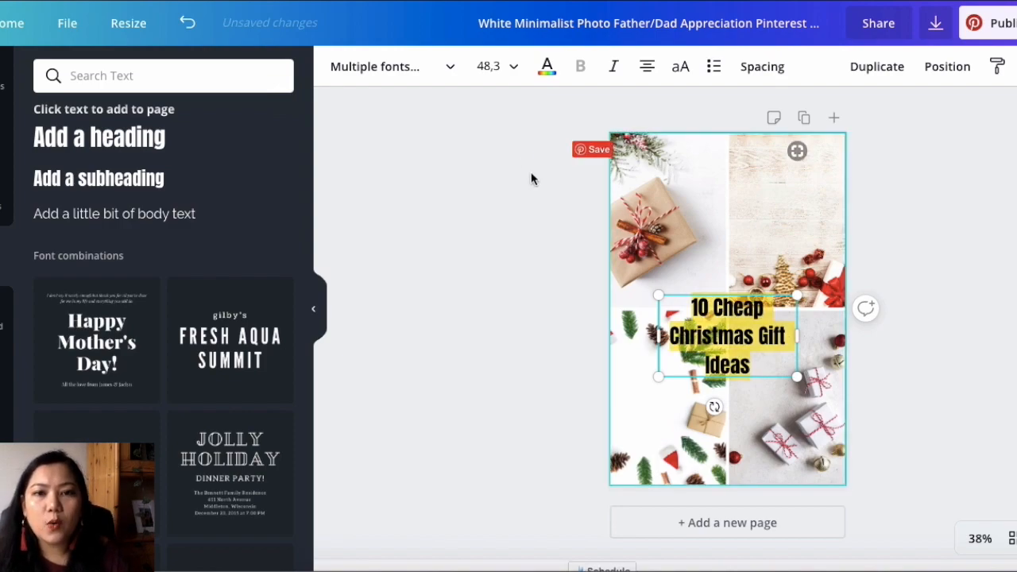
{"action": "left_click", "coordinate": [433, 71]}
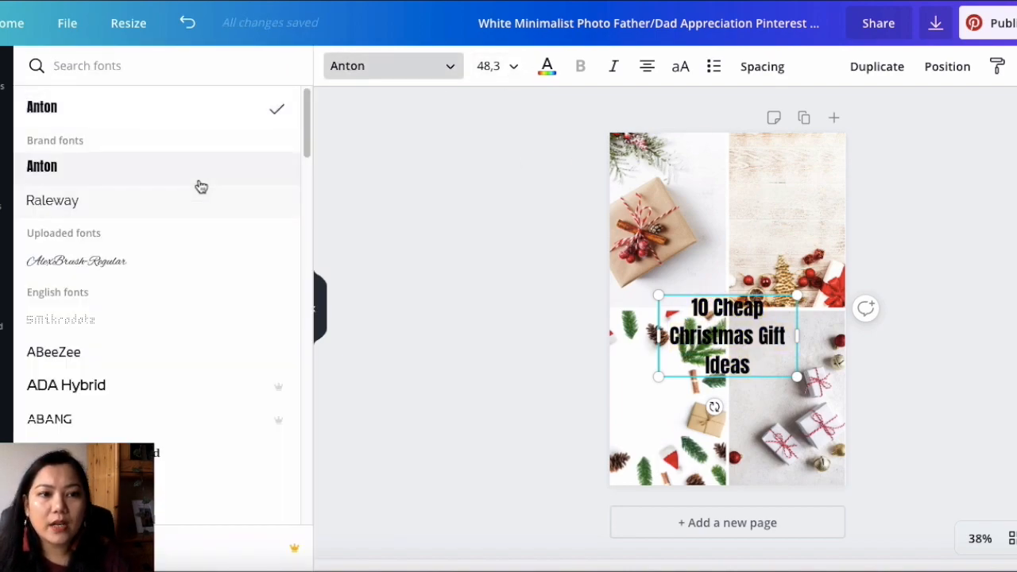
{"action": "left_click", "coordinate": [204, 205]}
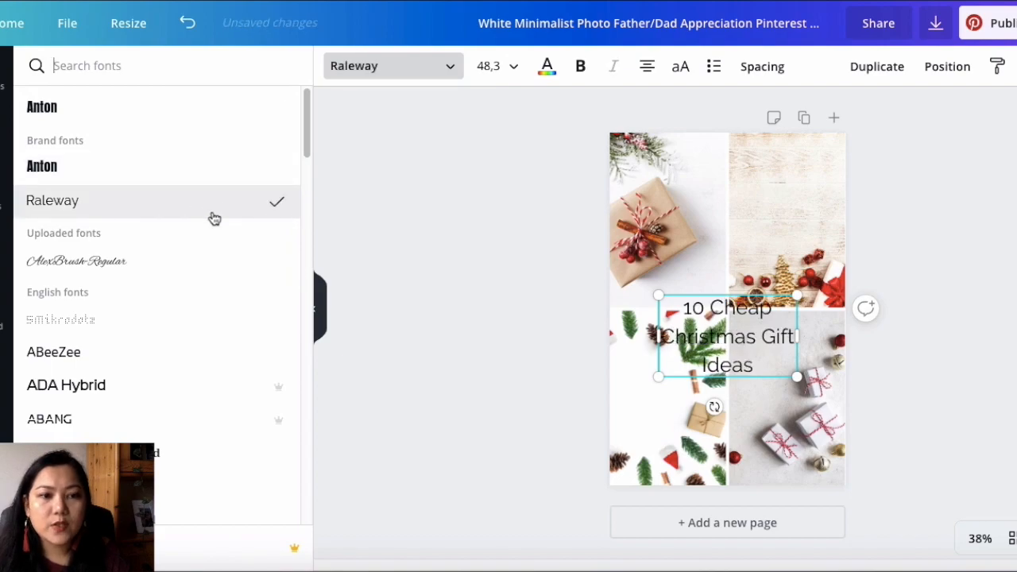
{"action": "scroll", "coordinate": [222, 302], "scroll_direction": "down", "scroll_amount": 5}
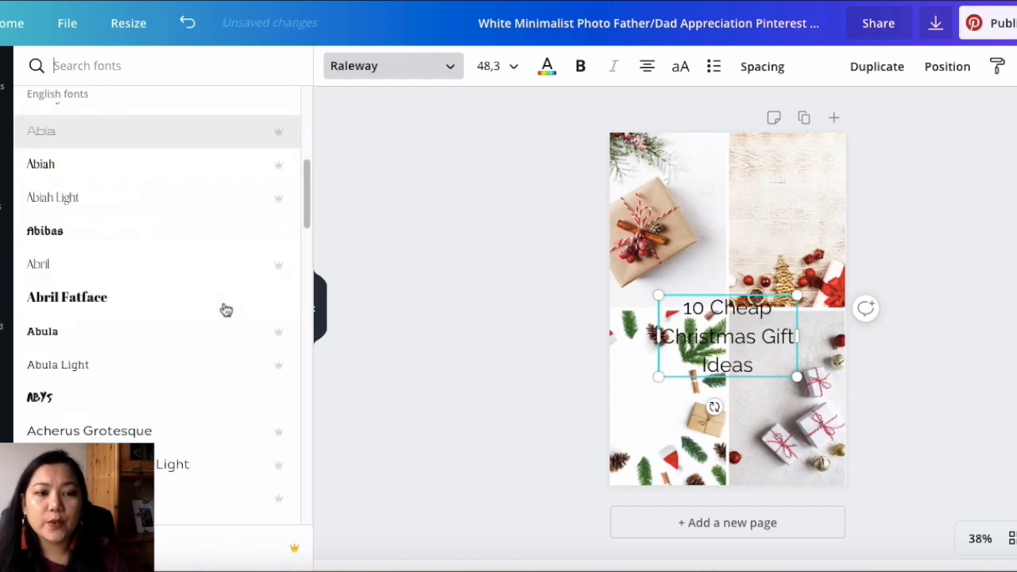
{"action": "scroll", "coordinate": [224, 305], "scroll_direction": "up", "scroll_amount": 5}
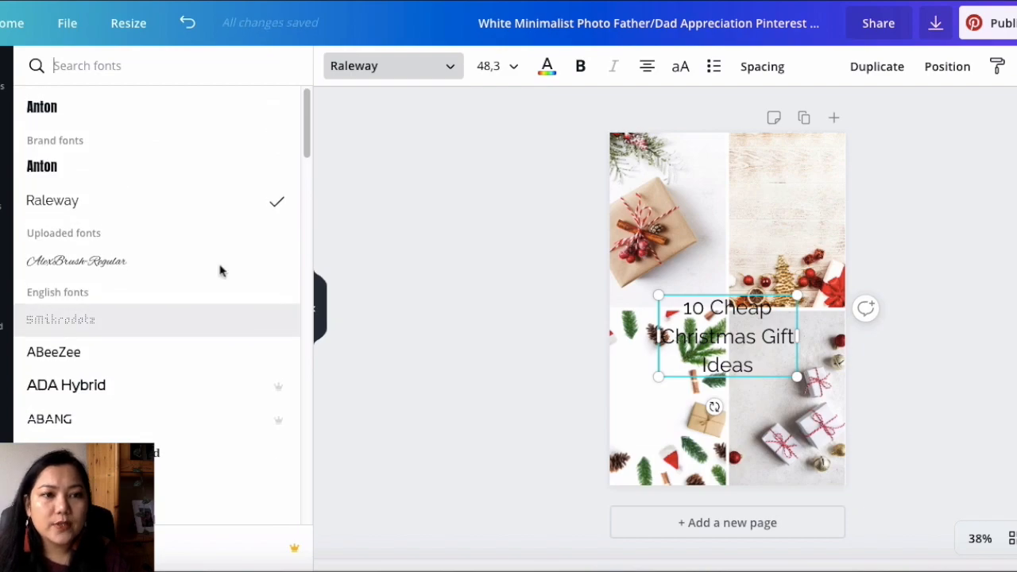
{"action": "left_click", "coordinate": [205, 211]}
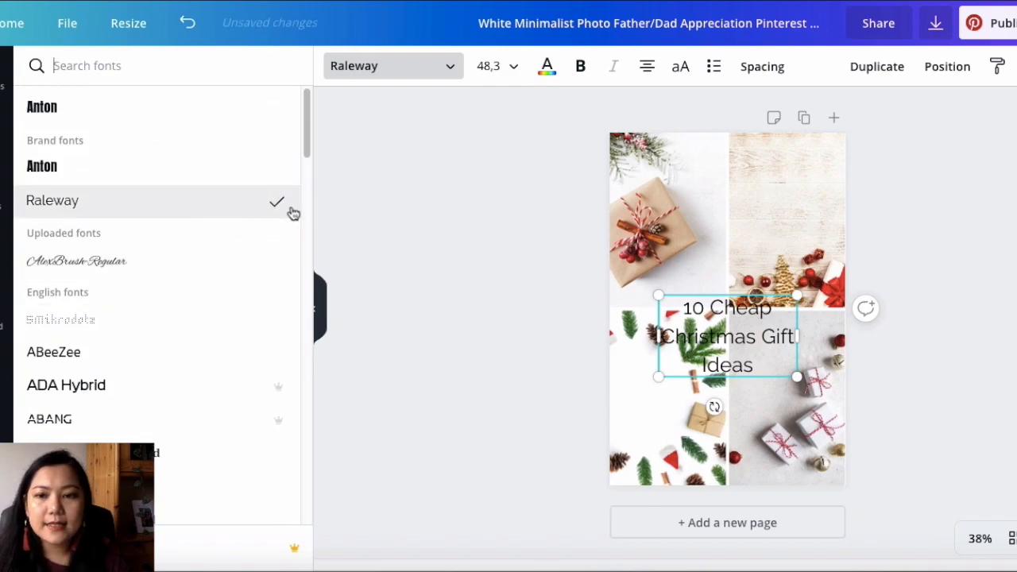
Make the heading uppercase and bold, and move it up slightly over the middle of the photo grid.
{"action": "left_click", "coordinate": [679, 67]}
{"action": "left_click_drag", "start_coordinate": [736, 292], "coordinate": [736, 265]}
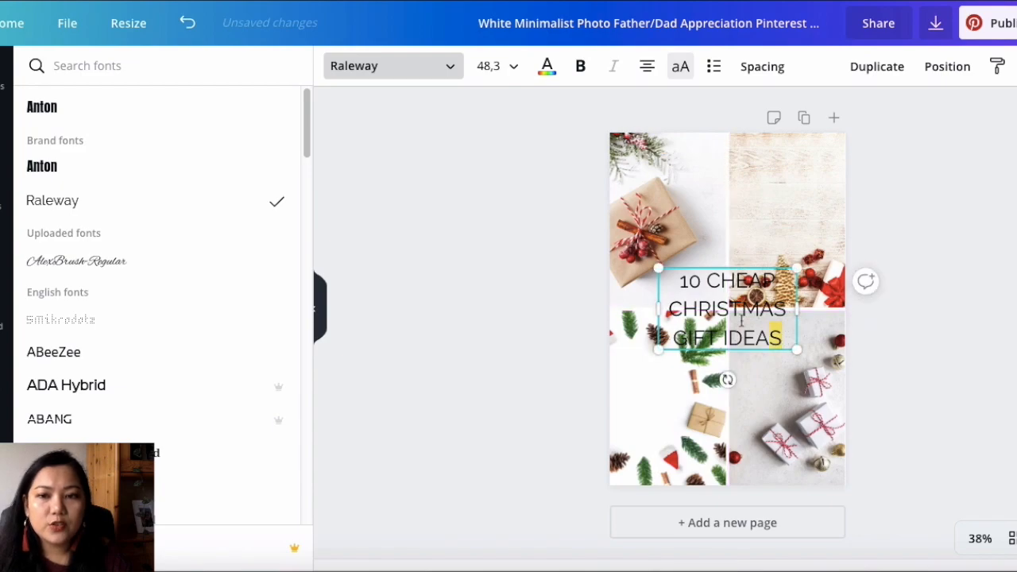
{"action": "left_click_drag", "start_coordinate": [766, 330], "coordinate": [683, 283]}
{"action": "left_click", "coordinate": [580, 68]}
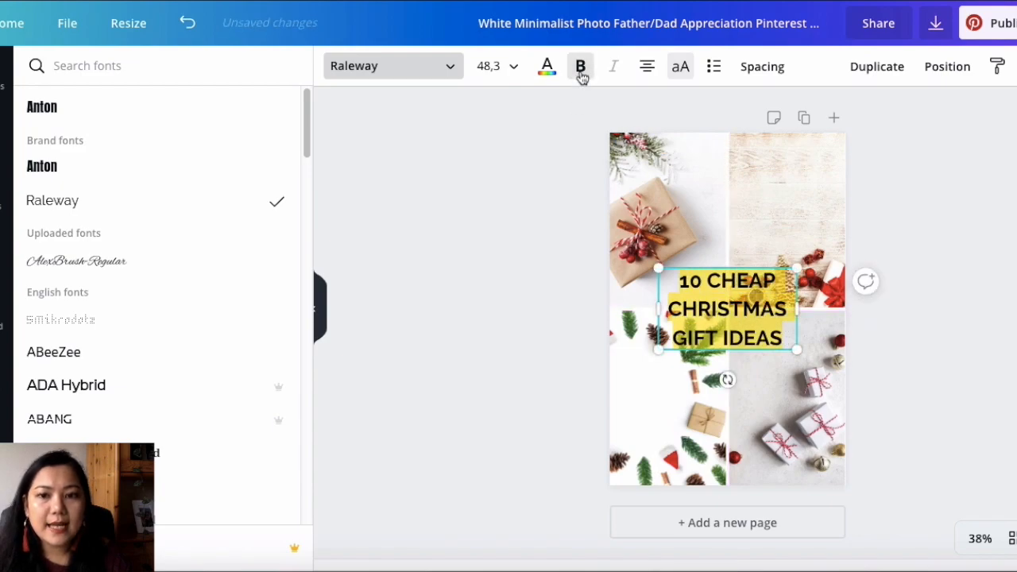
{"action": "left_click", "coordinate": [675, 203]}
{"action": "left_click", "coordinate": [675, 203]}
{"action": "left_click", "coordinate": [745, 289]}
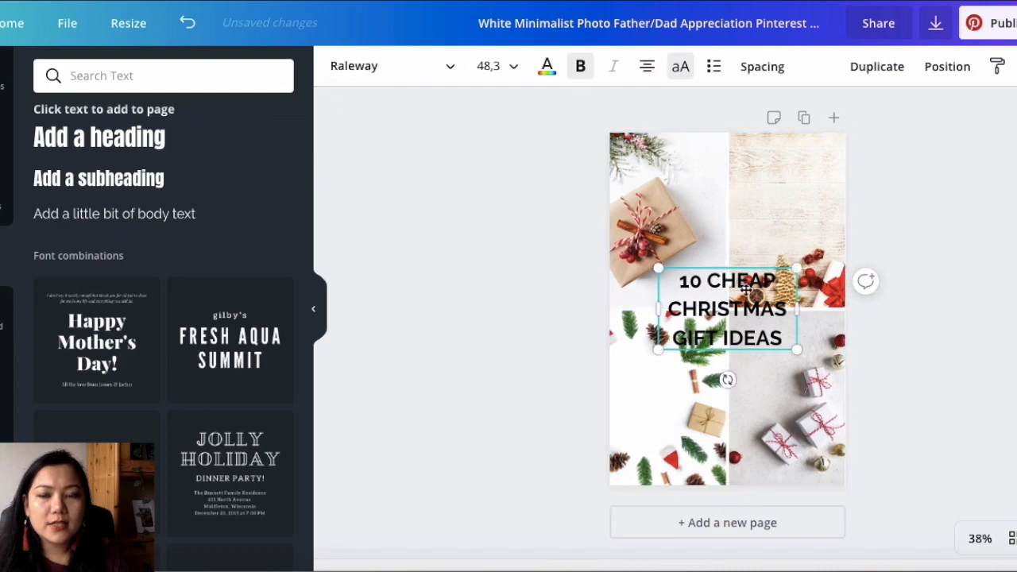
Enlarge the heading to font size 62.2 and centre it over the meeting point of the four photos.
{"action": "left_click_drag", "start_coordinate": [659, 269], "coordinate": [638, 256]}
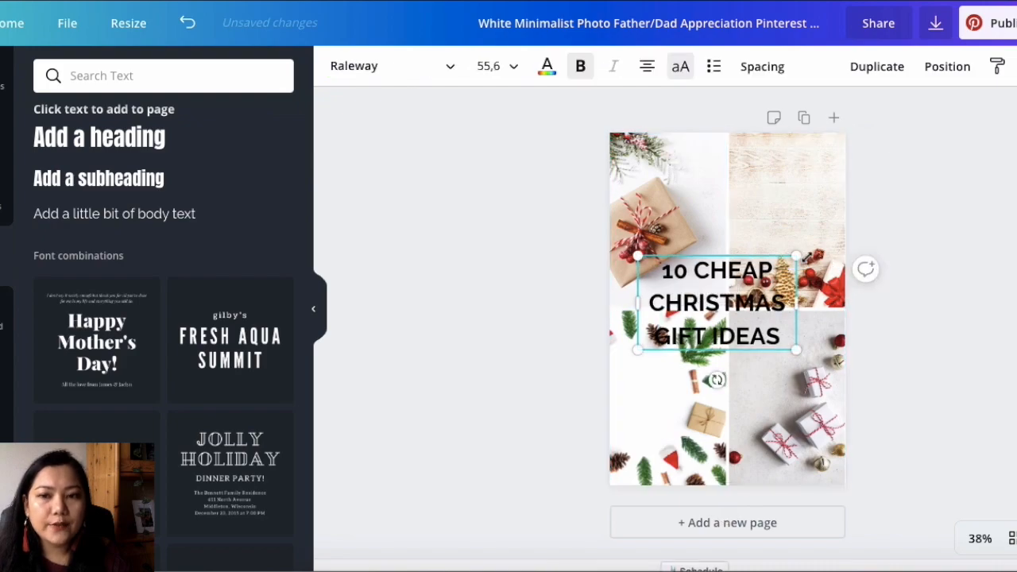
{"action": "mouse_move", "coordinate": [797, 256]}
{"action": "left_mouse_down"}
{"action": "mouse_move", "coordinate": [817, 244]}
{"action": "mouse_move", "coordinate": [801, 272]}
{"action": "left_mouse_up"}
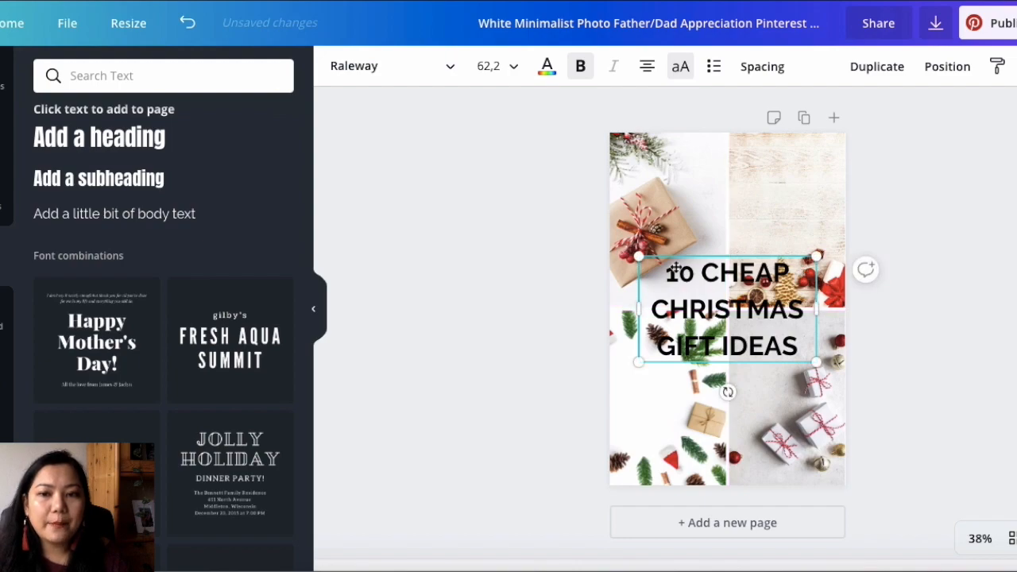
{"action": "left_click", "coordinate": [902, 349]}
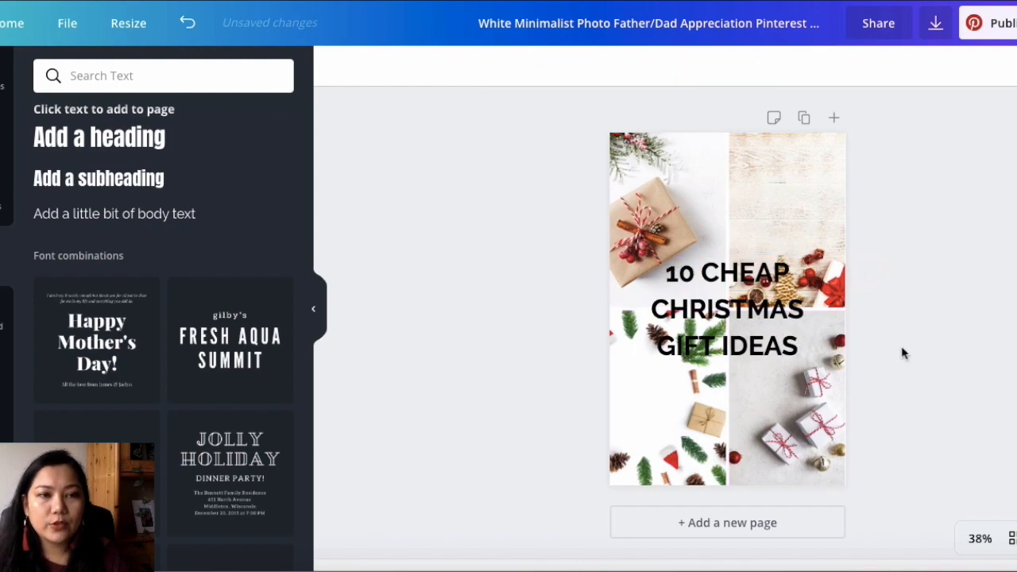
{"action": "left_click", "coordinate": [749, 318]}
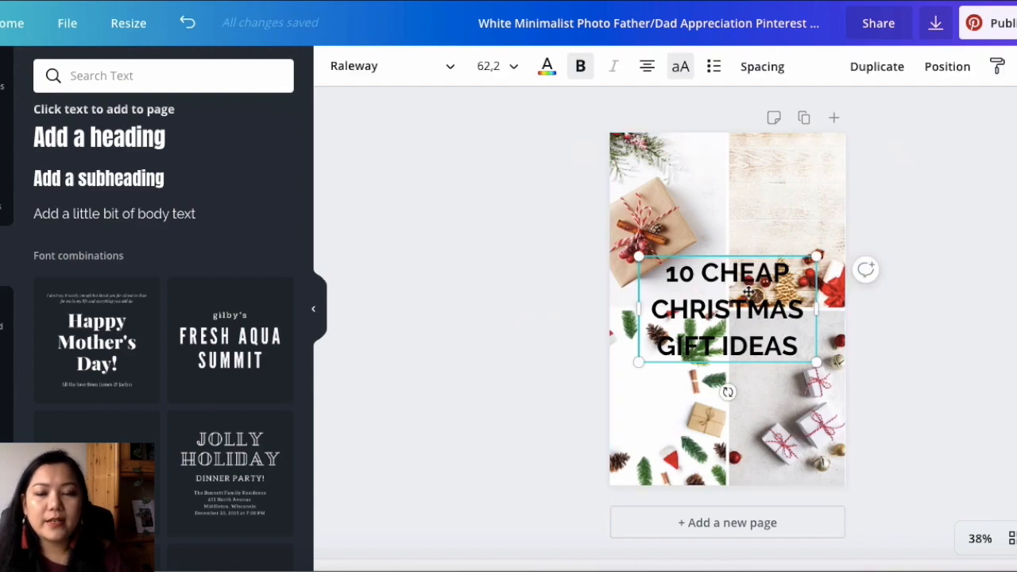
Add a single-cell grid and shrink it to a wide block just above the heading.
{"action": "left_click", "coordinate": [3, 197]}
{"action": "scroll", "coordinate": [215, 363], "scroll_direction": "down", "scroll_amount": 5}
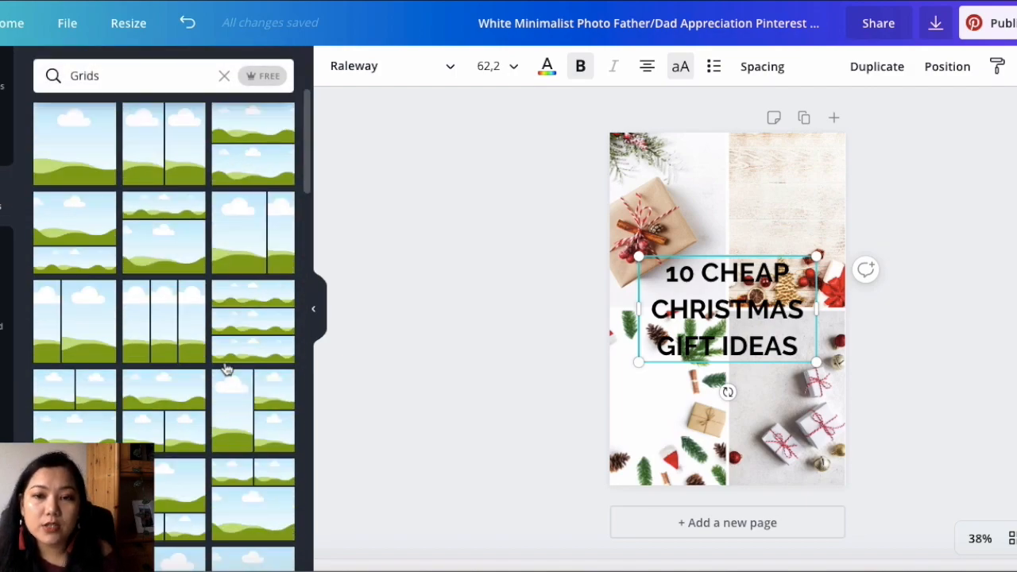
{"action": "left_click", "coordinate": [77, 174]}
{"action": "left_click_drag", "start_coordinate": [845, 133], "coordinate": [812, 207]}
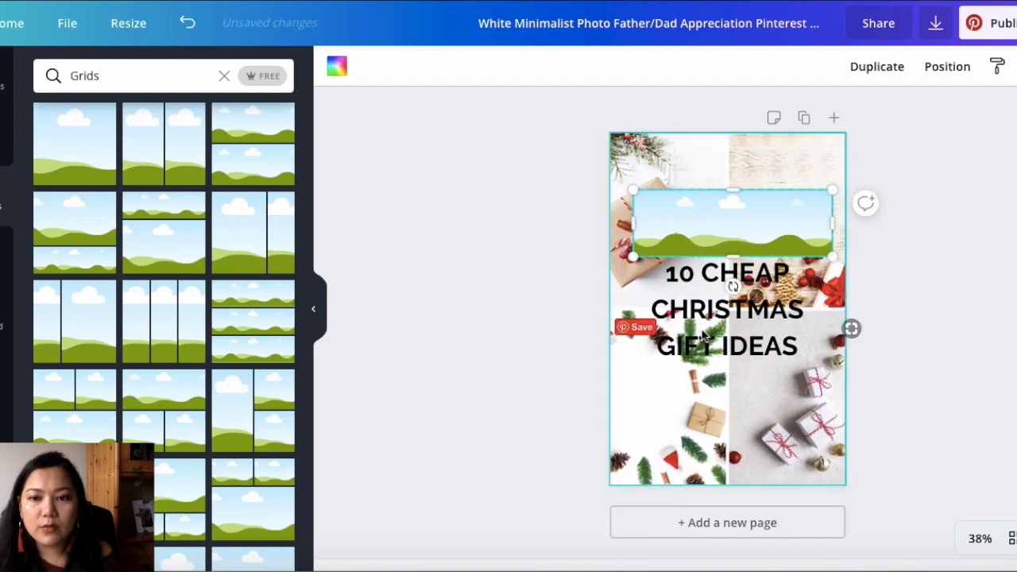
Colour the new grid block above the heading white.
{"action": "left_click", "coordinate": [706, 330]}
{"action": "left_click", "coordinate": [716, 219]}
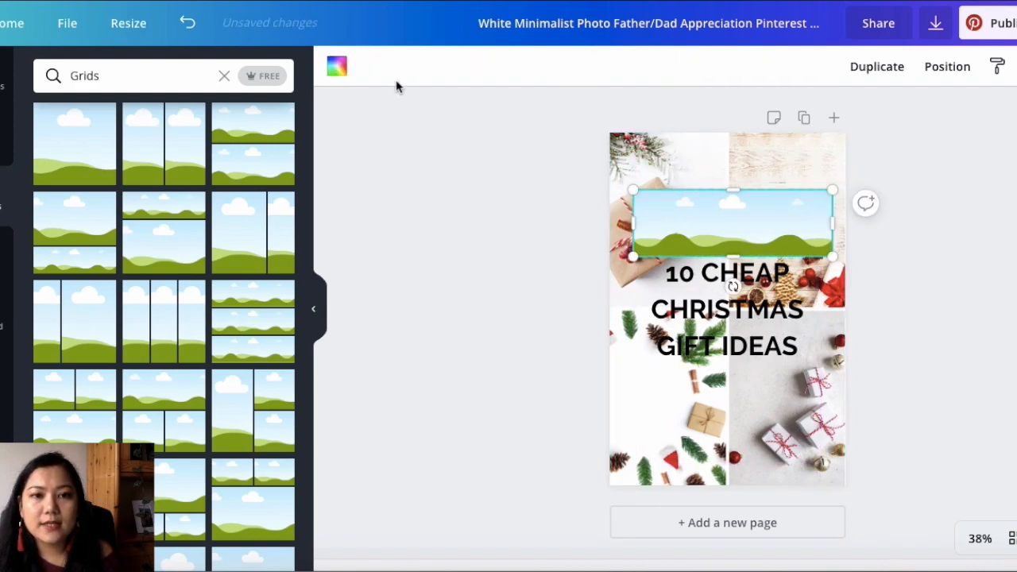
{"action": "left_click", "coordinate": [335, 70]}
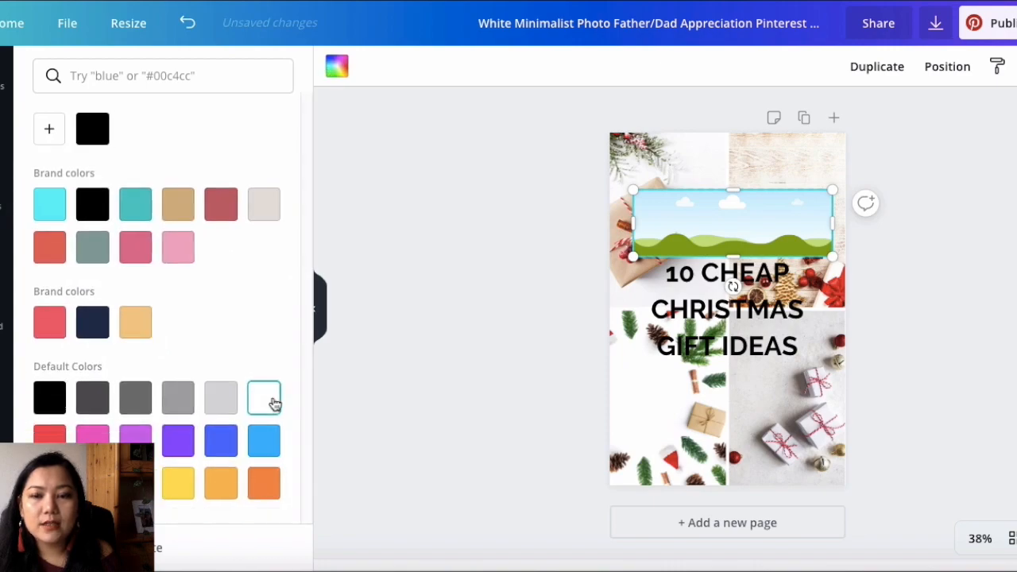
{"action": "left_click", "coordinate": [264, 397]}
Widen the heading's text box to about 587 and try placing it over the white block.
{"action": "left_click", "coordinate": [713, 306]}
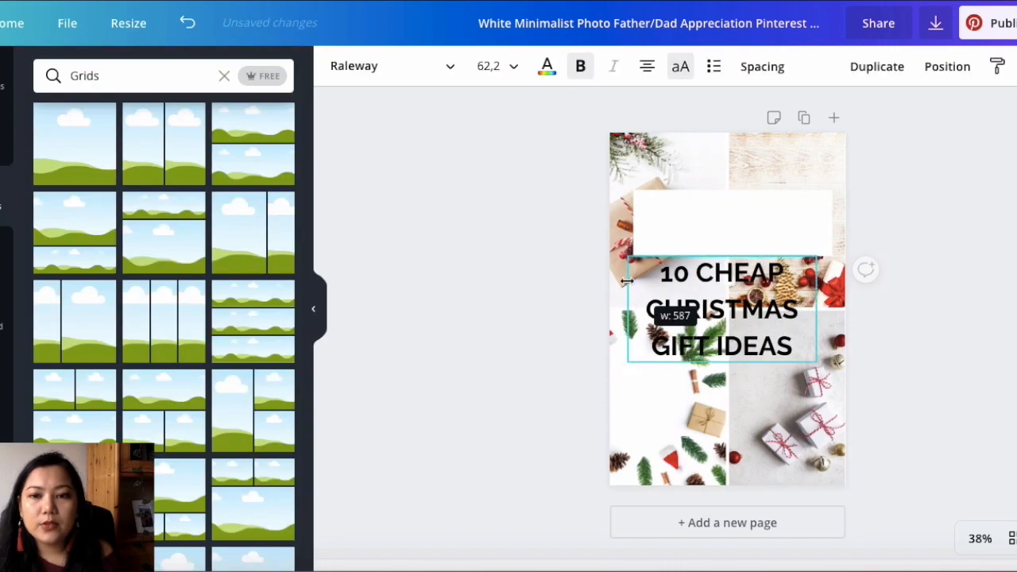
{"action": "left_click_drag", "start_coordinate": [708, 274], "coordinate": [712, 209]}
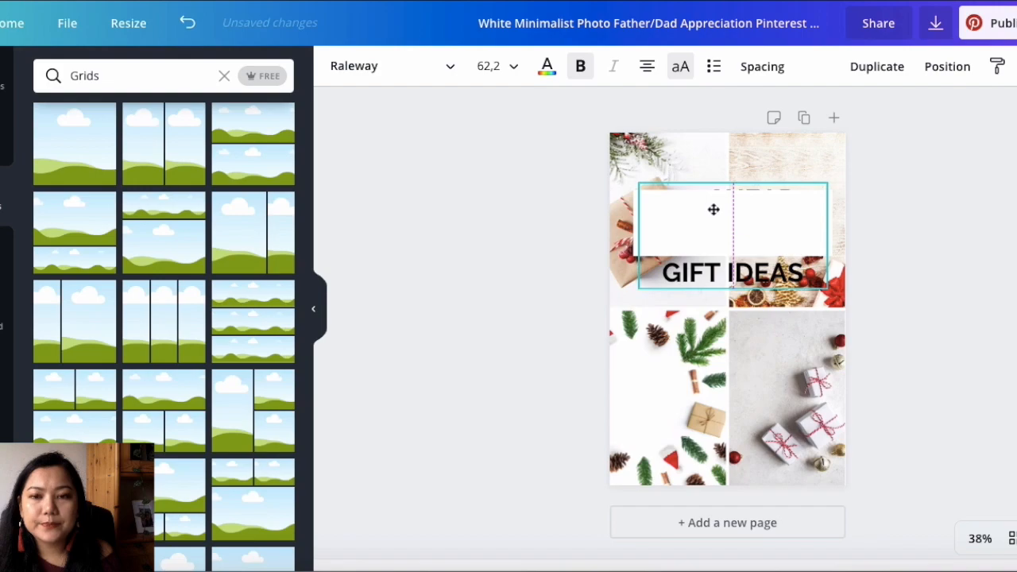
{"action": "left_click", "coordinate": [732, 212]}
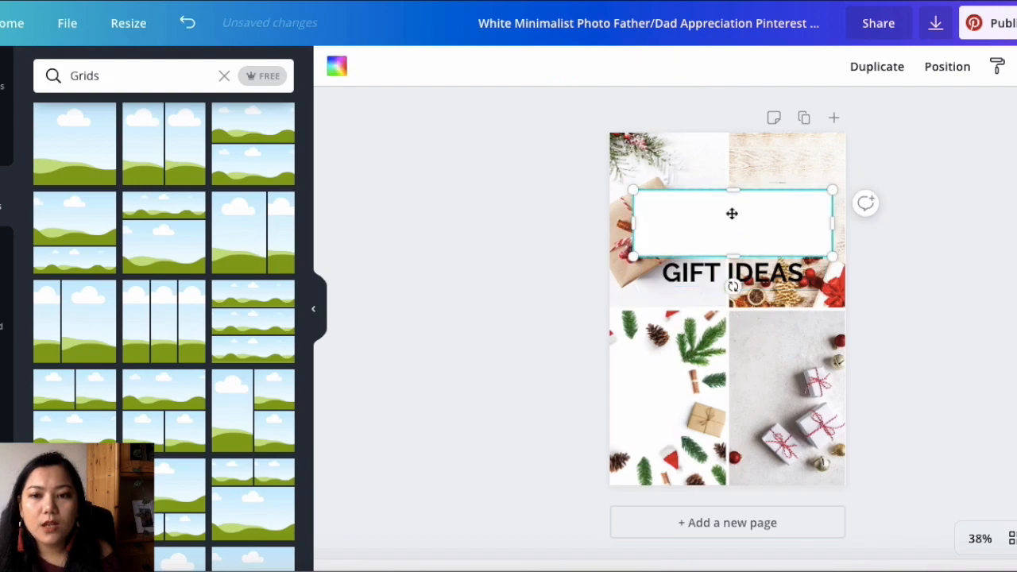
{"action": "left_click", "coordinate": [711, 278]}
{"action": "left_click_drag", "start_coordinate": [711, 278], "coordinate": [717, 364]}
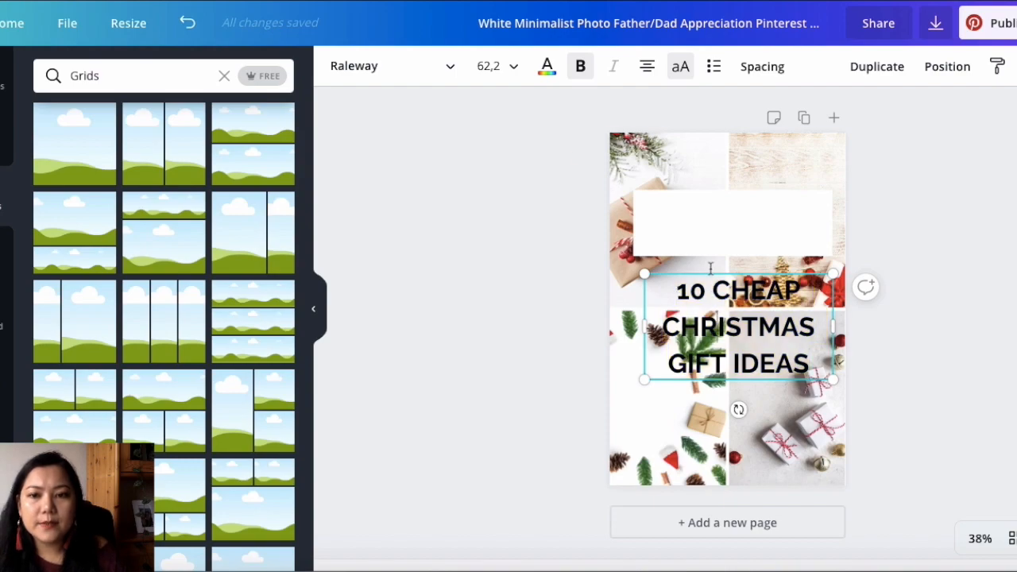
{"action": "left_click", "coordinate": [711, 270]}
{"action": "left_click", "coordinate": [876, 67]}
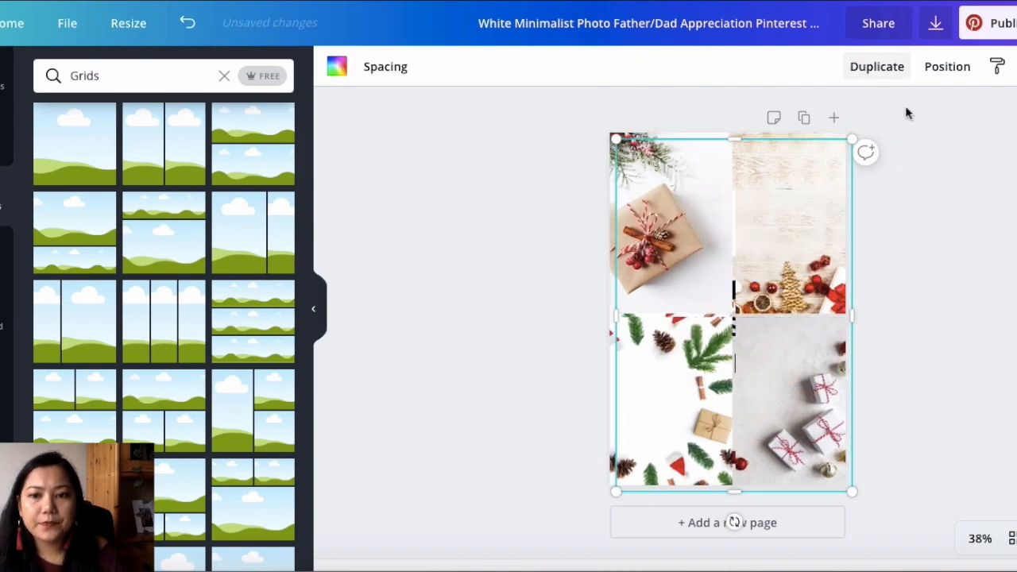
{"action": "key", "text": "ctrl+z"}
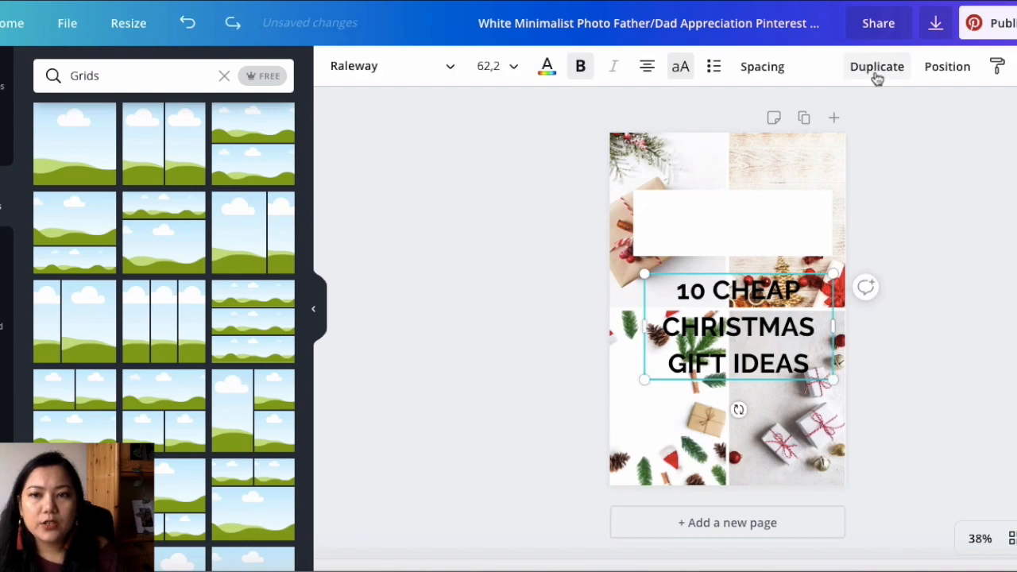
Replace the heading with a duplicate of itself and place the copy on top of the white block.
{"action": "left_click", "coordinate": [876, 77]}
{"action": "left_click_drag", "start_coordinate": [777, 347], "coordinate": [783, 423]}
{"action": "left_click", "coordinate": [768, 311]}
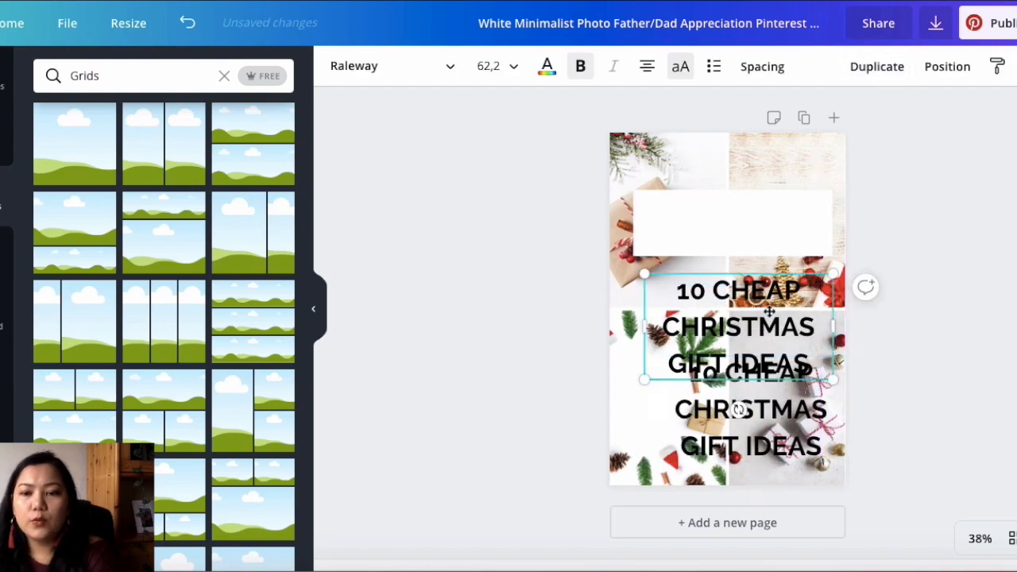
{"action": "key", "text": "Delete"}
{"action": "left_click", "coordinate": [765, 372]}
{"action": "left_click_drag", "start_coordinate": [751, 337], "coordinate": [734, 217]}
Move the white block to the middle of the page at width 647, and position the heading over it.
{"action": "left_click", "coordinate": [738, 202]}
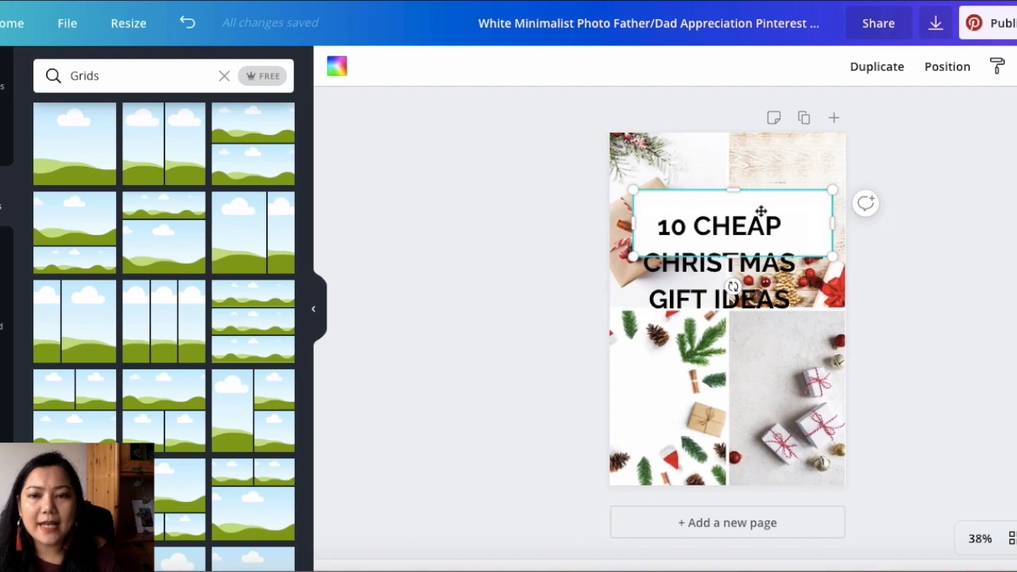
{"action": "left_click_drag", "start_coordinate": [668, 208], "coordinate": [623, 314]}
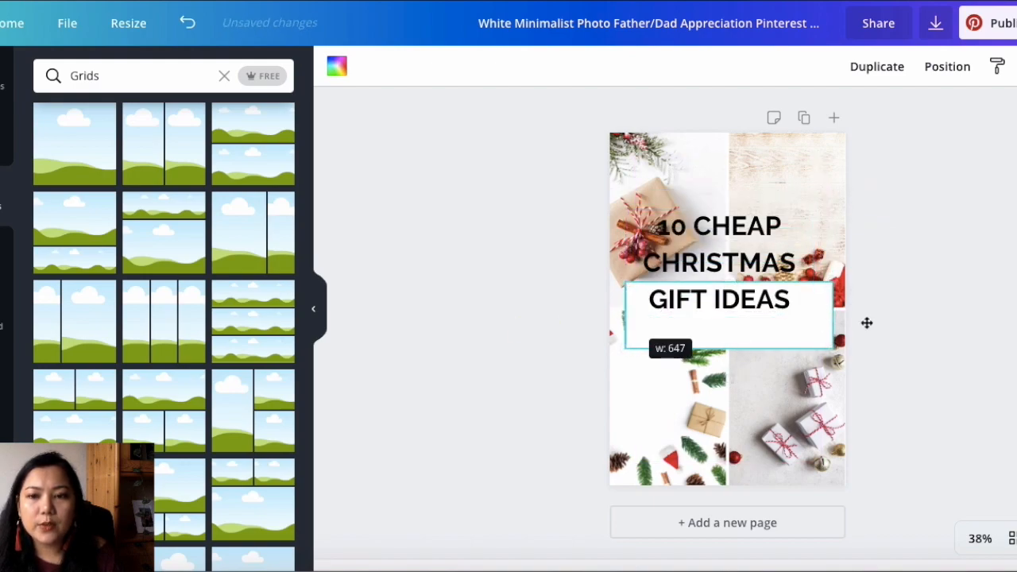
{"action": "left_click", "coordinate": [744, 238]}
{"action": "left_click_drag", "start_coordinate": [744, 238], "coordinate": [753, 311]}
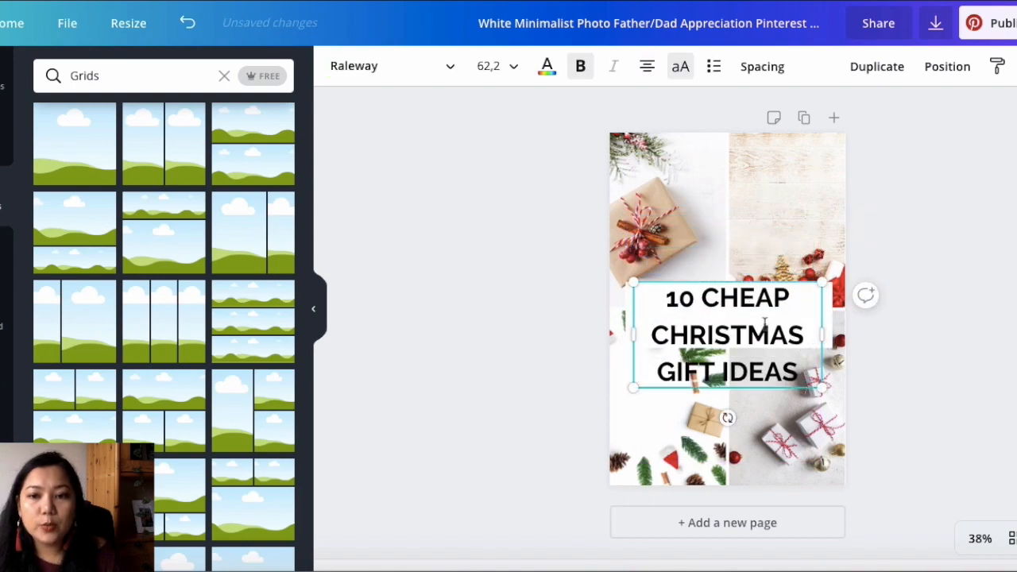
Set the heading to font size 48, widen its box to fit two lines and centre it on the white block.
{"action": "key", "text": "ctrl+a"}
{"action": "left_click", "coordinate": [514, 71]}
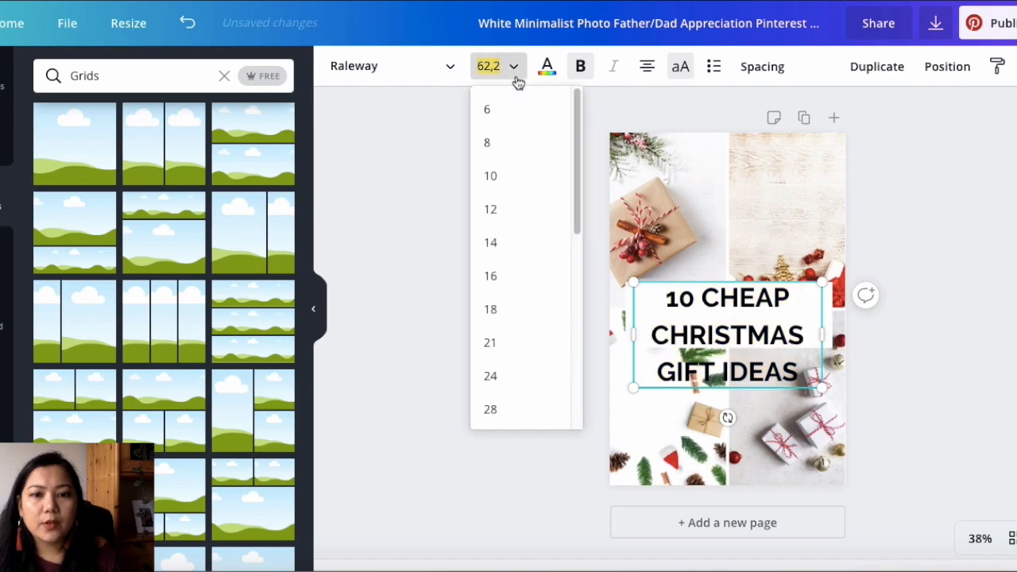
{"action": "scroll", "coordinate": [548, 357], "scroll_direction": "down", "scroll_amount": 2}
{"action": "left_click", "coordinate": [543, 396]}
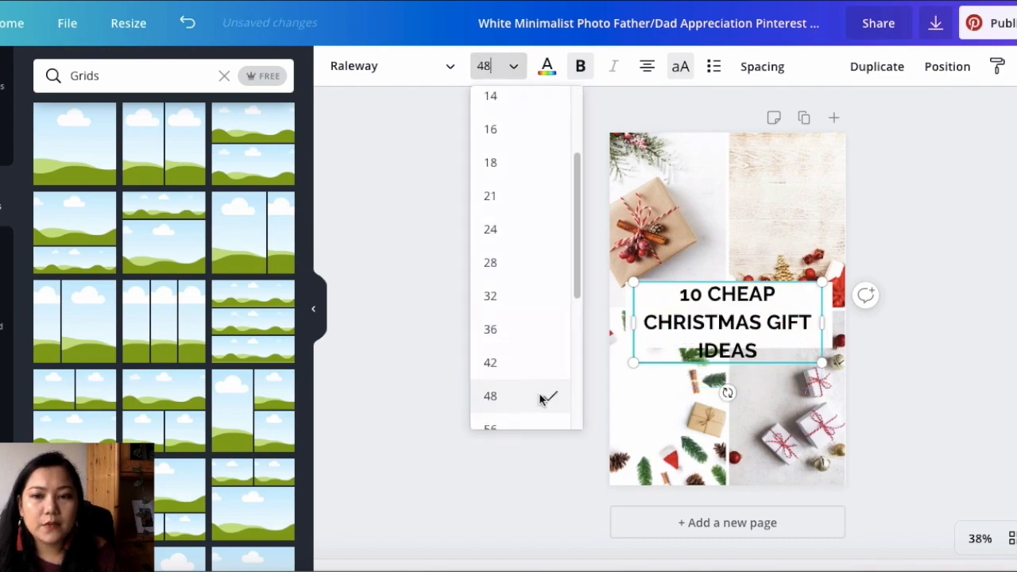
{"action": "left_click_drag", "start_coordinate": [629, 325], "coordinate": [598, 332]}
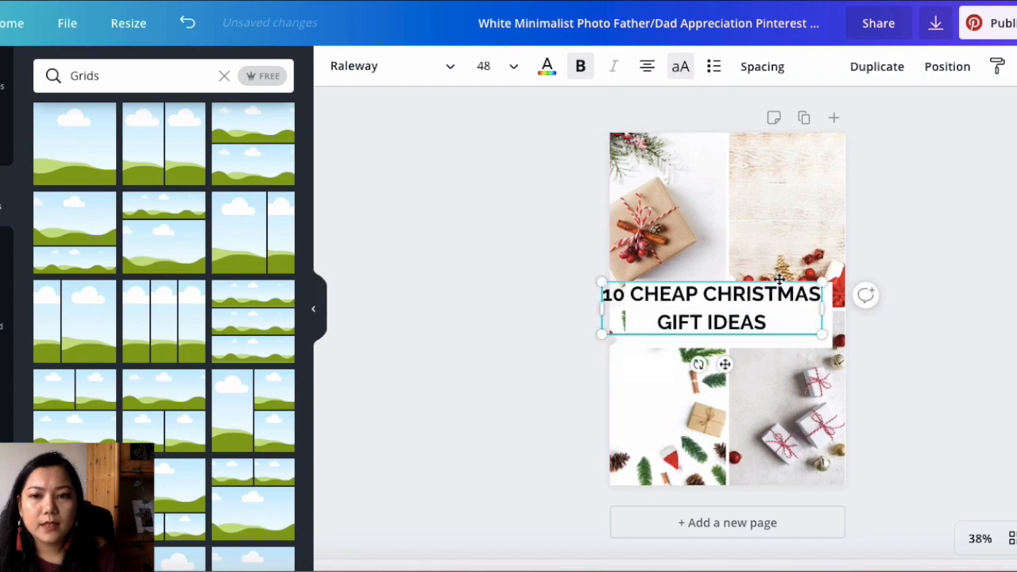
{"action": "left_click_drag", "start_coordinate": [782, 287], "coordinate": [796, 291]}
Extend the white block behind the heading on both sides to span the full page width.
{"action": "left_click", "coordinate": [828, 347]}
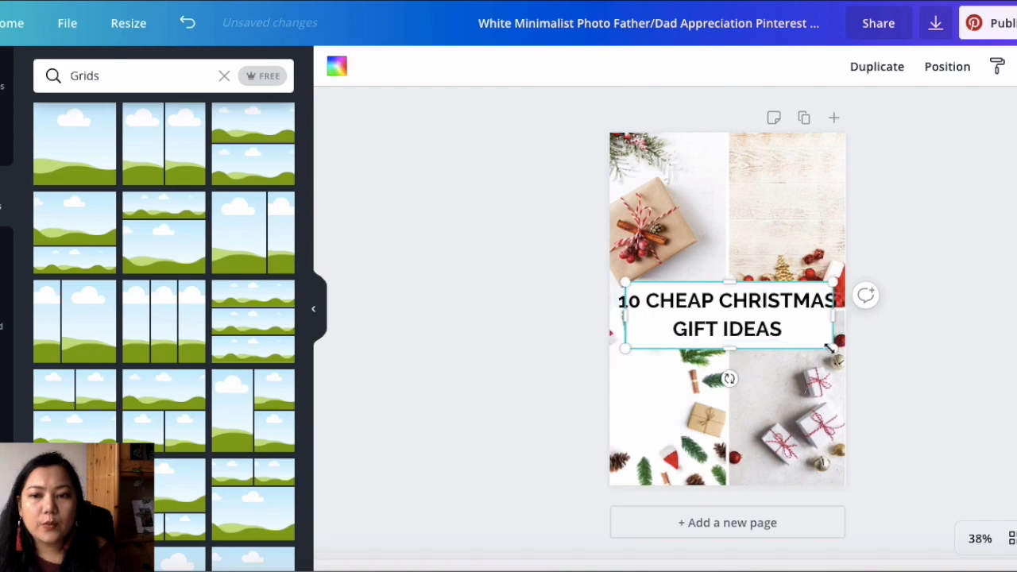
{"action": "left_click_drag", "start_coordinate": [845, 347], "coordinate": [845, 346]}
{"action": "left_click_drag", "start_coordinate": [620, 349], "coordinate": [602, 352]}
{"action": "left_click", "coordinate": [627, 309]}
Colour the words "GIFT IDEAS" in the heading red.
{"action": "left_click", "coordinate": [688, 307]}
{"action": "left_click_drag", "start_coordinate": [774, 325], "coordinate": [651, 302]}
{"action": "left_click_drag", "start_coordinate": [785, 329], "coordinate": [670, 333]}
{"action": "left_click", "coordinate": [546, 72]}
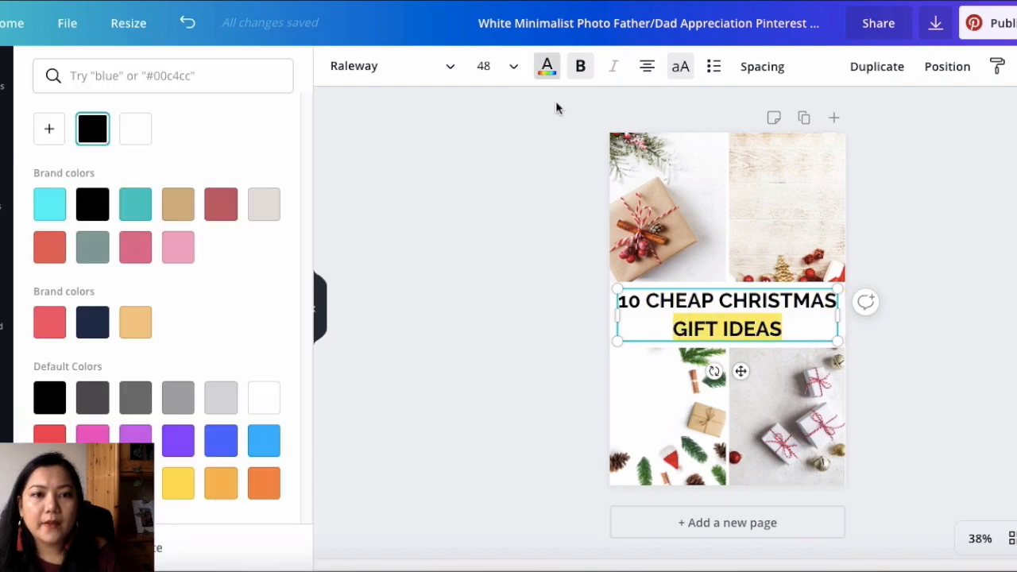
{"action": "left_click", "coordinate": [428, 405]}
Change the banner behind the heading to the default orange.
{"action": "left_click", "coordinate": [642, 344]}
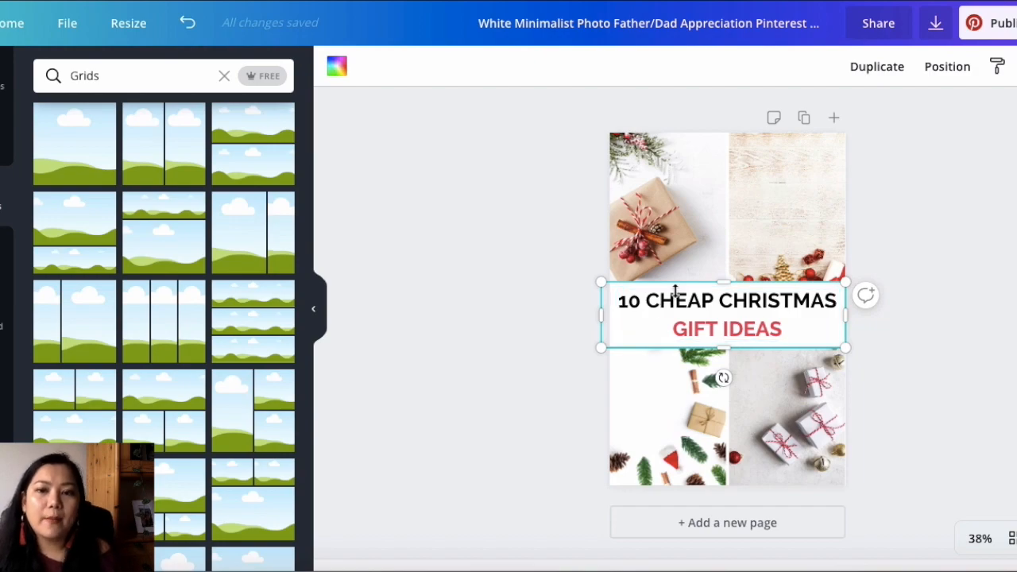
{"action": "left_click", "coordinate": [338, 68]}
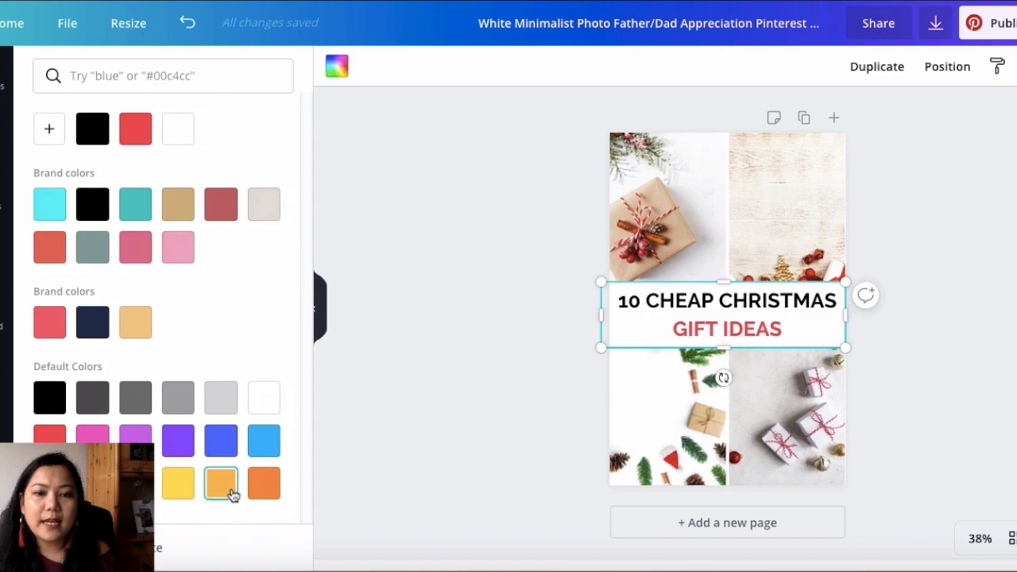
{"action": "left_click", "coordinate": [271, 492]}
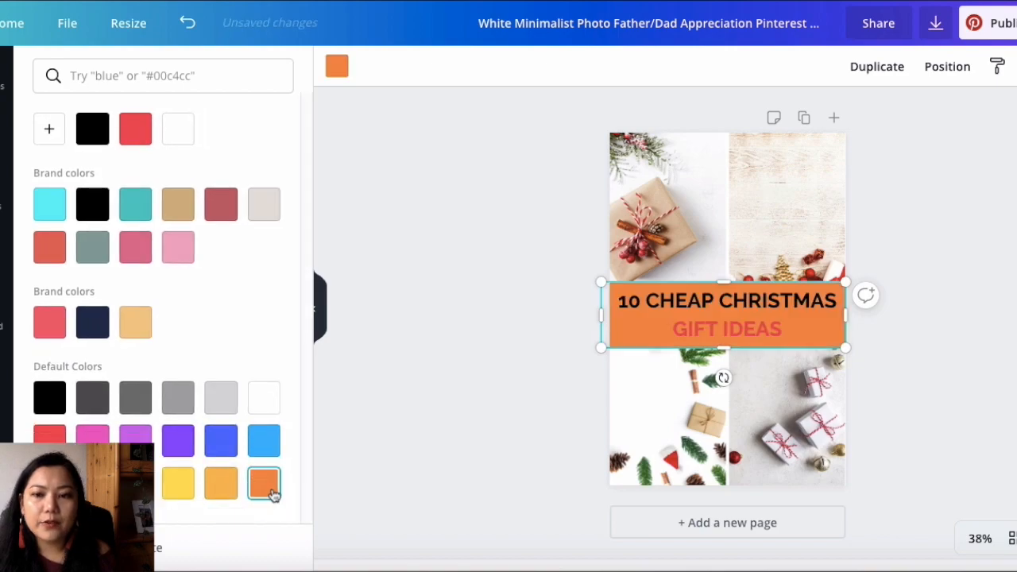
Try the default light orange and yellow on the banner behind the heading and settle on red.
{"action": "left_click", "coordinate": [222, 484]}
{"action": "left_click", "coordinate": [186, 489]}
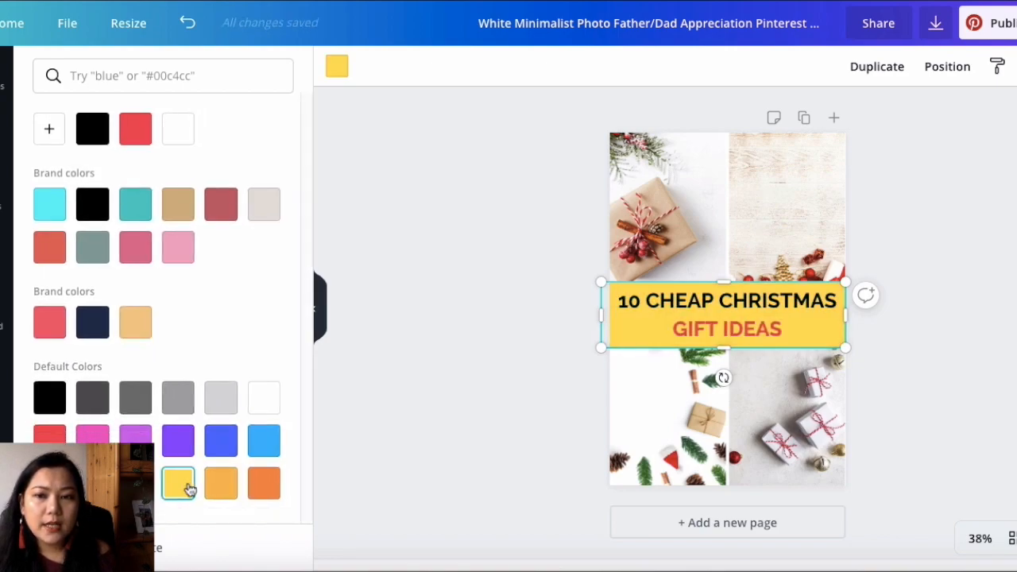
{"action": "left_click", "coordinate": [135, 128]}
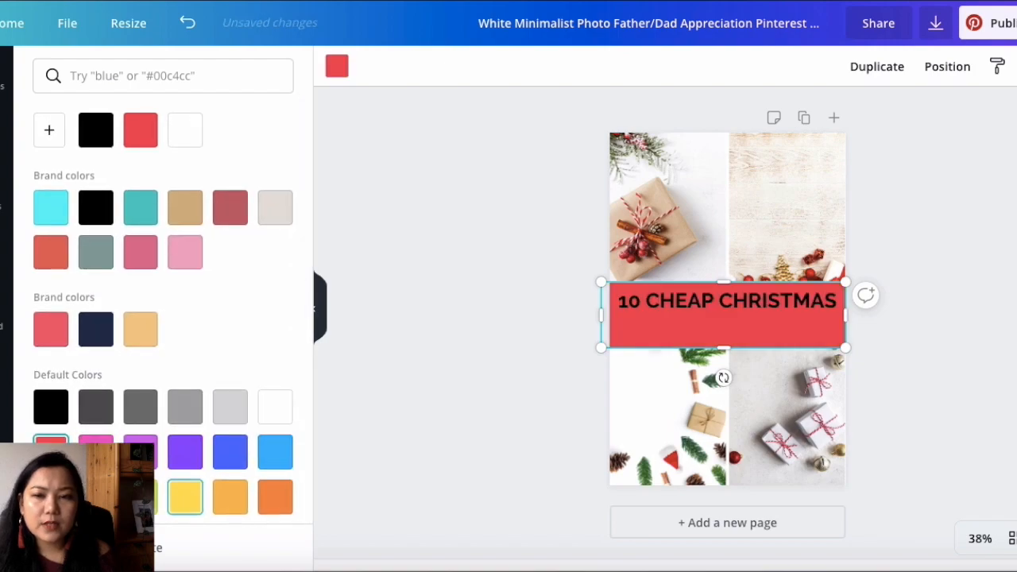
{"action": "left_click", "coordinate": [363, 386]}
Colour the words "GIFT IDEAS" in the heading white.
{"action": "left_click", "coordinate": [714, 306]}
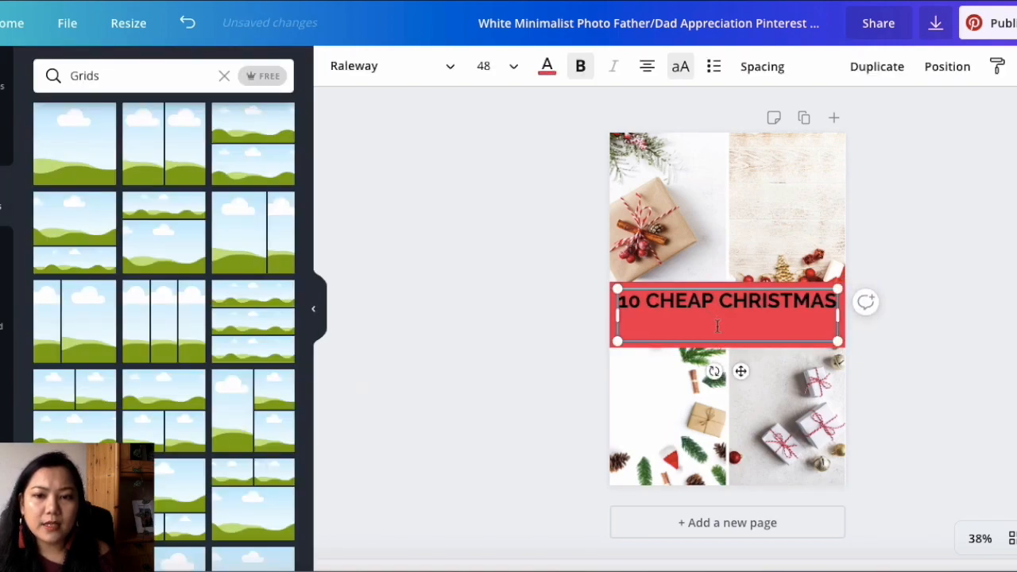
{"action": "left_click_drag", "start_coordinate": [800, 318], "coordinate": [665, 328]}
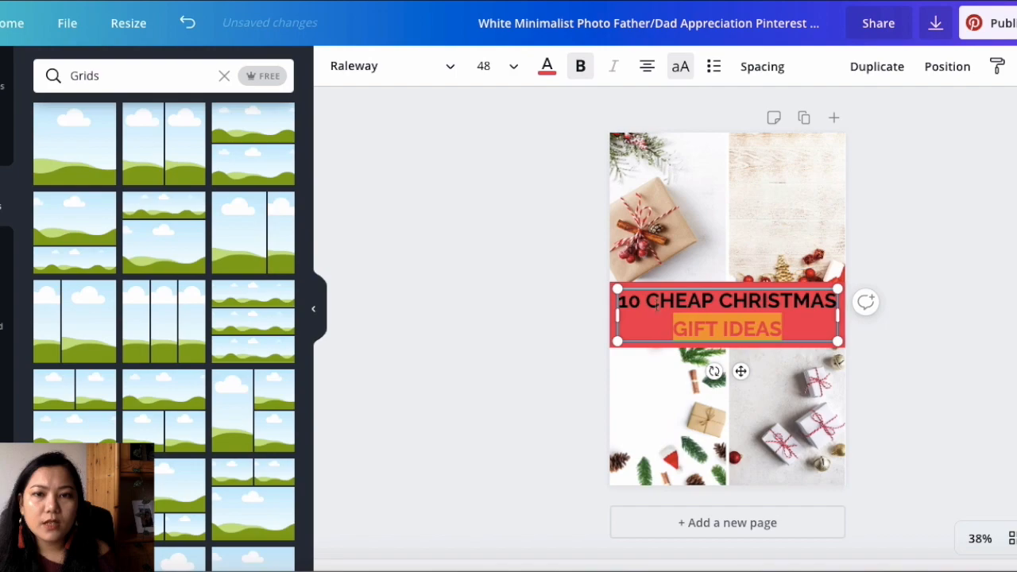
{"action": "left_click", "coordinate": [546, 66]}
{"action": "left_click", "coordinate": [263, 405]}
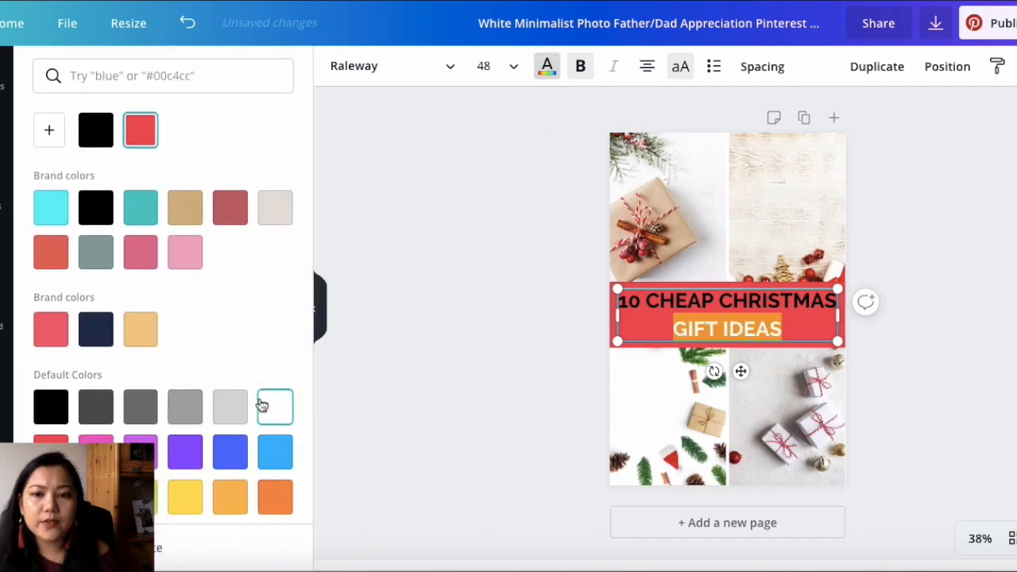
{"action": "left_click", "coordinate": [508, 344]}
Enlarge the heading to about font size 49.7 and keep it centred on the red banner.
{"action": "left_click", "coordinate": [603, 335]}
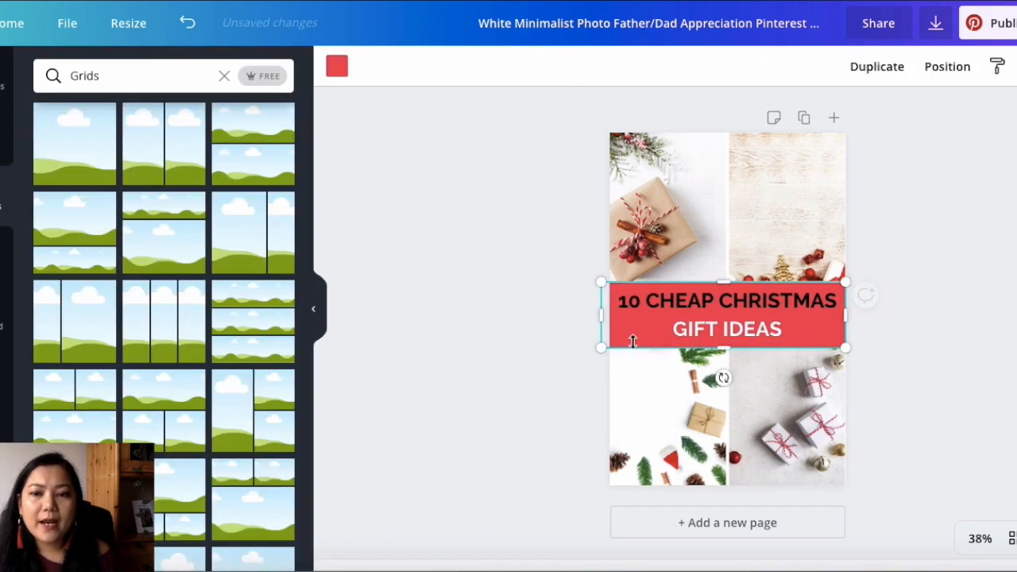
{"action": "left_click", "coordinate": [688, 333]}
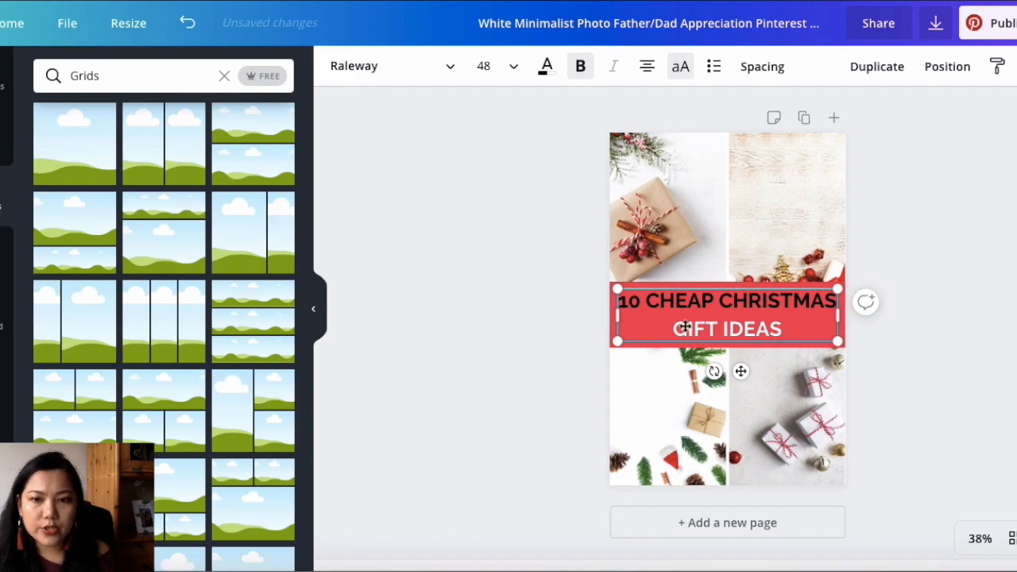
{"action": "left_click_drag", "start_coordinate": [617, 291], "coordinate": [608, 286]}
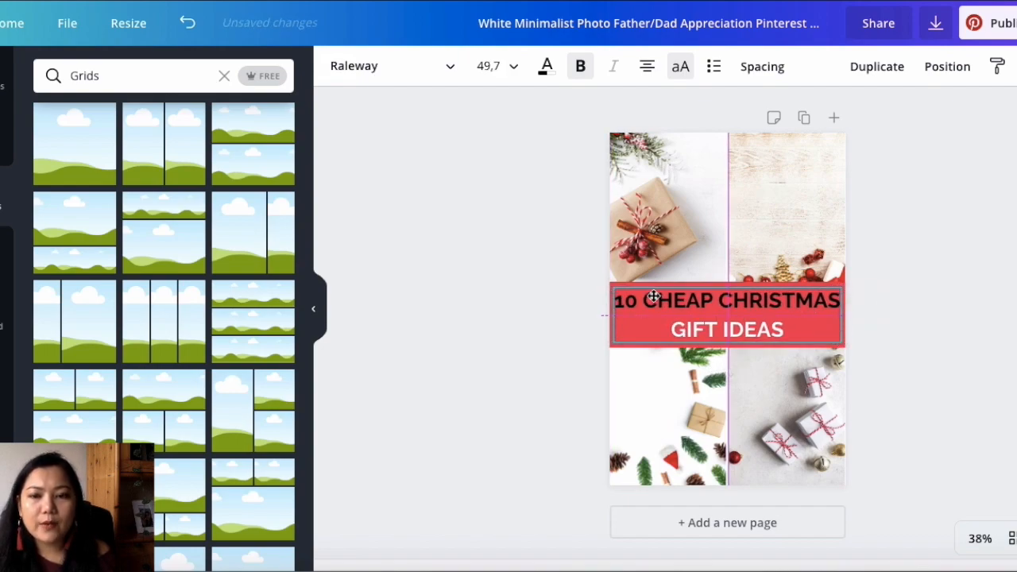
{"action": "left_click", "coordinate": [527, 333]}
Replace the word "IDEAS" in the heading with "GUIDE".
{"action": "left_click", "coordinate": [762, 335]}
{"action": "double_click", "coordinate": [760, 328]}
{"action": "type", "text": "GUIDE"}
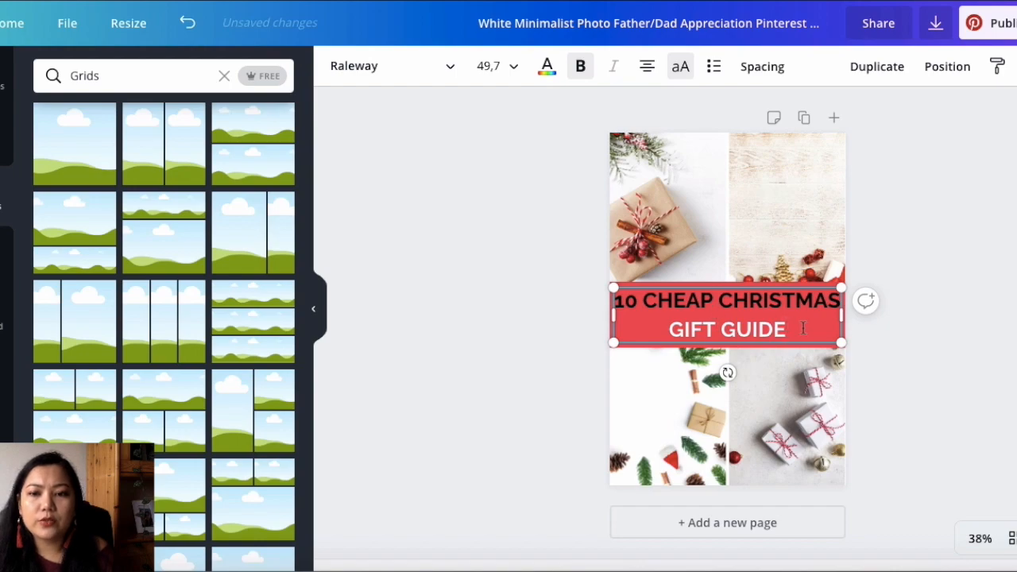
Replace the whole heading text with "THE ULTIMATE CHRISTMAS GIFT GUIDE".
{"action": "left_click_drag", "start_coordinate": [803, 329], "coordinate": [760, 290]}
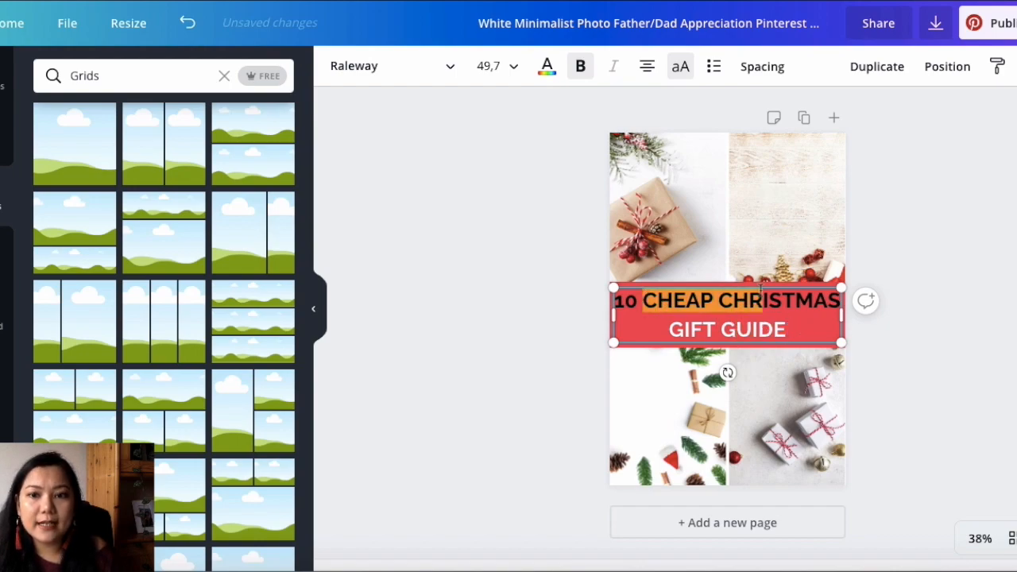
{"action": "left_click", "coordinate": [802, 324]}
{"action": "left_click_drag", "start_coordinate": [800, 329], "coordinate": [619, 301]}
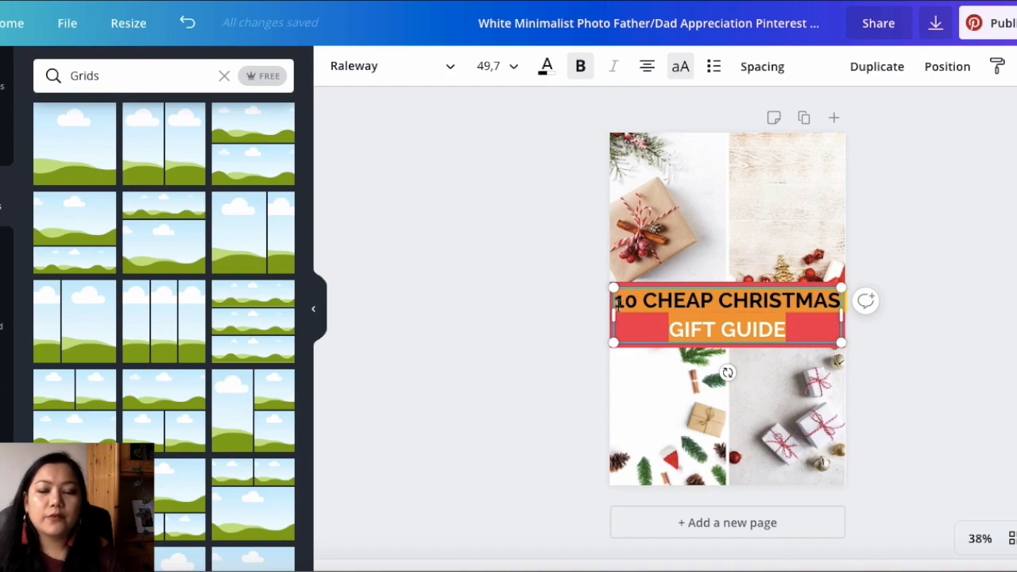
{"action": "type", "text": "THE ULTIMATE CH"}
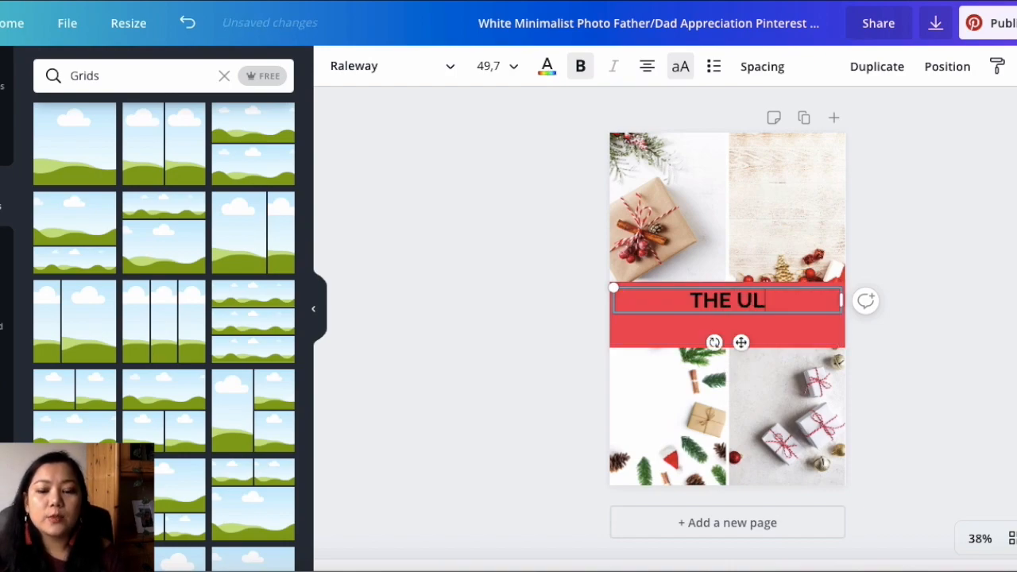
{"action": "type", "text": "I"}
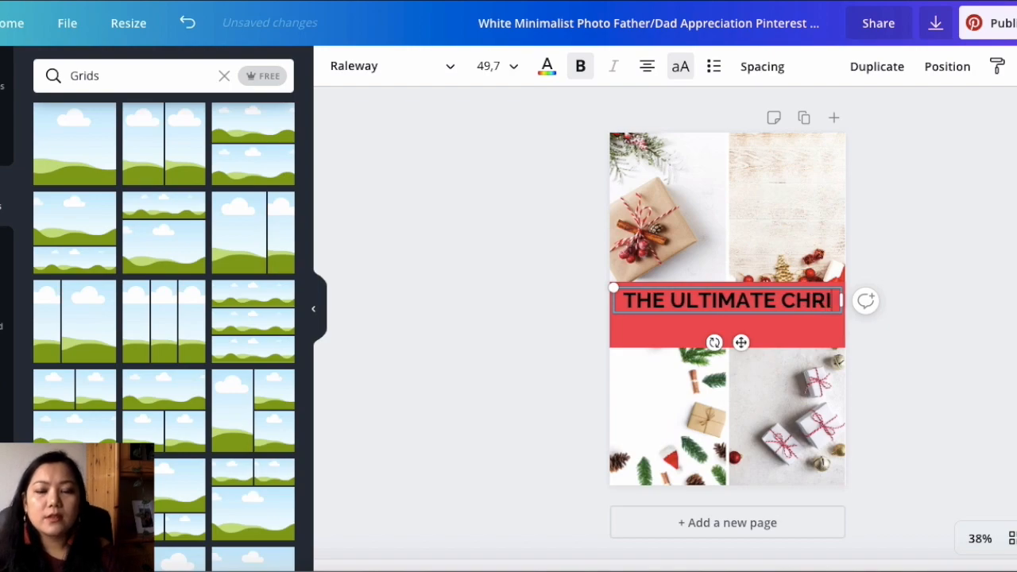
{"action": "type", "text": "STMAS GIFT GUIDE"}
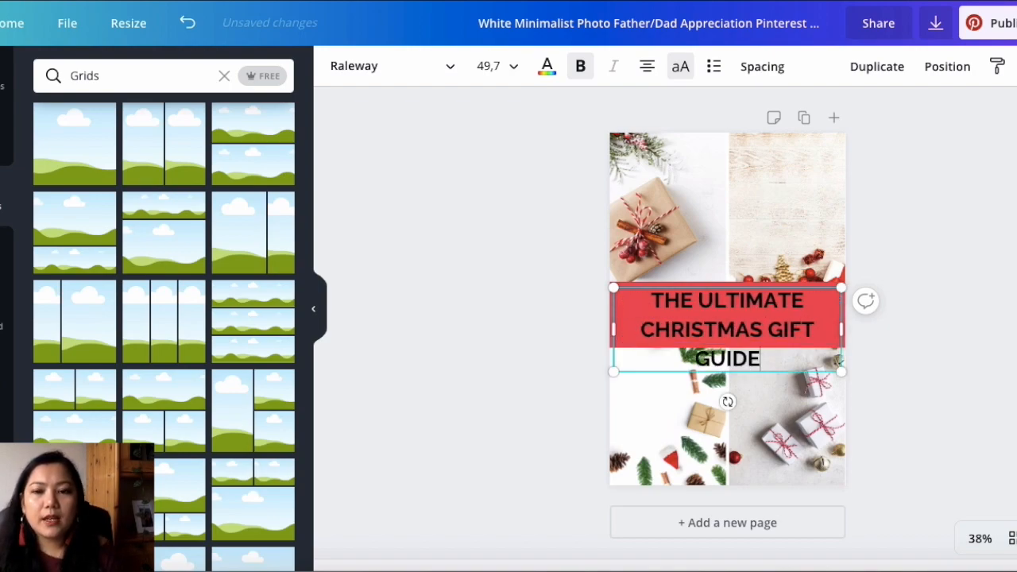
Set the whole heading to font size 42 so it fits on two lines within the banner.
{"action": "key", "text": "ctrl+a"}
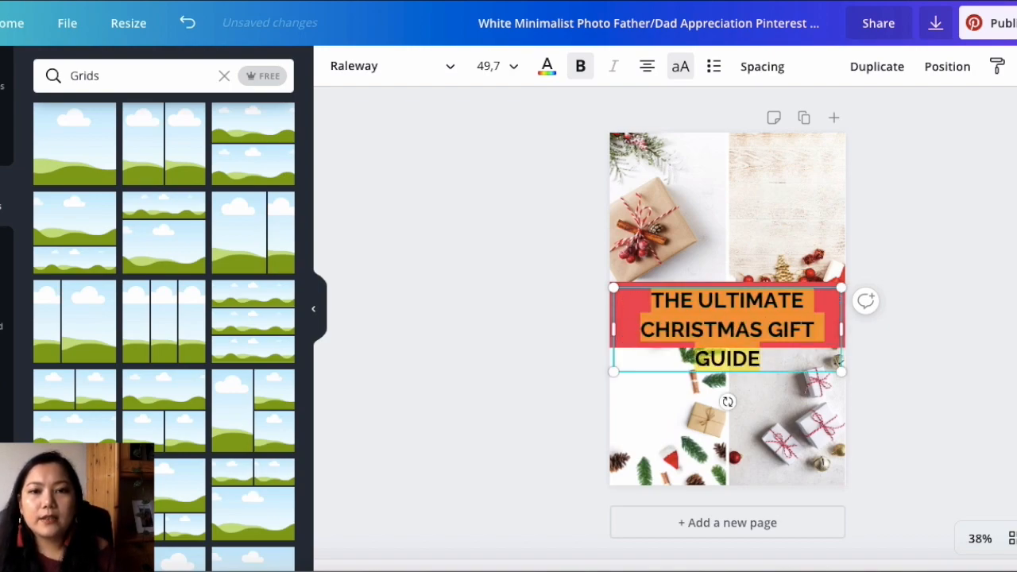
{"action": "left_click", "coordinate": [618, 329]}
{"action": "left_click", "coordinate": [659, 323]}
{"action": "left_click_drag", "start_coordinate": [760, 353], "coordinate": [638, 299]}
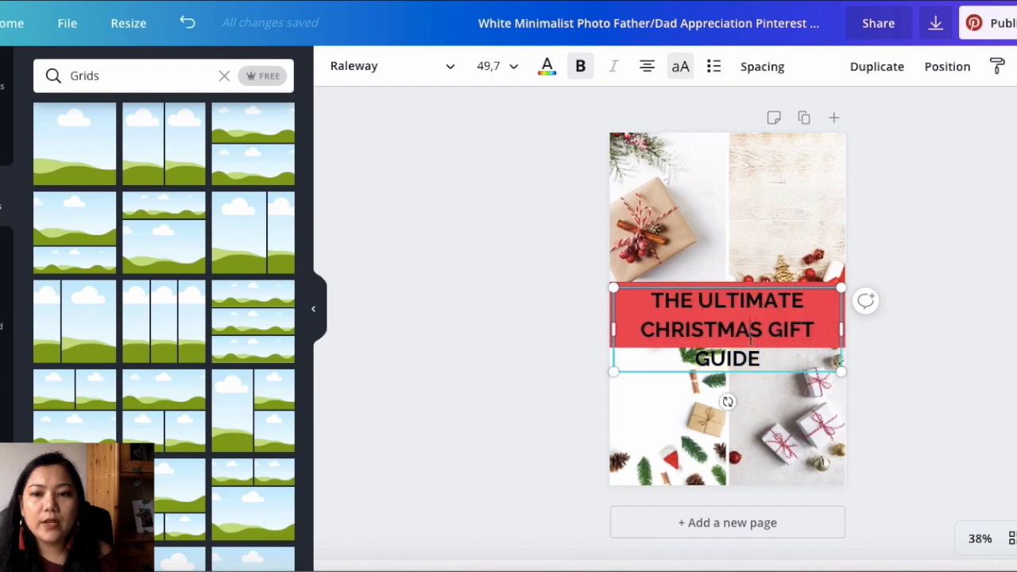
{"action": "left_click", "coordinate": [489, 75]}
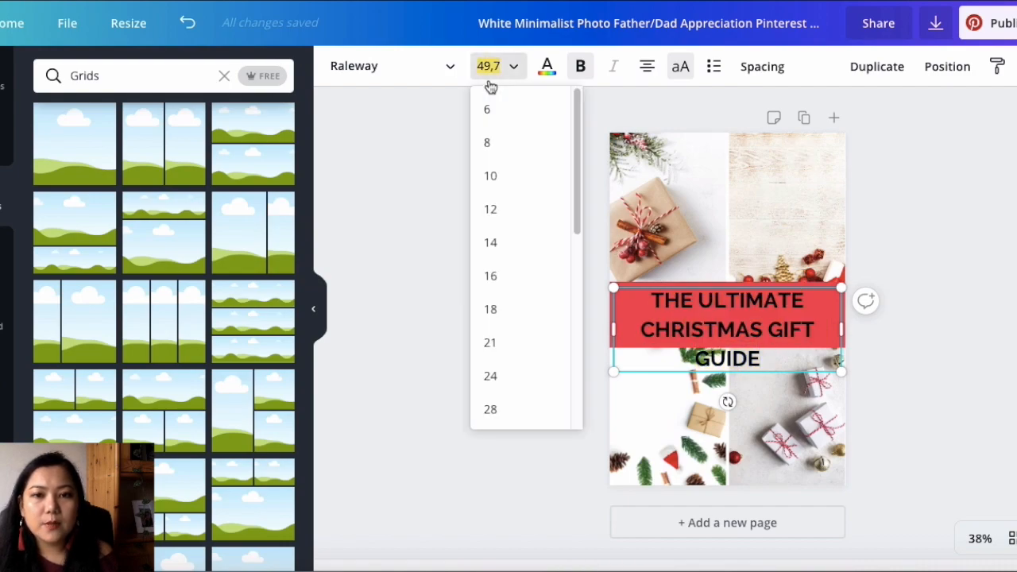
{"action": "scroll", "coordinate": [537, 361], "scroll_direction": "down", "scroll_amount": 1}
{"action": "scroll", "coordinate": [539, 361], "scroll_direction": "down", "scroll_amount": 2}
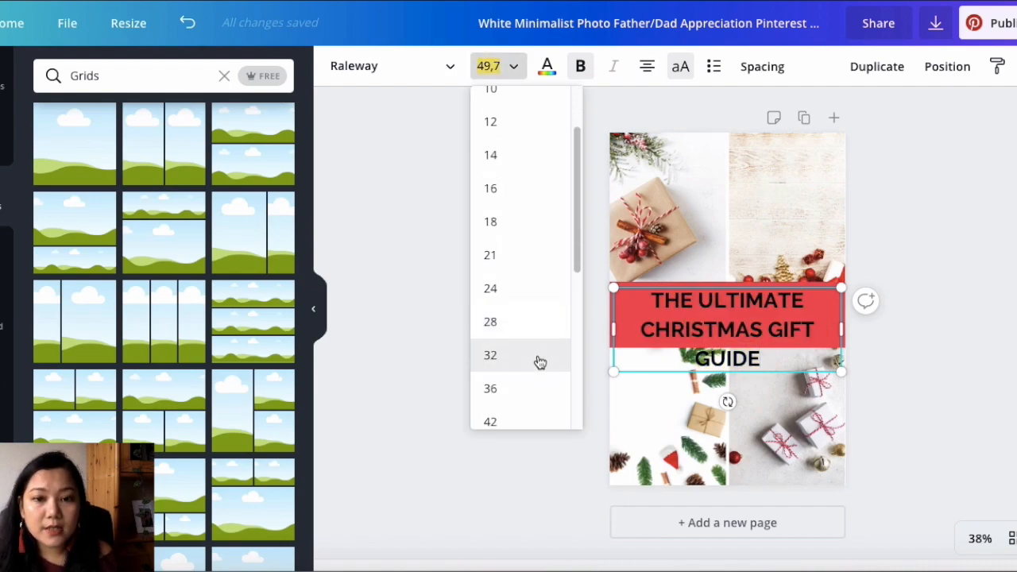
{"action": "left_click", "coordinate": [538, 394]}
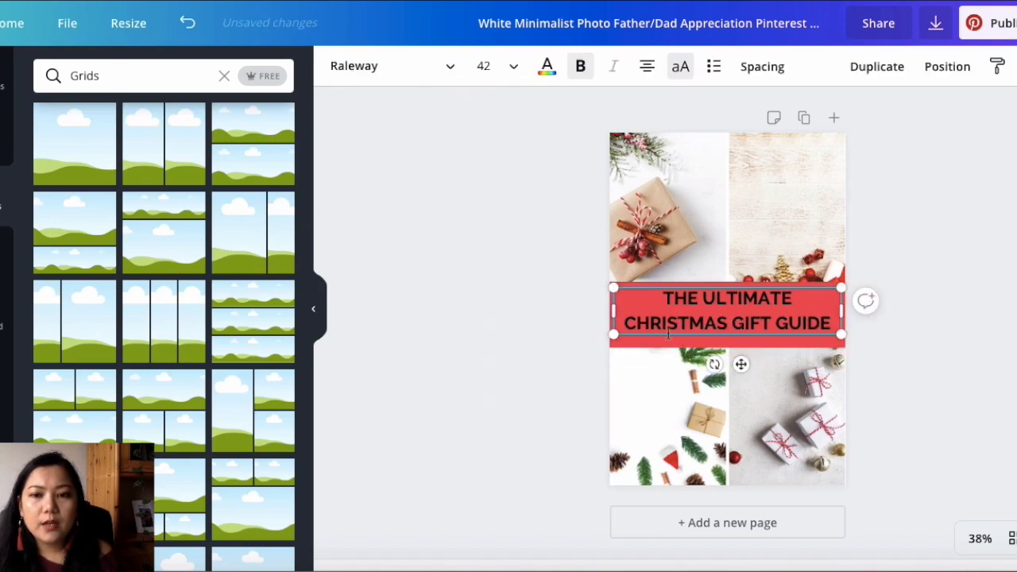
Colour the heading's second line, "CHRISTMAS GIFT GUIDE", white.
{"action": "left_click_drag", "start_coordinate": [621, 322], "coordinate": [831, 327]}
{"action": "left_click", "coordinate": [546, 70]}
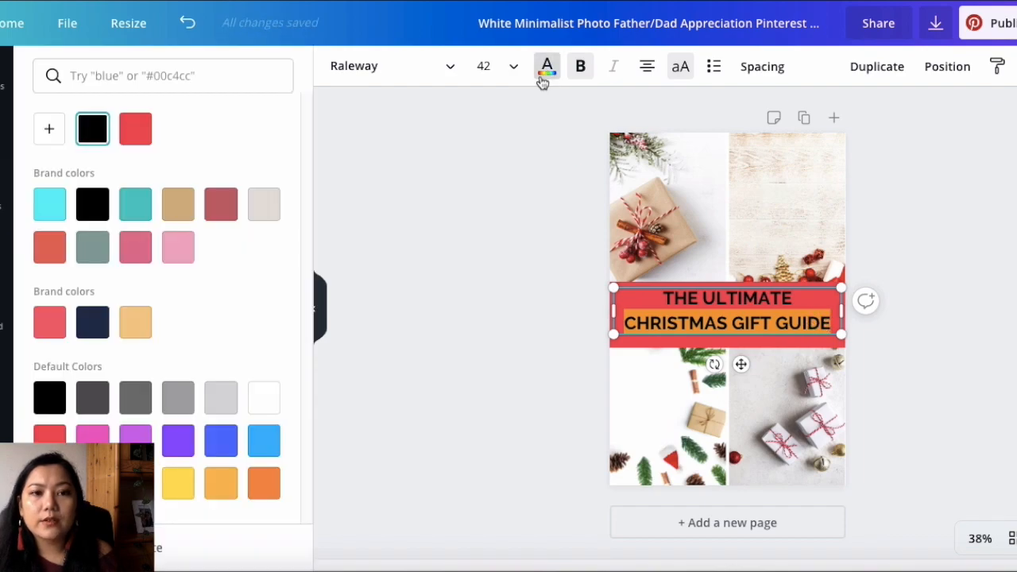
{"action": "left_click", "coordinate": [264, 397]}
{"action": "left_click", "coordinate": [449, 392]}
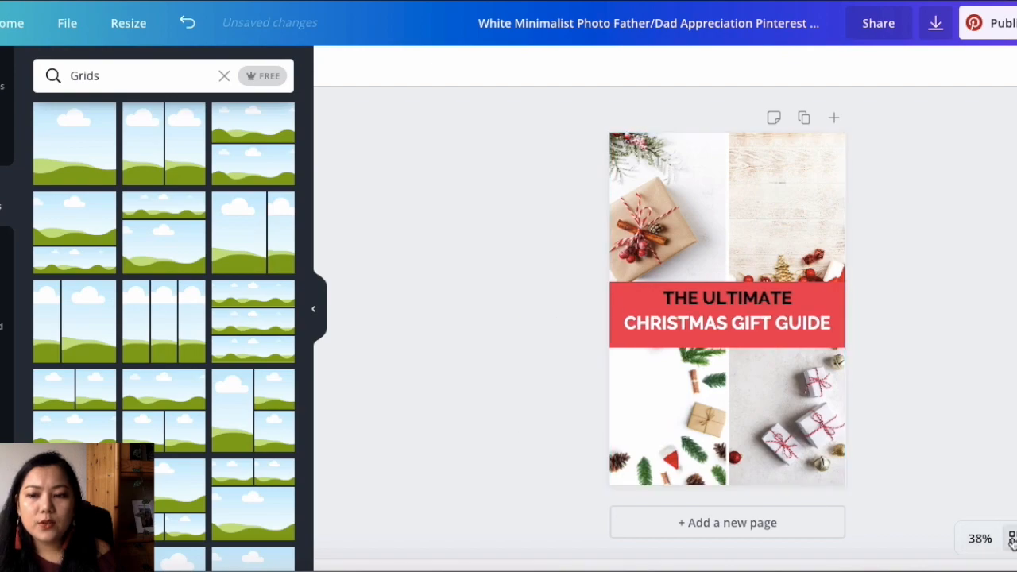
{"action": "left_click", "coordinate": [1015, 508]}
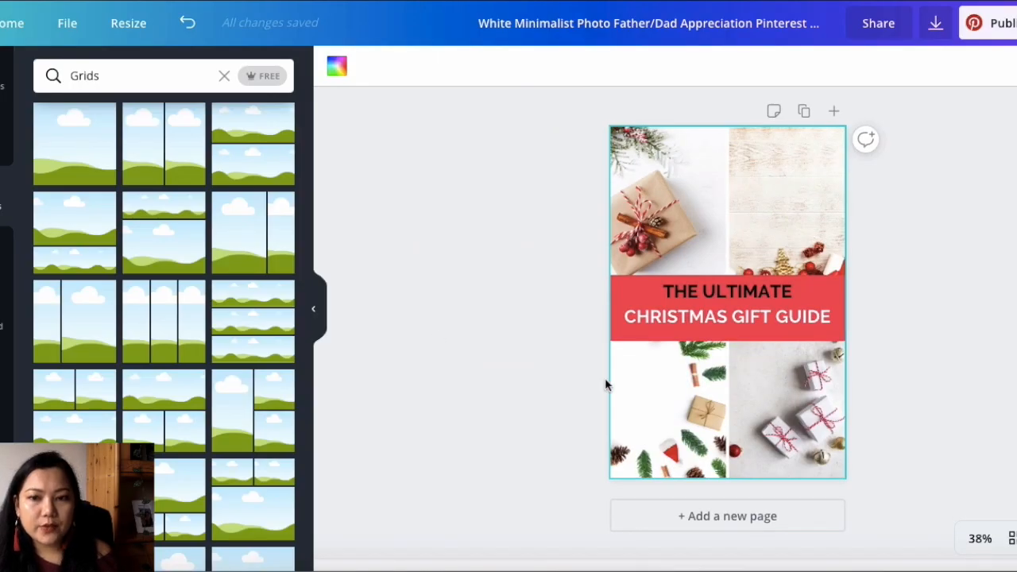
{"action": "left_click", "coordinate": [967, 382]}
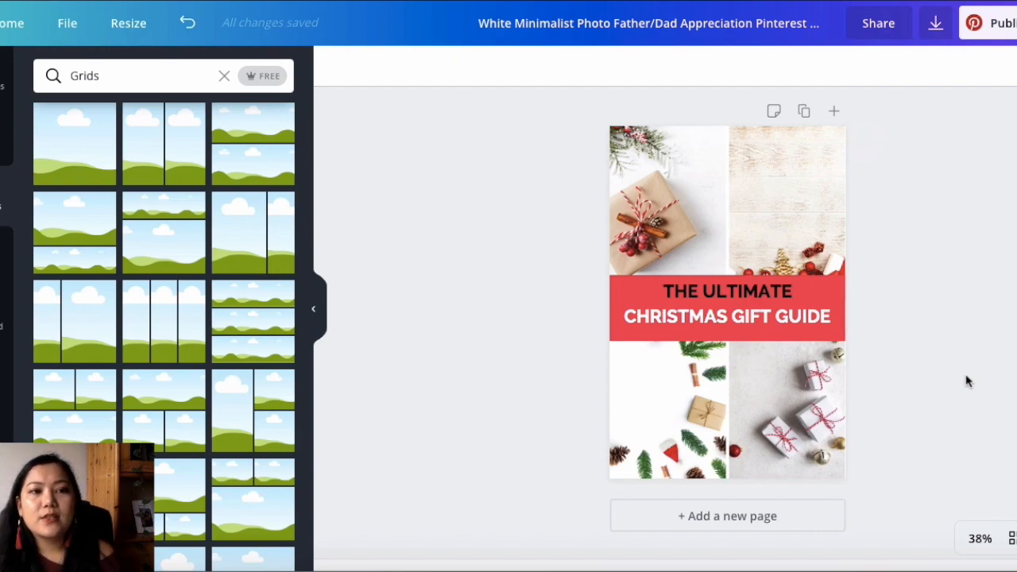
{"action": "scroll", "coordinate": [545, 364], "scroll_direction": "up", "scroll_amount": 1}
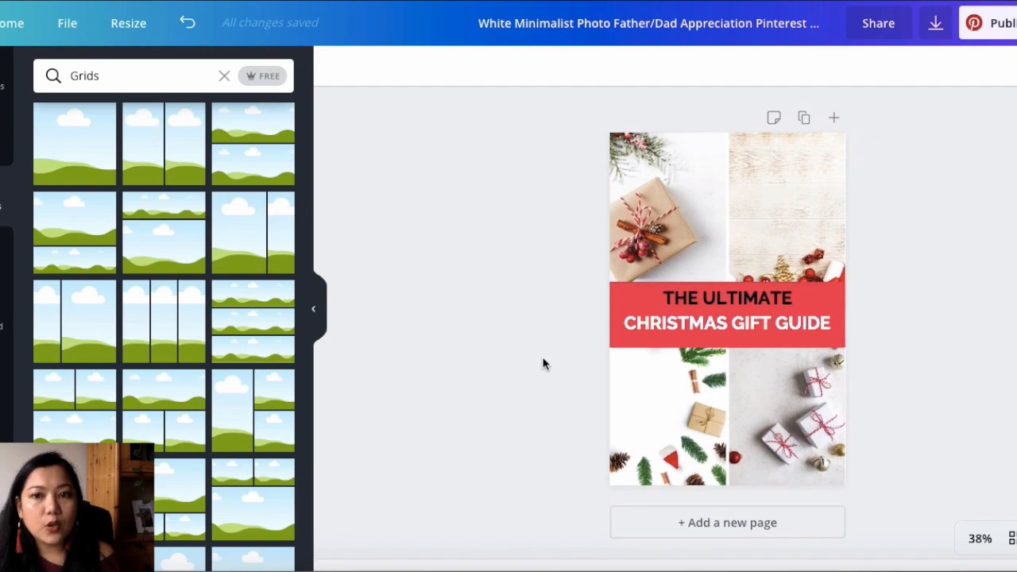
{"action": "scroll", "coordinate": [544, 364], "scroll_direction": "down", "scroll_amount": 1}
{"action": "scroll", "coordinate": [543, 363], "scroll_direction": "up", "scroll_amount": 1}
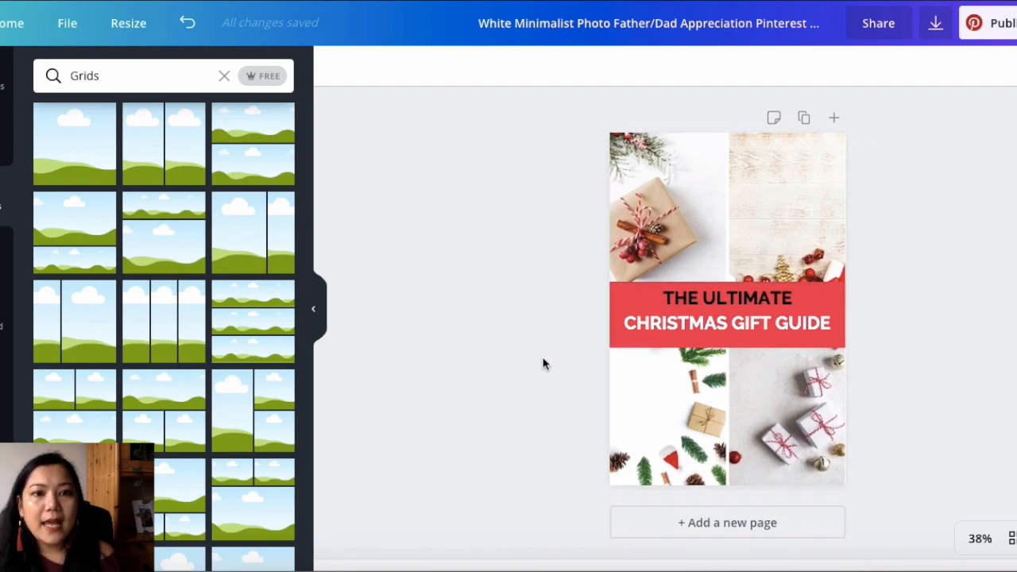
Go to the home page, look through it and reopen the White Minimalist pin from the recent designs.
{"action": "left_click", "coordinate": [92, 76]}
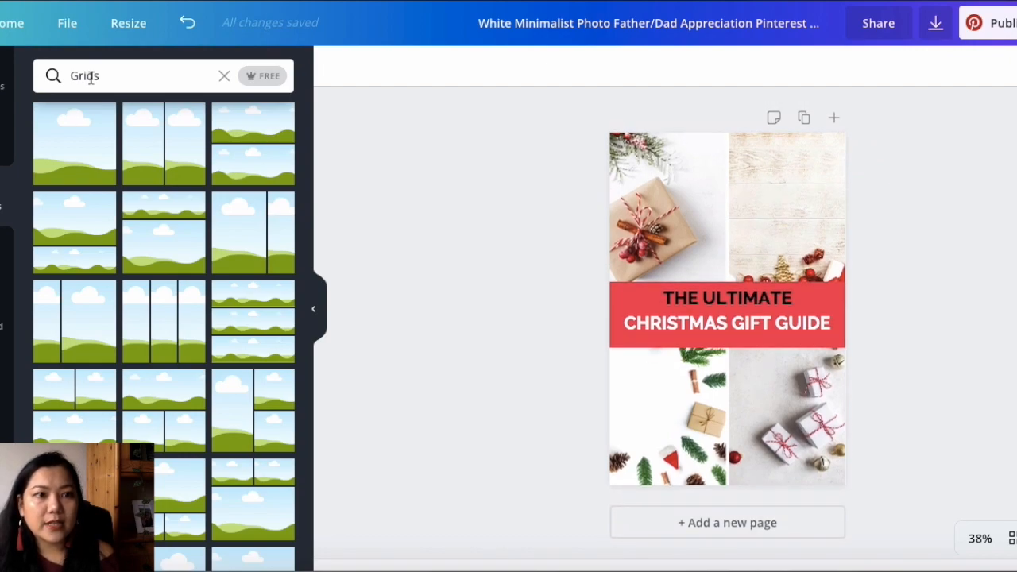
{"action": "key", "text": "Return"}
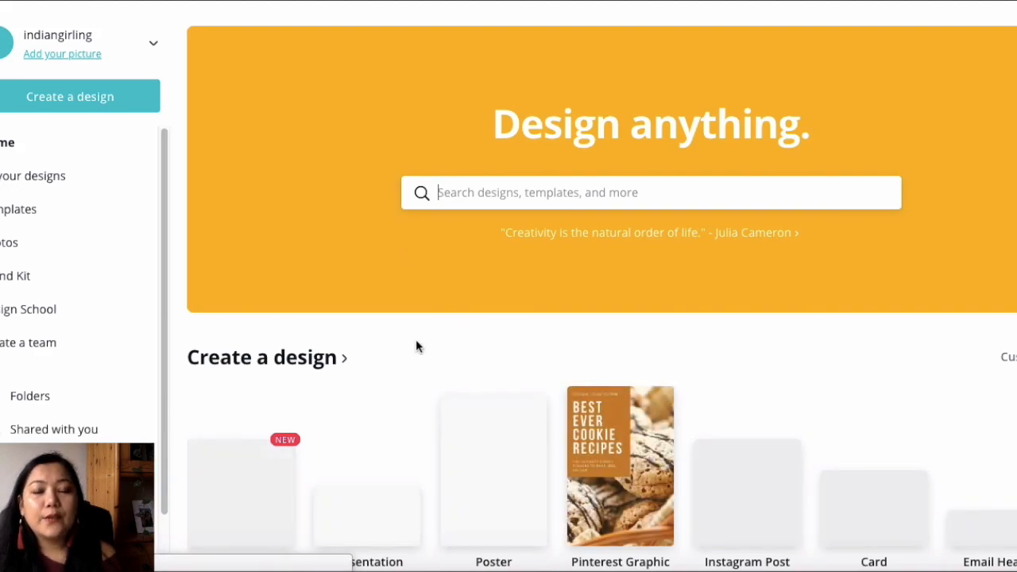
{"action": "scroll", "coordinate": [417, 341], "scroll_direction": "down", "scroll_amount": 4}
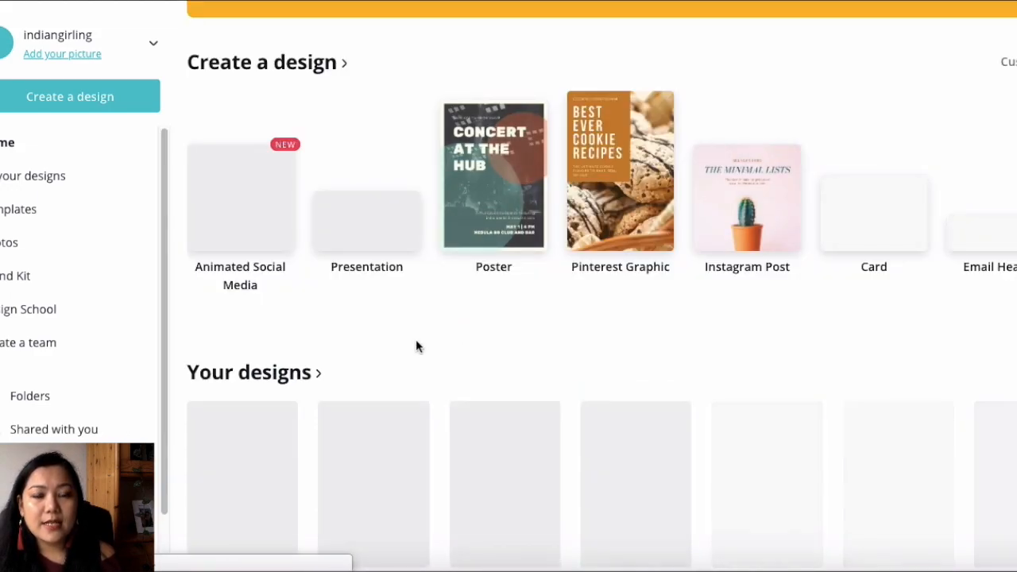
{"action": "scroll", "coordinate": [415, 347], "scroll_direction": "down", "scroll_amount": 4}
{"action": "scroll", "coordinate": [444, 341], "scroll_direction": "down", "scroll_amount": 2}
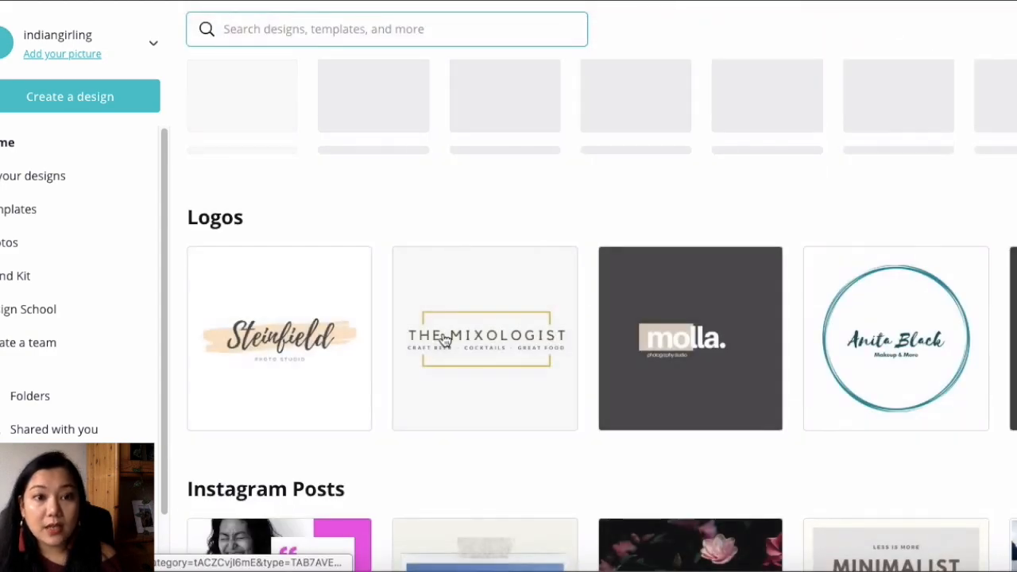
{"action": "scroll", "coordinate": [400, 373], "scroll_direction": "up", "scroll_amount": 3}
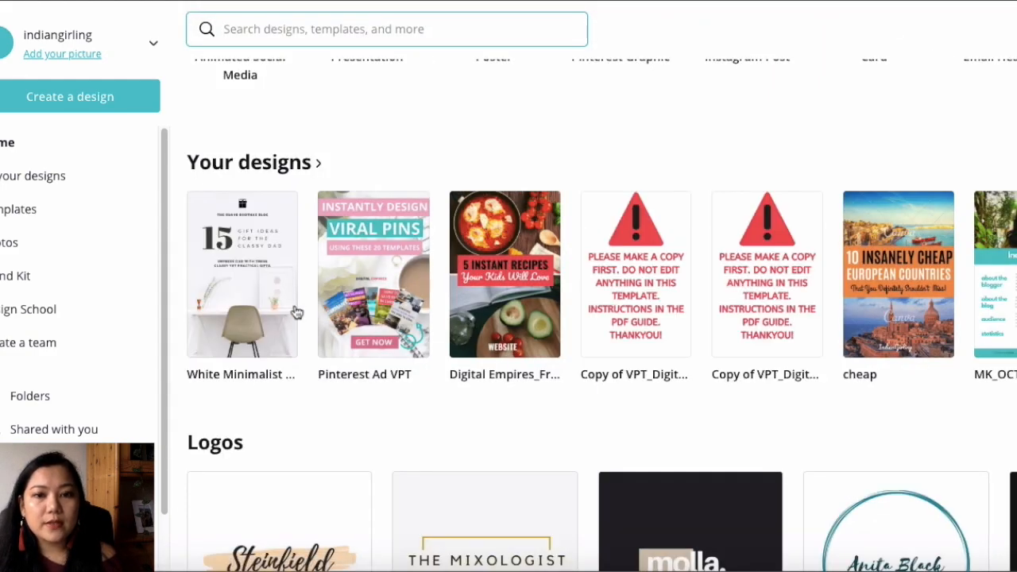
{"action": "left_click", "coordinate": [256, 271]}
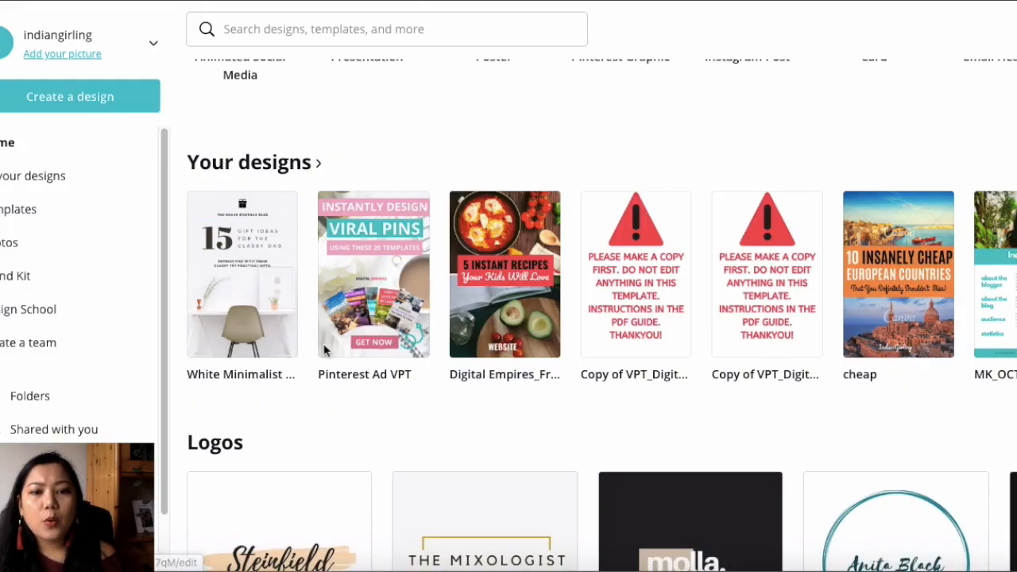
{"action": "scroll", "coordinate": [262, 421], "scroll_direction": "down", "scroll_amount": 3}
{"action": "scroll", "coordinate": [262, 423], "scroll_direction": "up", "scroll_amount": 6}
{"action": "scroll", "coordinate": [262, 423], "scroll_direction": "up", "scroll_amount": 3}
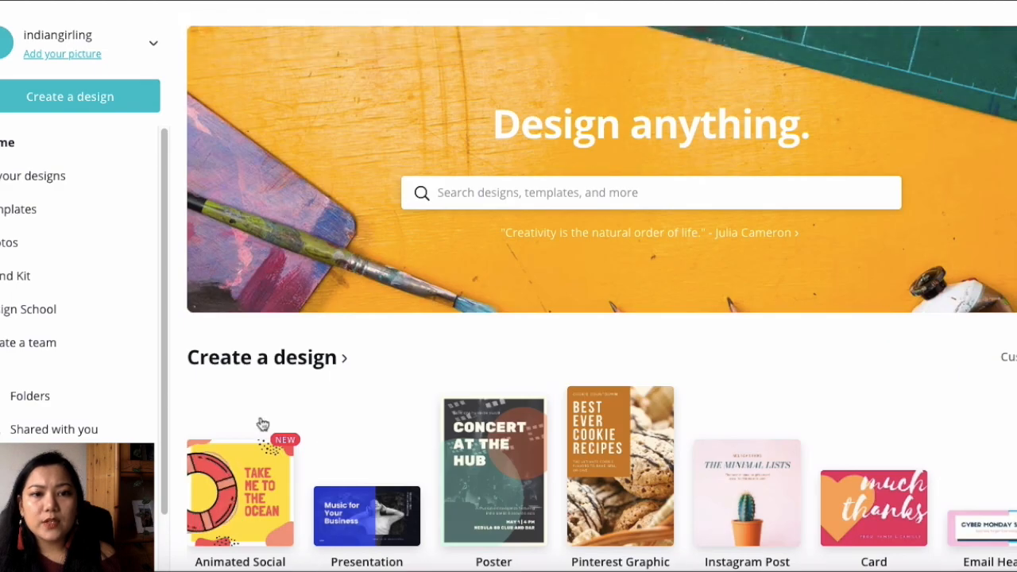
{"action": "scroll", "coordinate": [261, 422], "scroll_direction": "down", "scroll_amount": 2}
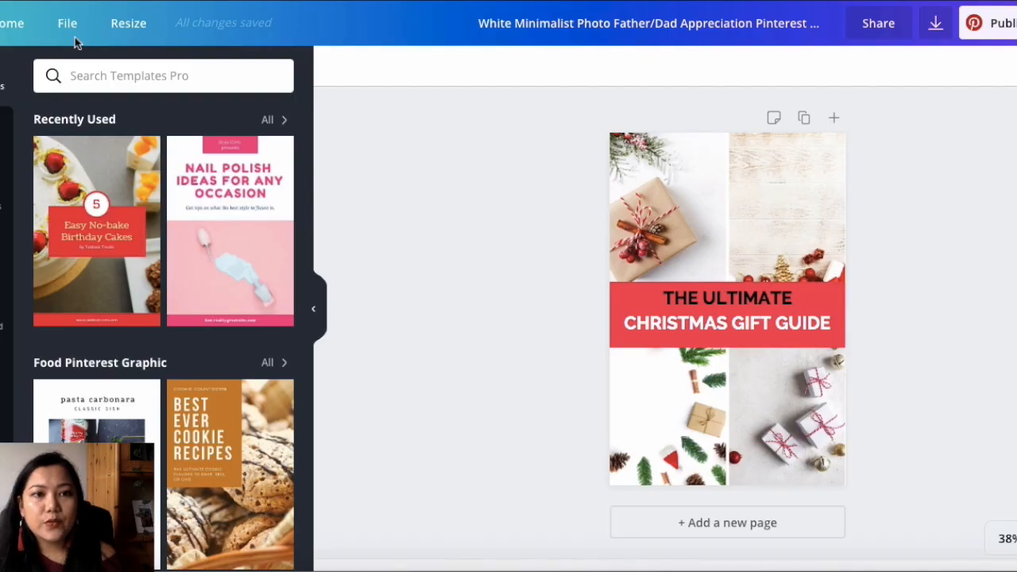
Make a resized copy of the Christmas pin in the Blog Graphic format, 800 × 1200 px.
{"action": "left_click", "coordinate": [128, 24]}
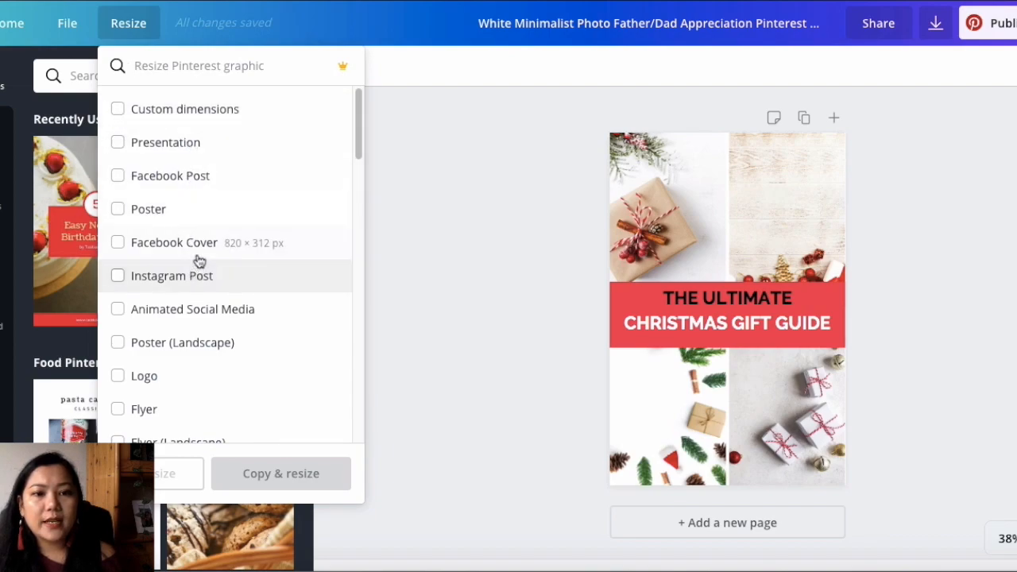
{"action": "type", "text": "blog gra"}
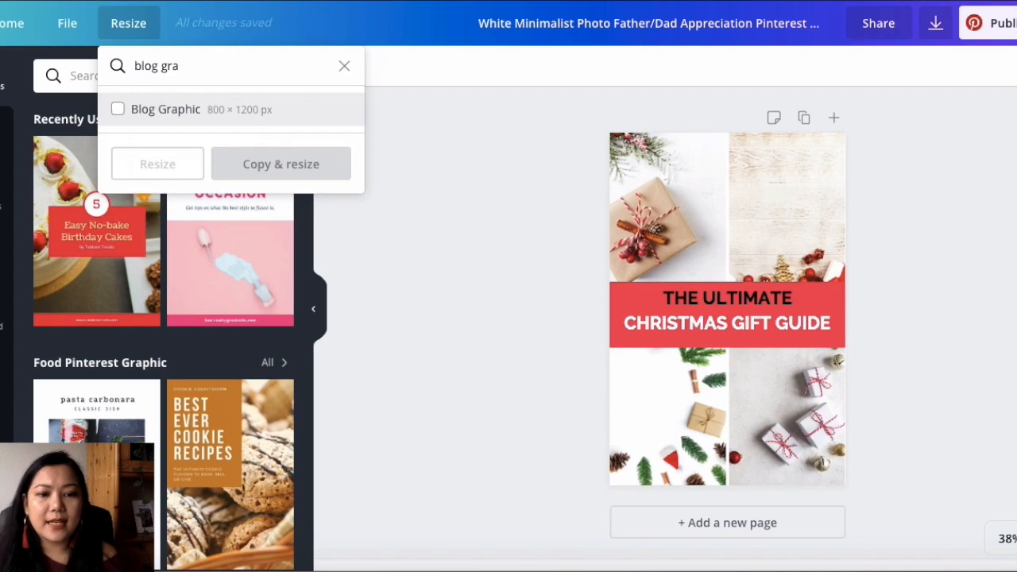
{"action": "left_click", "coordinate": [215, 111]}
{"action": "left_click", "coordinate": [261, 163]}
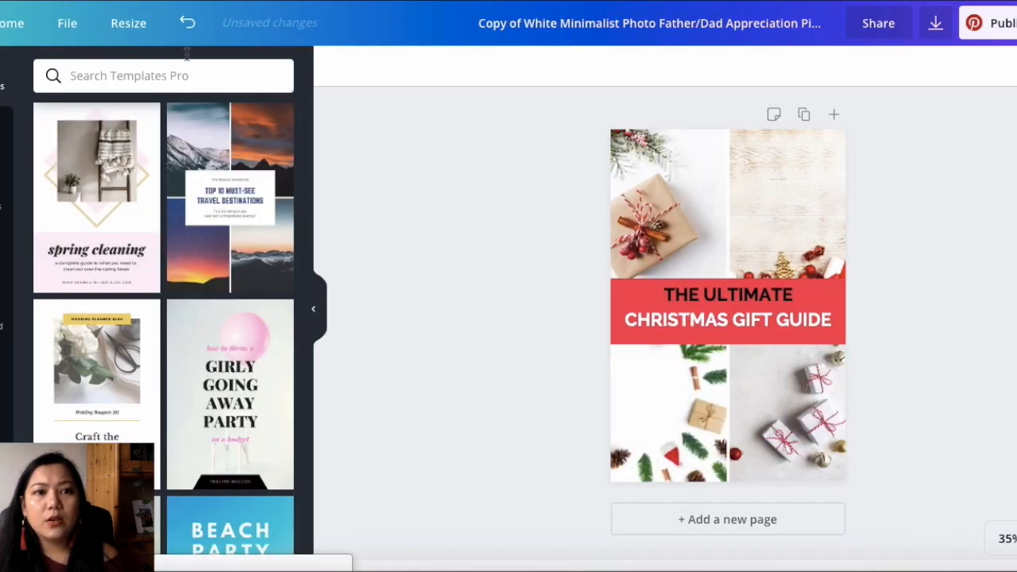
Make a resized copy of the blog graphic as a Facebook Post, 940 × 788 px, and select its background.
{"action": "left_click", "coordinate": [128, 23]}
{"action": "left_click", "coordinate": [198, 181]}
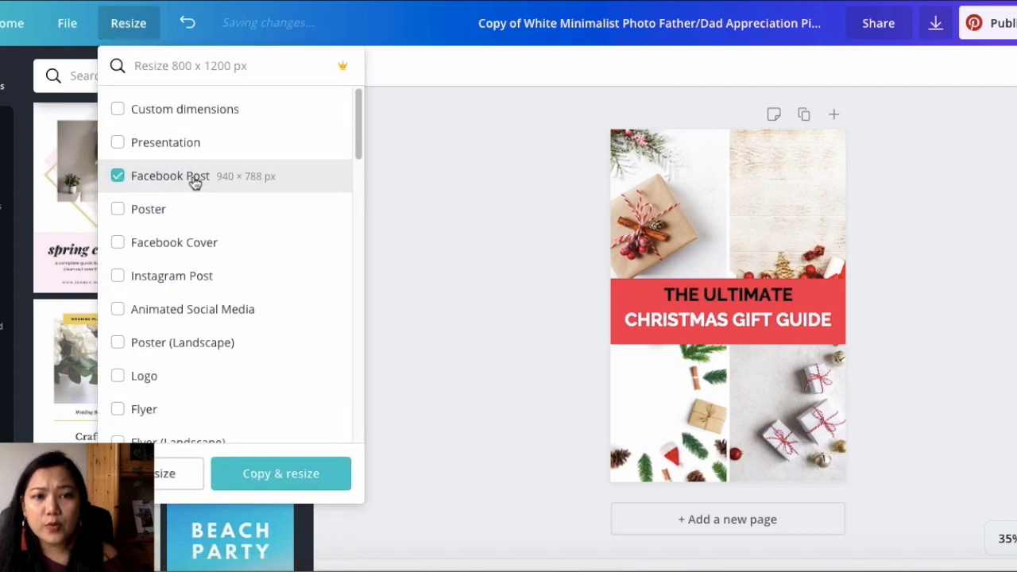
{"action": "left_click", "coordinate": [323, 467]}
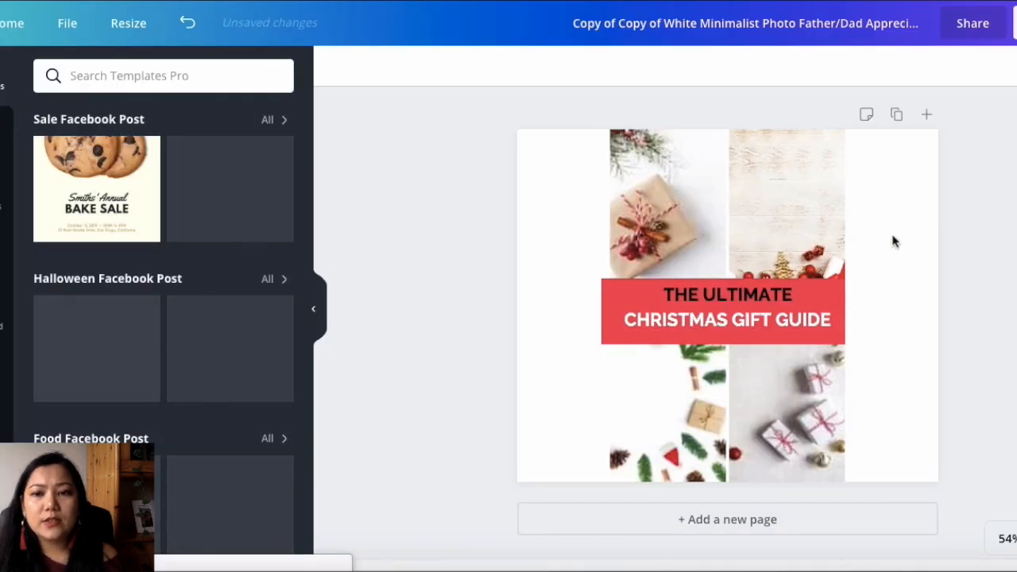
{"action": "left_click", "coordinate": [579, 247]}
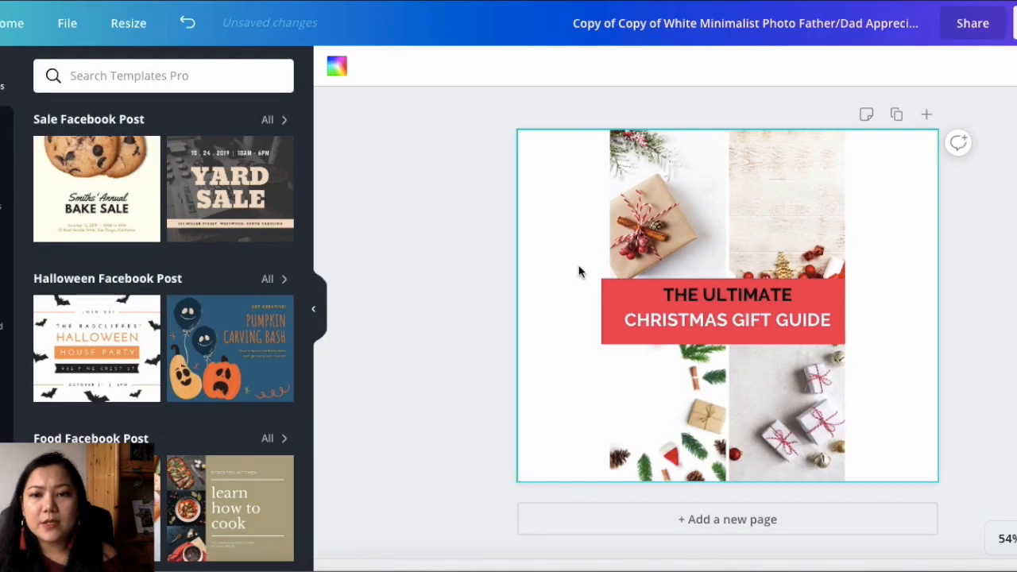
Return to the home page and look over the design types offered for a new design.
{"action": "left_click", "coordinate": [413, 1]}
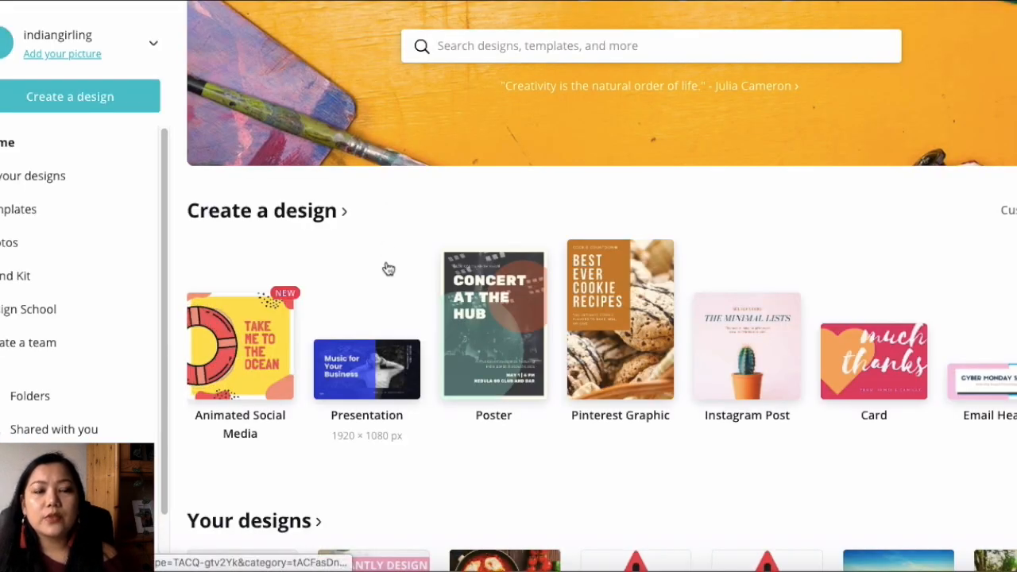
{"action": "scroll", "coordinate": [388, 269], "scroll_direction": "up", "scroll_amount": 1}
{"action": "scroll", "coordinate": [389, 269], "scroll_direction": "up", "scroll_amount": 2}
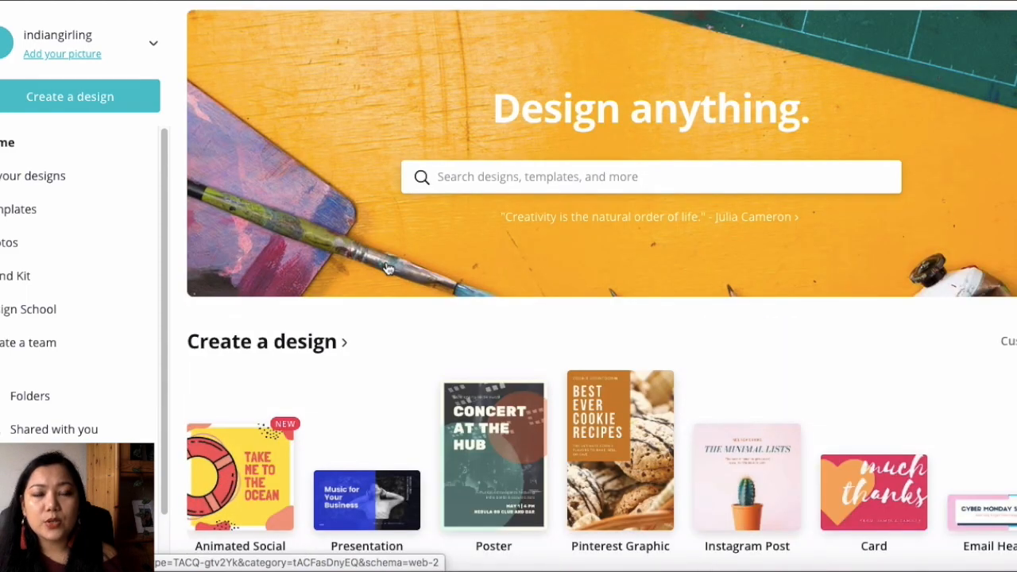
{"action": "scroll", "coordinate": [387, 267], "scroll_direction": "up", "scroll_amount": 1}
{"action": "scroll", "coordinate": [387, 268], "scroll_direction": "down", "scroll_amount": 2}
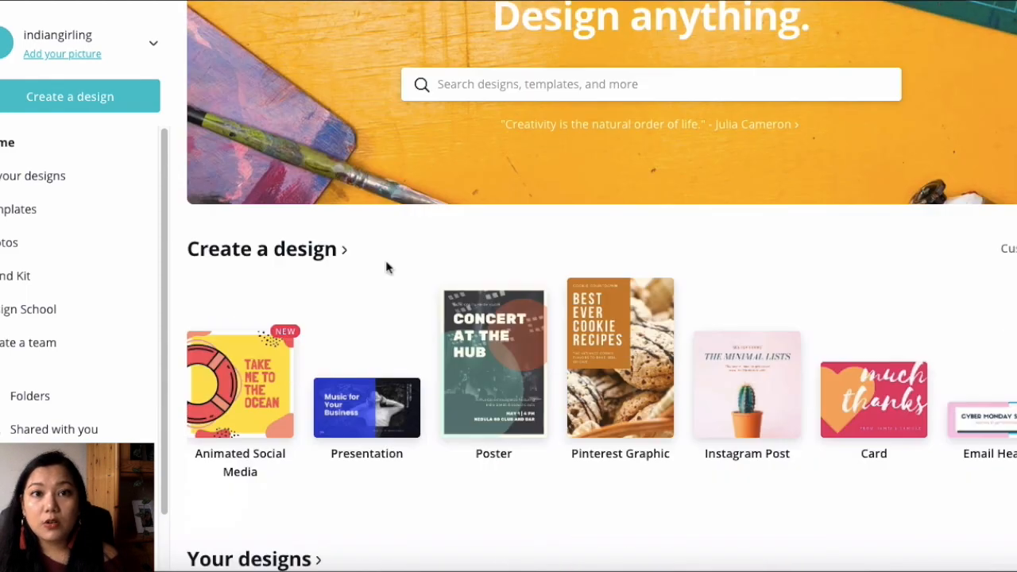
{"action": "scroll", "coordinate": [387, 268], "scroll_direction": "up", "scroll_amount": 2}
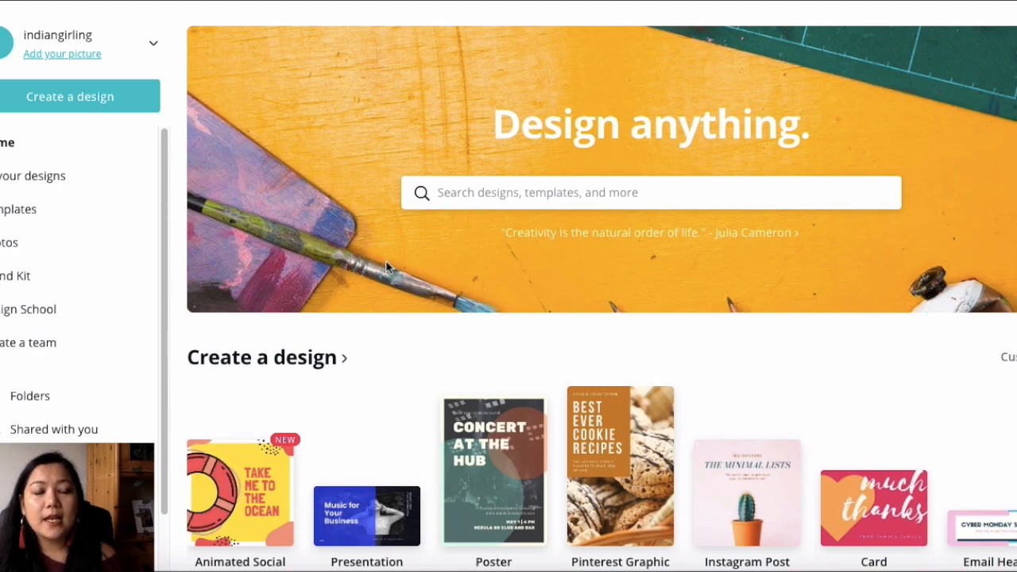